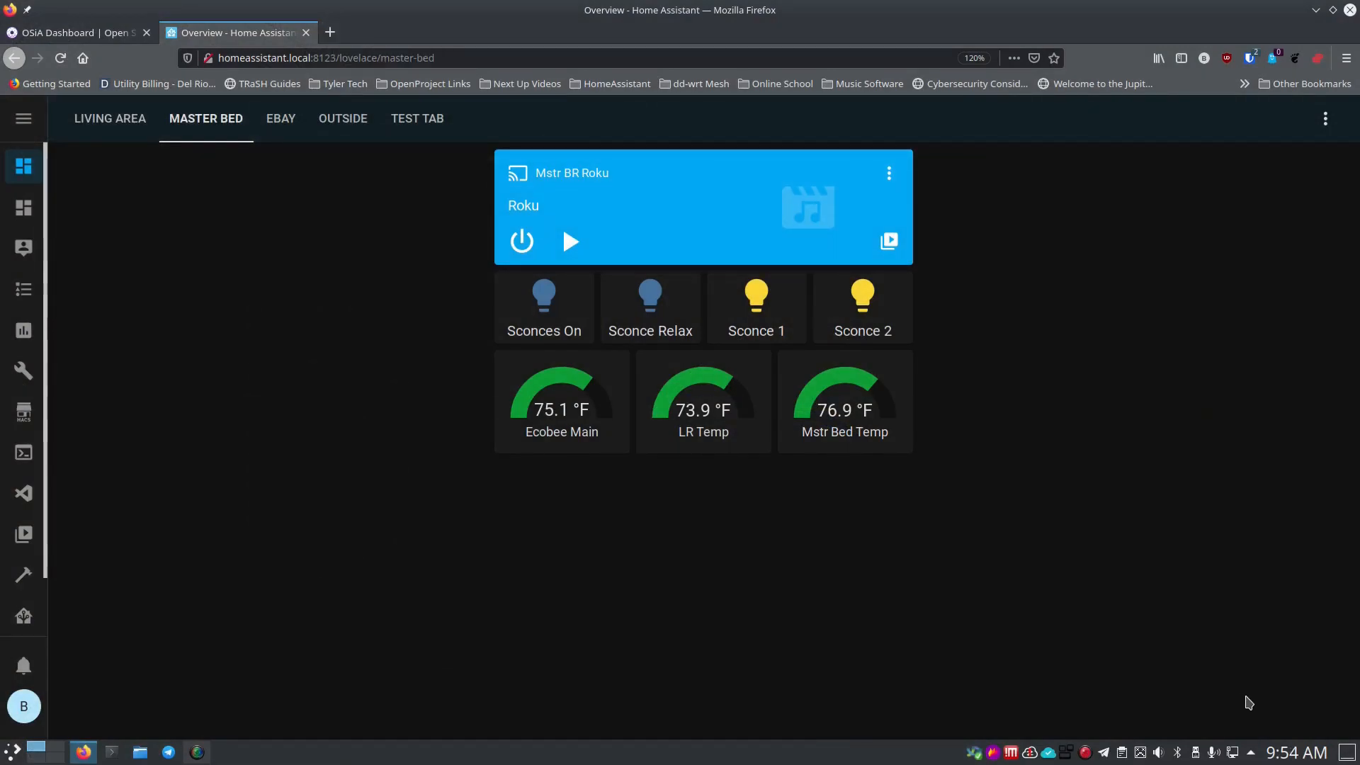
Move the computer's Wi-Fi from MacG-NG to shellybutton1 and view its IPv4 address 192.168.33.2.
left_click(1252, 754)
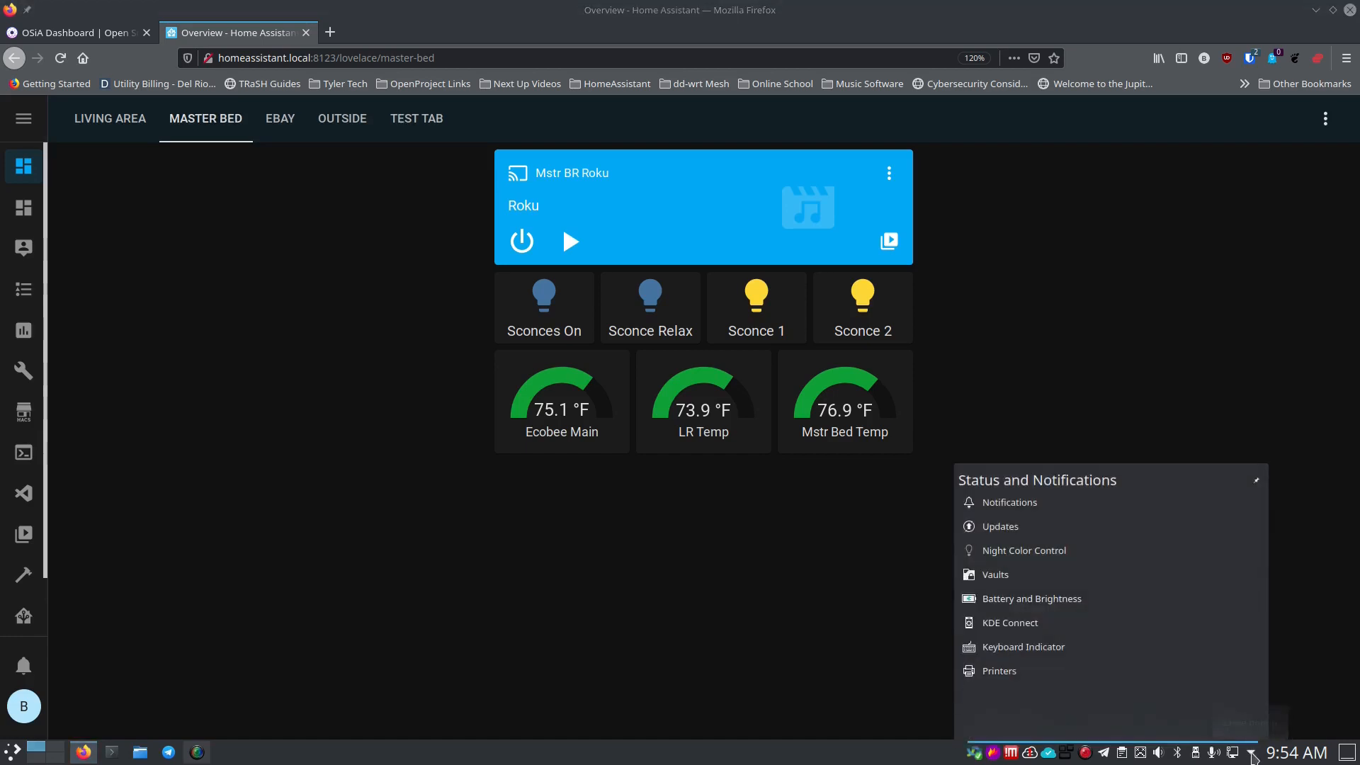
left_click(1251, 755)
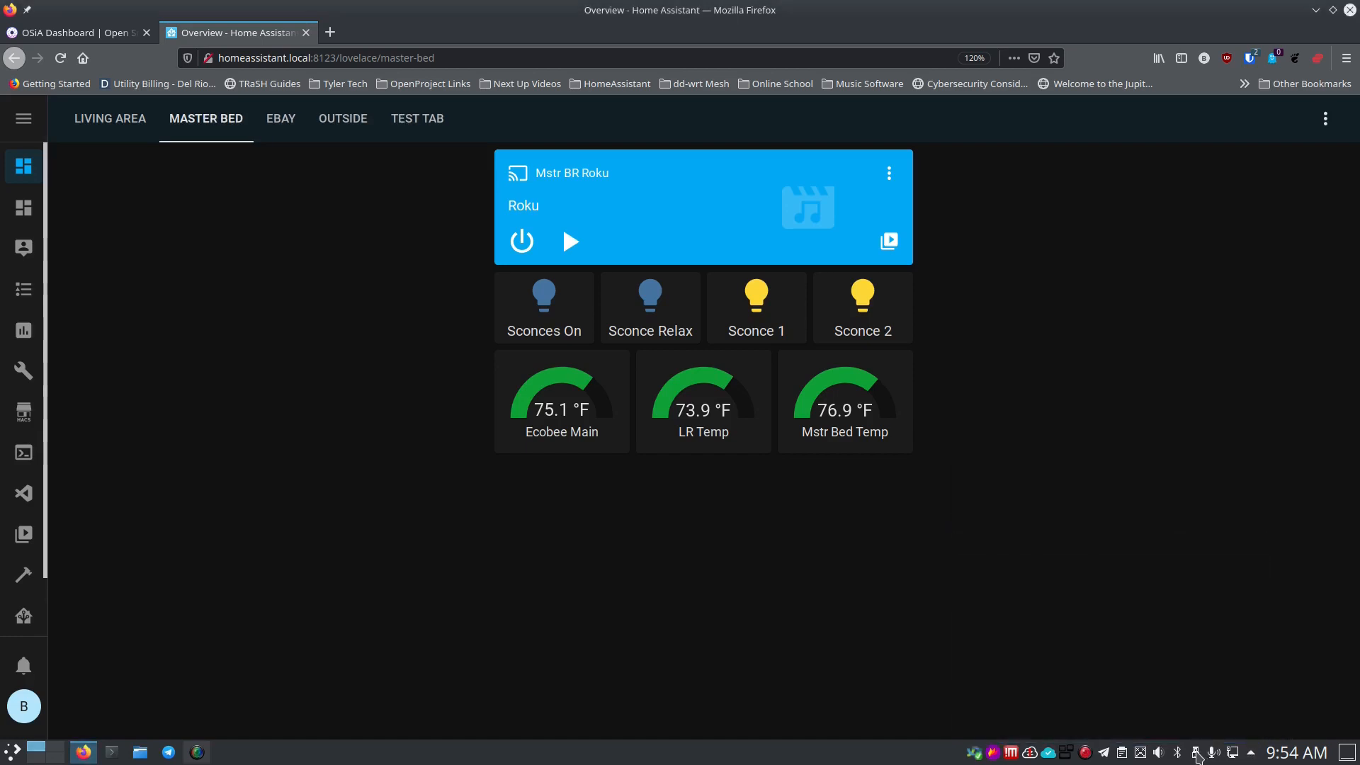
left_click(1230, 754)
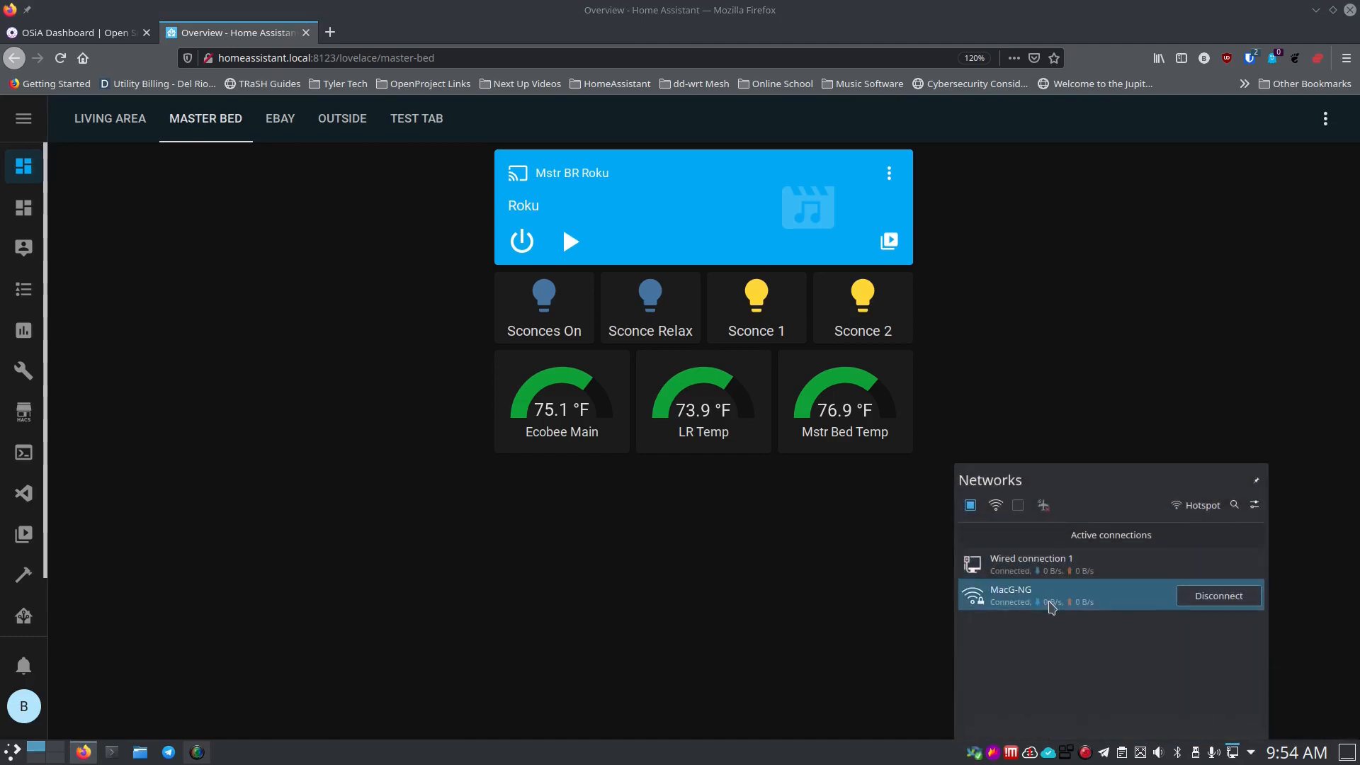
left_click(1207, 597)
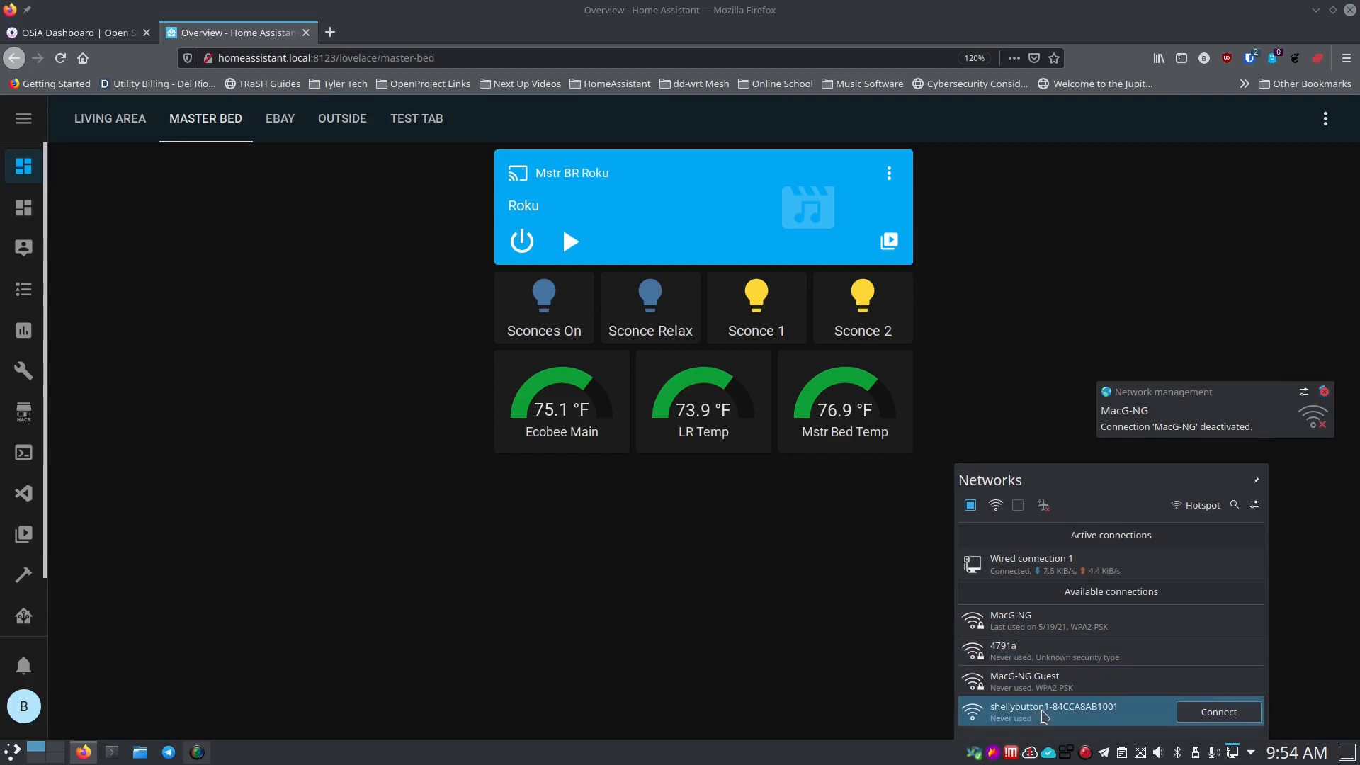
left_click(1179, 711)
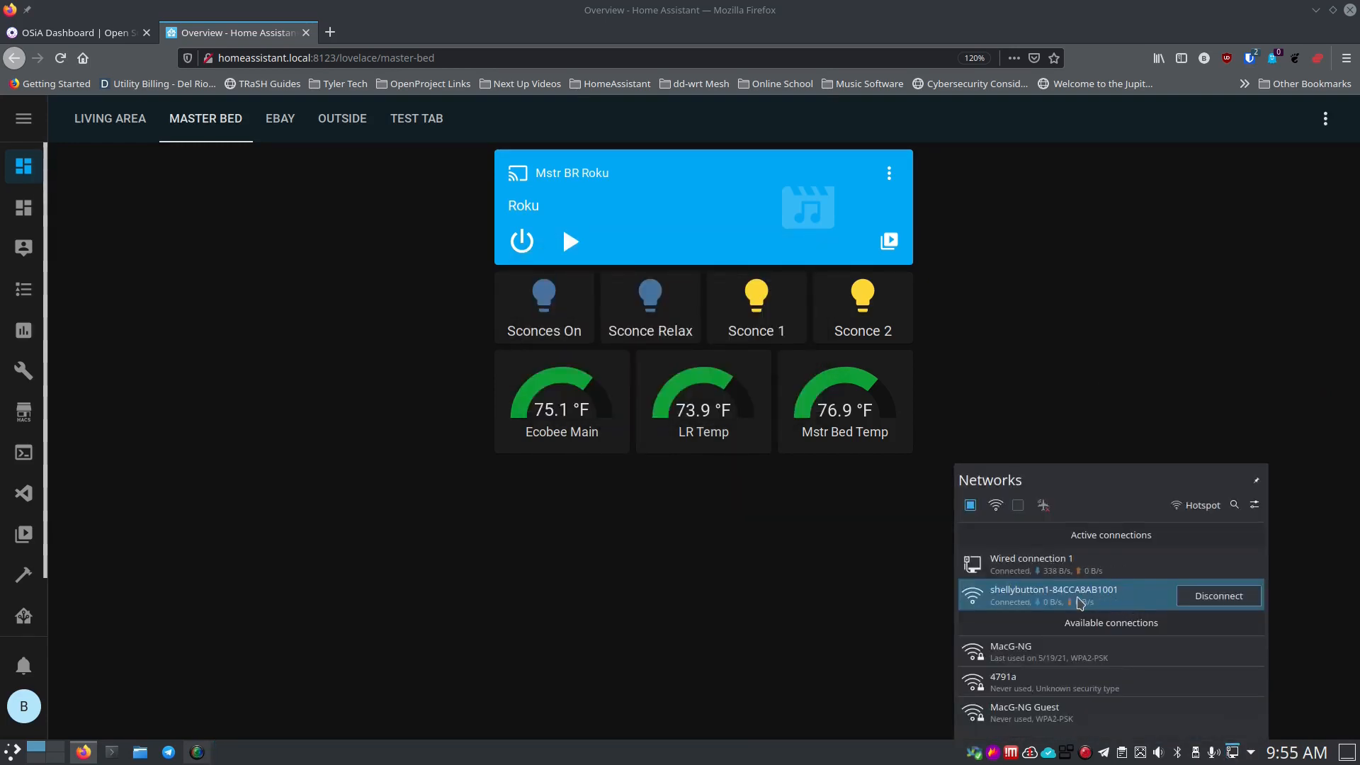
left_click(1103, 602)
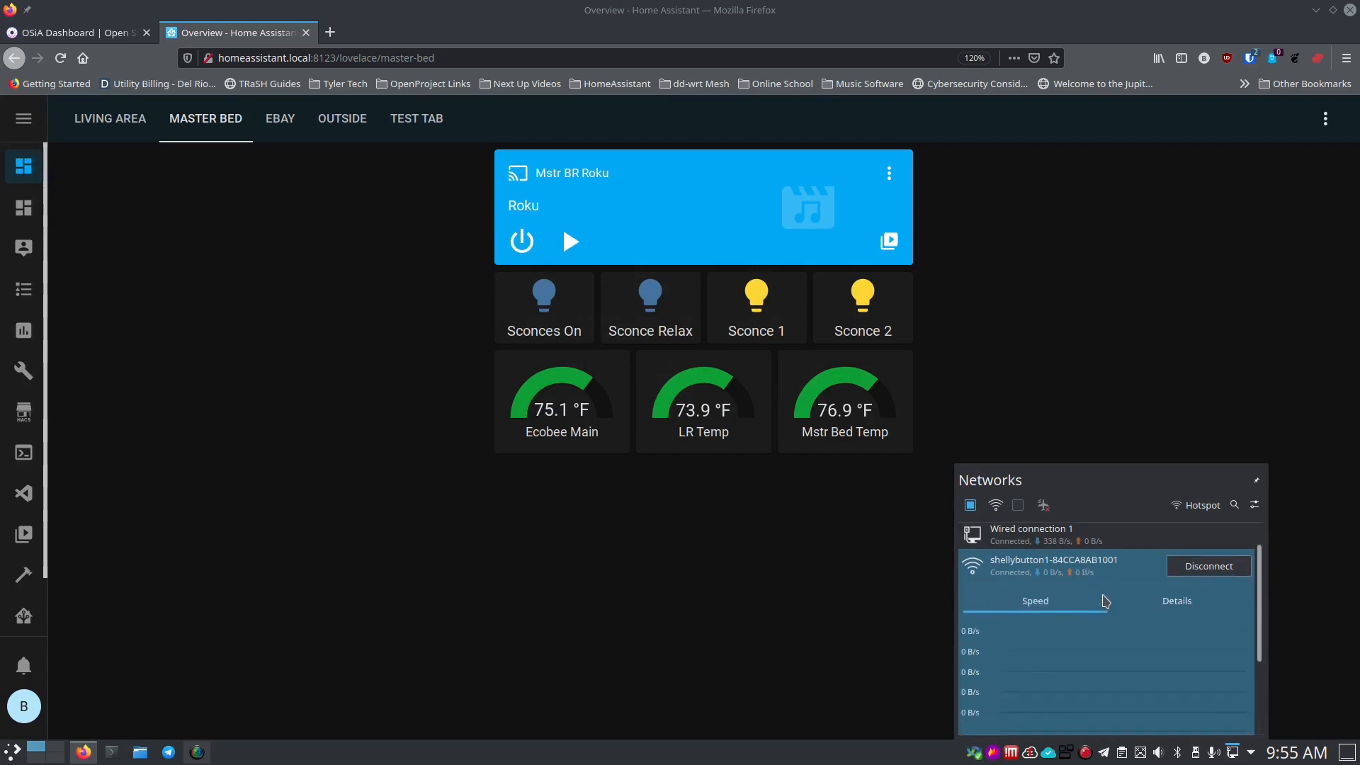
left_click(1174, 603)
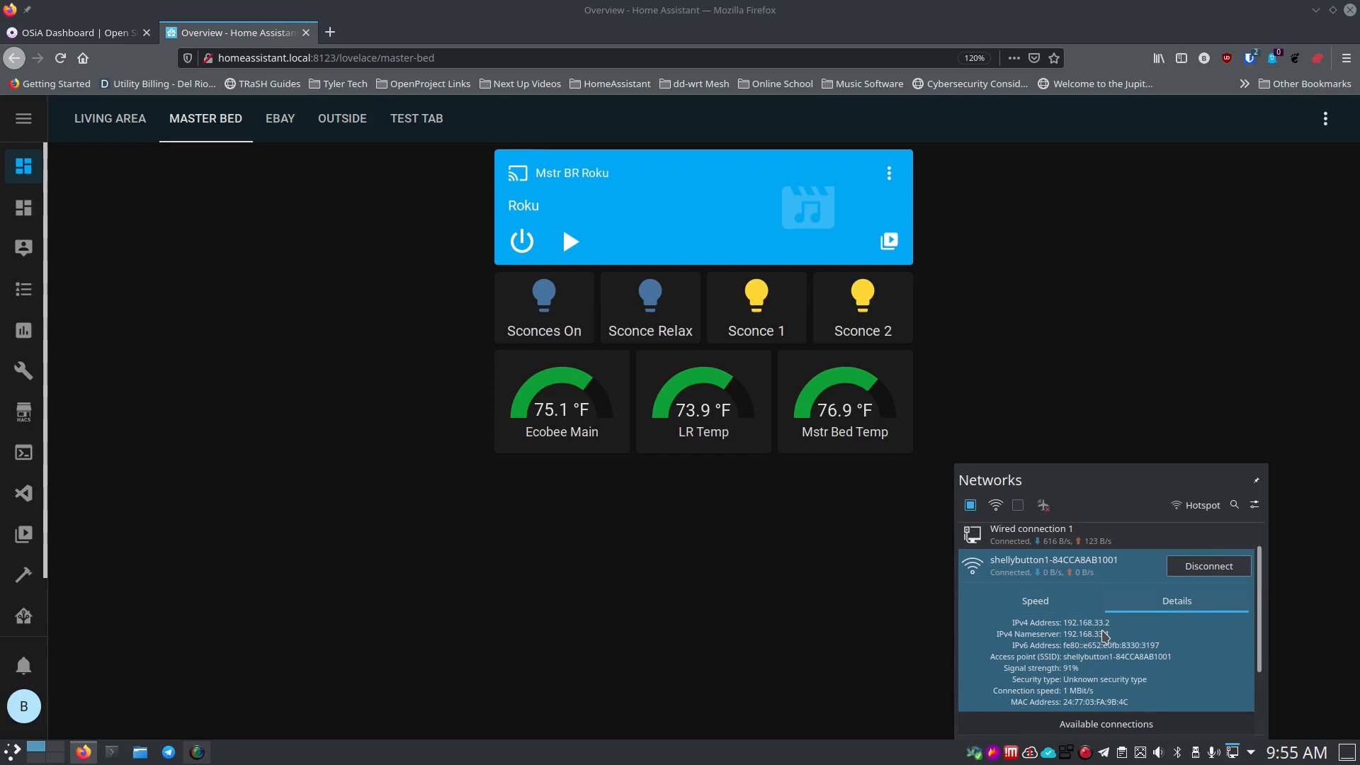
Load 192.168.33.1 in a new Firefox tab to reach the Shelly Button1 interface.
left_click(330, 32)
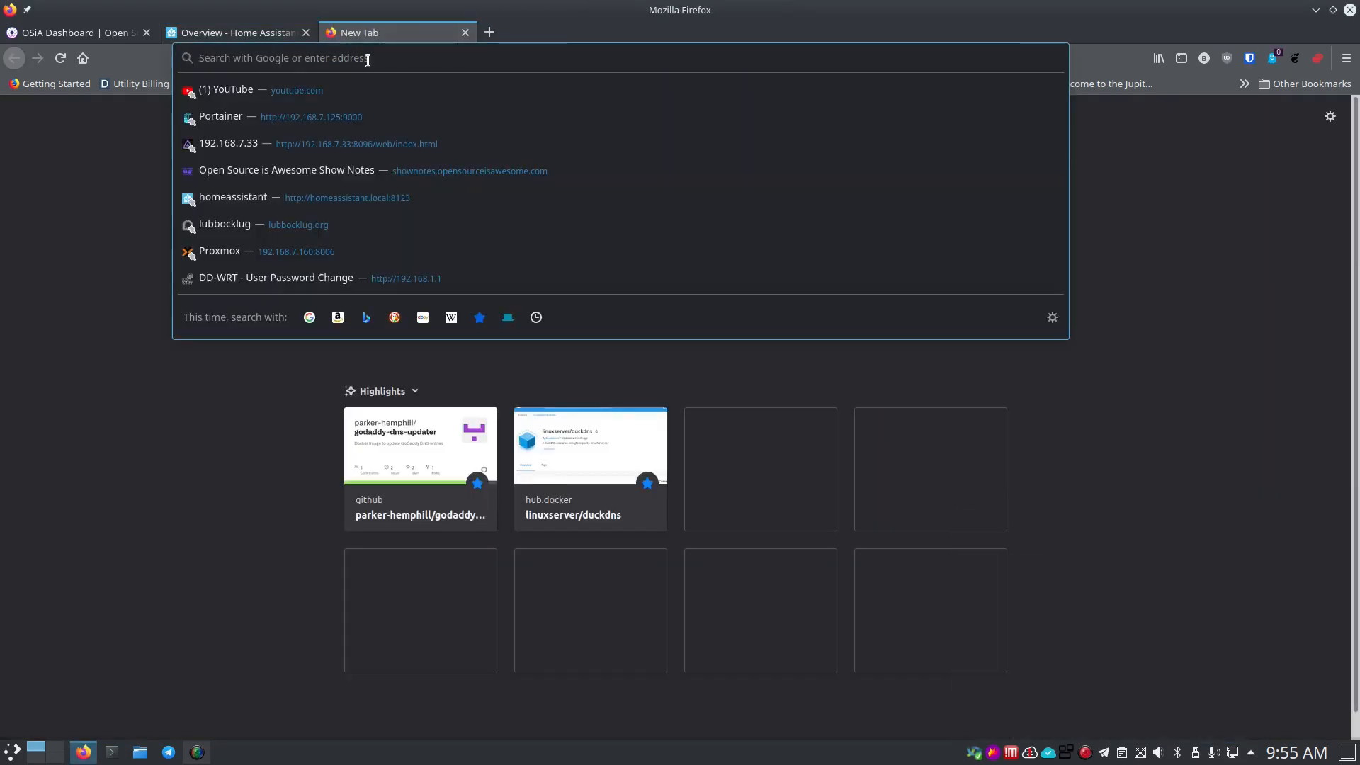
type("192.16")
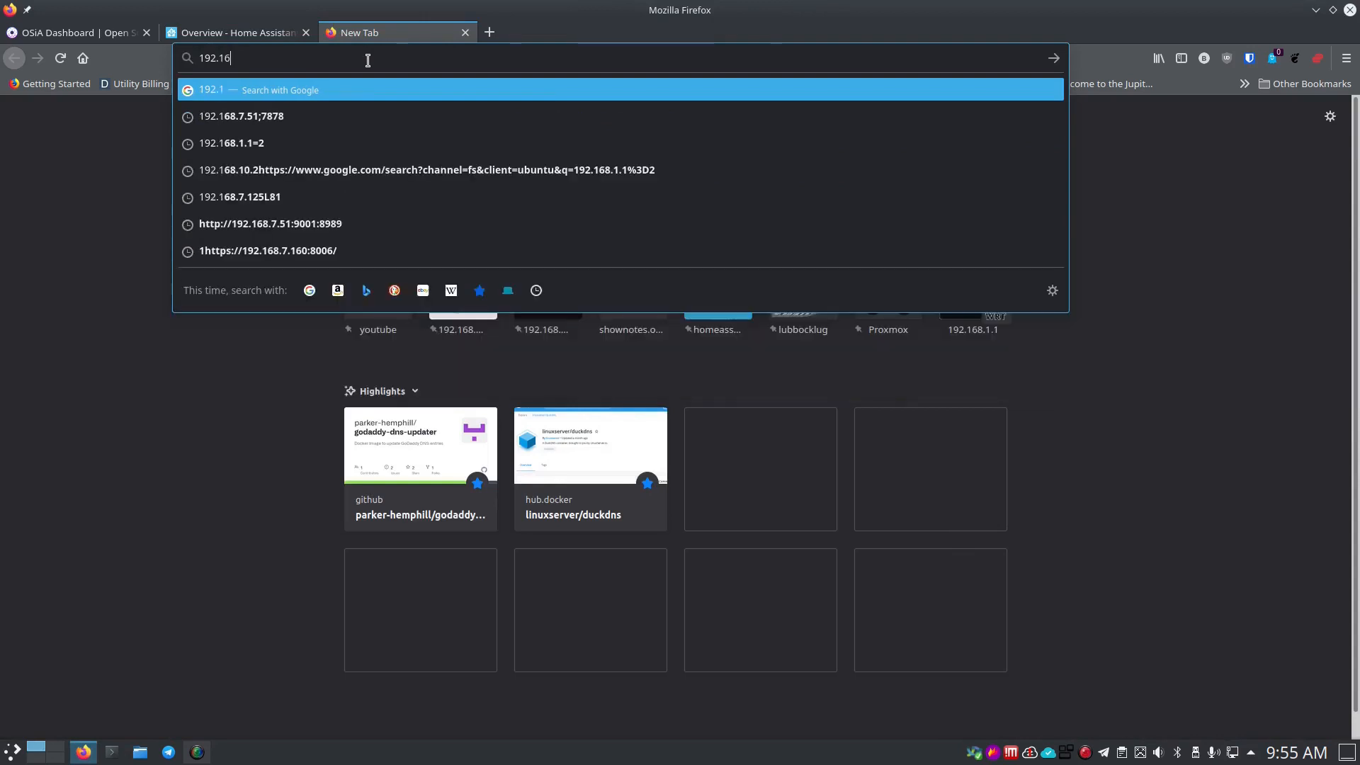
type("8.33")
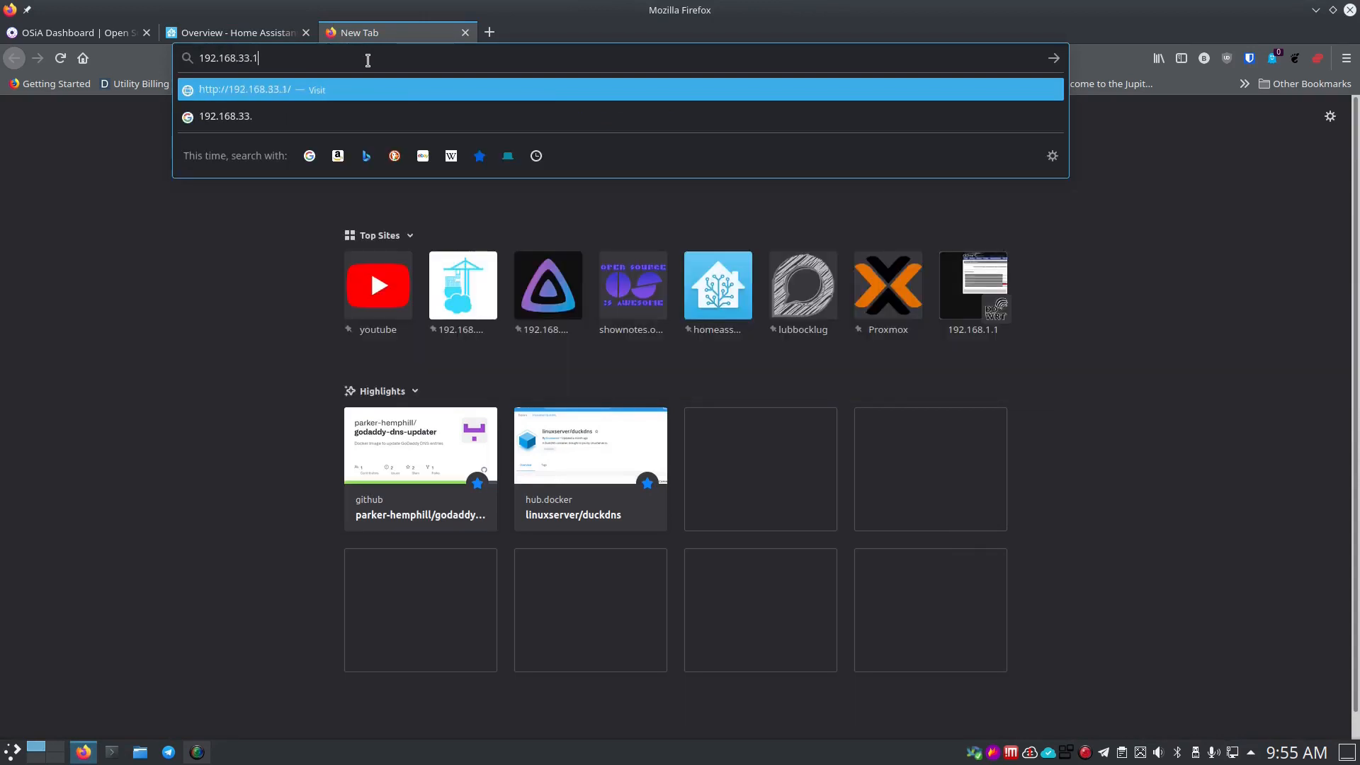
type(".1")
key("Return")
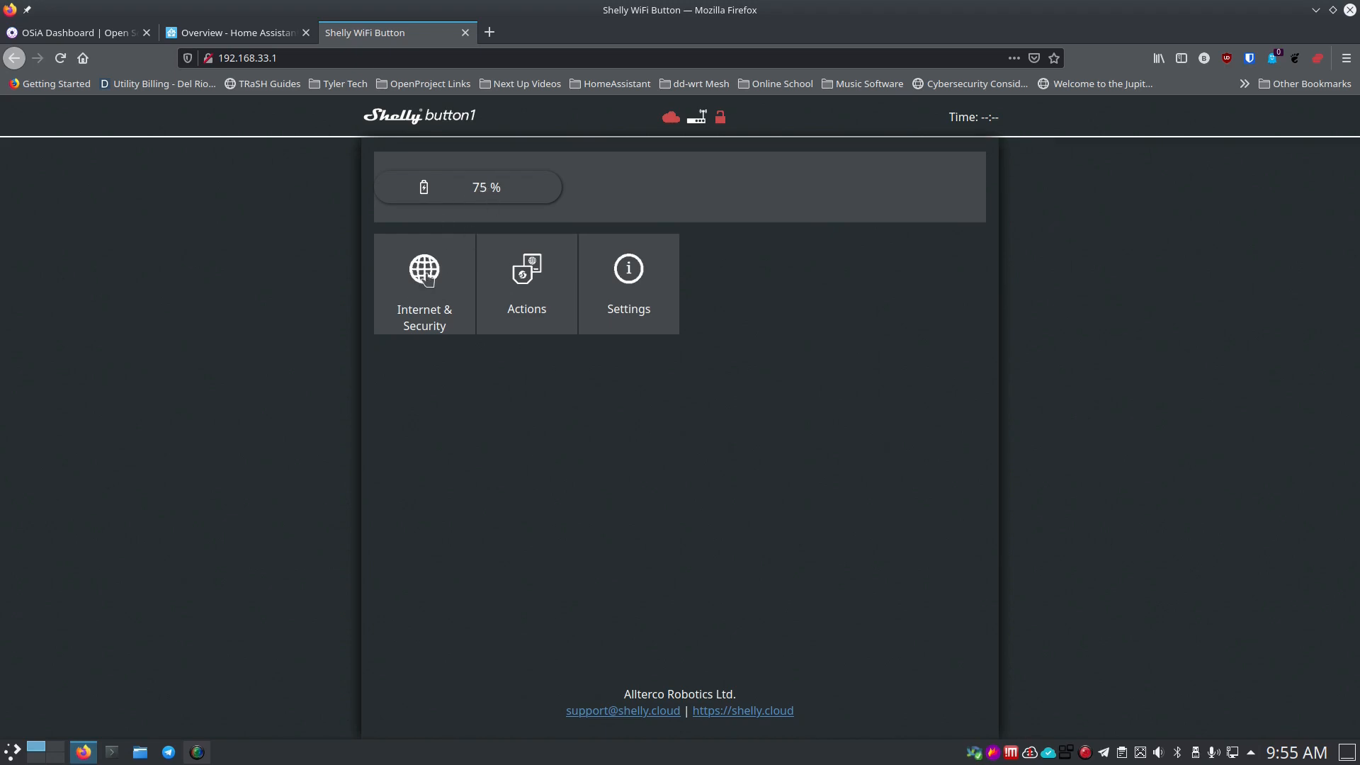
Enable Wi-Fi client mode with SSID MacG-NG and the network password, and save.
left_click(427, 280)
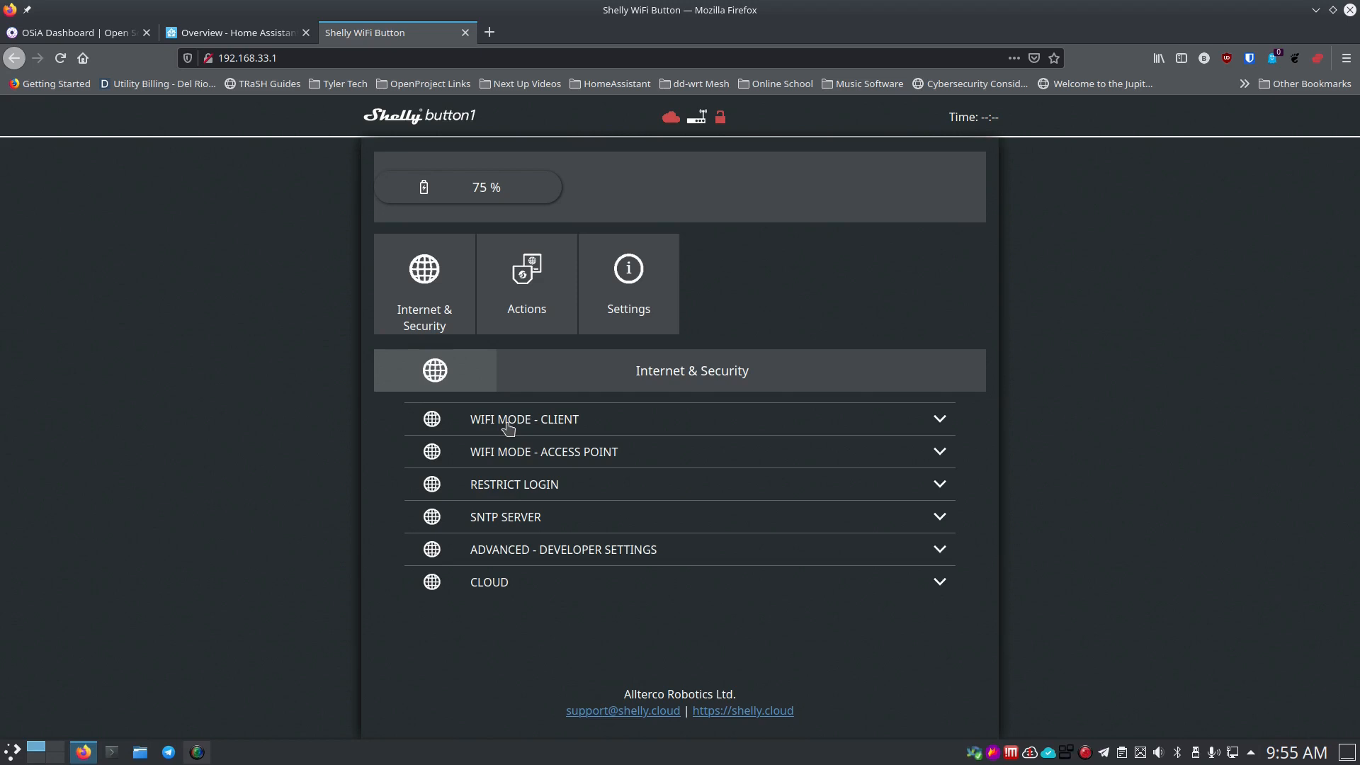
left_click(540, 425)
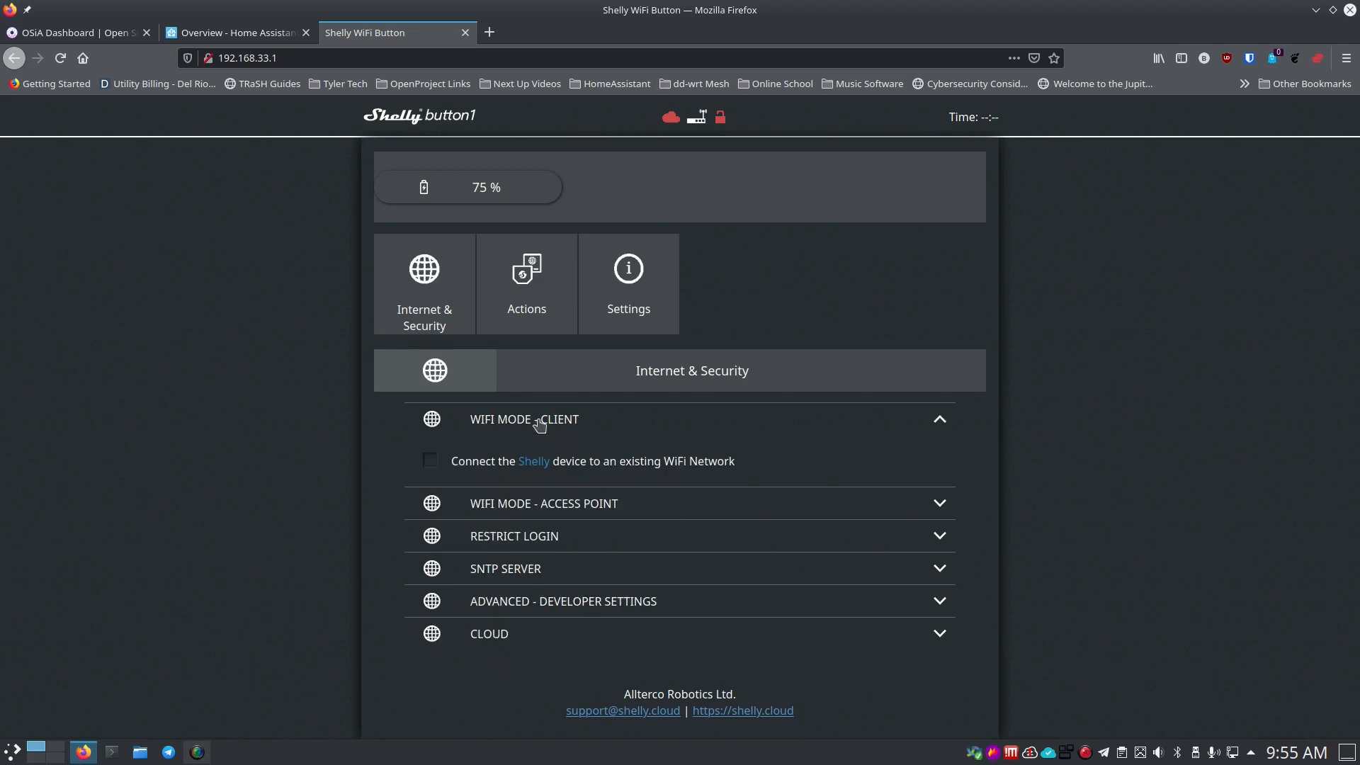
left_click(433, 461)
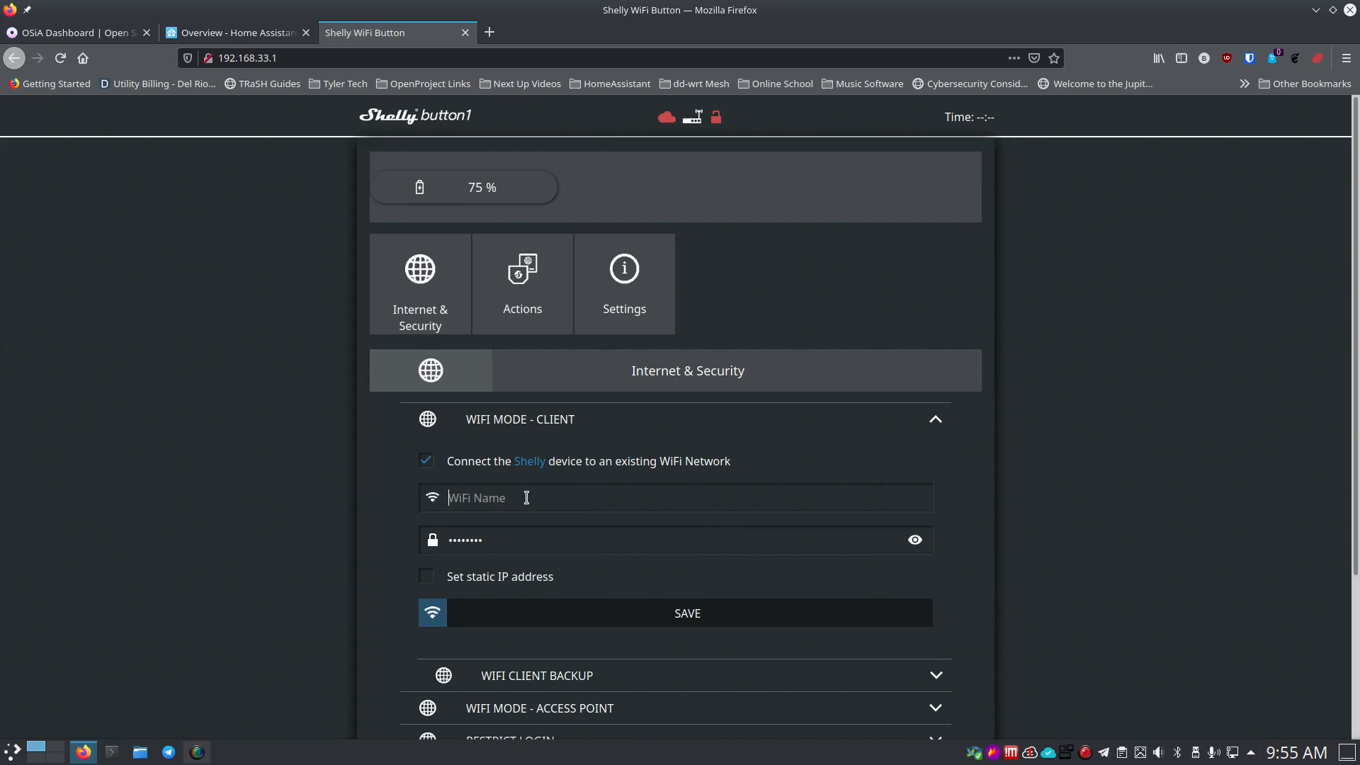
type("M*")
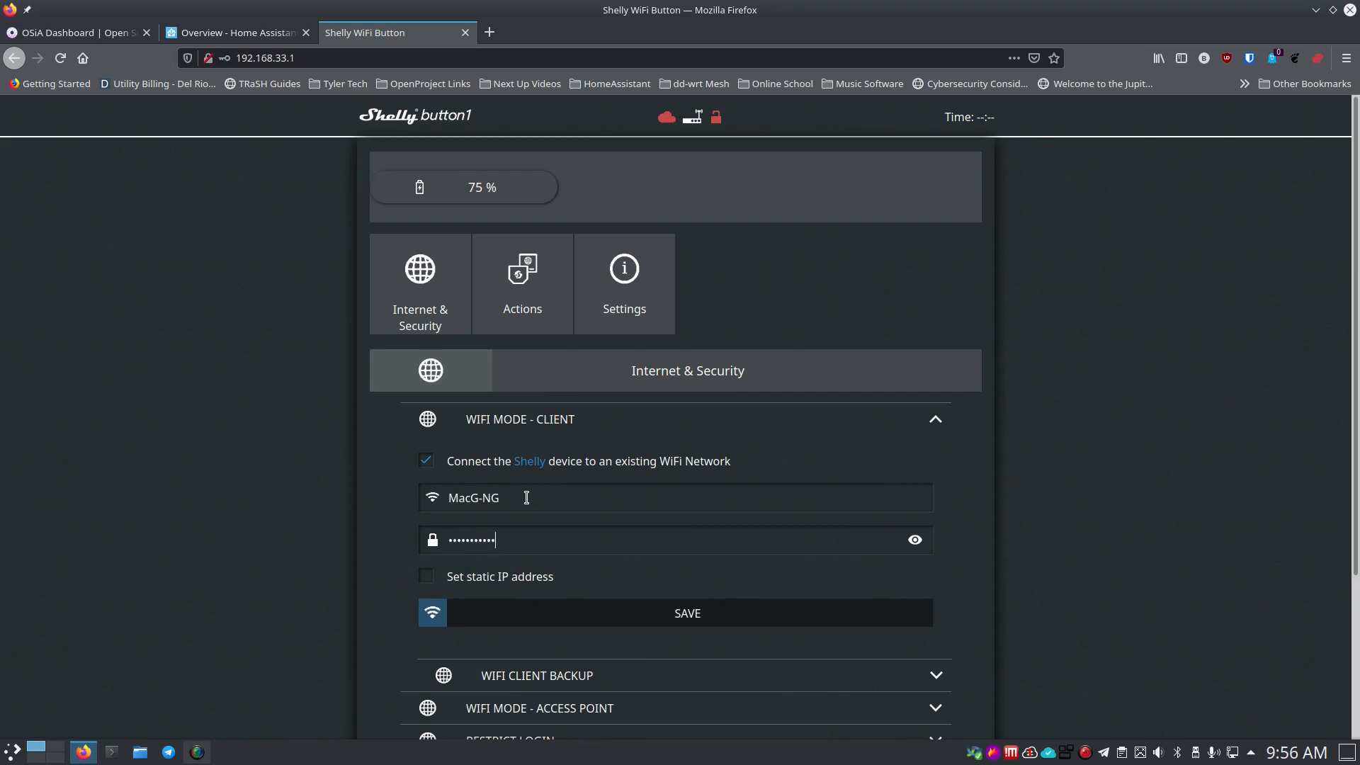
left_click(622, 613)
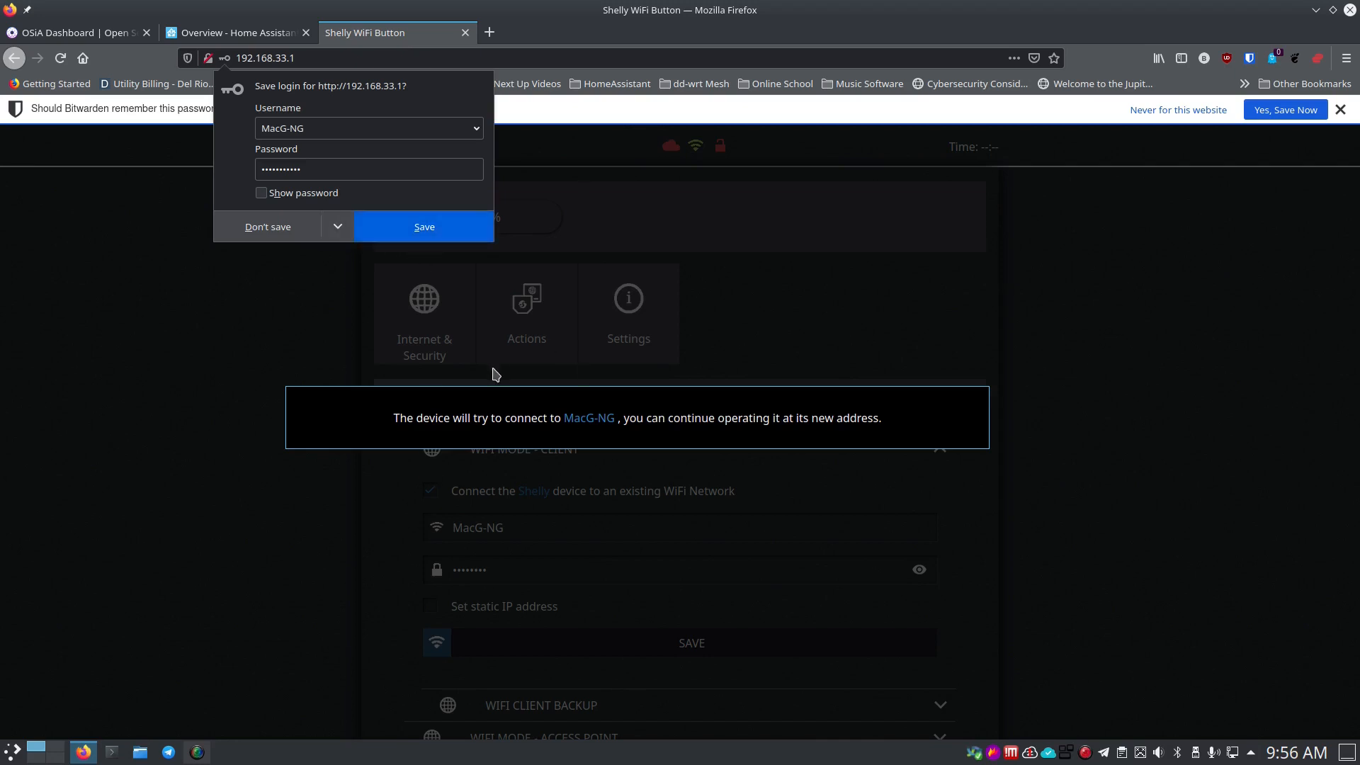
Decline Firefox's save-login offer and reconnect the computer to the MacG-NG Wi-Fi.
left_click(290, 228)
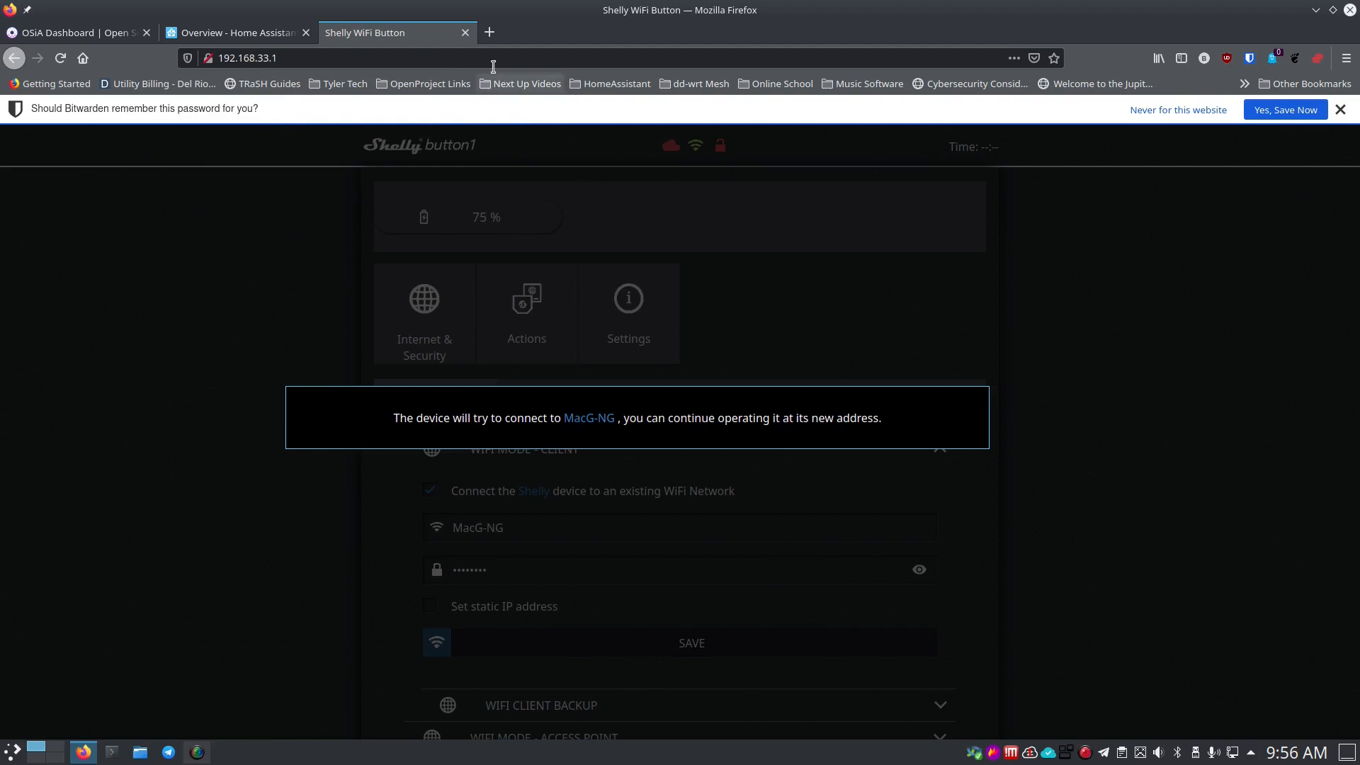
left_click(1232, 753)
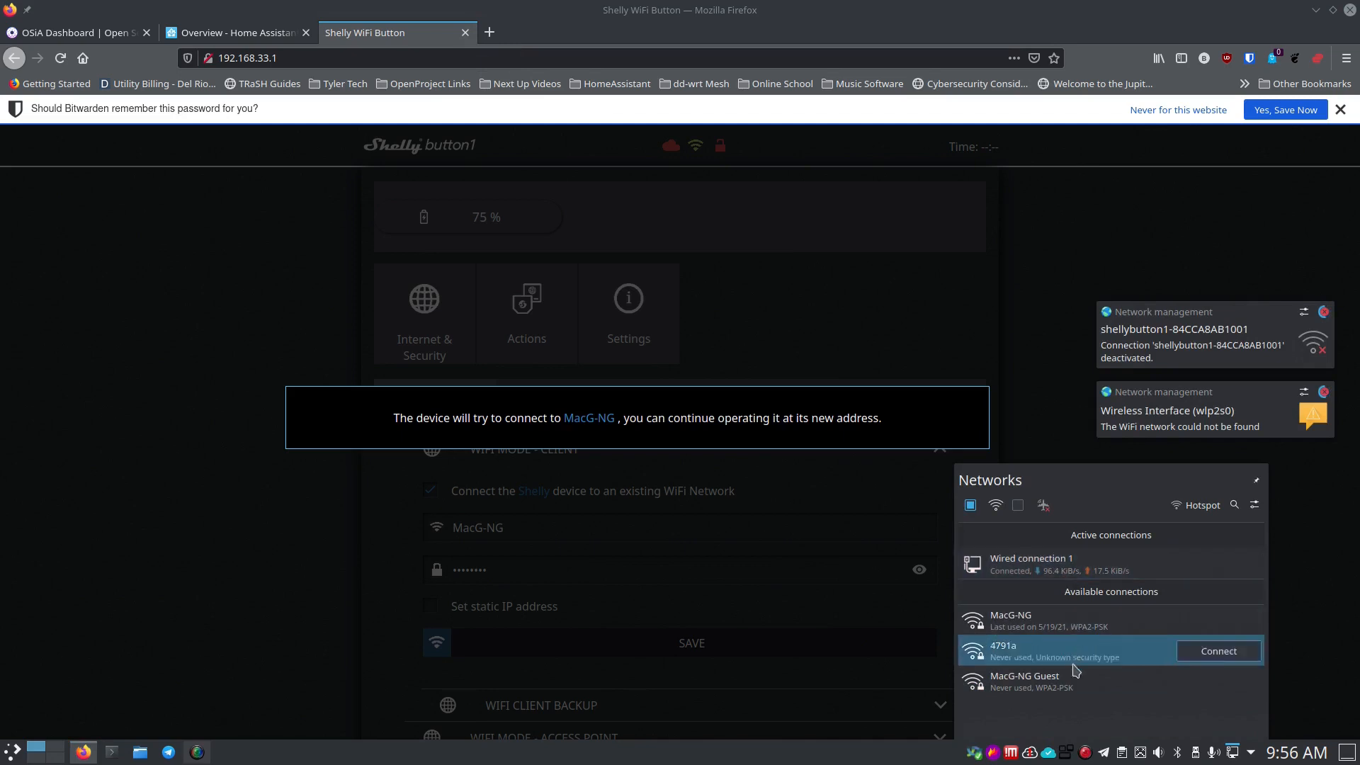
mouse_move(1110, 629)
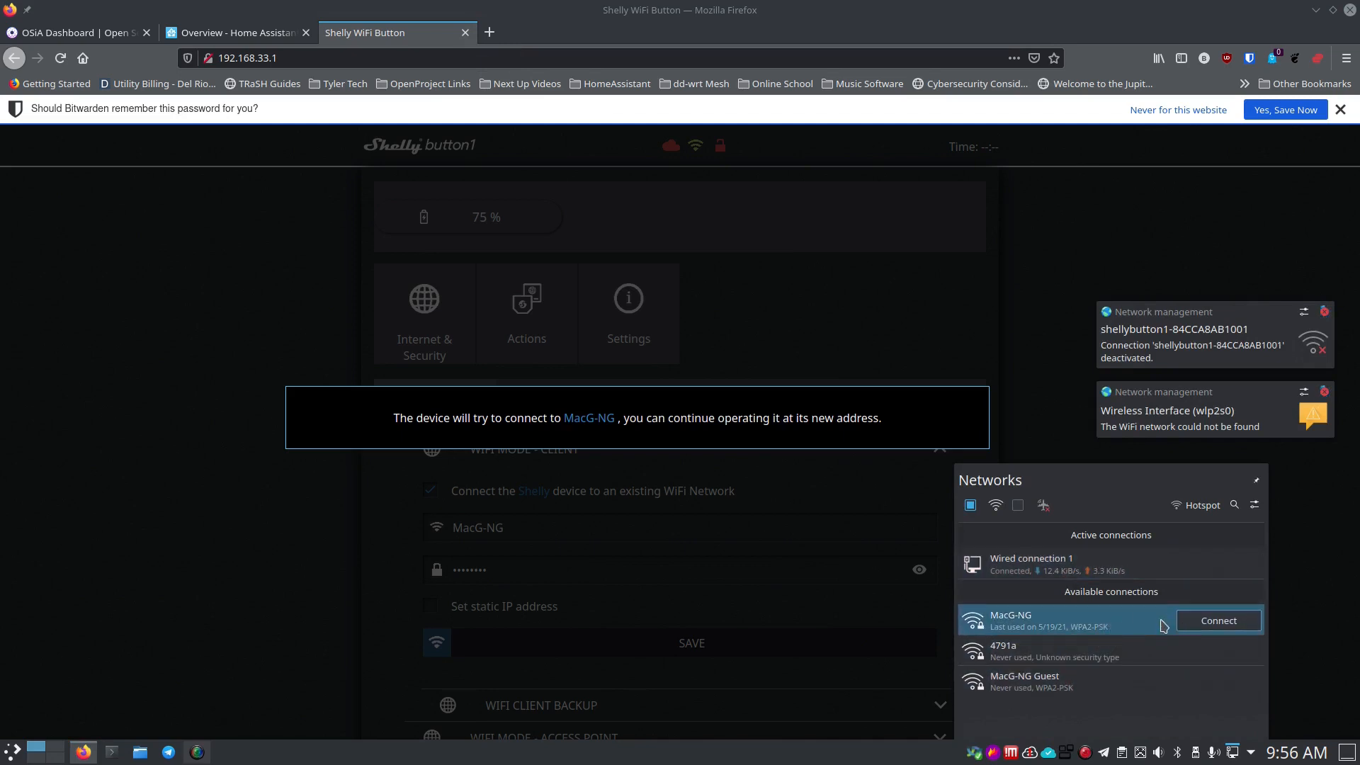
left_click(1217, 621)
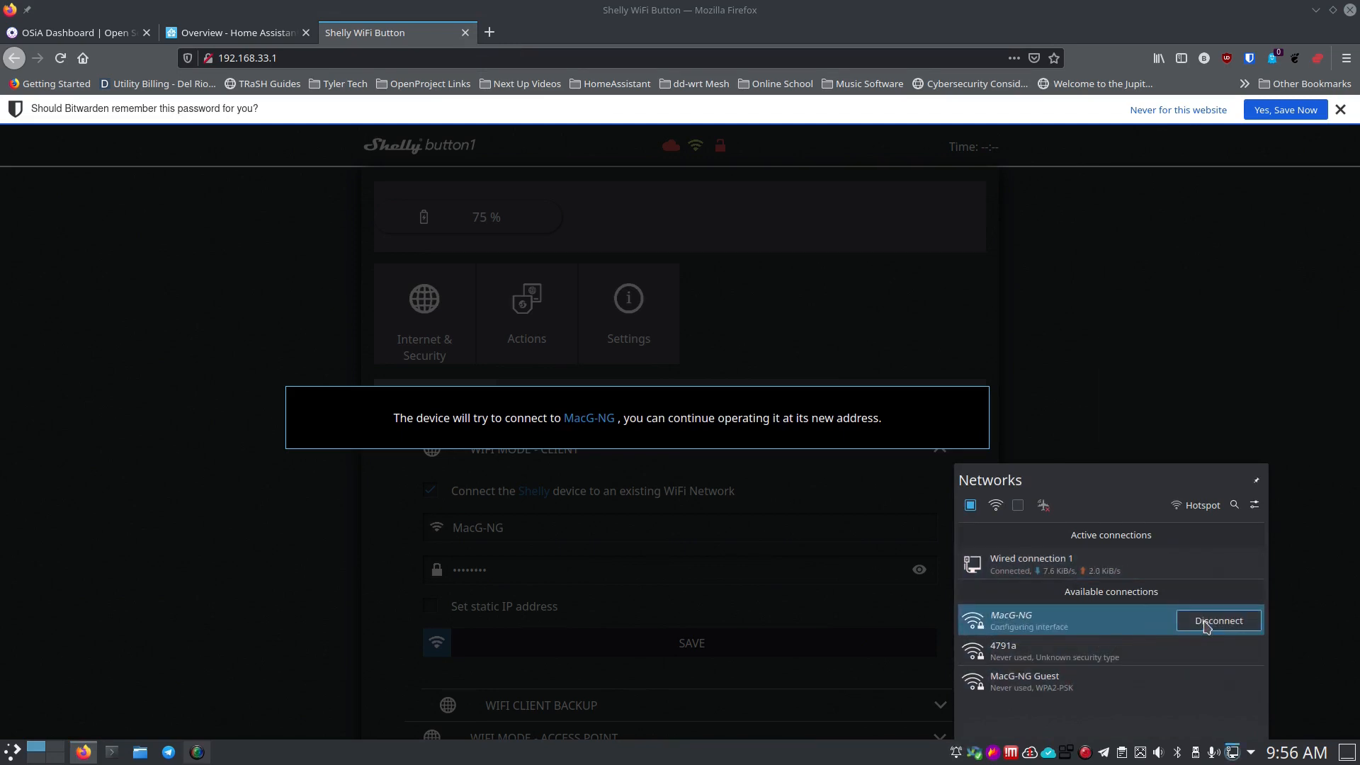
left_click(277, 531)
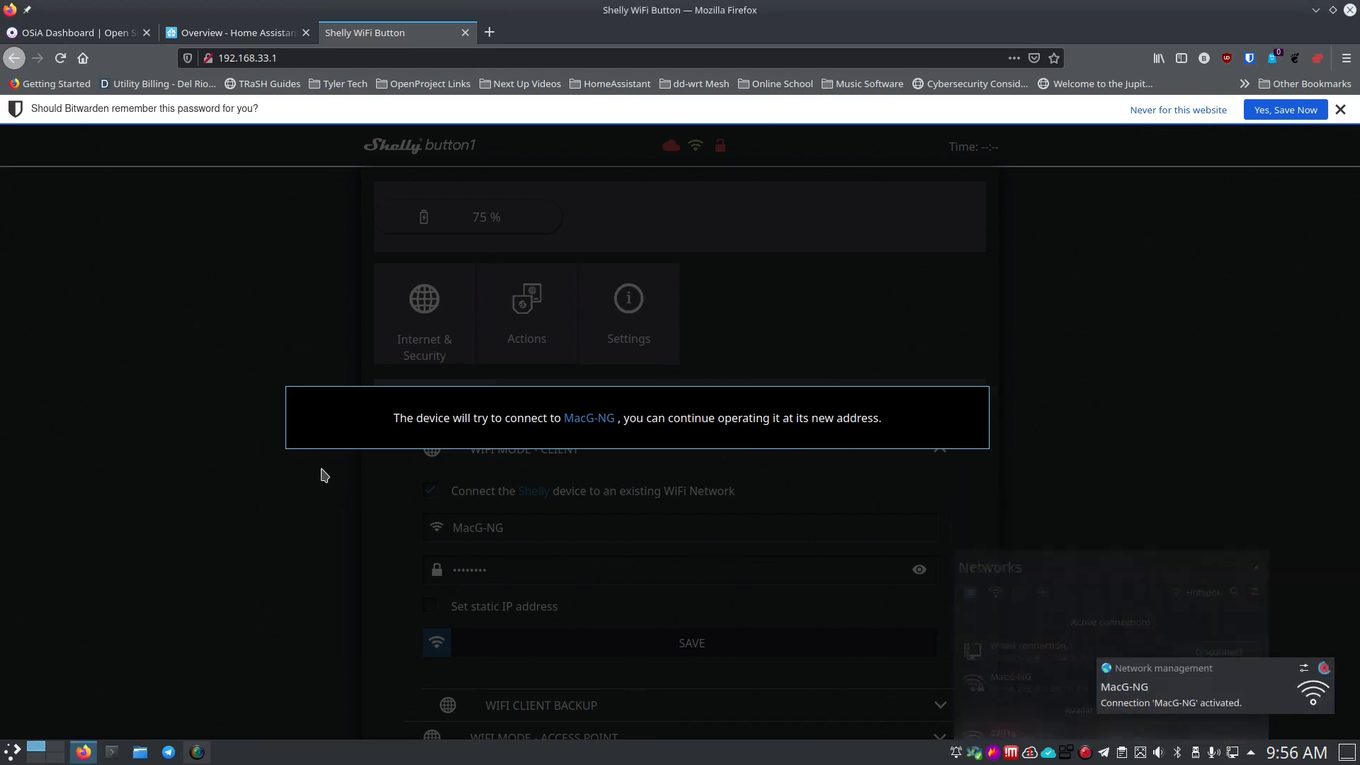
left_click(12, 751)
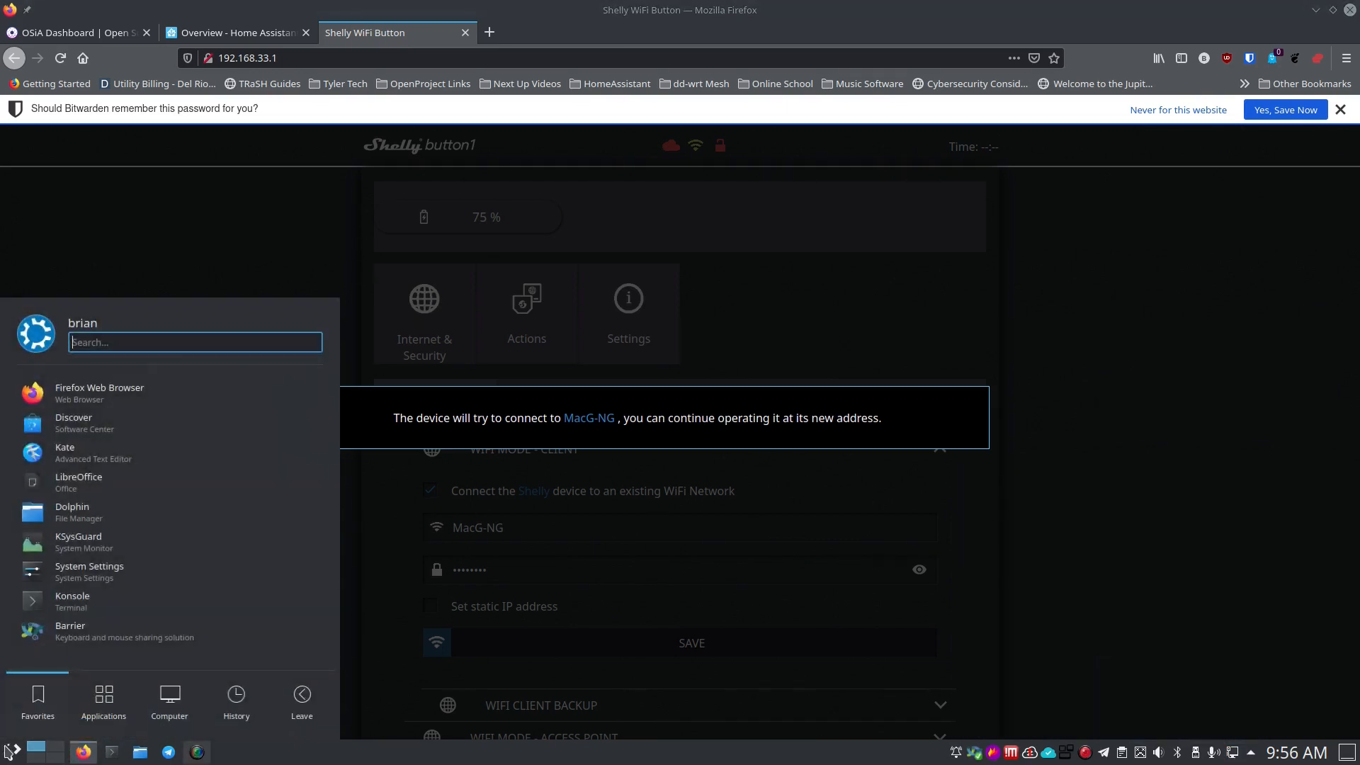
Launch Angry IP Scanner, scan 192.168.7.0–192.168.7.255, and sort the hosts by Ports.
type("angry")
key("Return")
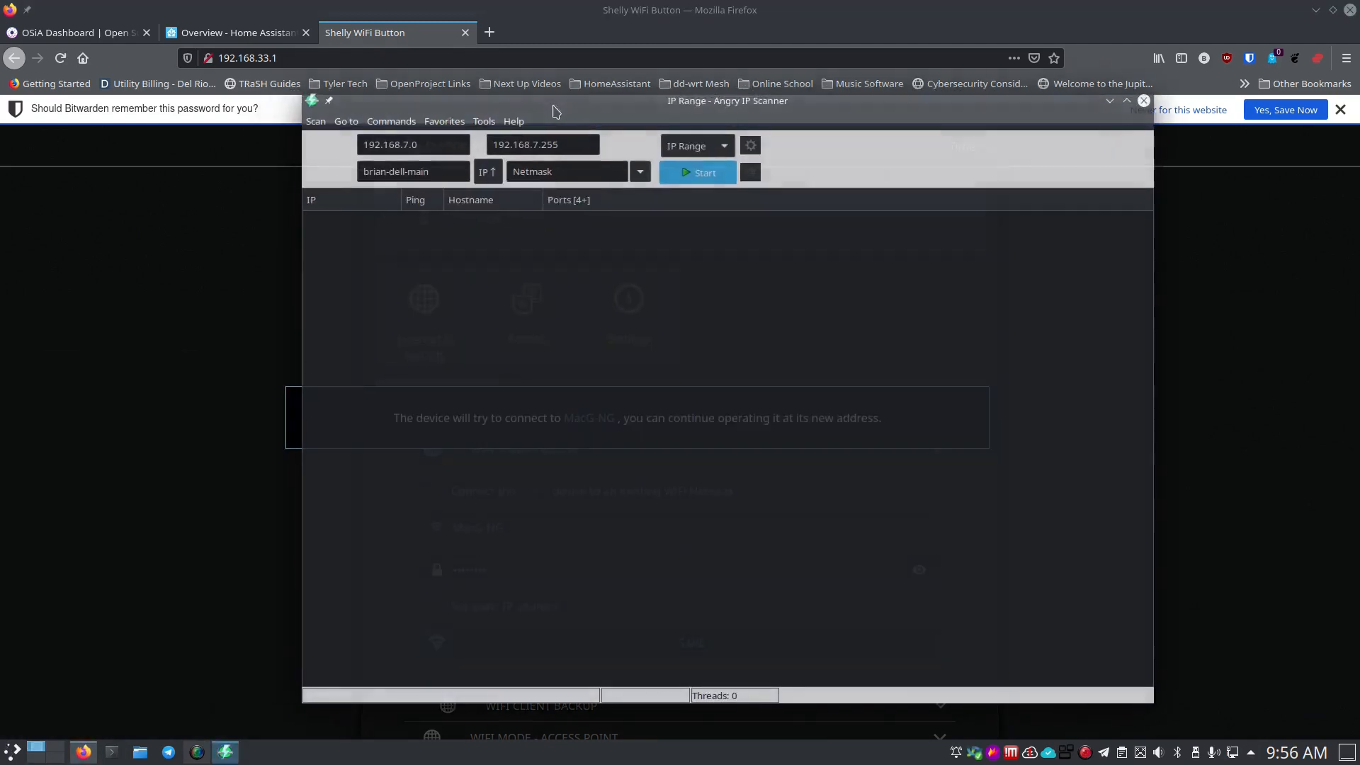
left_click(697, 172)
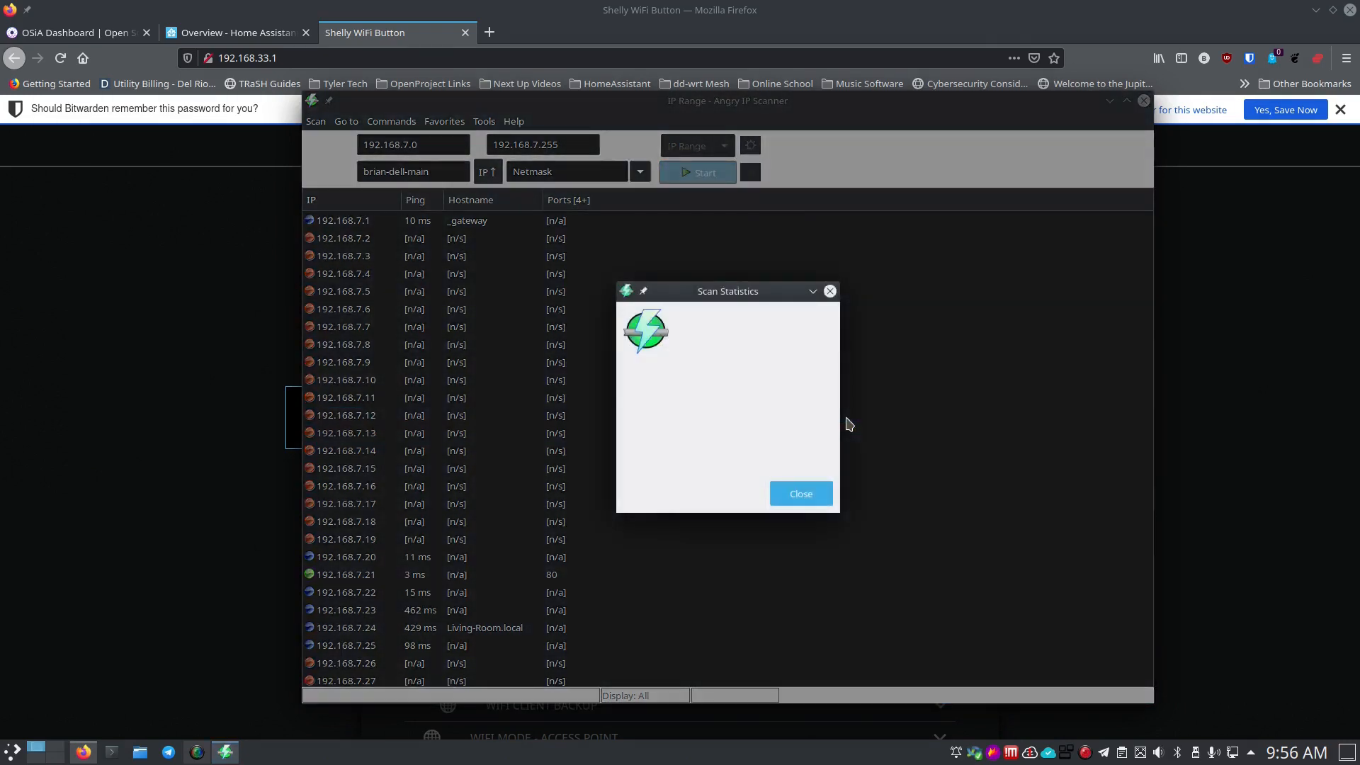
left_click(801, 493)
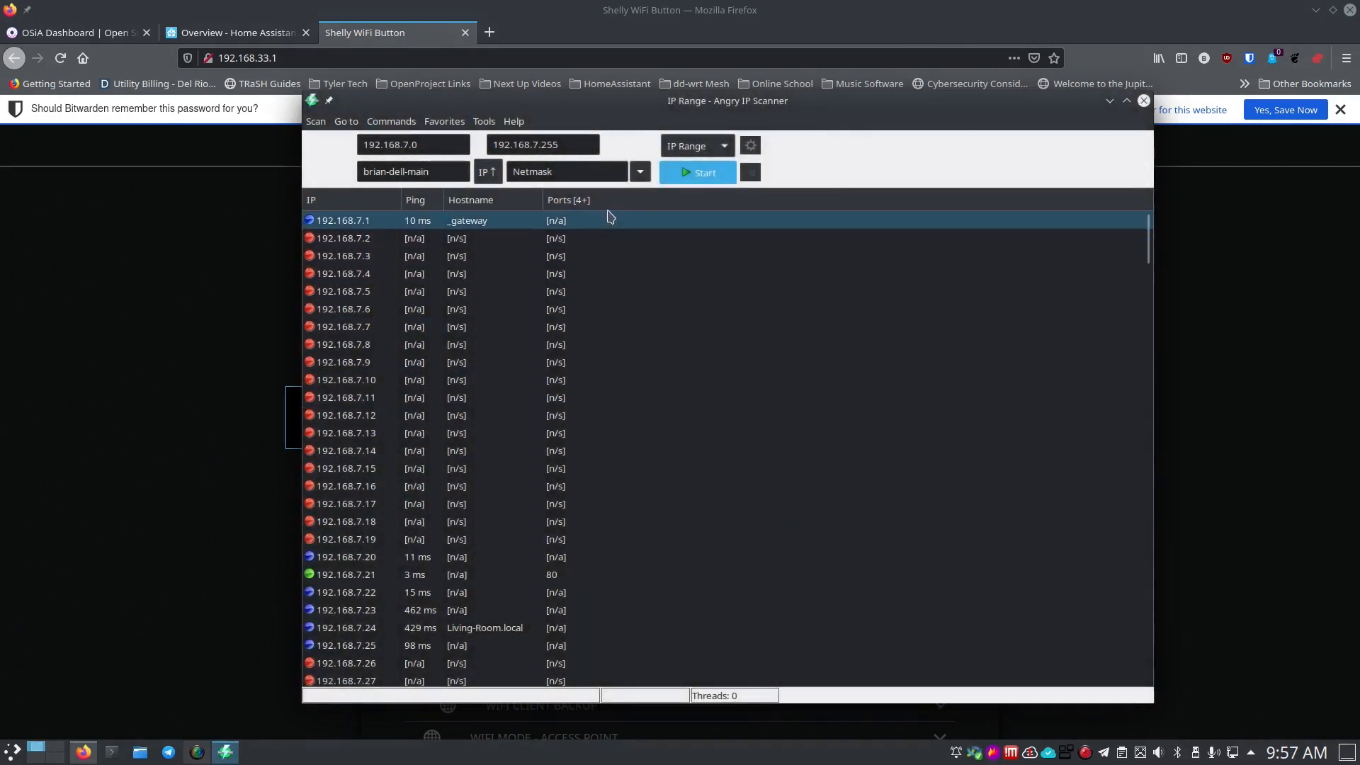
right_click(605, 205)
left_click(623, 222)
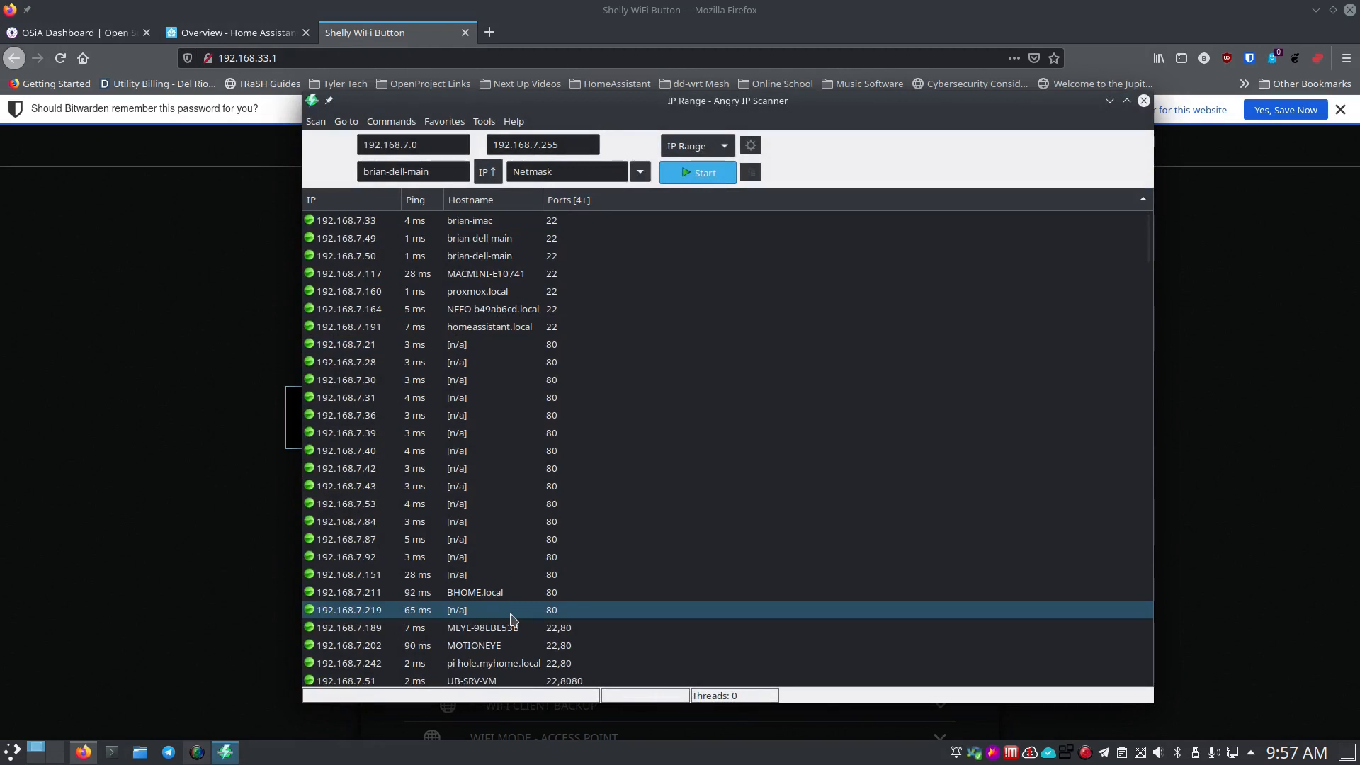
Load the Shelly button's page at its new address 192.168.7.219.
left_click(449, 57)
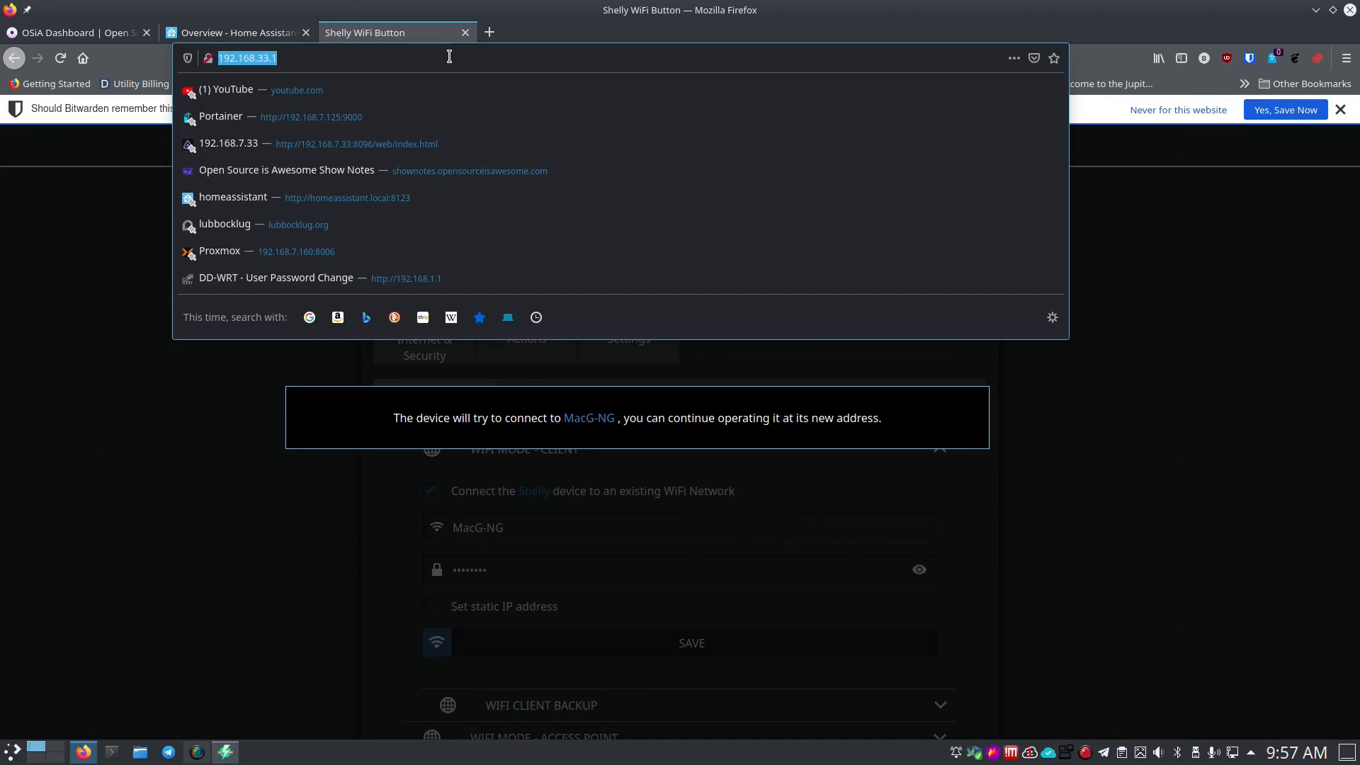
key("BackSpace")
type("192.1")
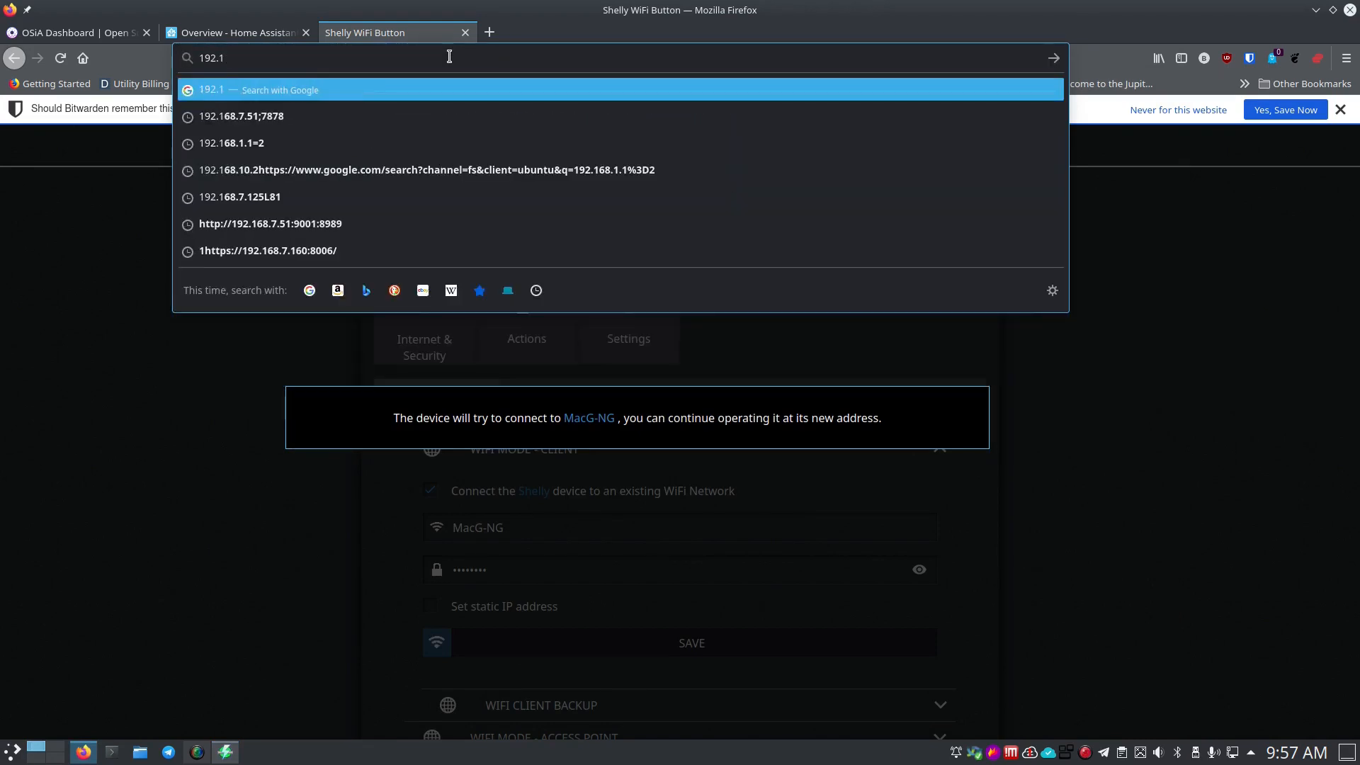
type("68.7.219")
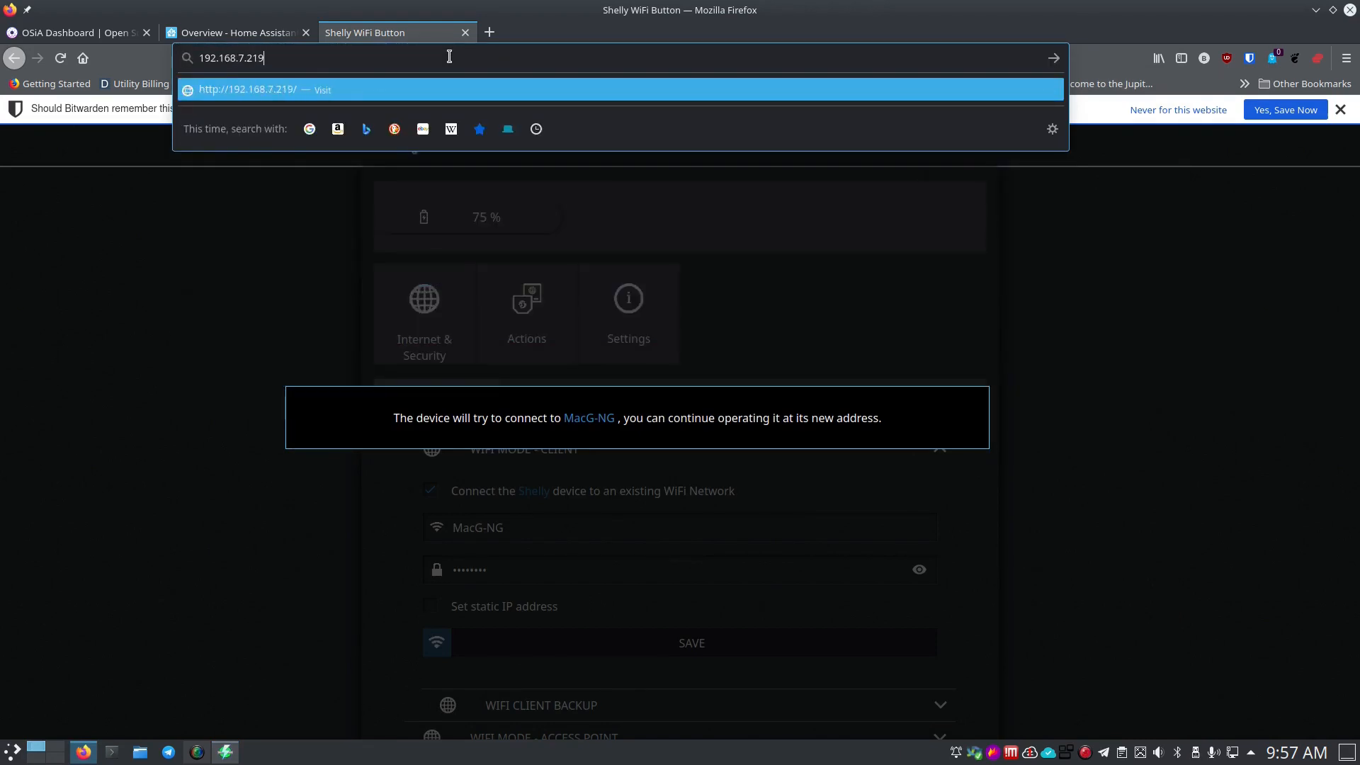
key("Return")
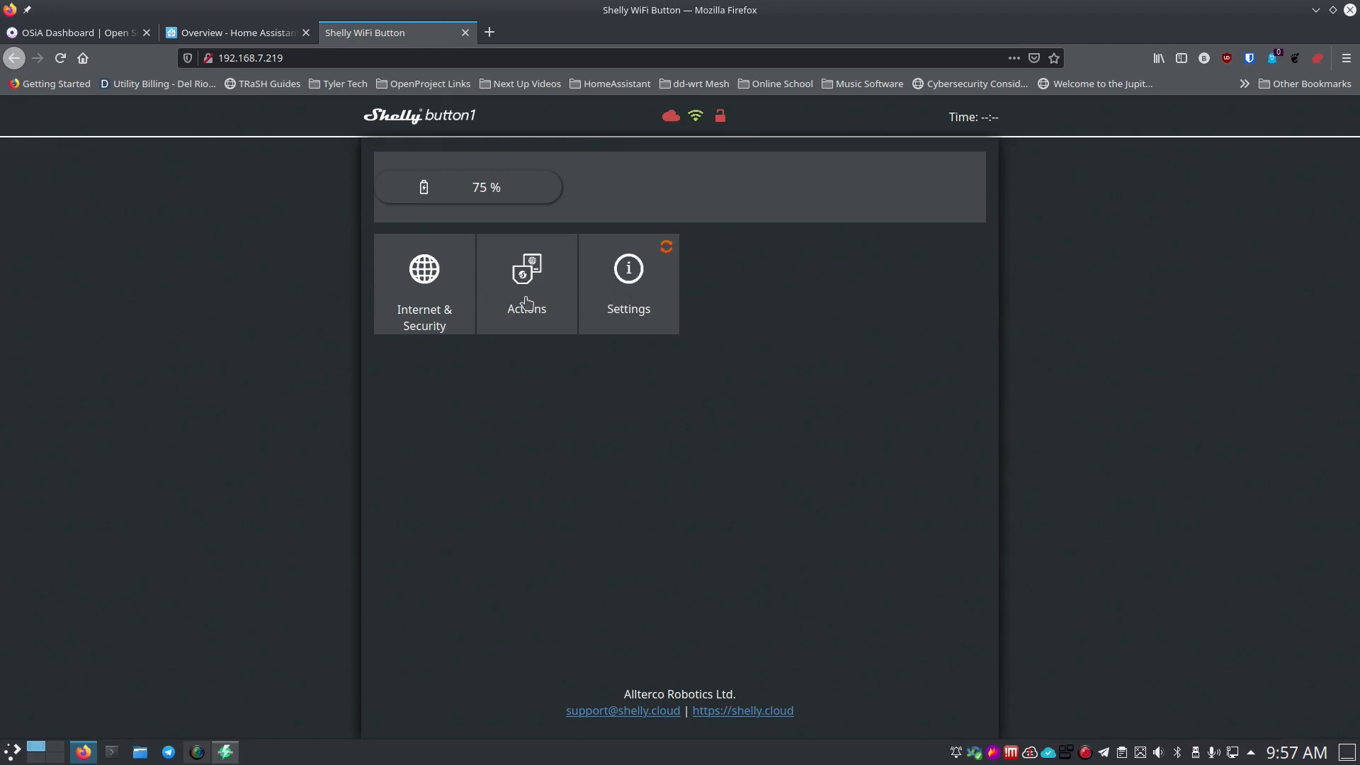
Look over the Advanced - Developer Settings and Cloud sections under Internet & Security.
left_click(429, 294)
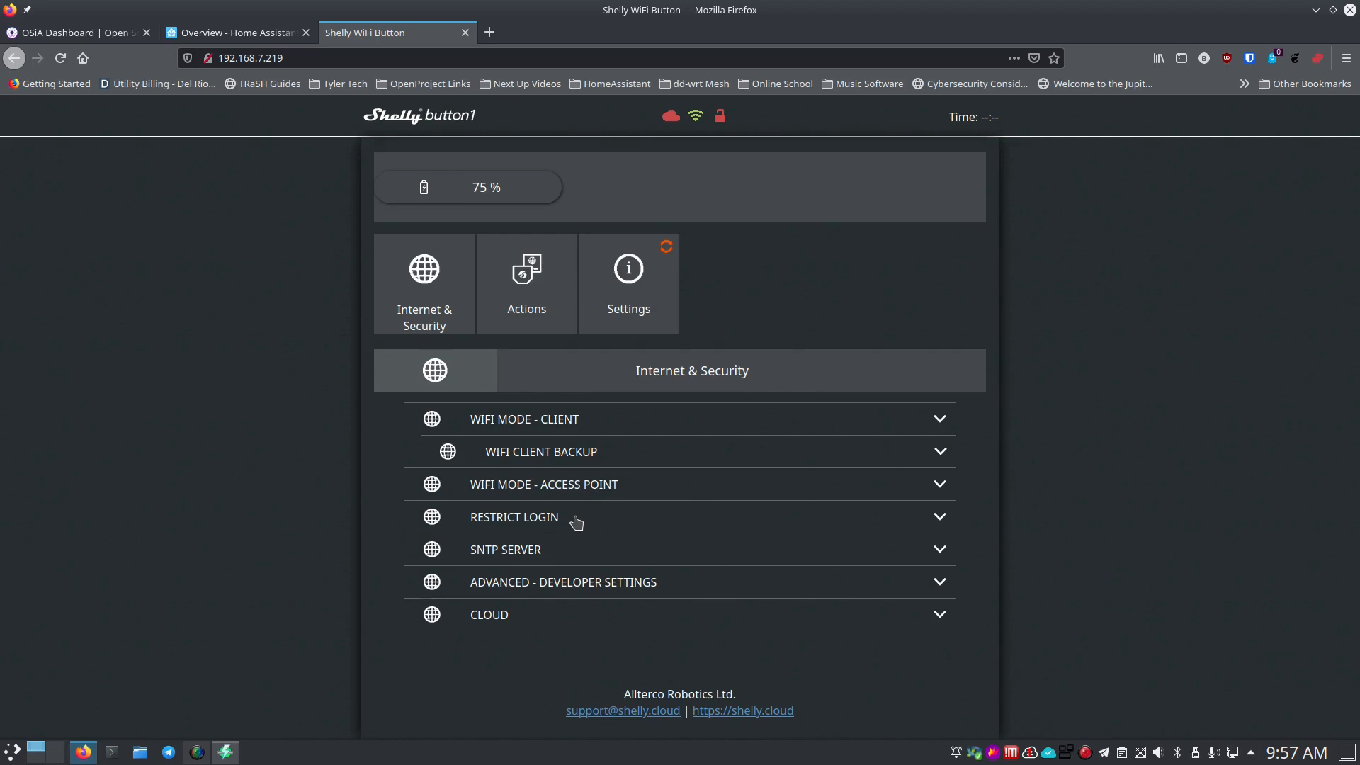
left_click(552, 582)
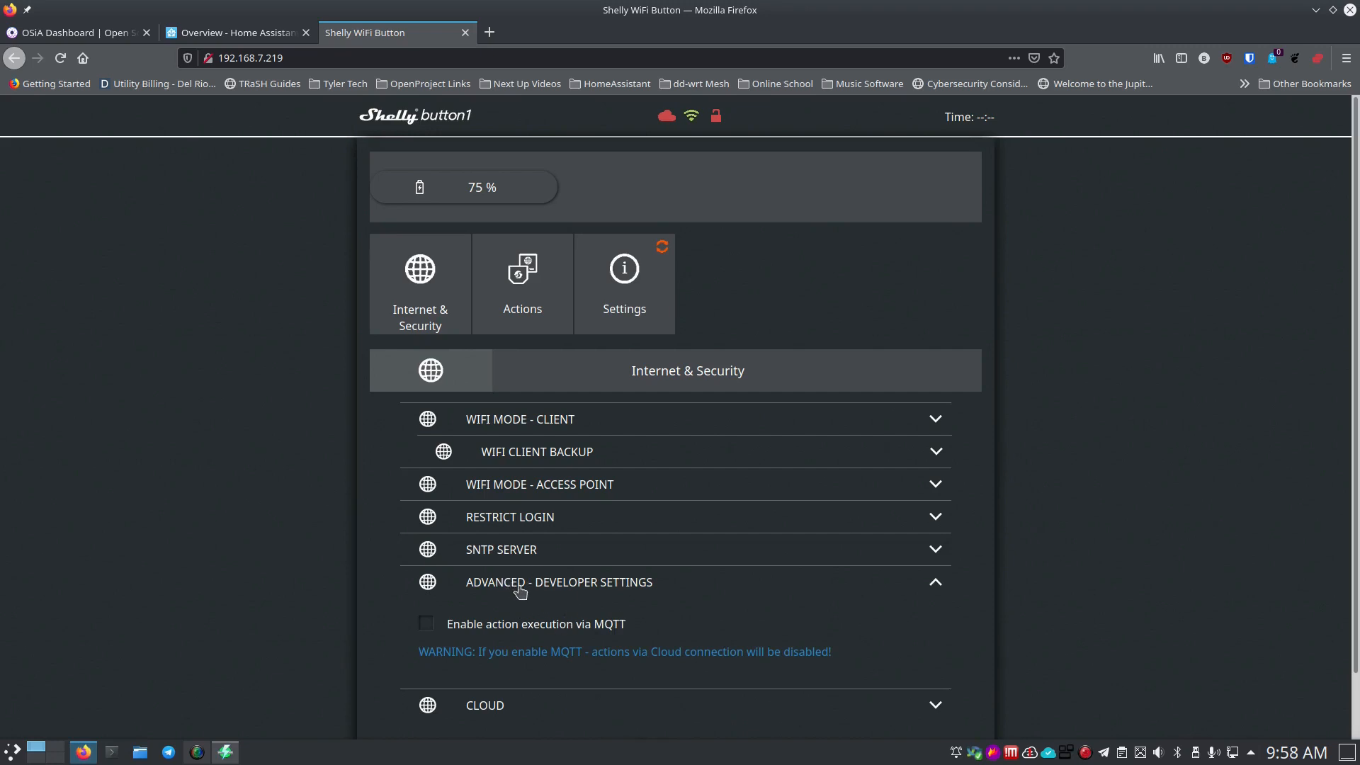
left_click(520, 588)
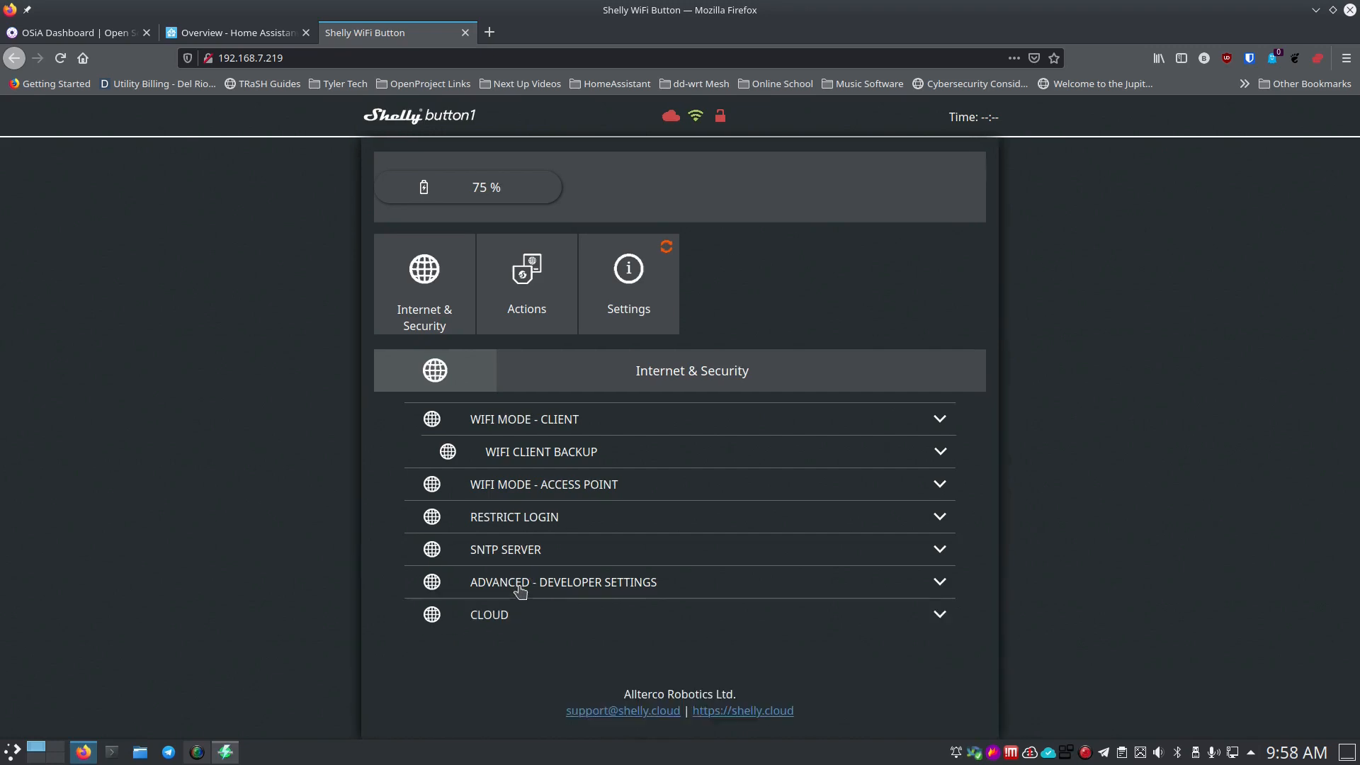
left_click(530, 623)
scroll(531, 616, "down", 3)
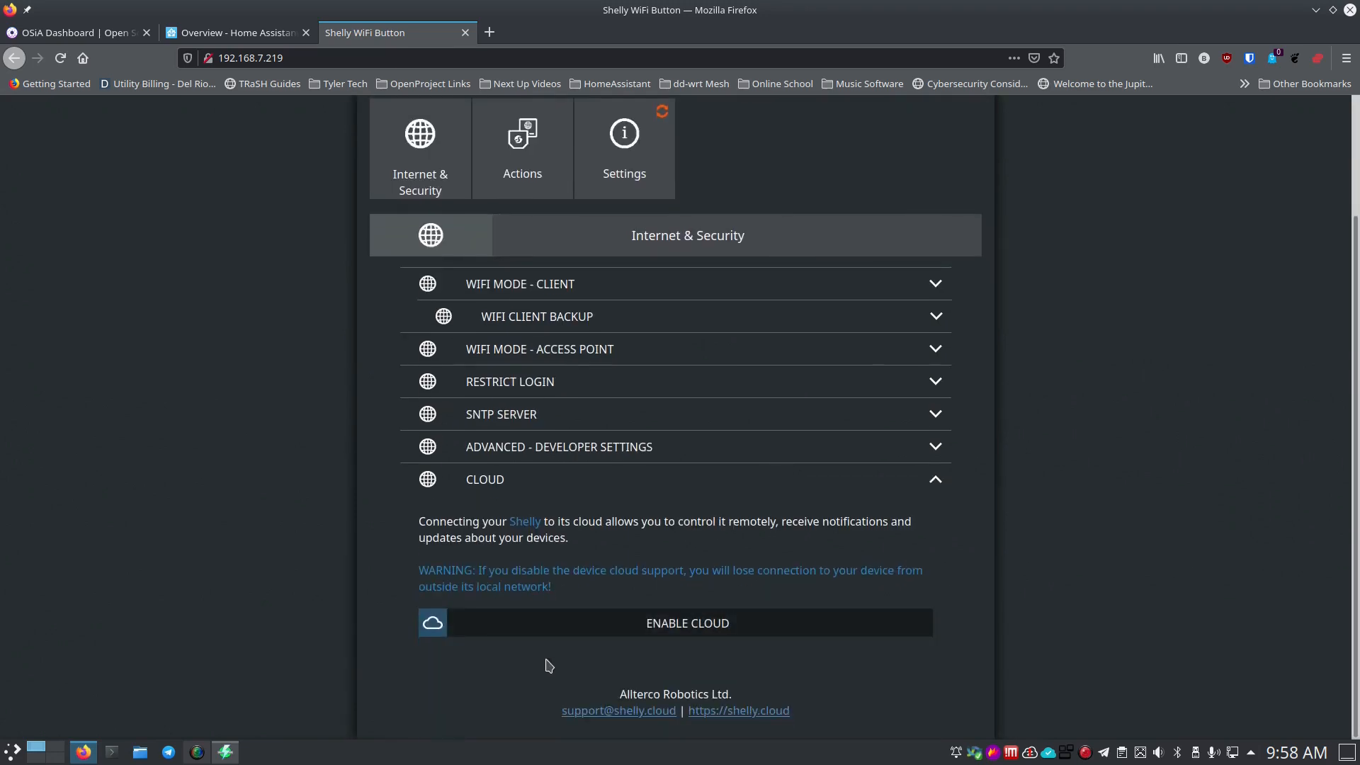
left_click(545, 490)
Check the Button Short Pressed URL action, then bring up the device Settings list.
left_click(542, 312)
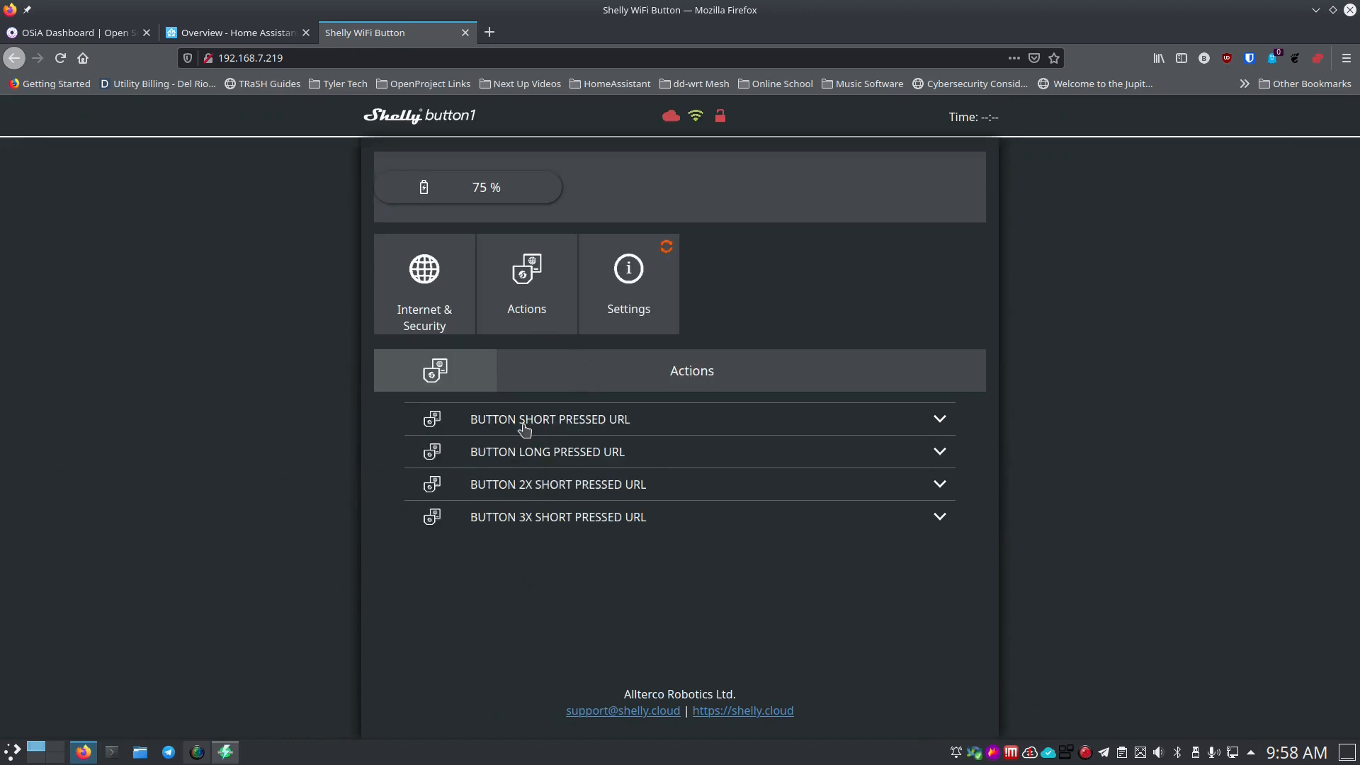
left_click(524, 423)
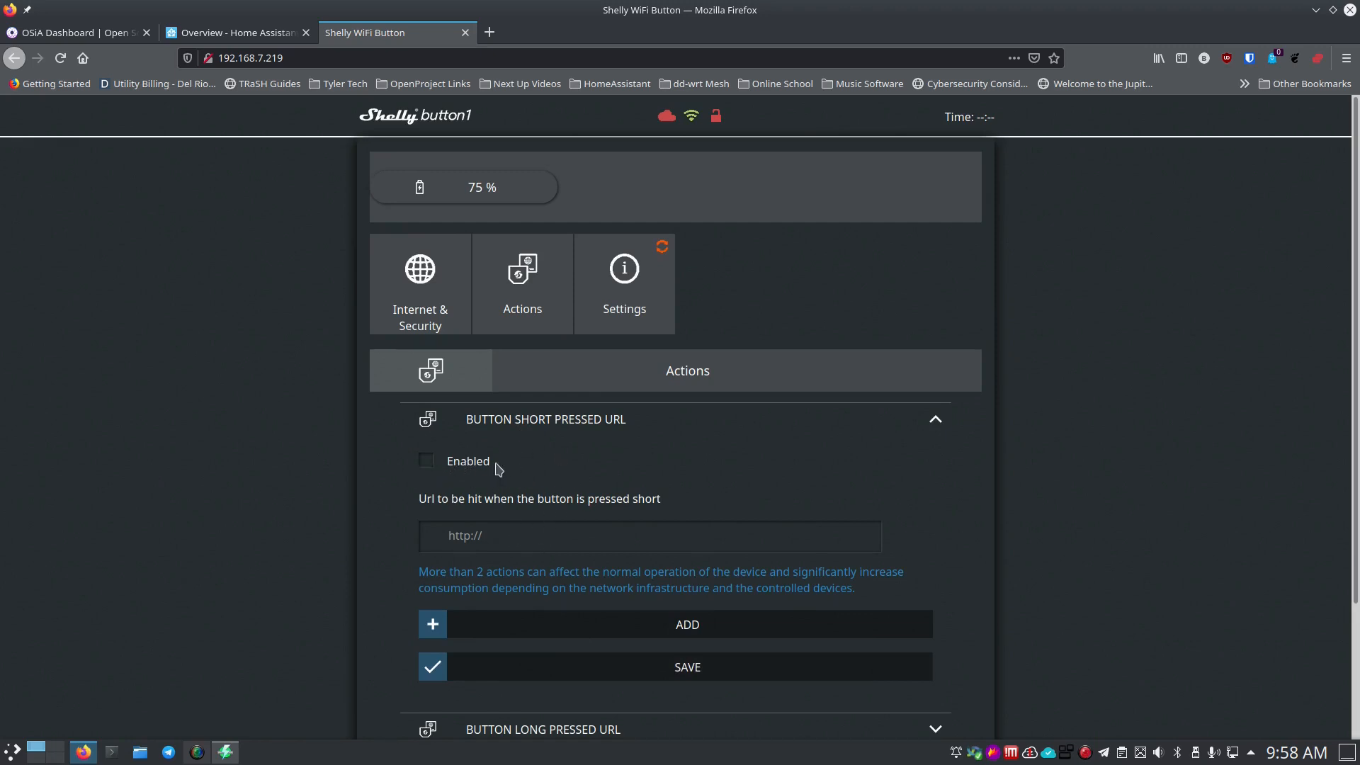
left_click(499, 422)
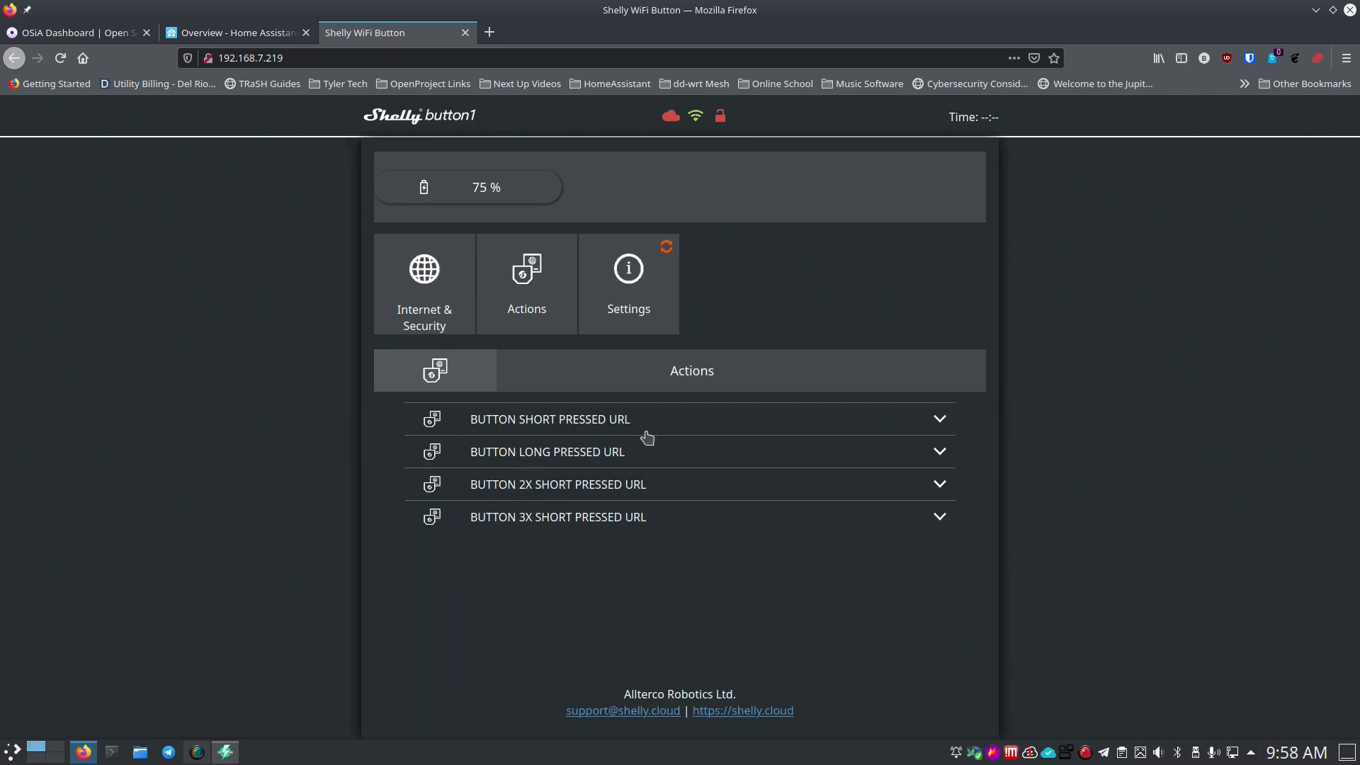
left_click(617, 314)
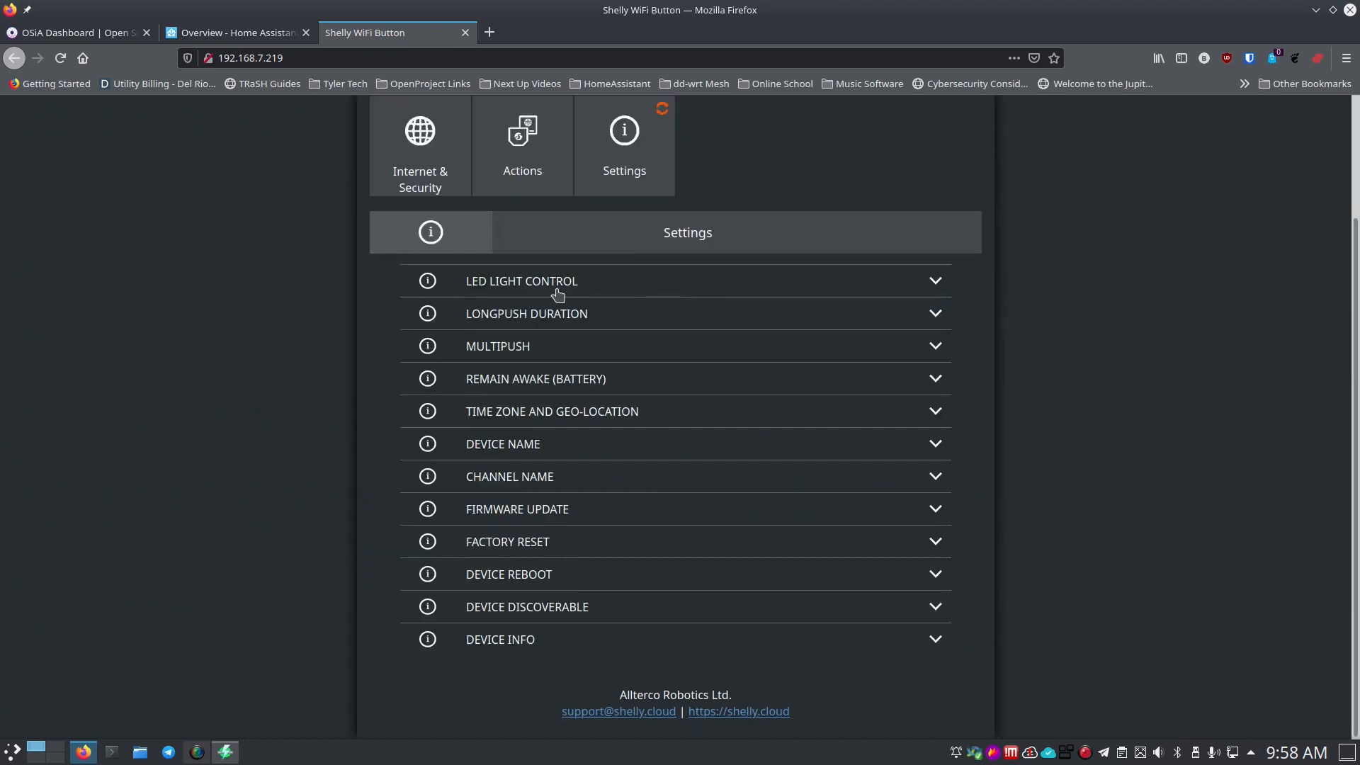
Review the Longpush Duration, Multipush and Remain Awake settings.
left_click(505, 319)
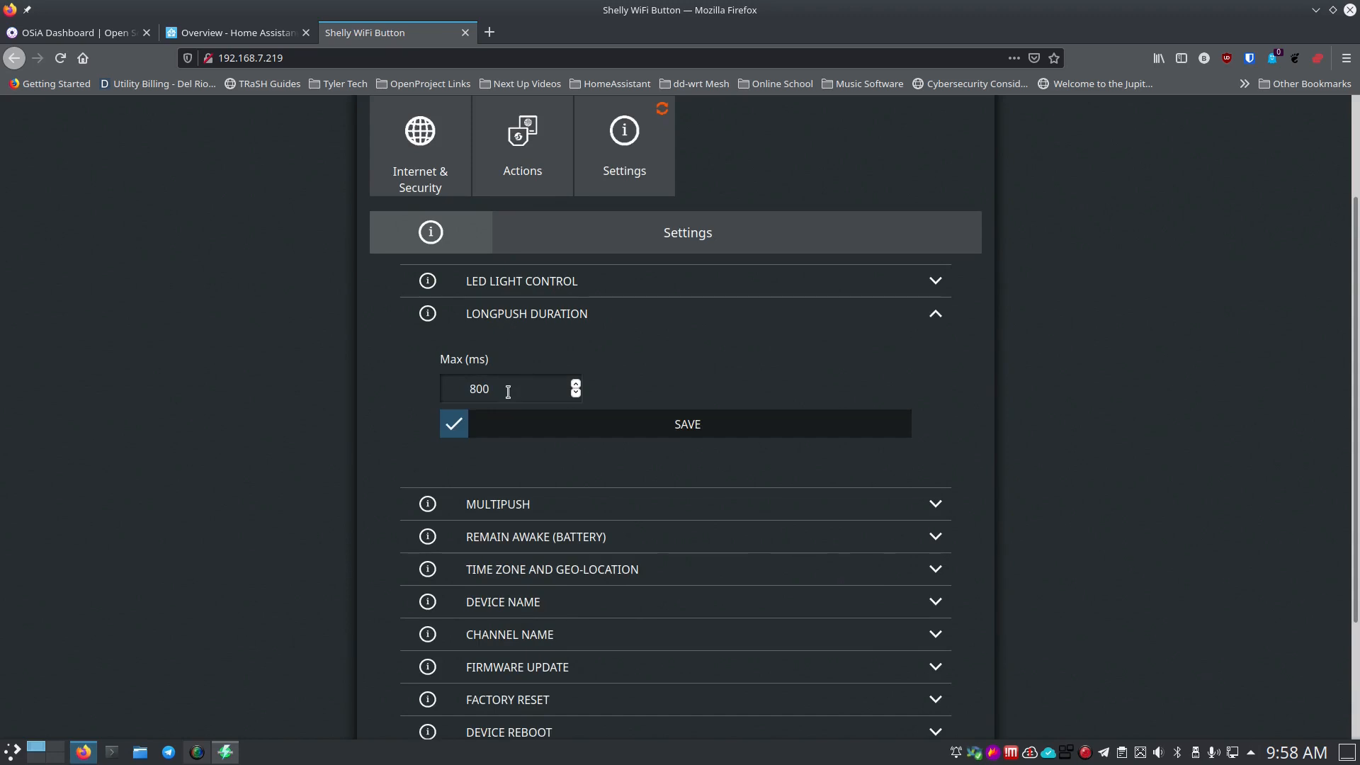
left_click(542, 324)
left_click(528, 358)
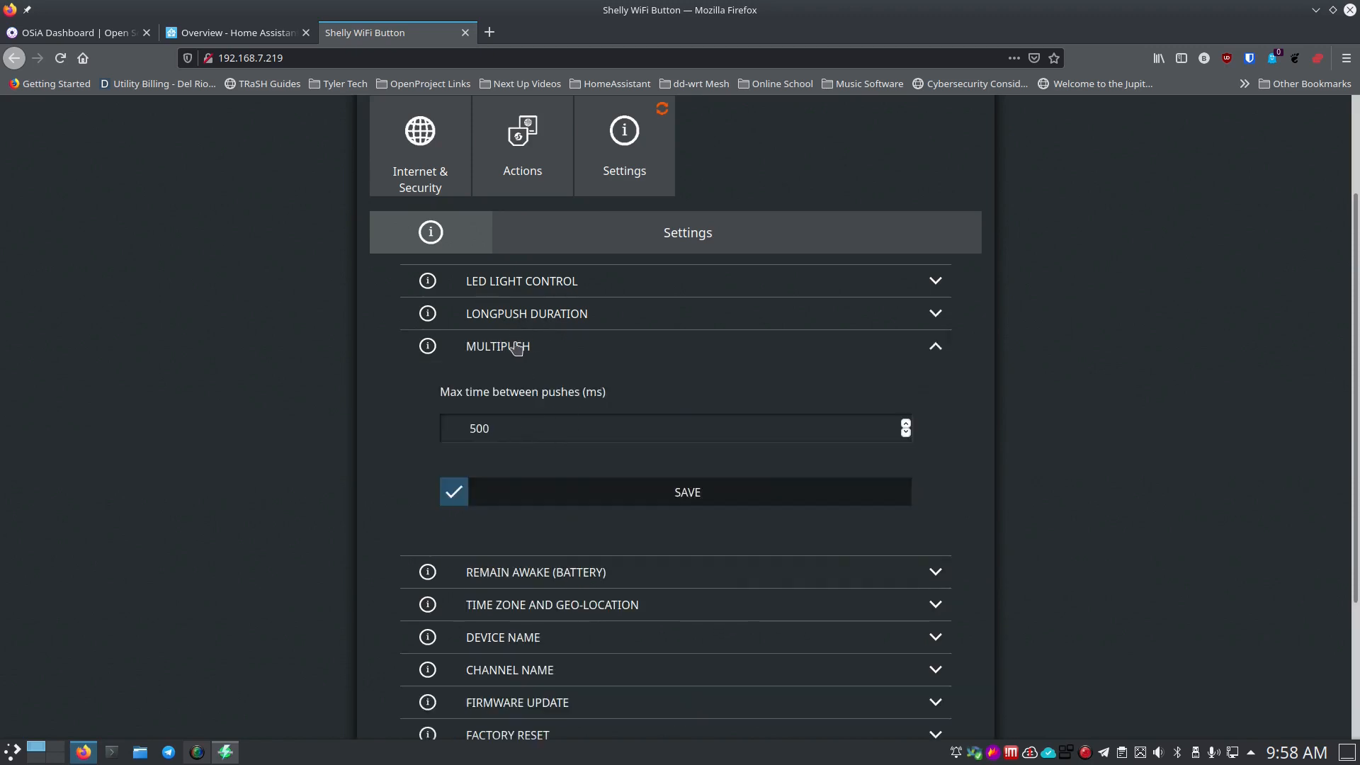
left_click(517, 347)
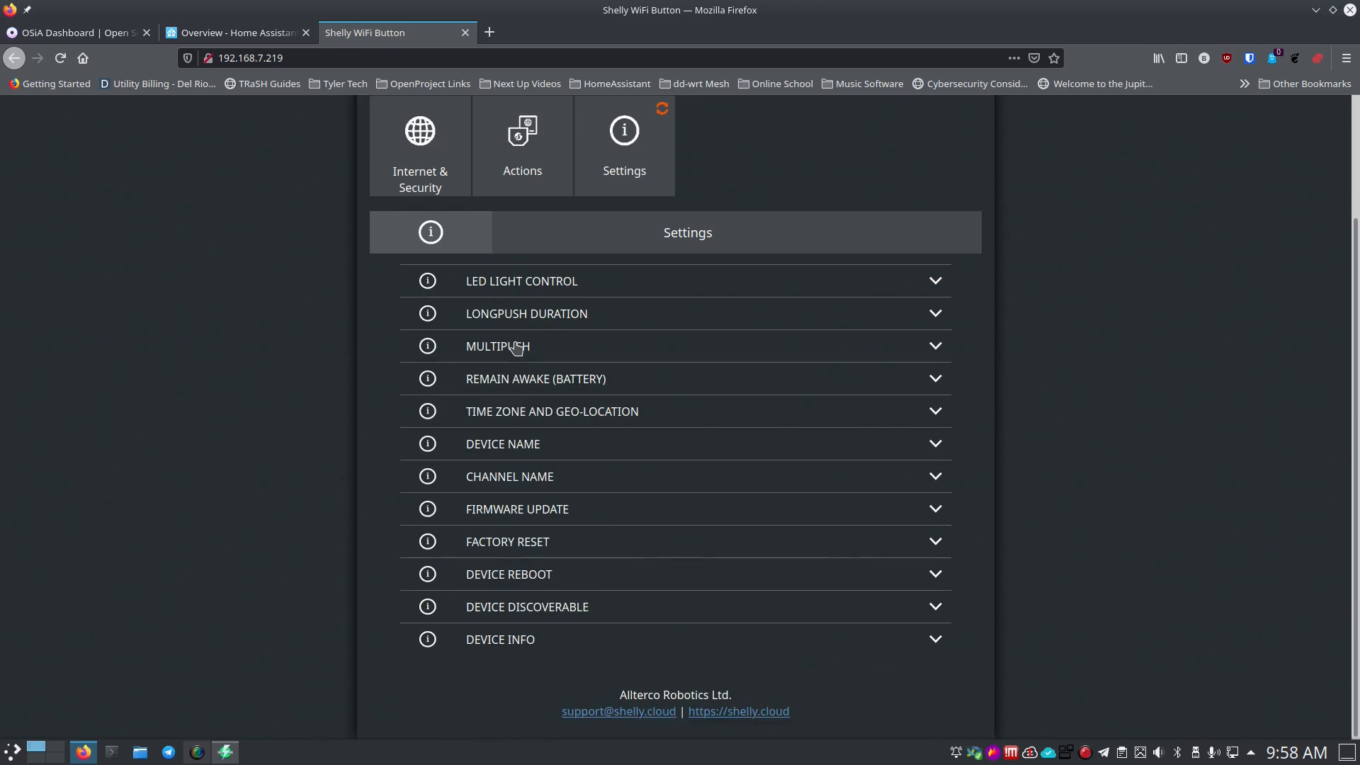
left_click(538, 387)
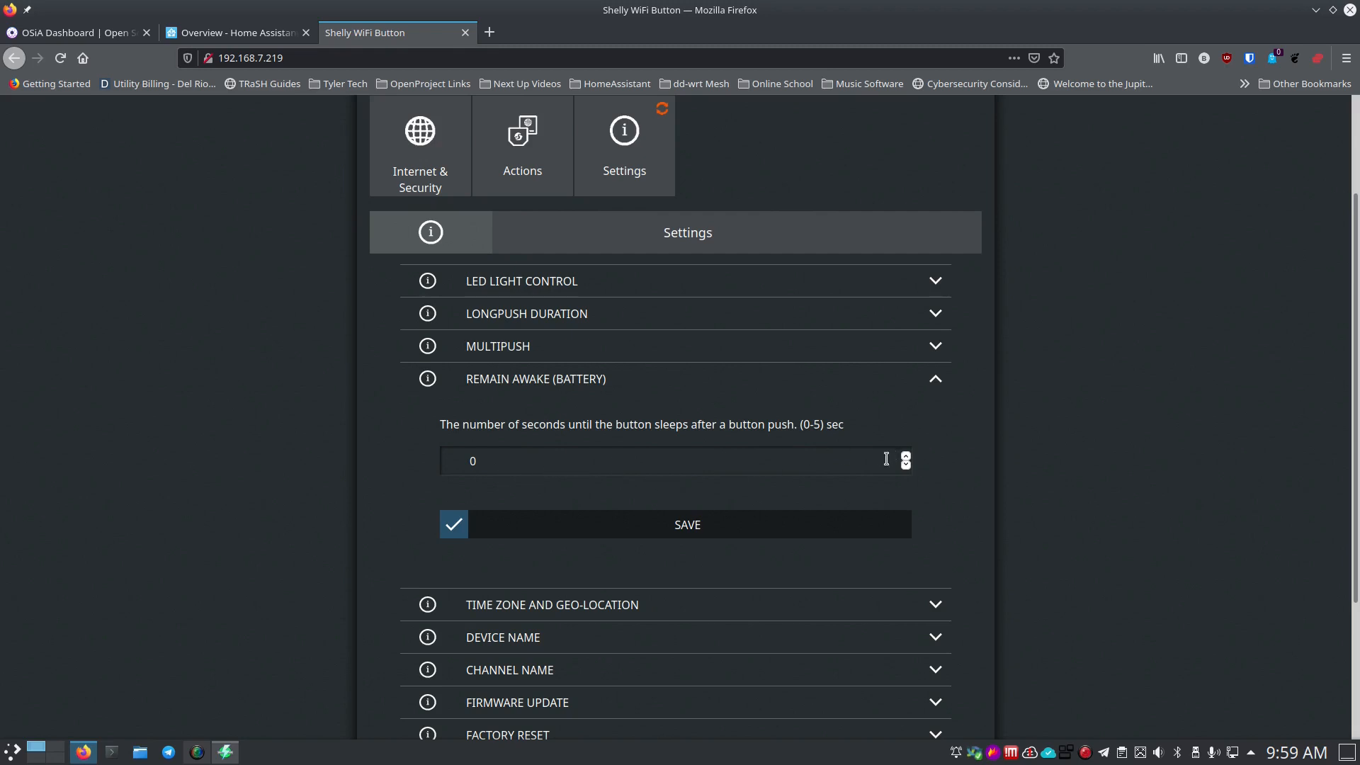
left_click(516, 387)
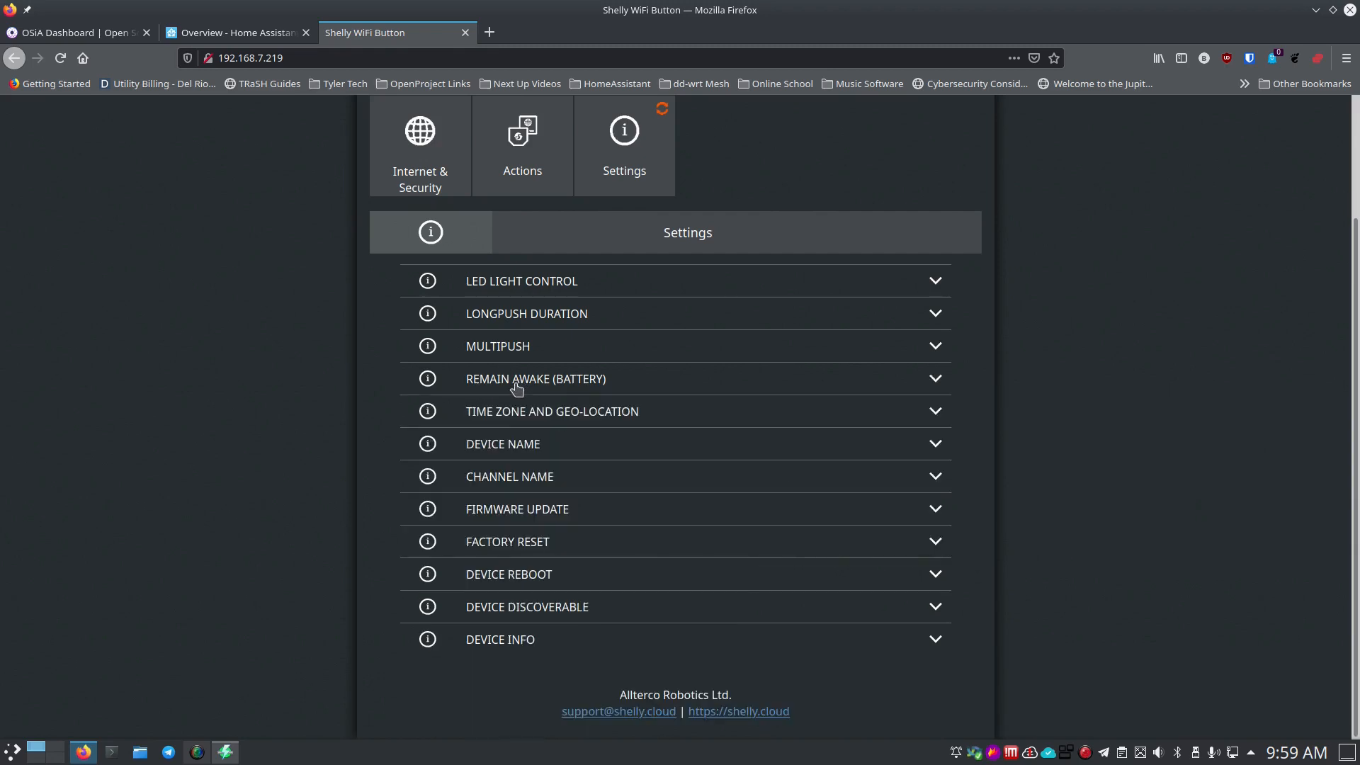
Rename the device to Media-Button and save it.
left_click(558, 446)
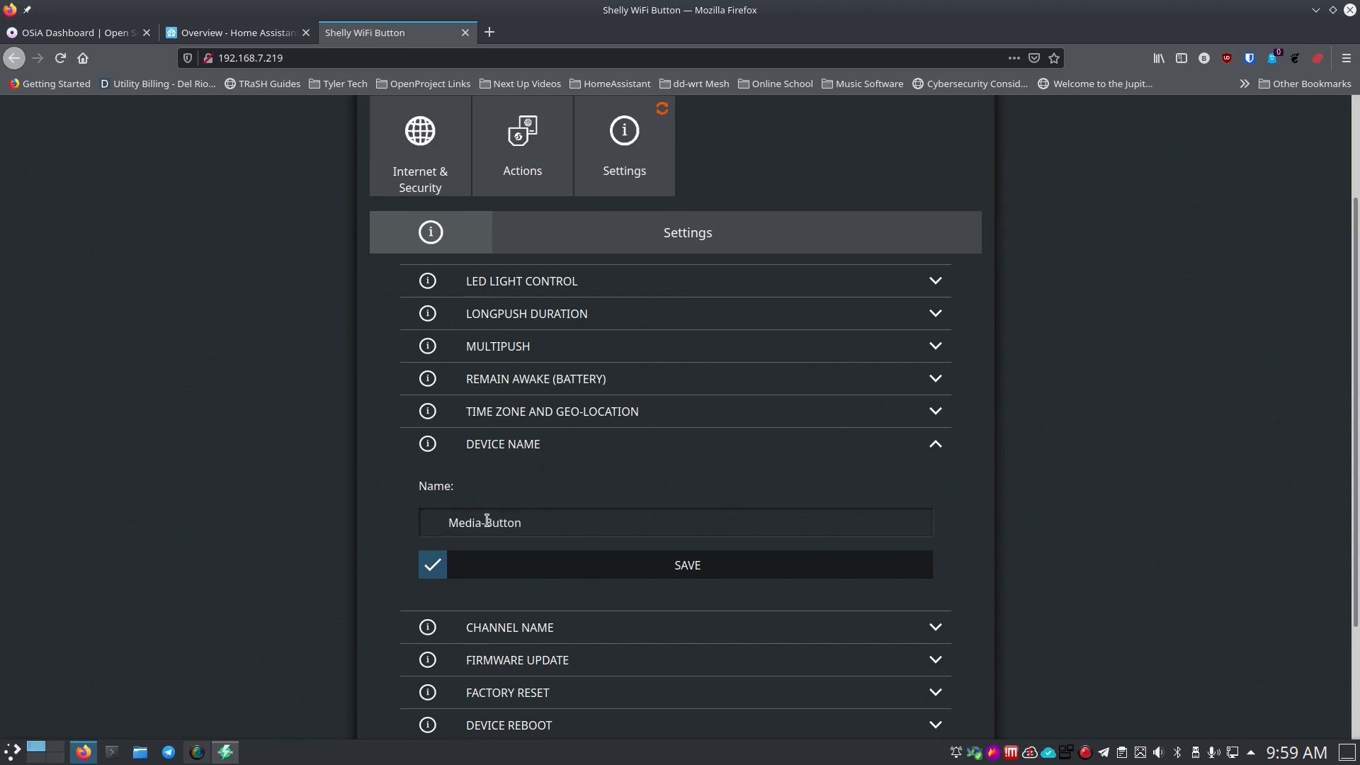
left_click(531, 565)
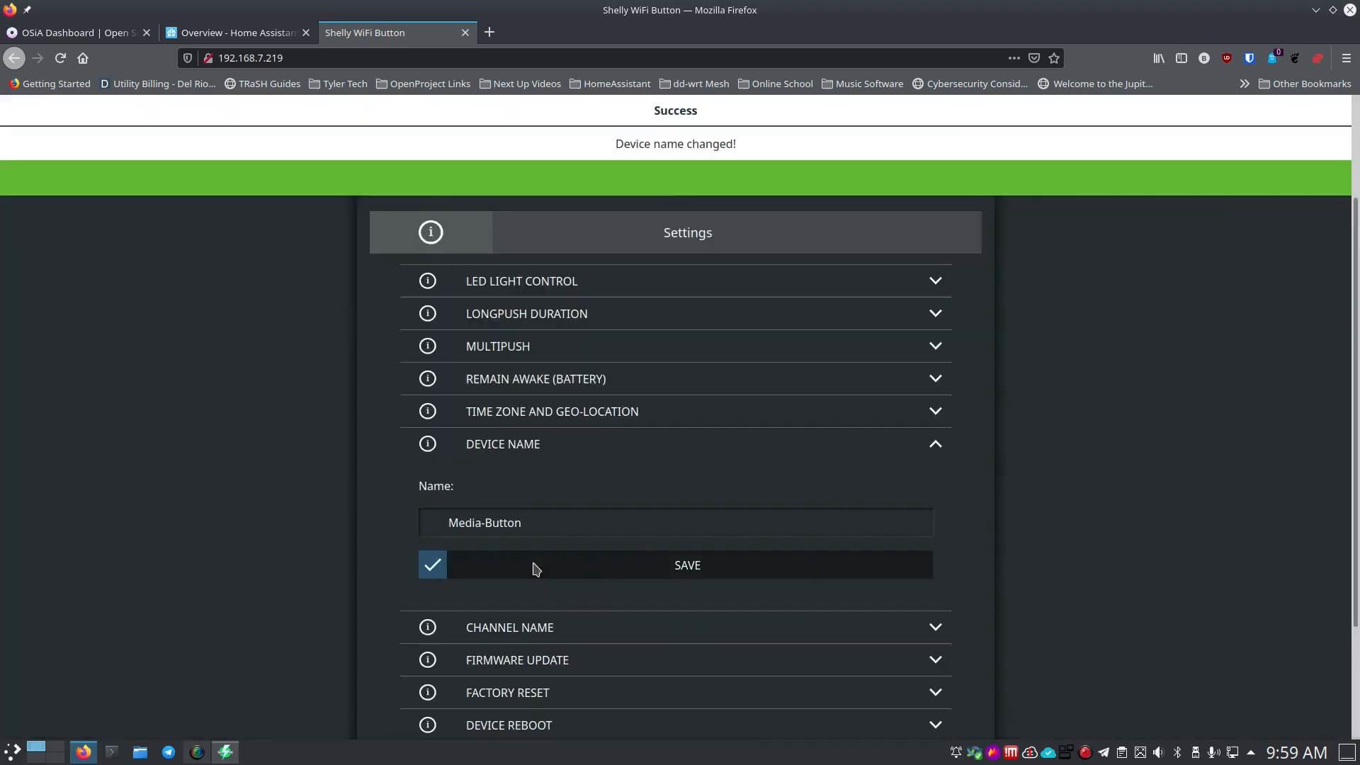
scroll(395, 510, "down", 3)
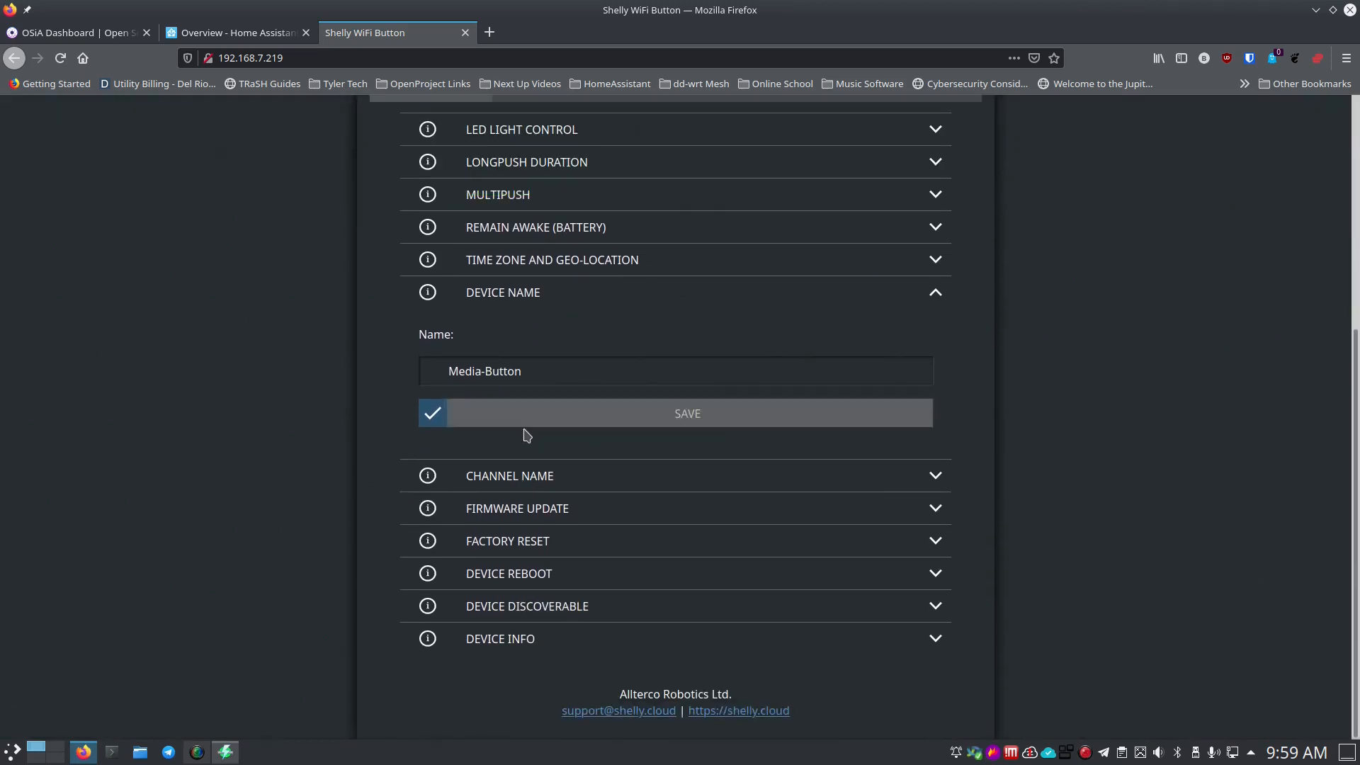
scroll(522, 409, "up", 3)
scroll(525, 434, "down", 3)
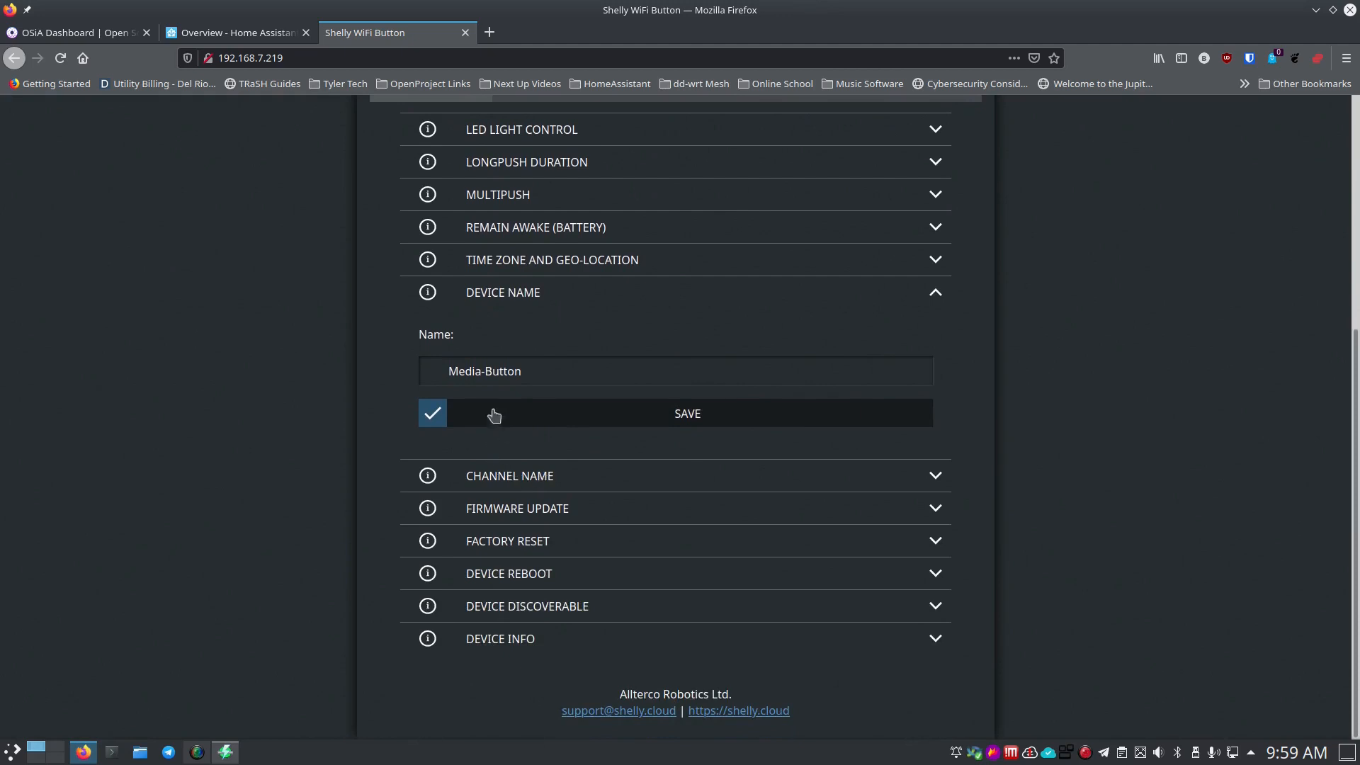
Update the Shelly button to the newer firmware version, confirming with Yes.
left_click(565, 484)
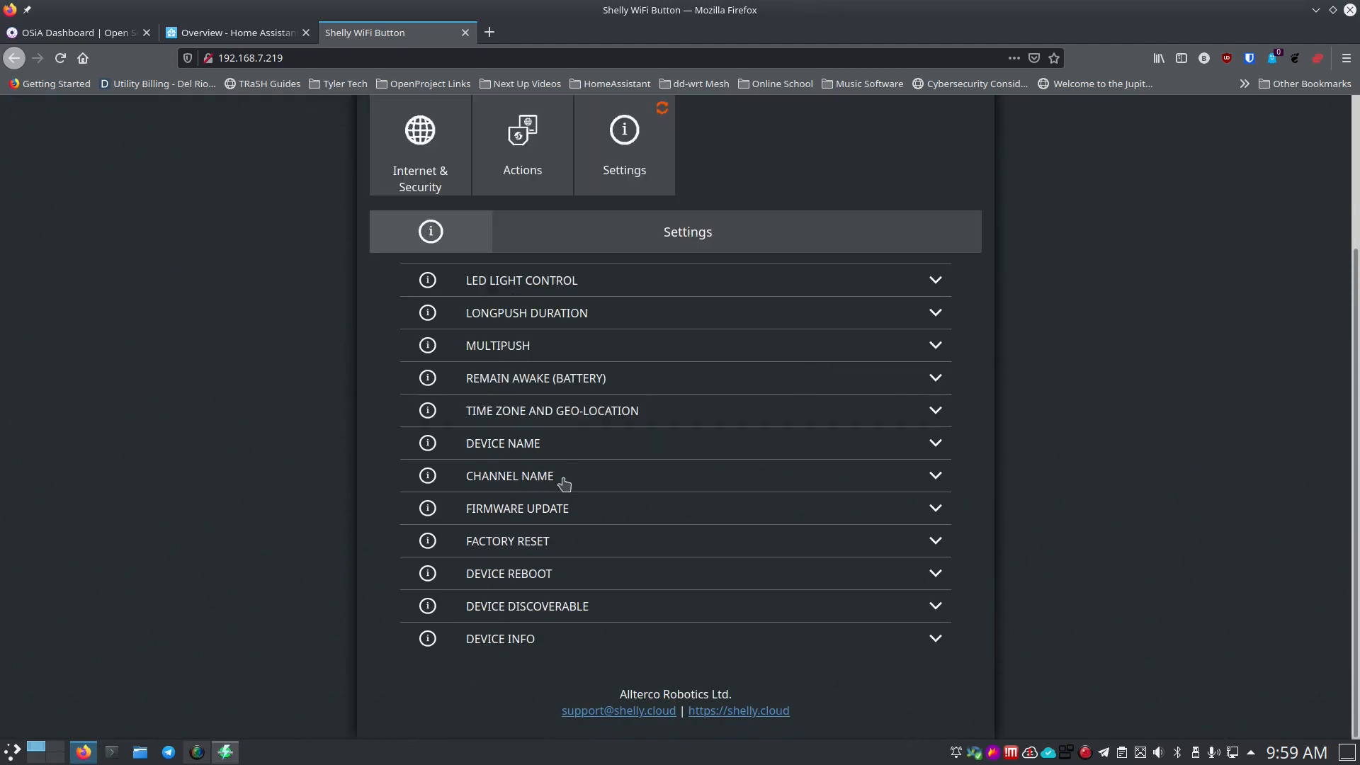
left_click(565, 517)
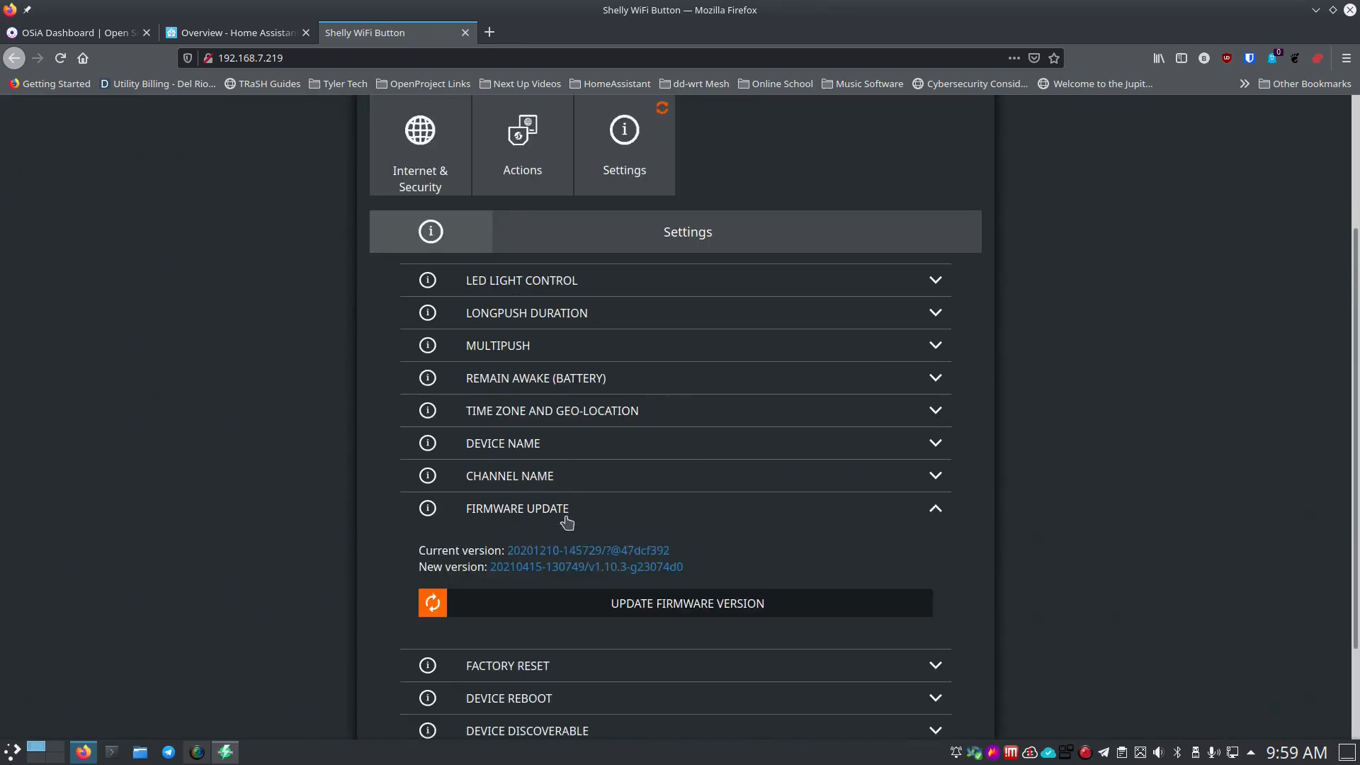
left_click(575, 611)
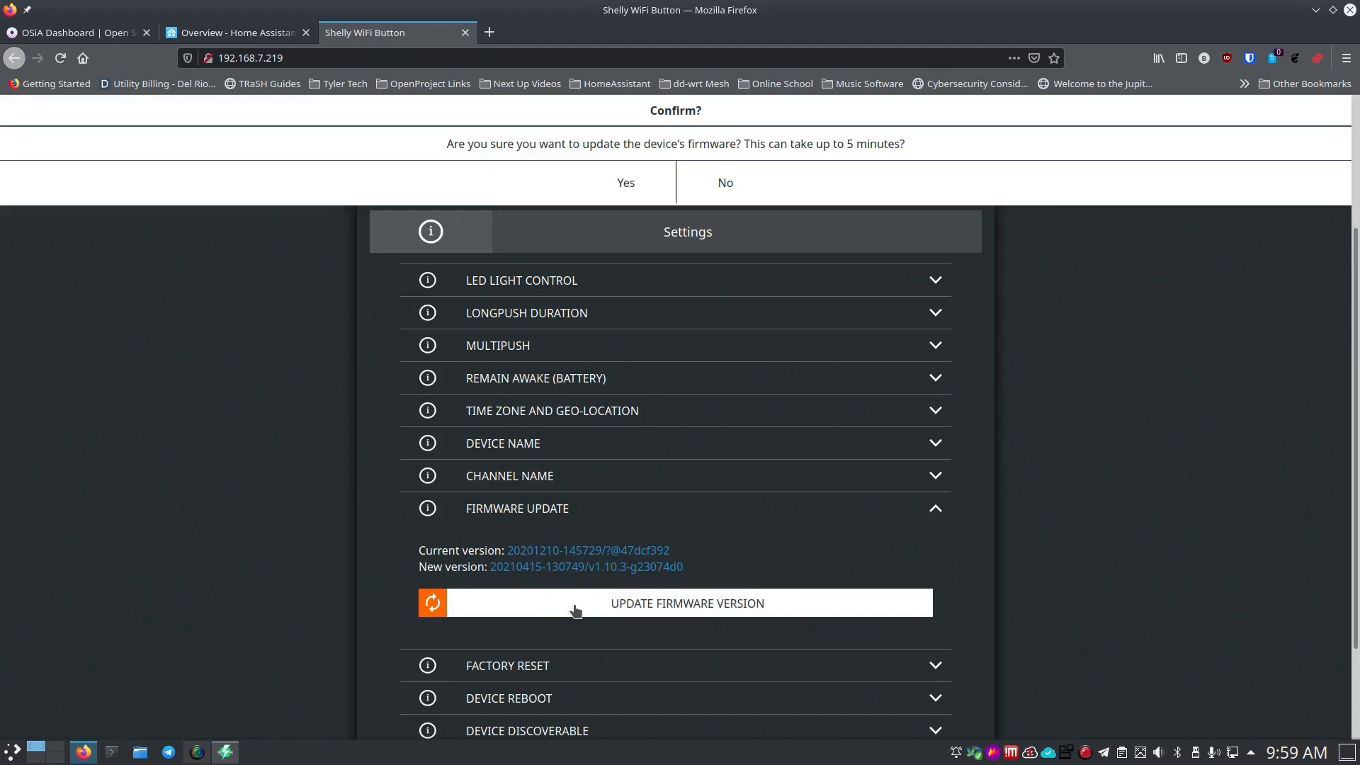
left_click(626, 186)
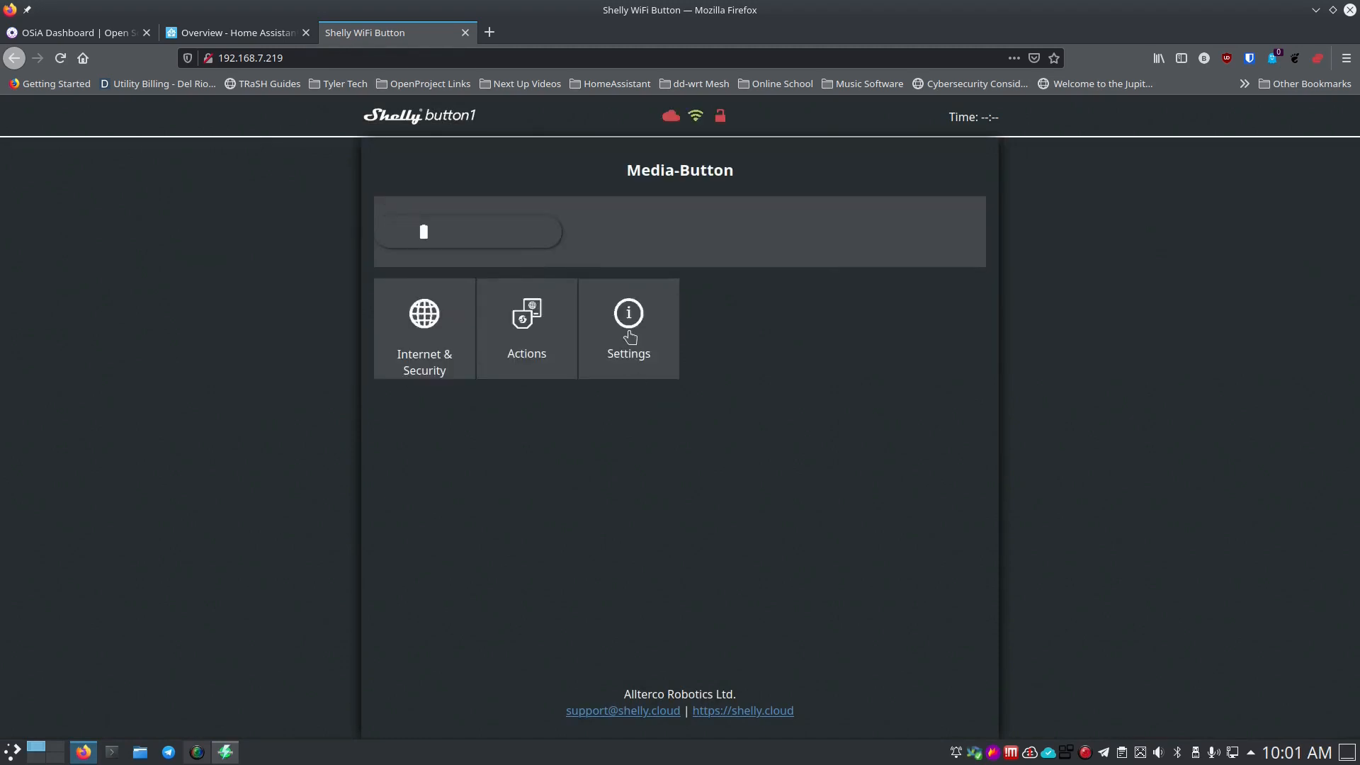
Check the Device Info section, then switch to the Home Assistant overview tab.
left_click(630, 336)
scroll(629, 337, "down", 3)
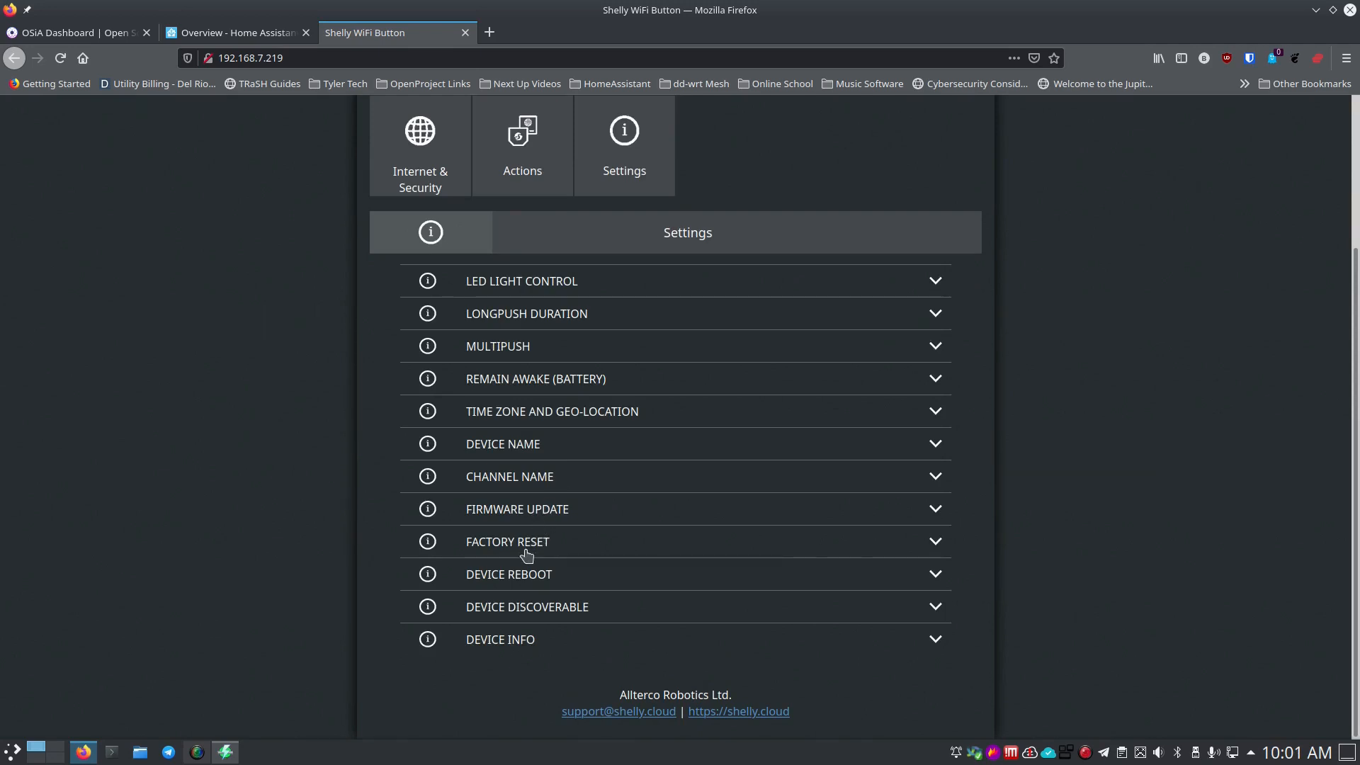
left_click(512, 650)
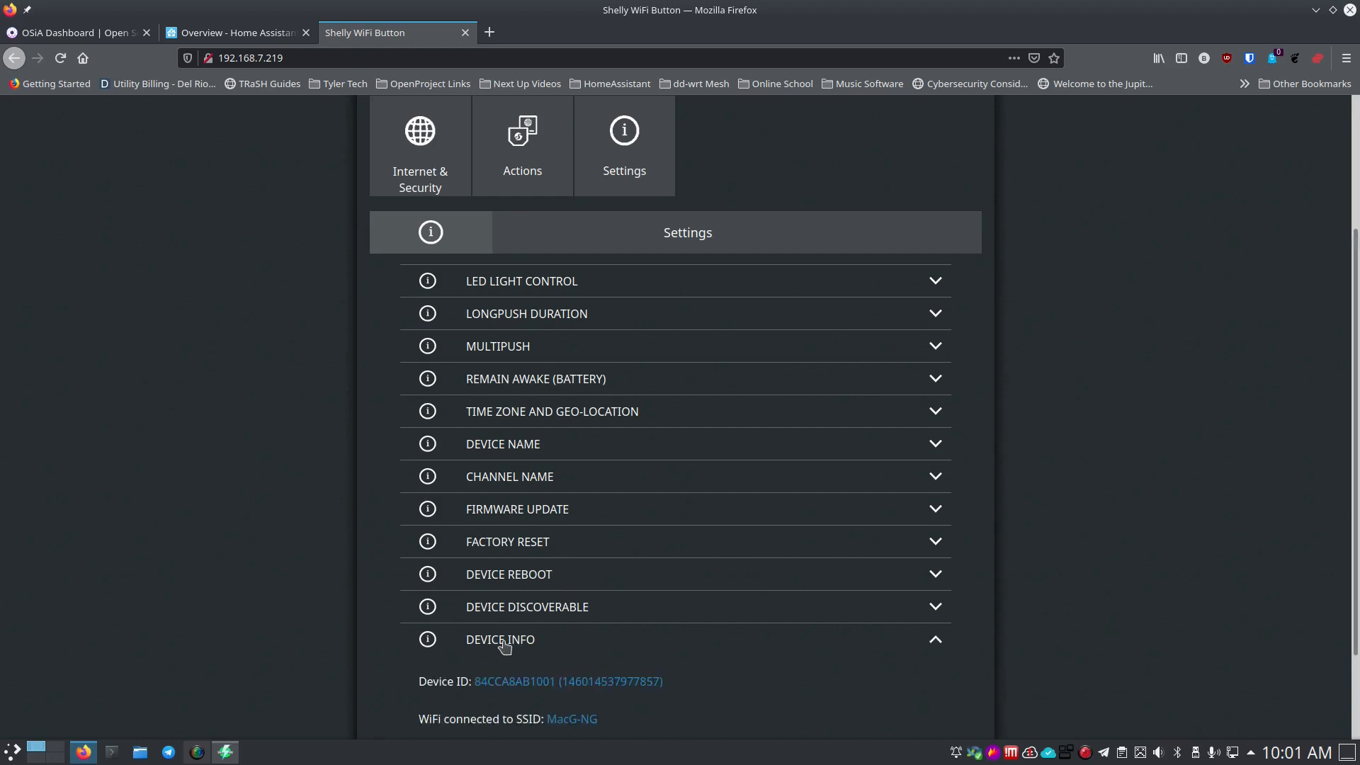
left_click(510, 645)
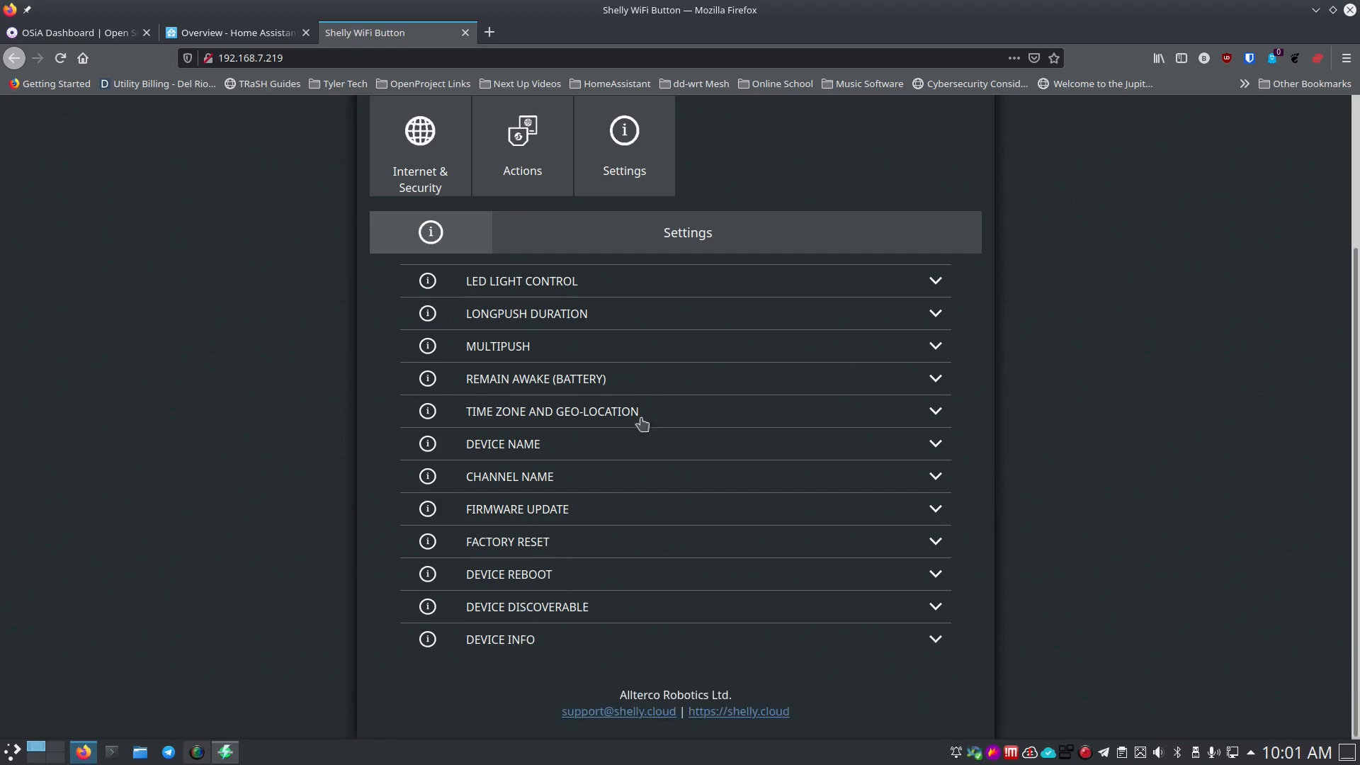
left_click(241, 32)
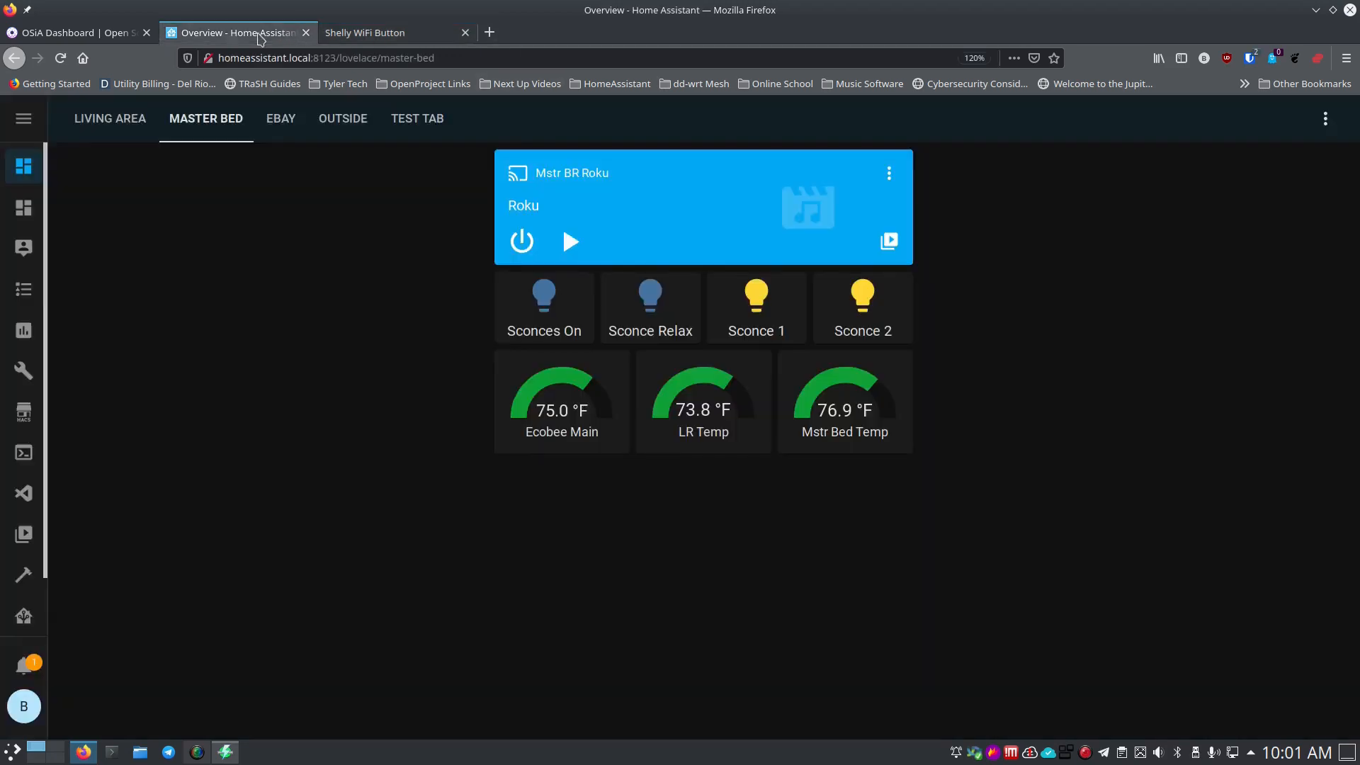
Go to Configuration > Integrations and configure the discovered shellybutton1 card.
left_click(23, 118)
scroll(98, 350, "down", 1)
left_click(113, 607)
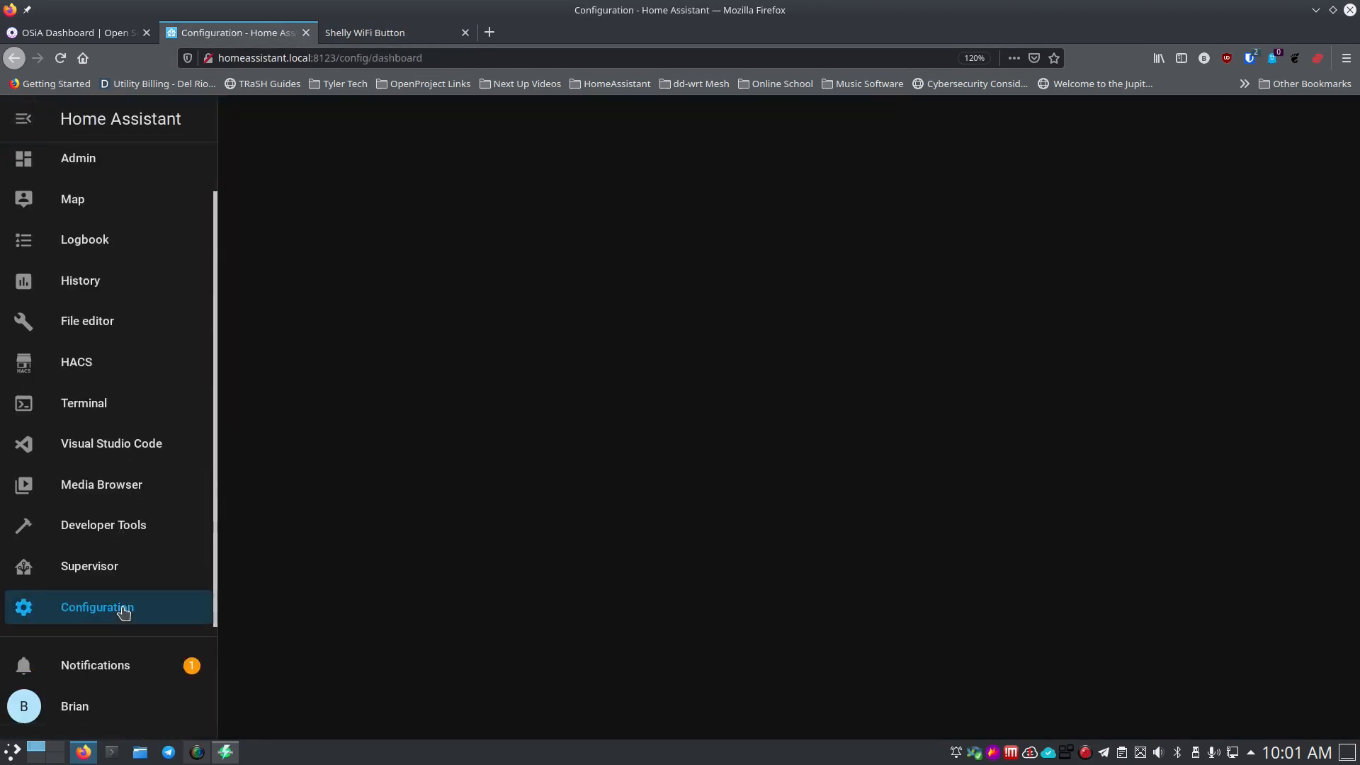
left_click(870, 288)
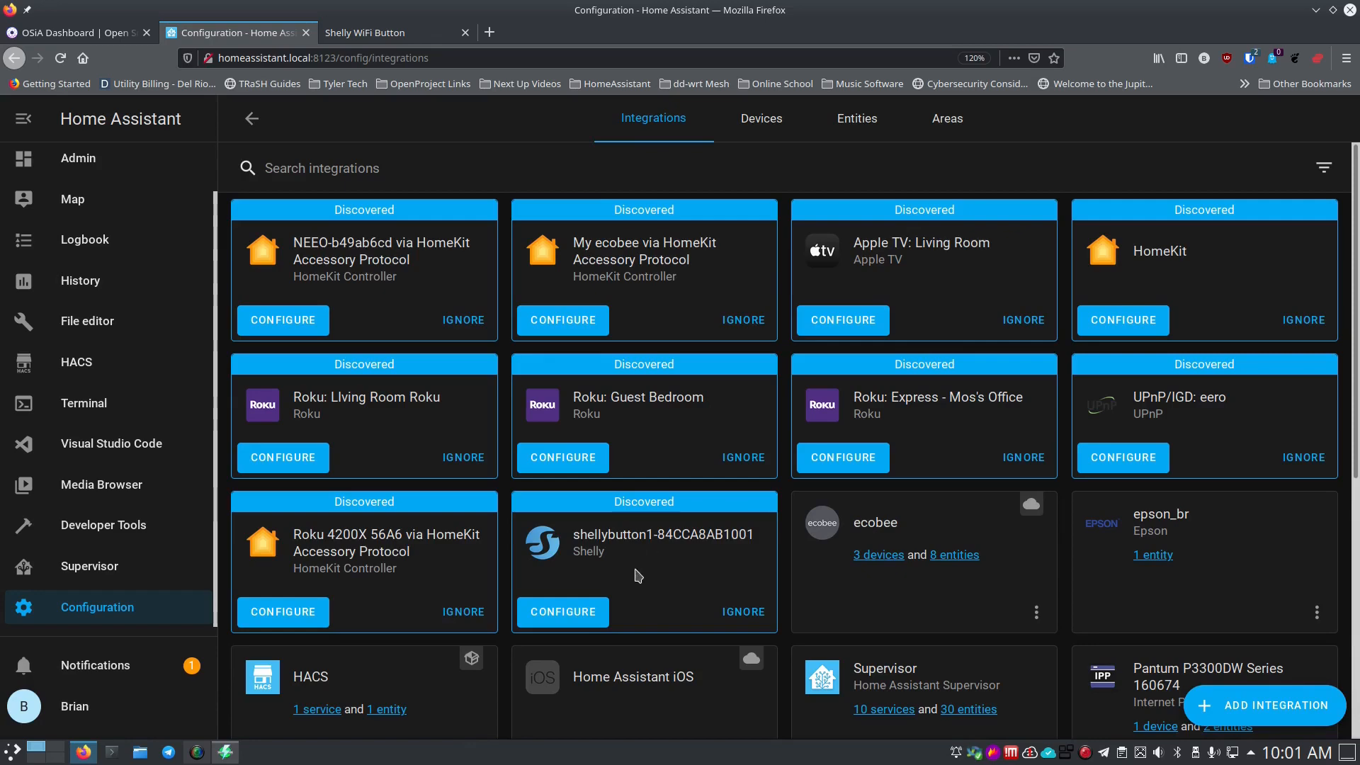
scroll(710, 578, "down", 5)
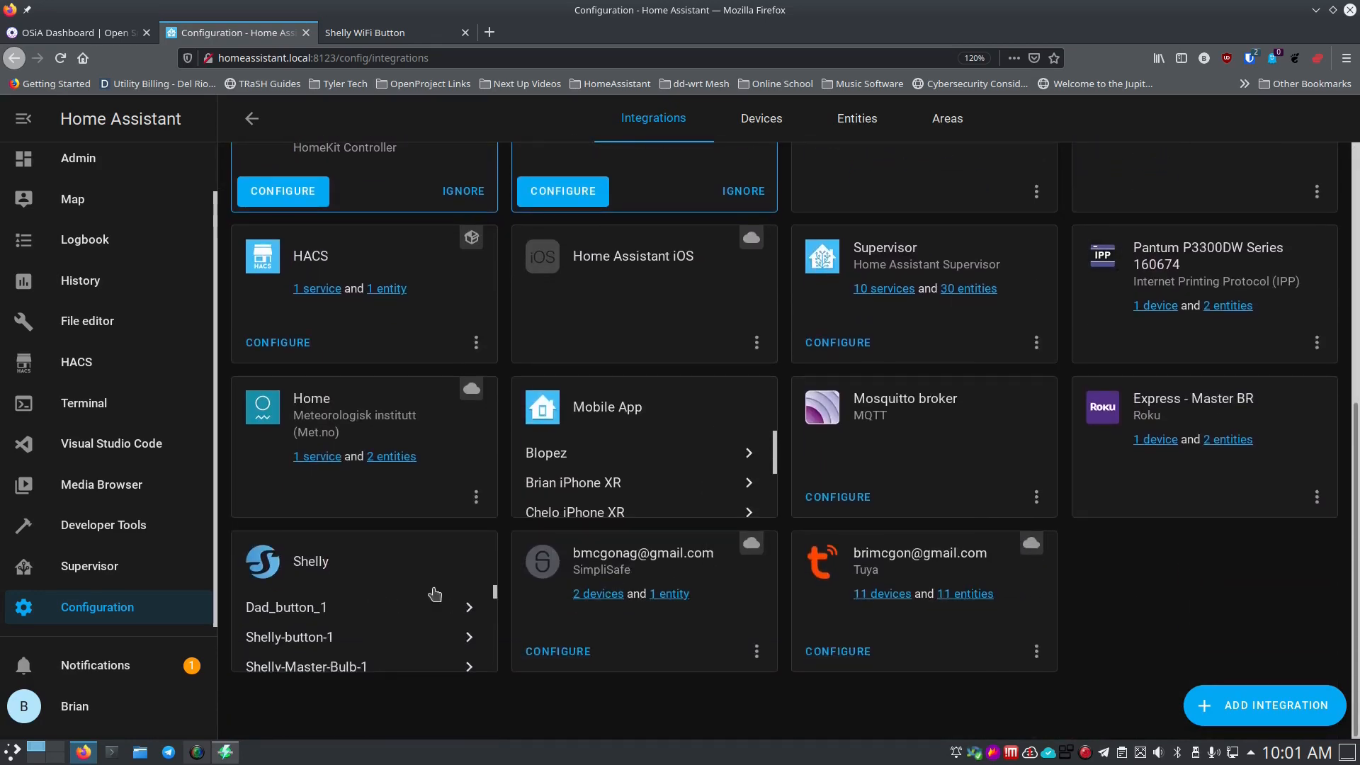
scroll(436, 595, "up", 3)
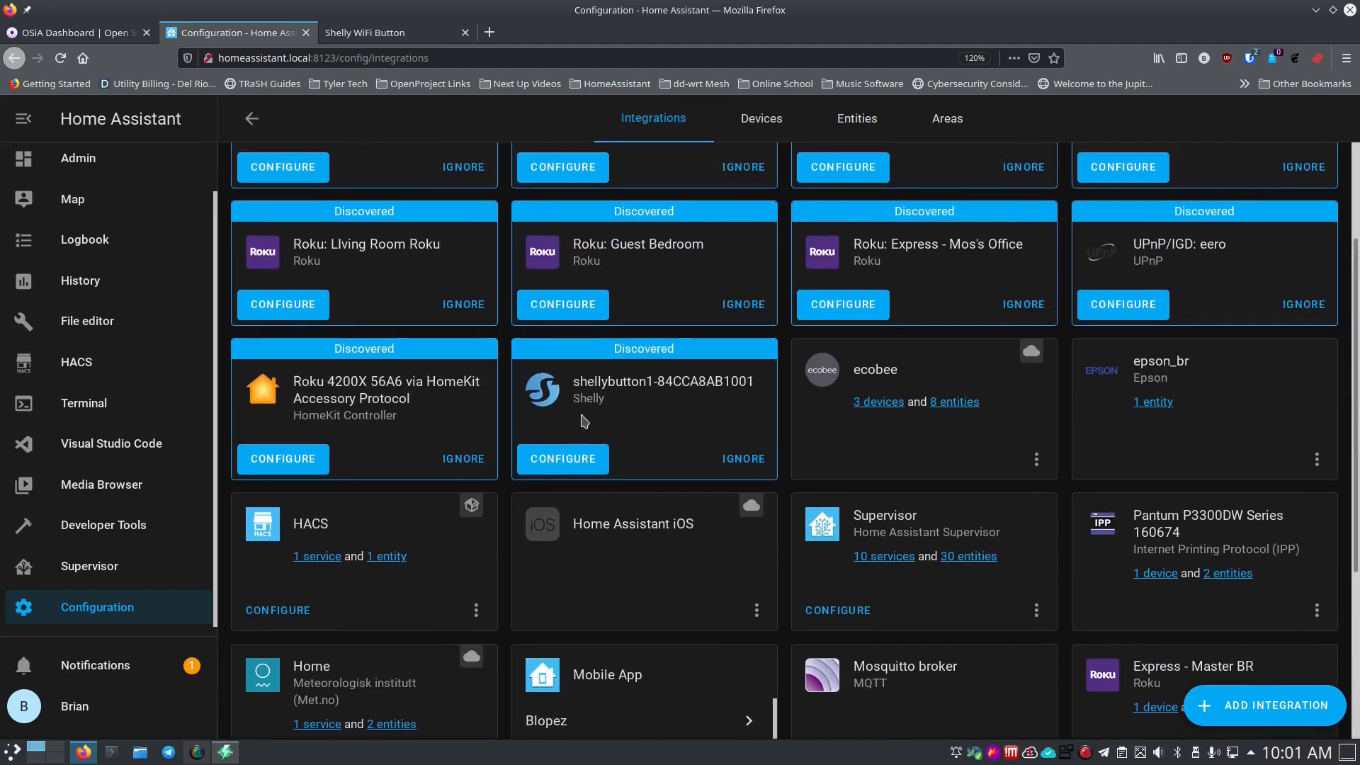
left_click(576, 462)
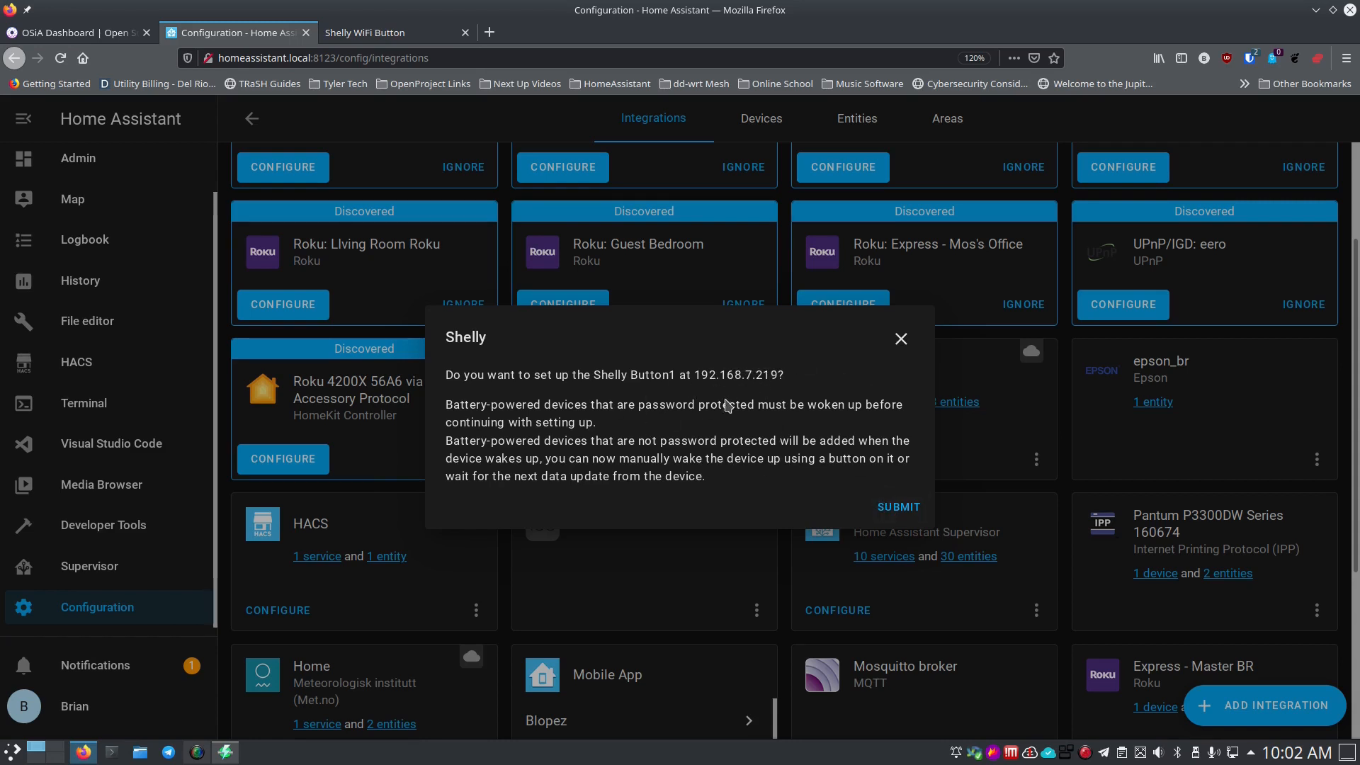
Assign the Shelly Button1 to the Master Bedroom area and finish setup.
left_click(892, 509)
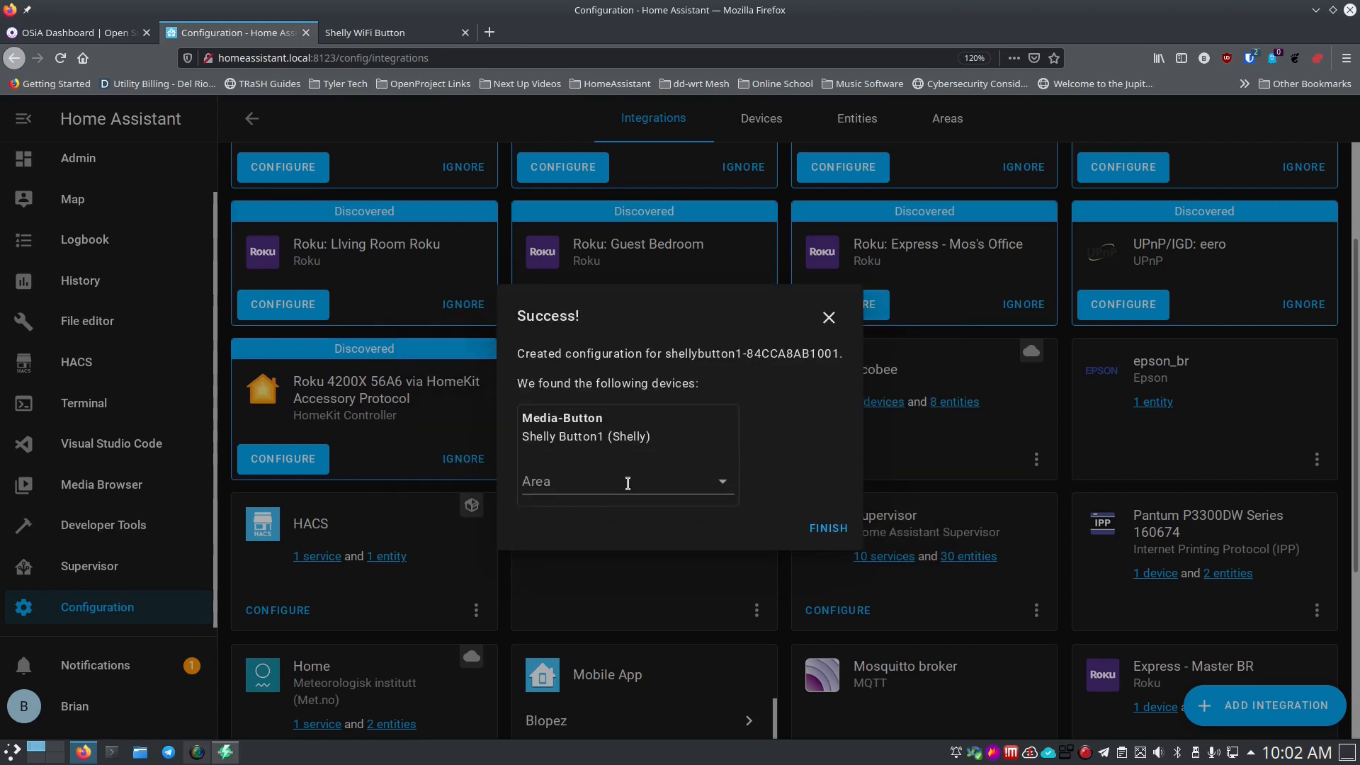
left_click(638, 484)
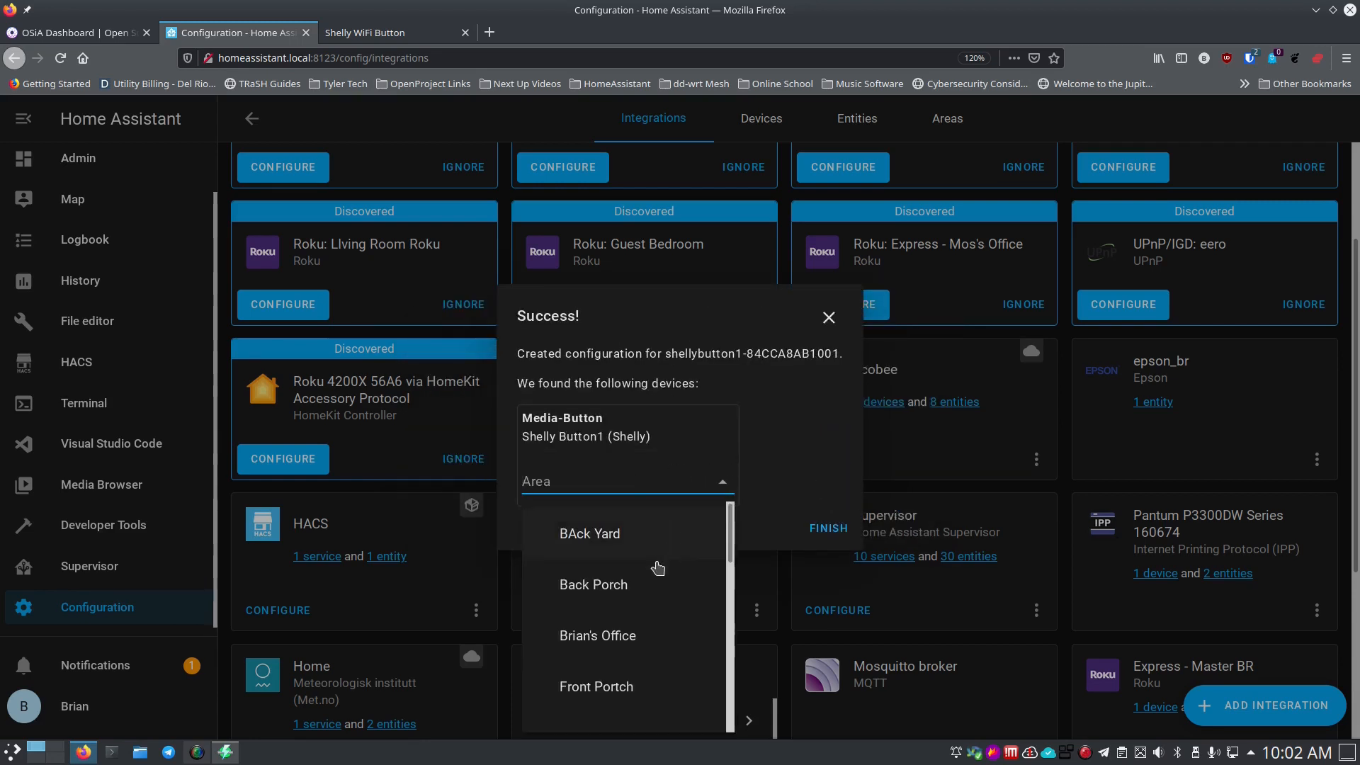
scroll(658, 634, "down", 3)
scroll(659, 634, "down", 4)
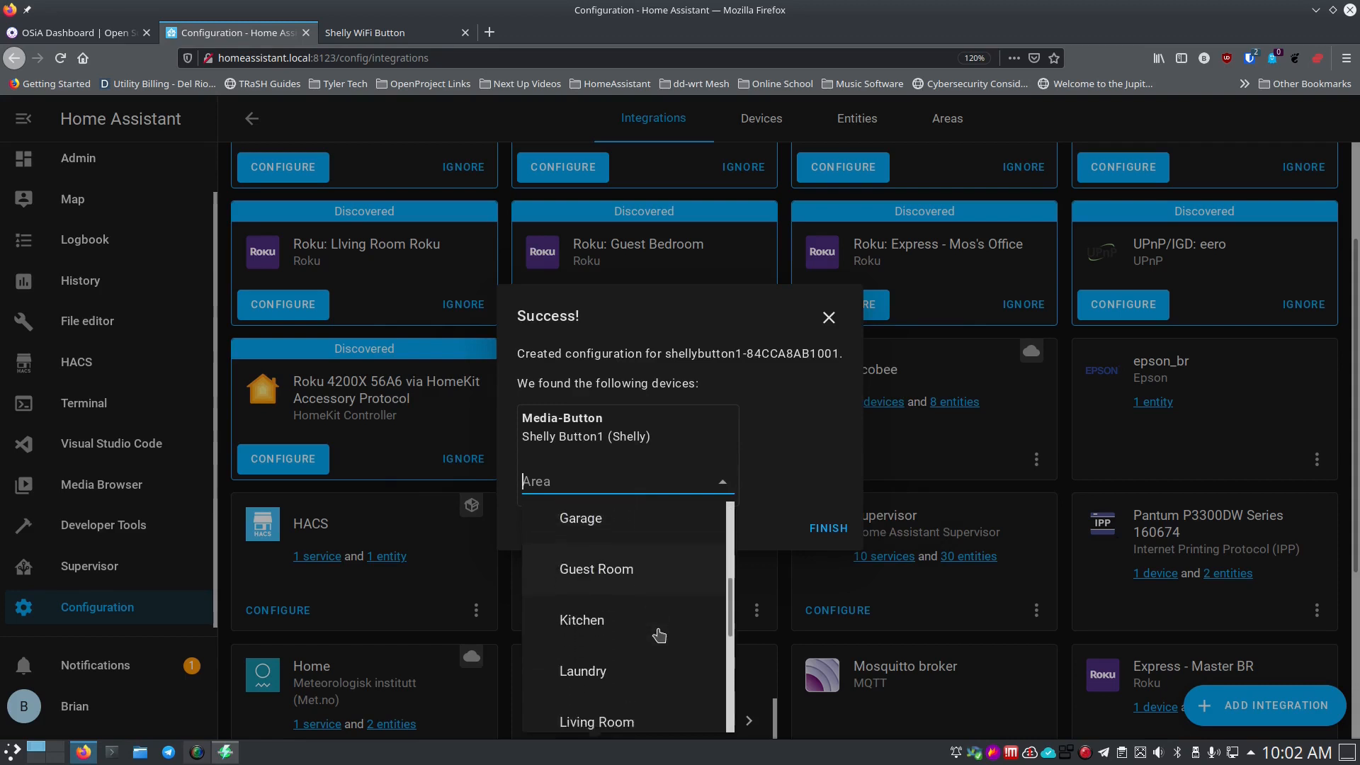
left_click(657, 636)
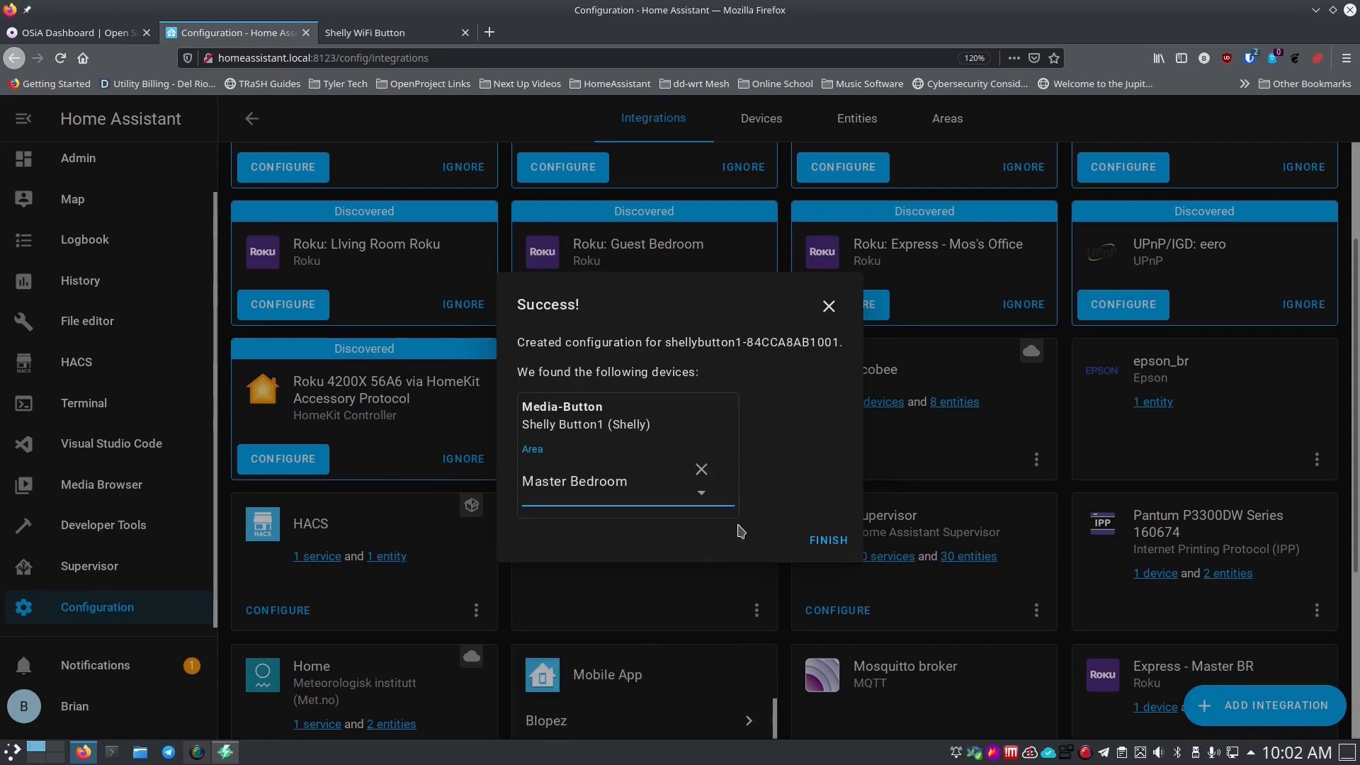
left_click(824, 541)
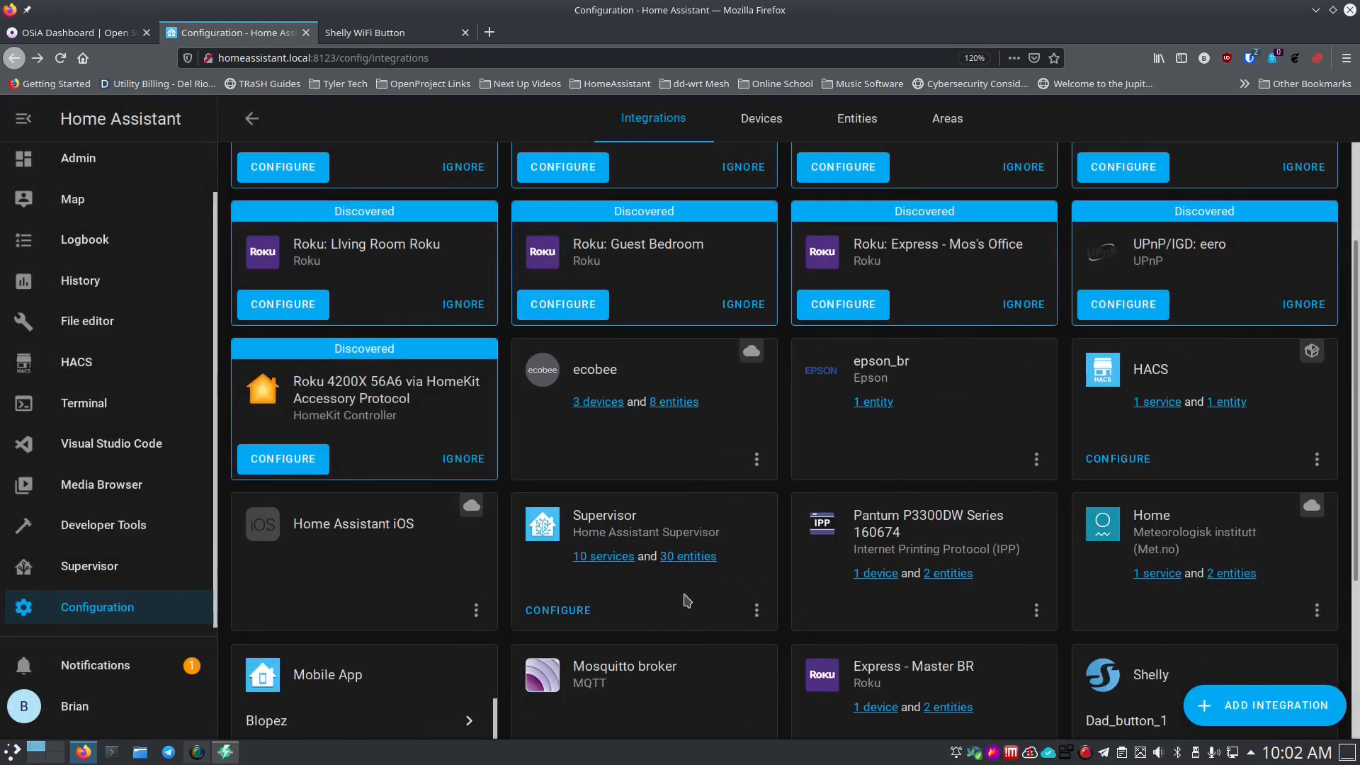
Scroll through the Shelly card's device list to locate the new button.
scroll(685, 601, "down", 2)
scroll(685, 600, "down", 4)
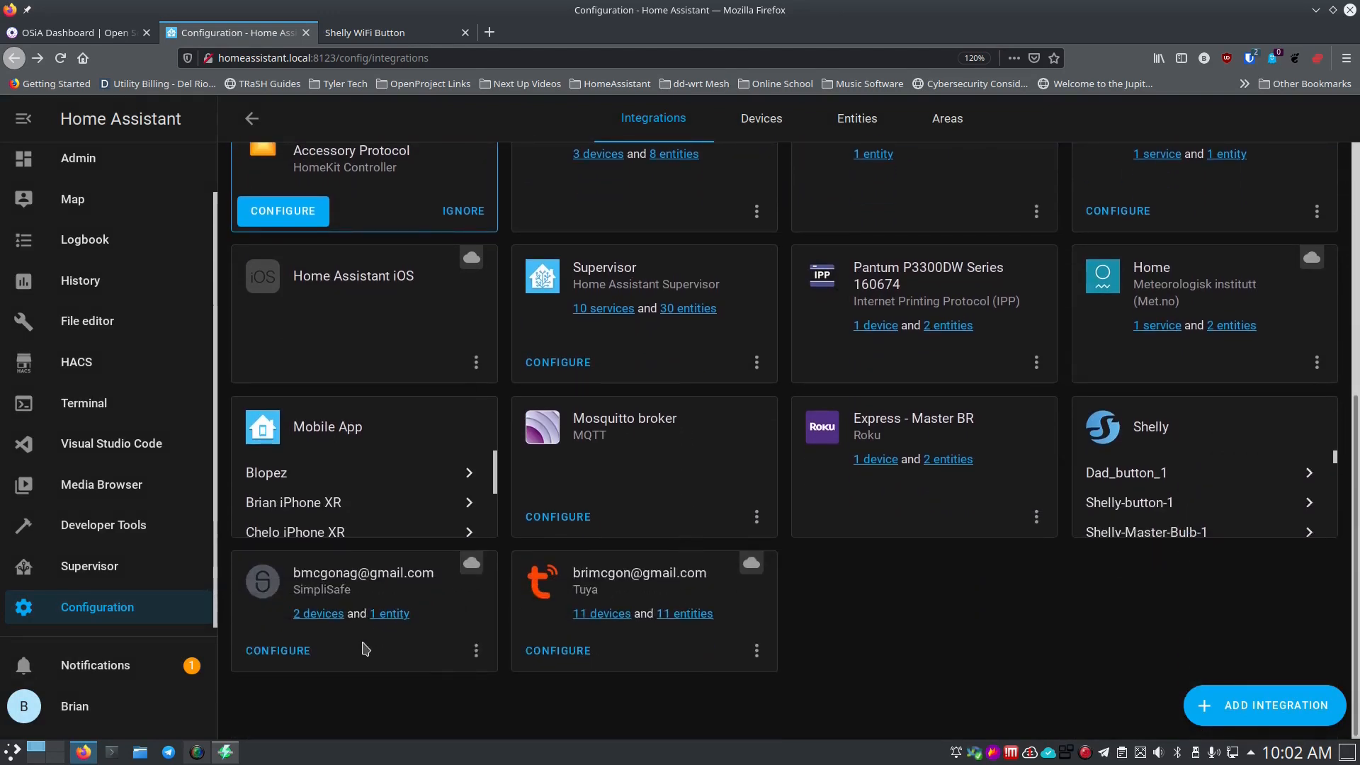
scroll(1145, 511, "down", 3)
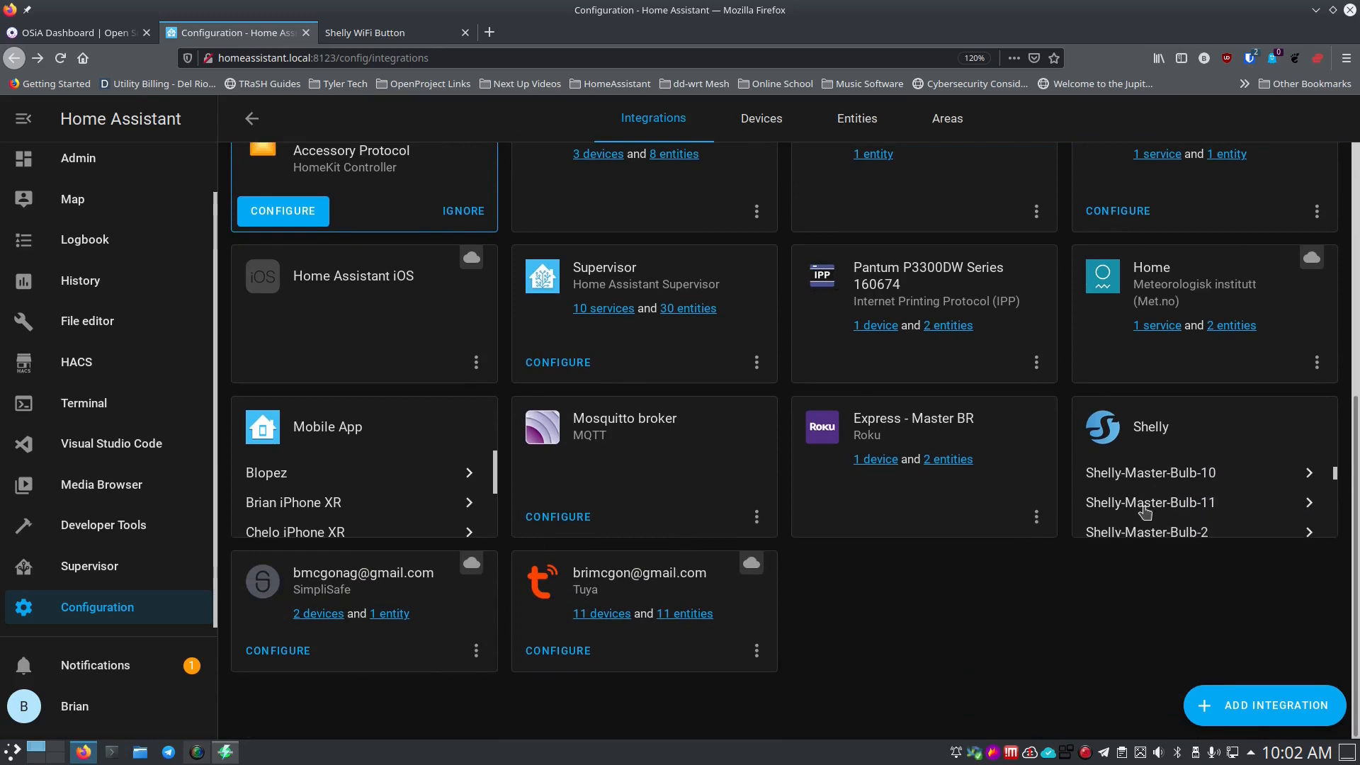
scroll(1145, 511, "up", 3)
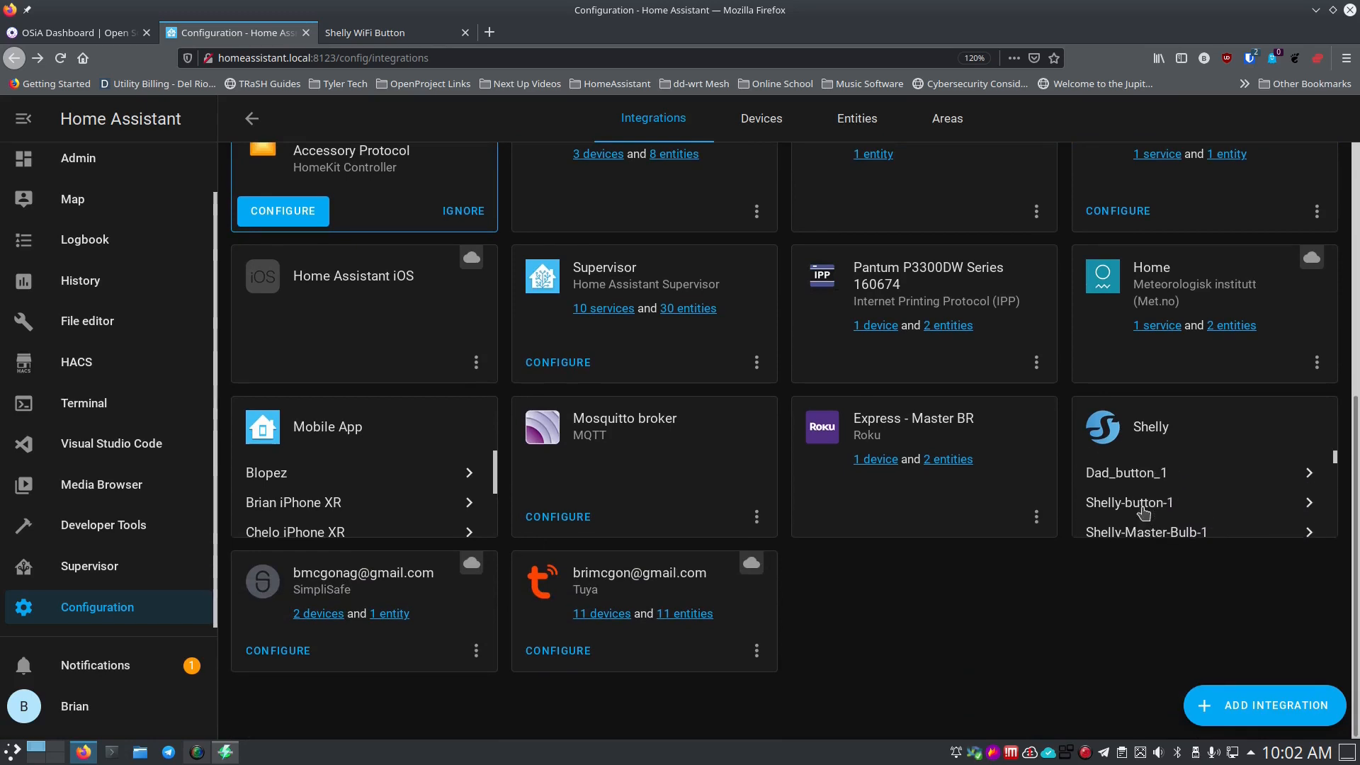
scroll(1143, 511, "down", 10)
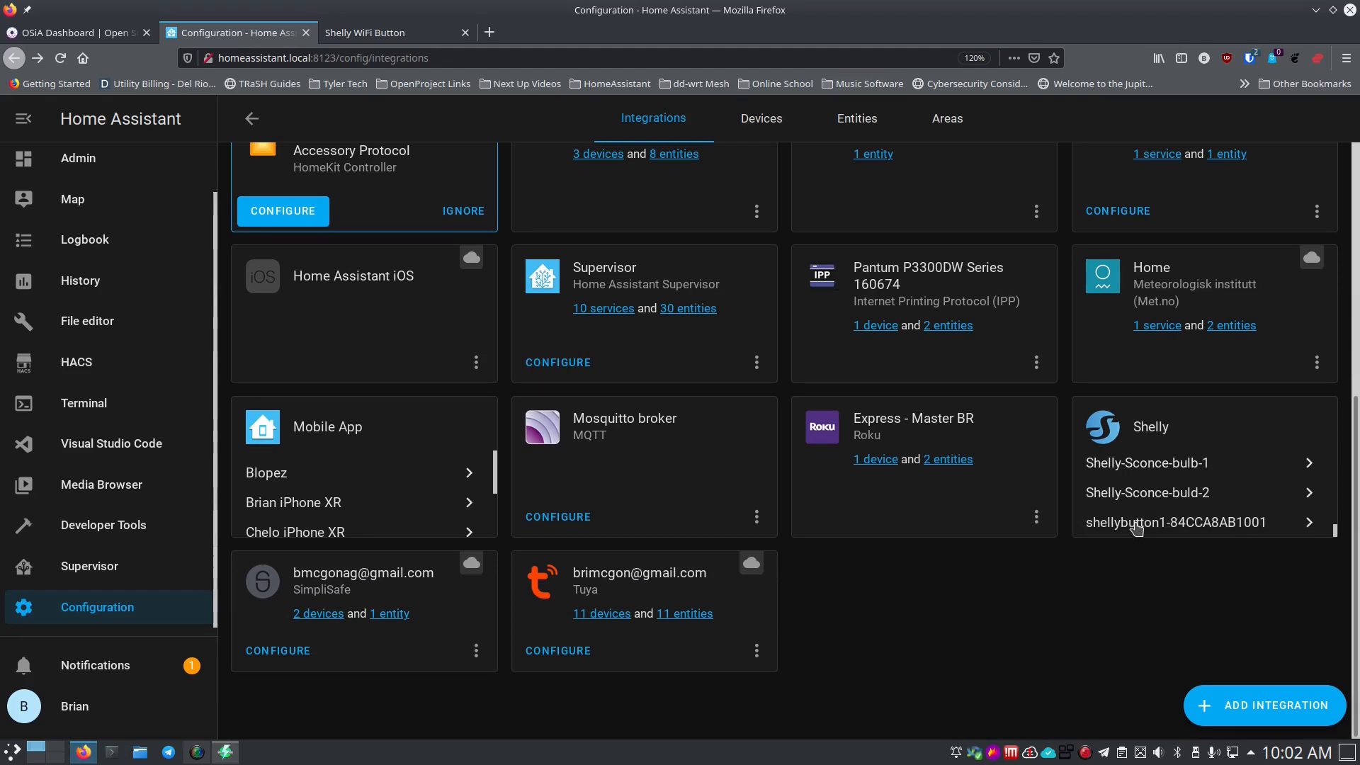
scroll(1136, 528, "up", 10)
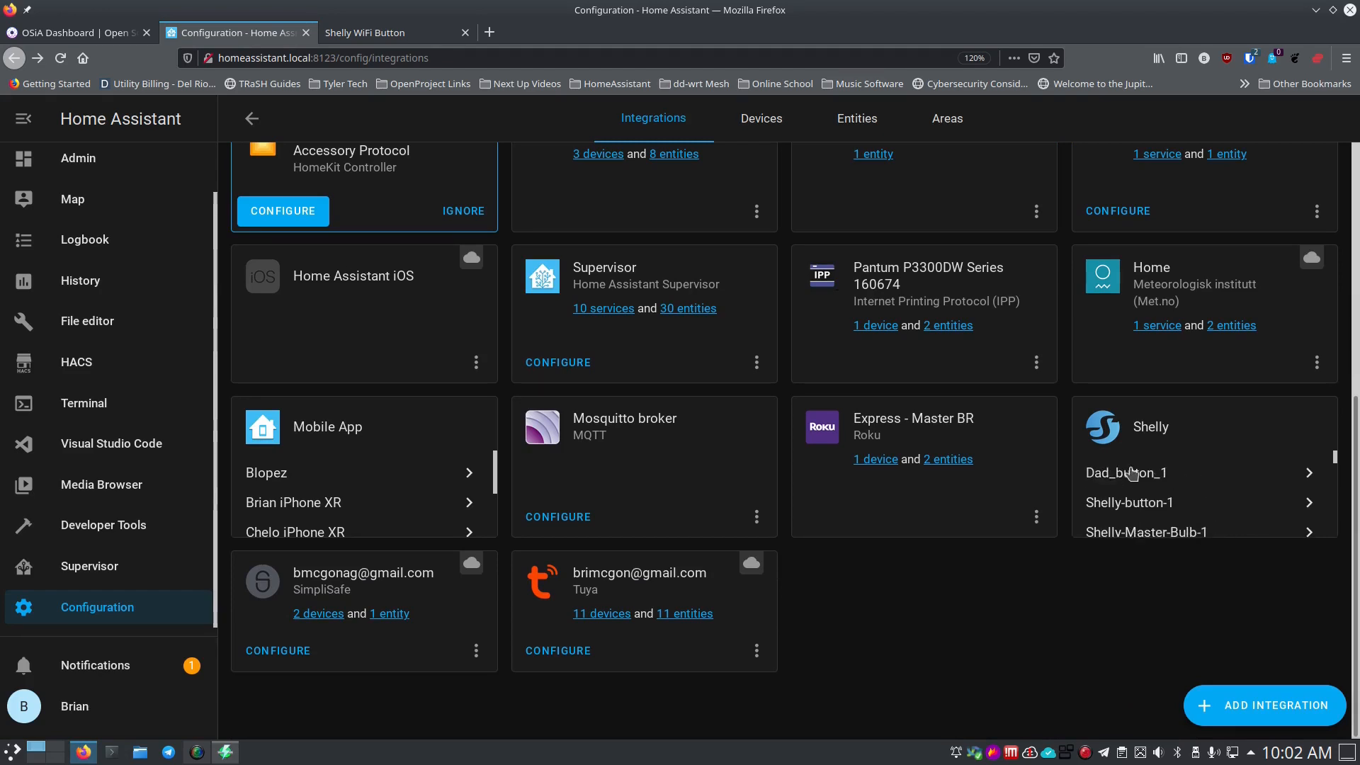
scroll(1136, 523, "down", 10)
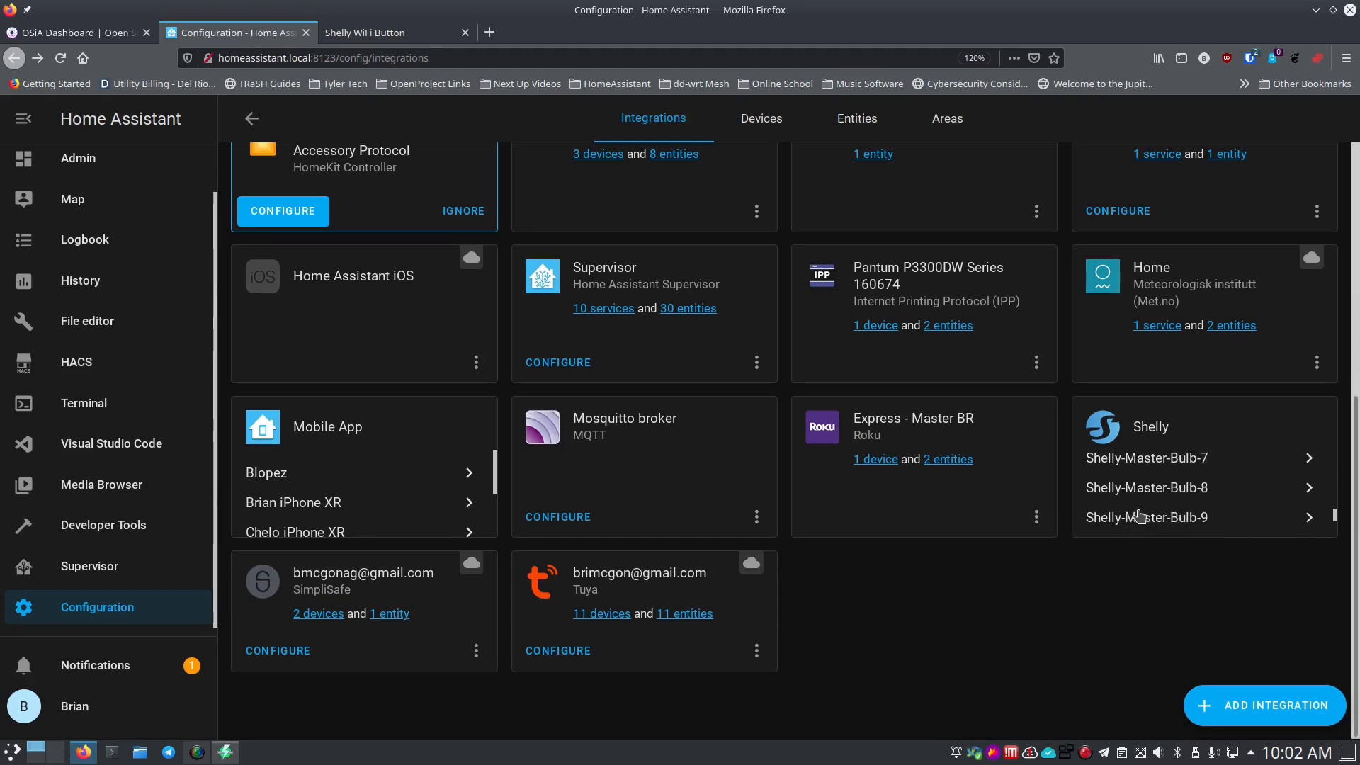
Rename the Shelly entry shellybutton1-84CCA8AB1001 to 'Media-Button-MBR' from its three-dot menu.
left_click(1131, 529)
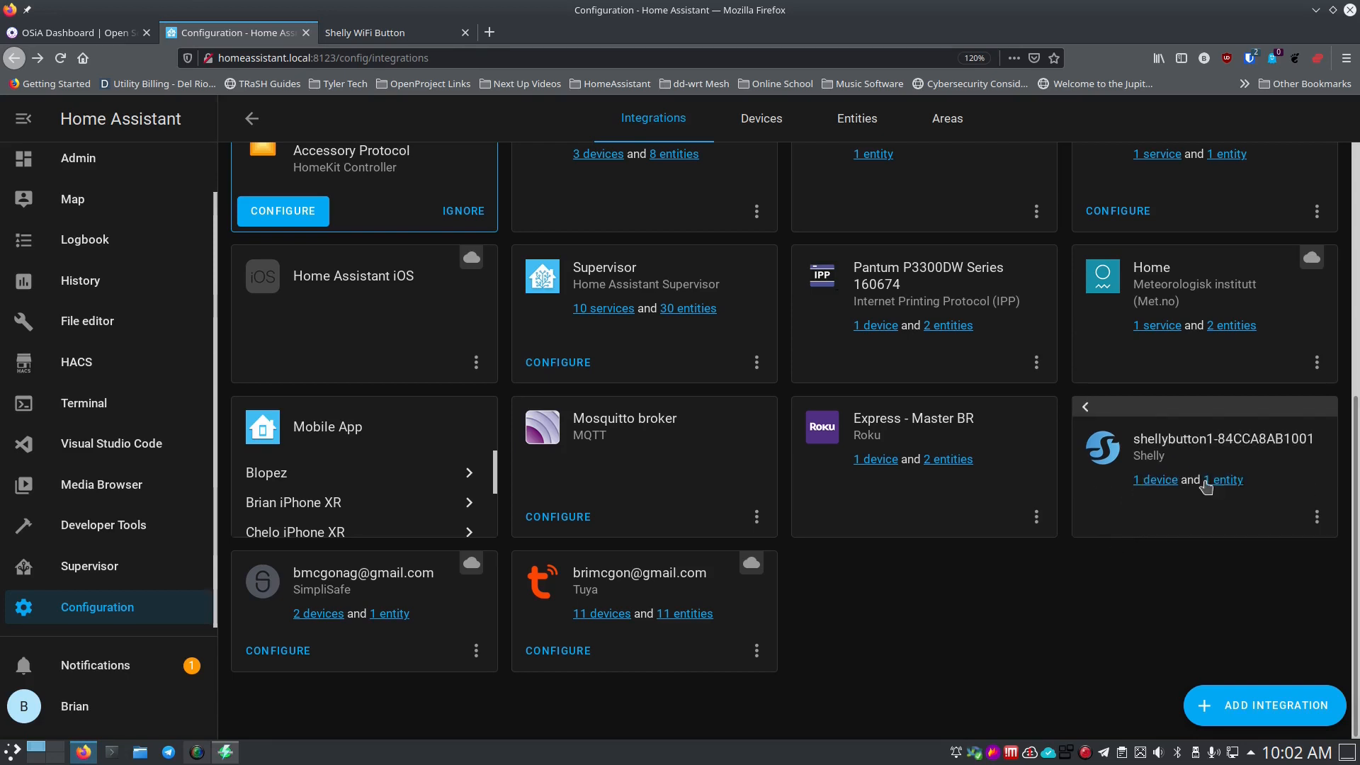
left_click(1316, 516)
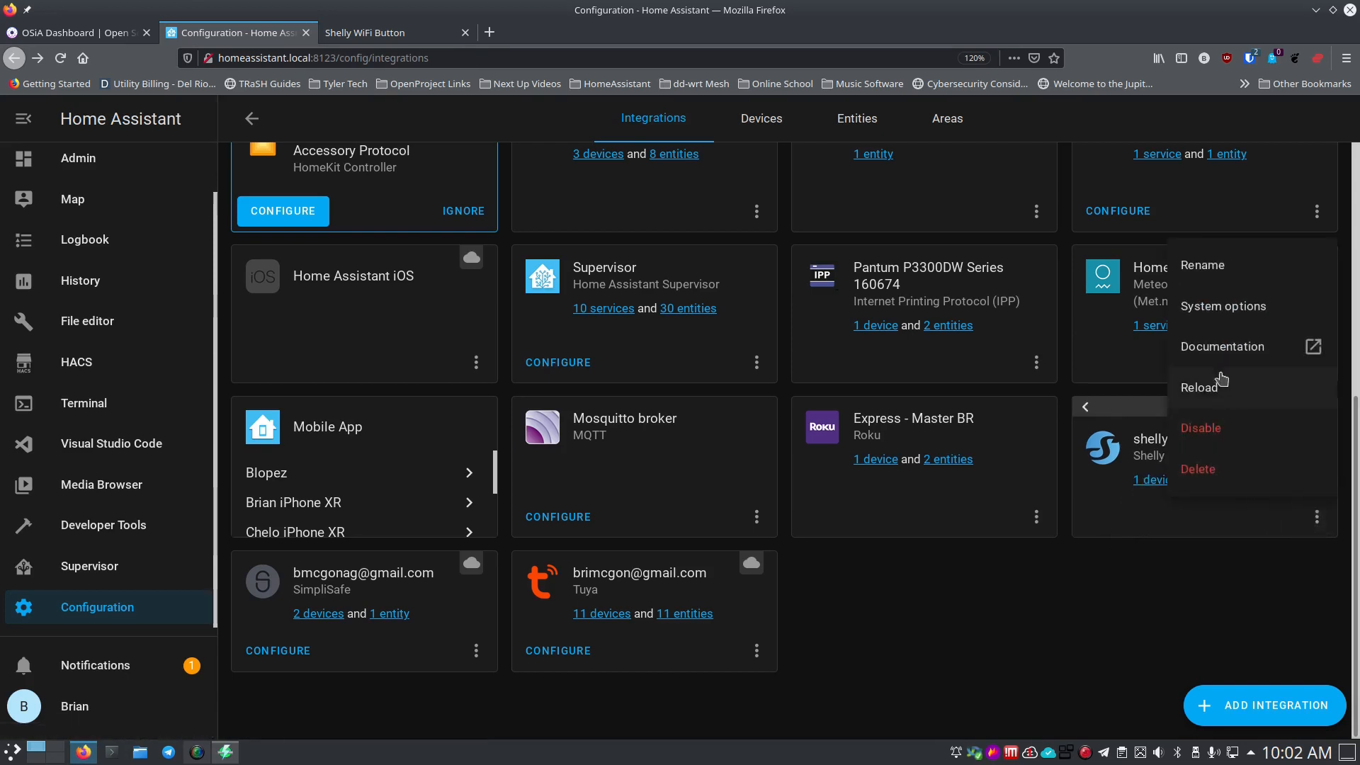
left_click(1214, 271)
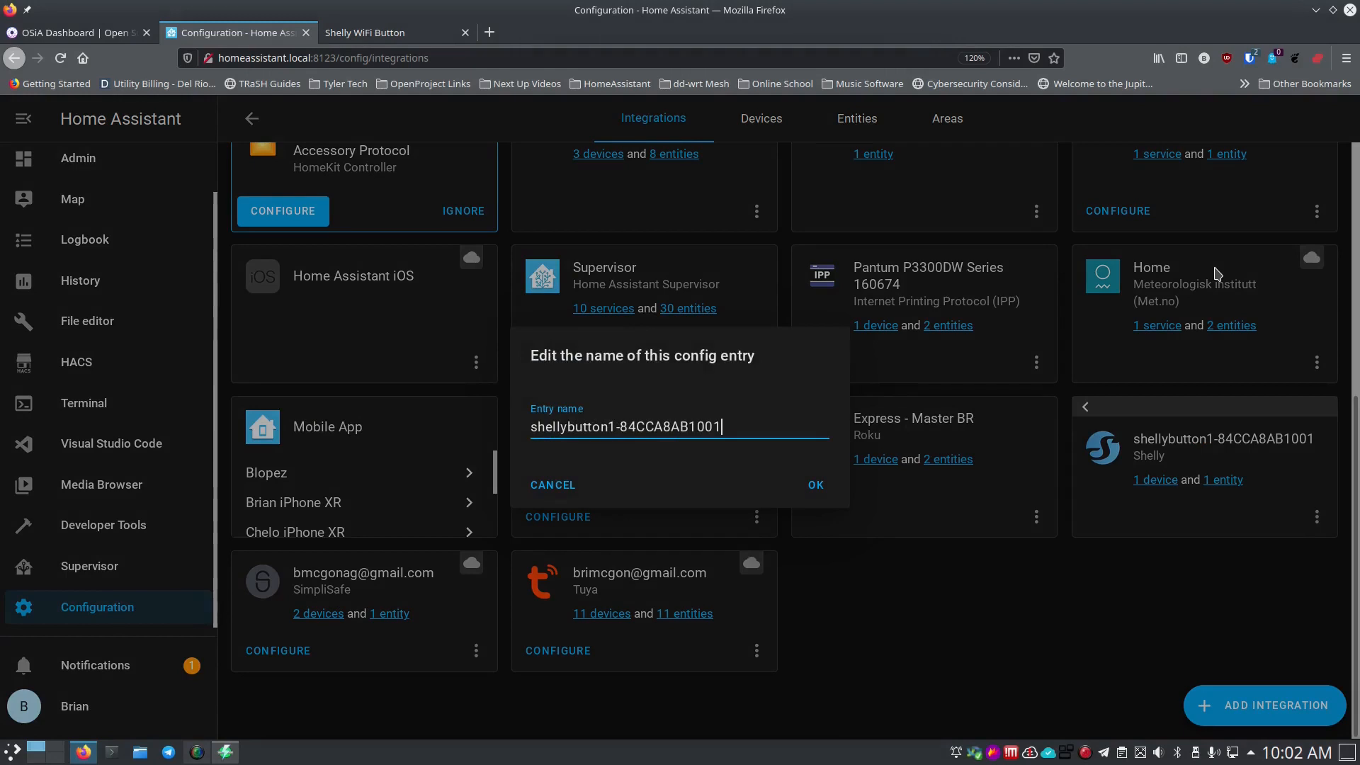
key("BackSpace")
key("BackSpace")
key("BackSpace")
key("BackSpace")
key("BackSpace")
key("BackSpace")
key("BackSpace")
key("BackSpace")
key("BackSpace")
key("BackSpace")
key("BackSpace")
key("BackSpace")
key("BackSpace")
key("BackSpace")
key("BackSpace")
key("BackSpace")
key("BackSpace")
key("BackSpace")
key("BackSpace")
key("BackSpace")
type("Media")
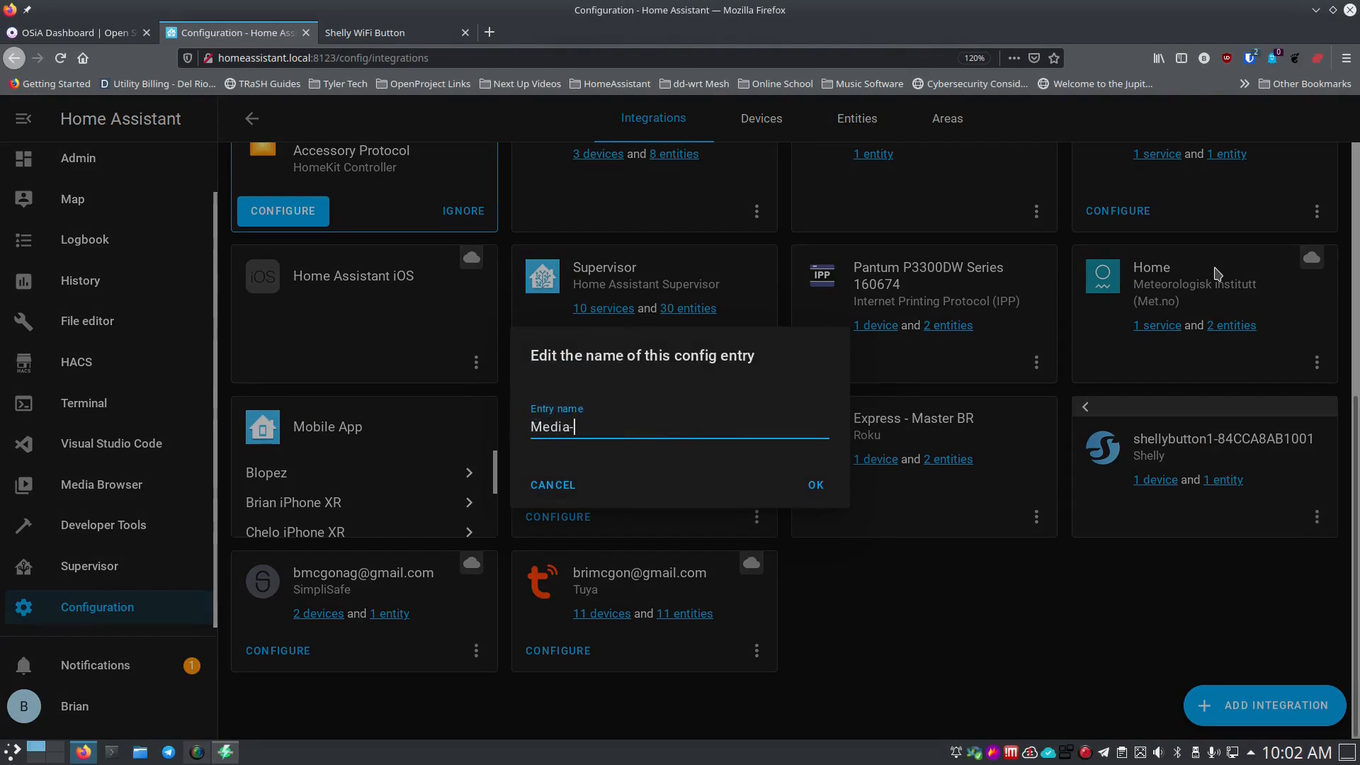
type("-Button-MBR")
left_click(811, 487)
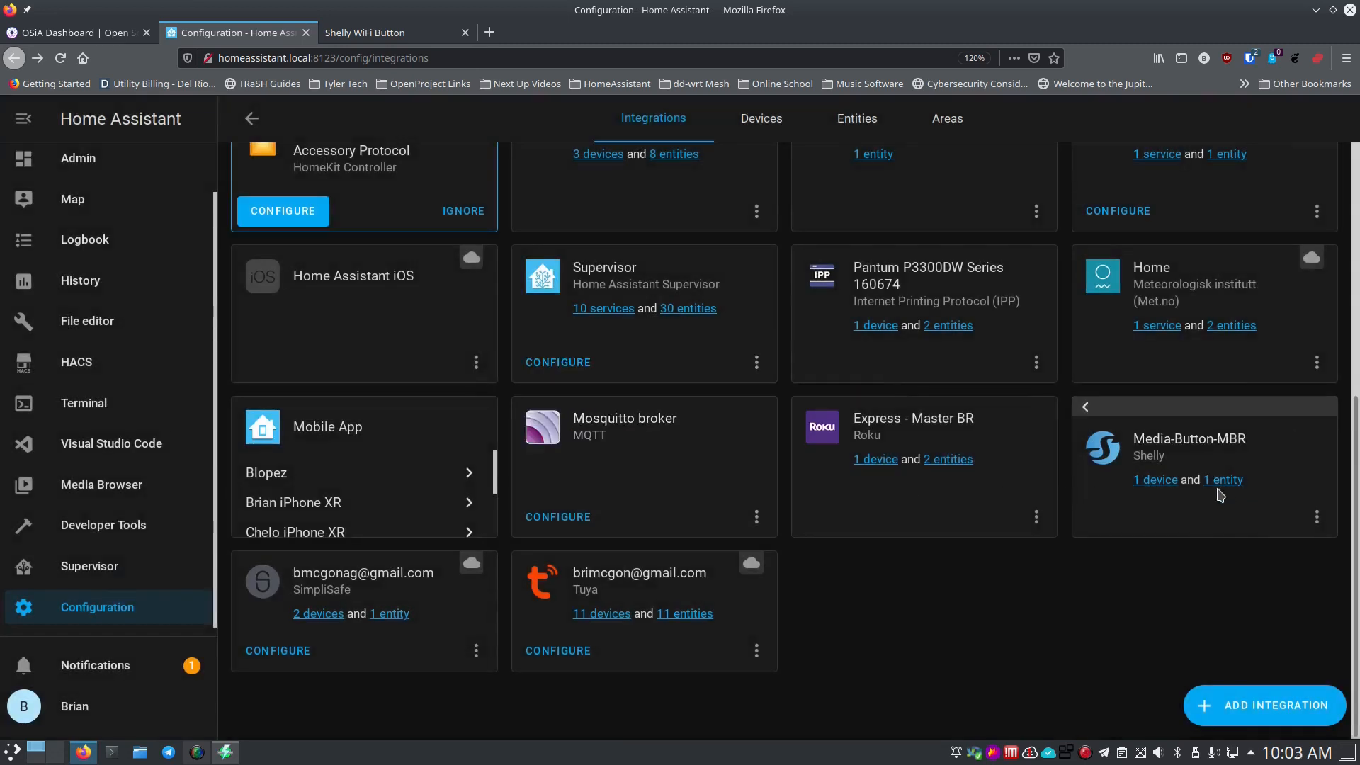
Open the Media-Button device from the entry's '1 device' list, then return to Configuration.
left_click(1159, 482)
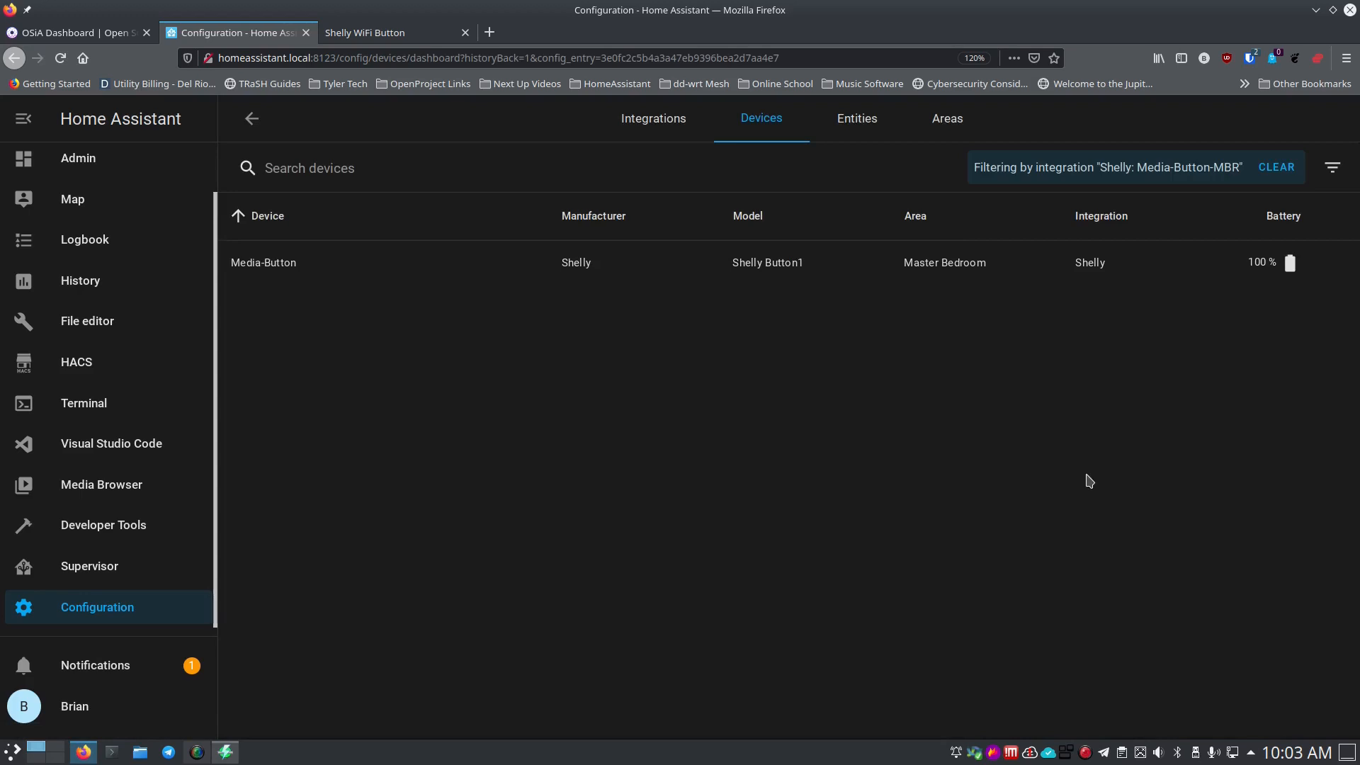
left_click(277, 265)
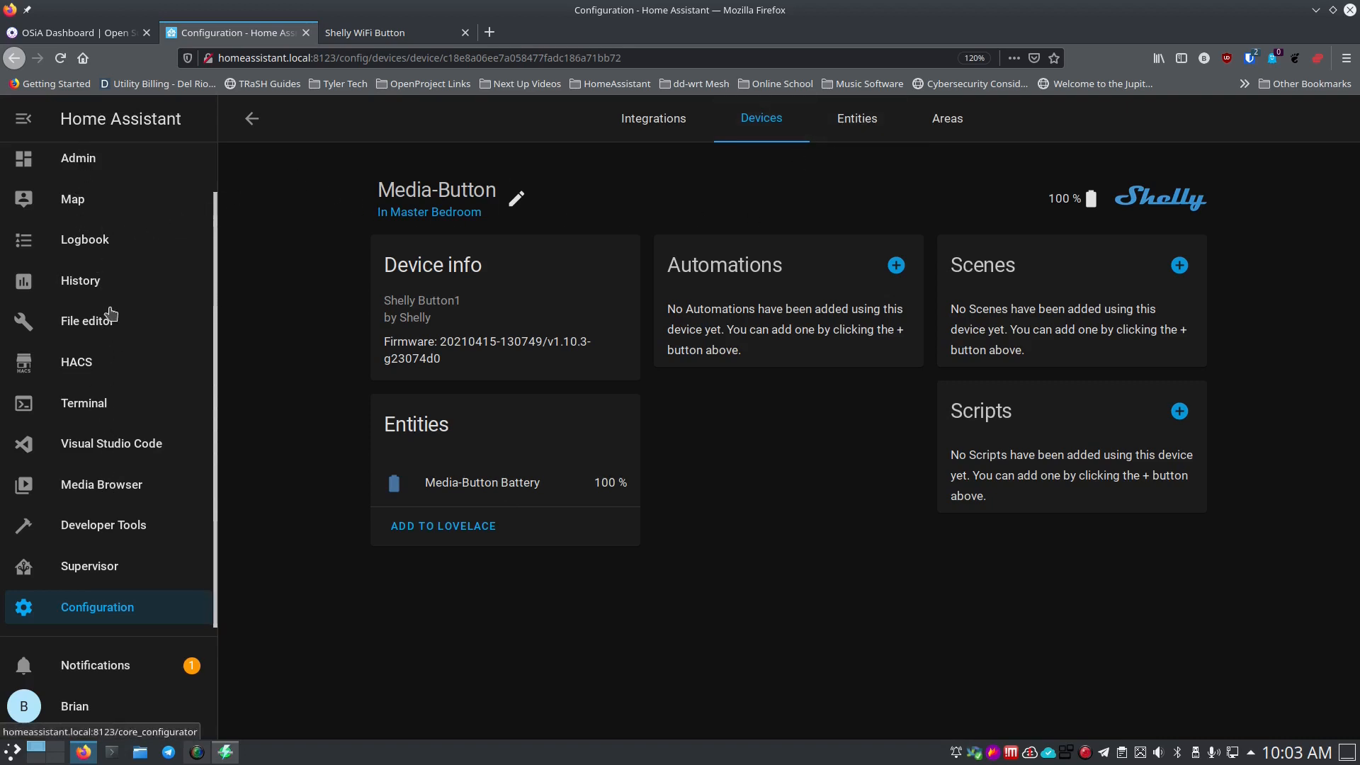
left_click(105, 612)
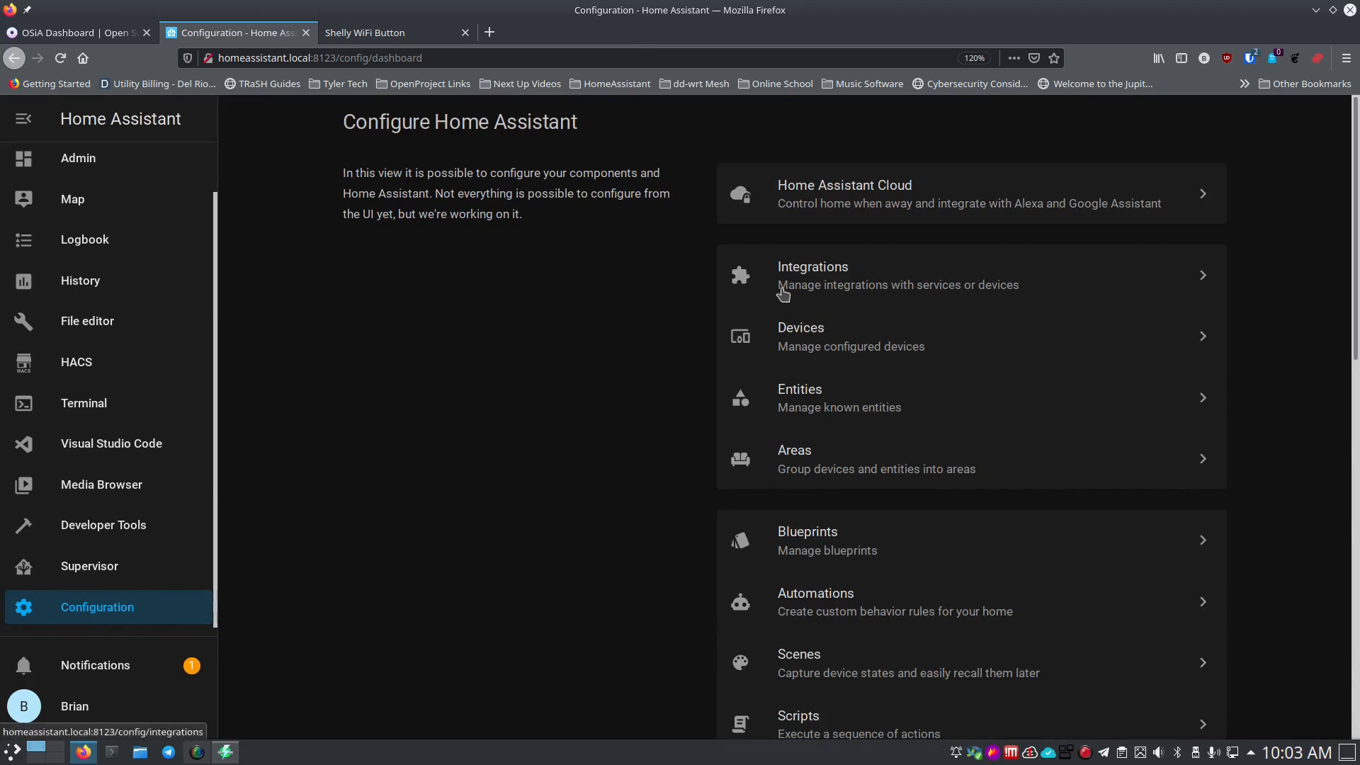
Open the Automations list and start adding a new automation.
left_click(786, 595)
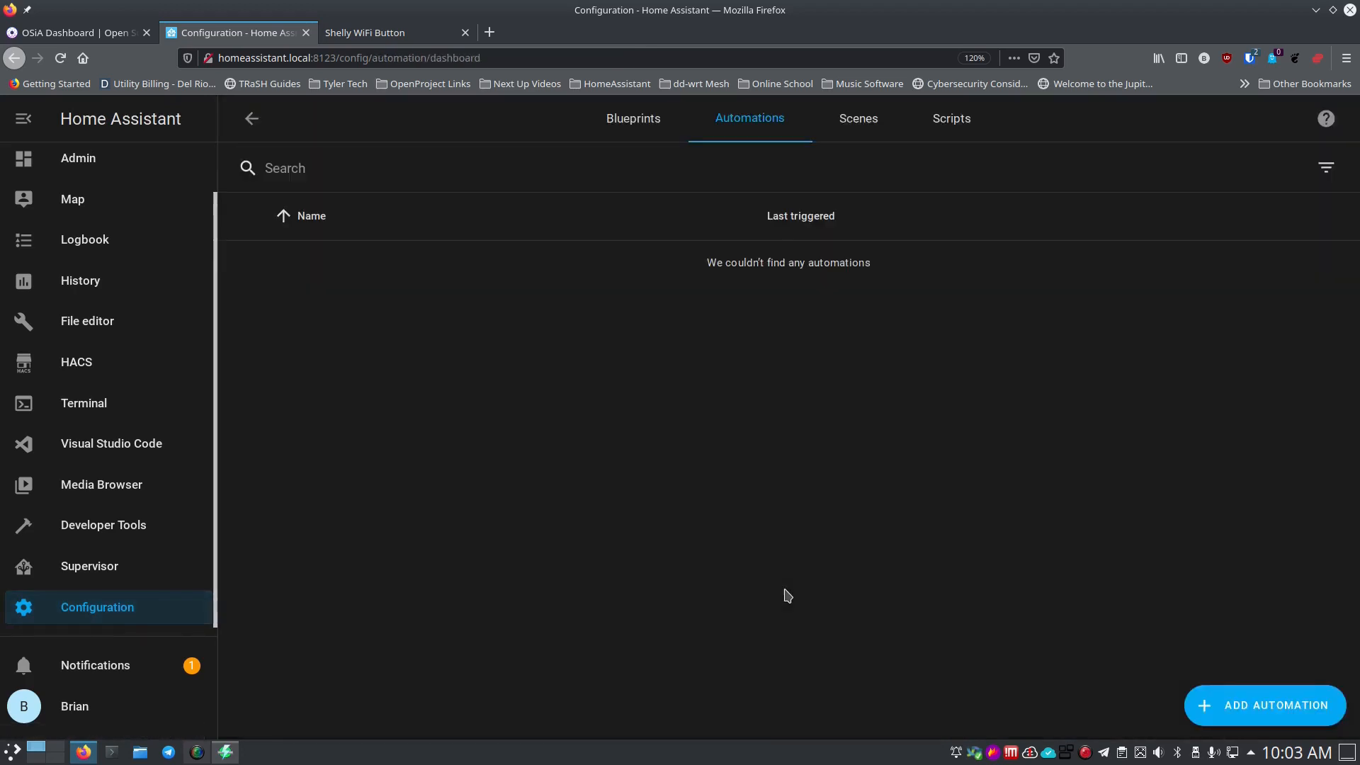
scroll(593, 376, "down", 5)
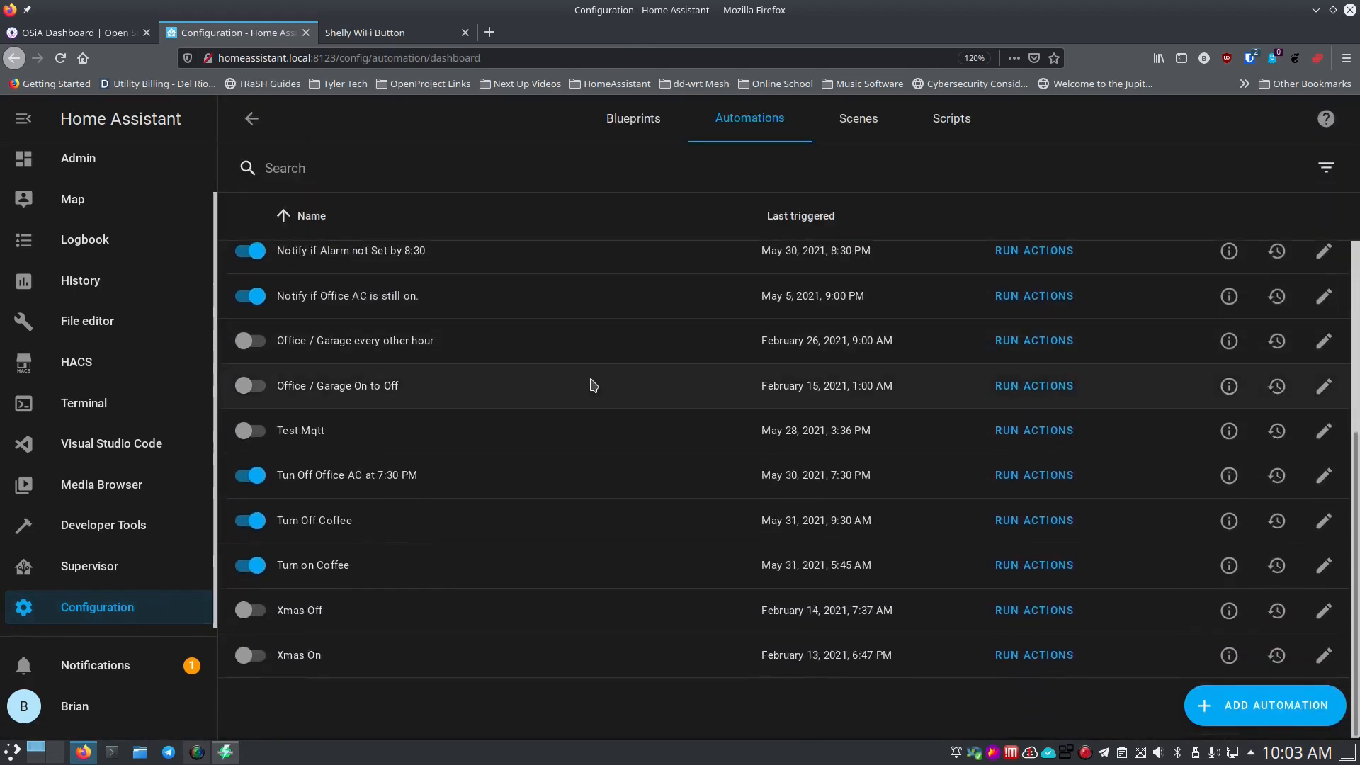
scroll(592, 382, "up", 5)
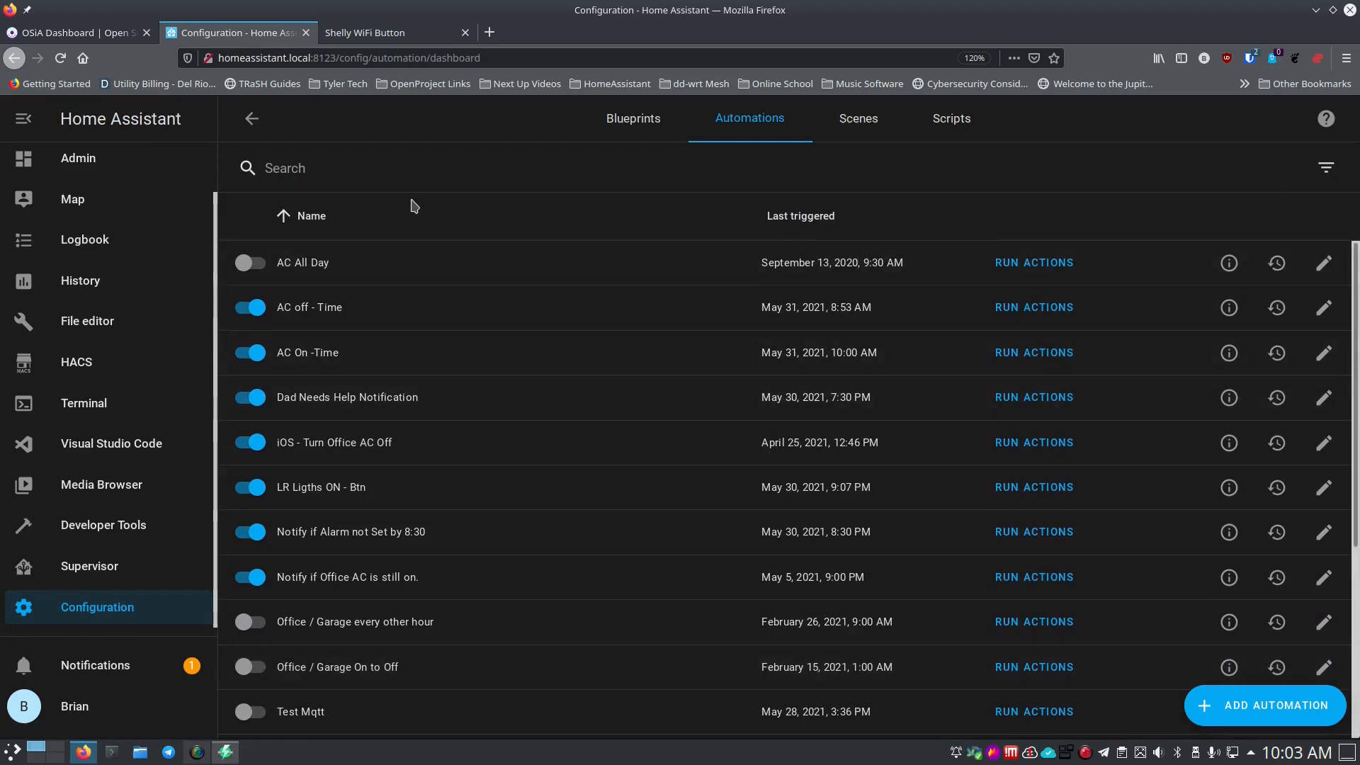
left_click(1264, 708)
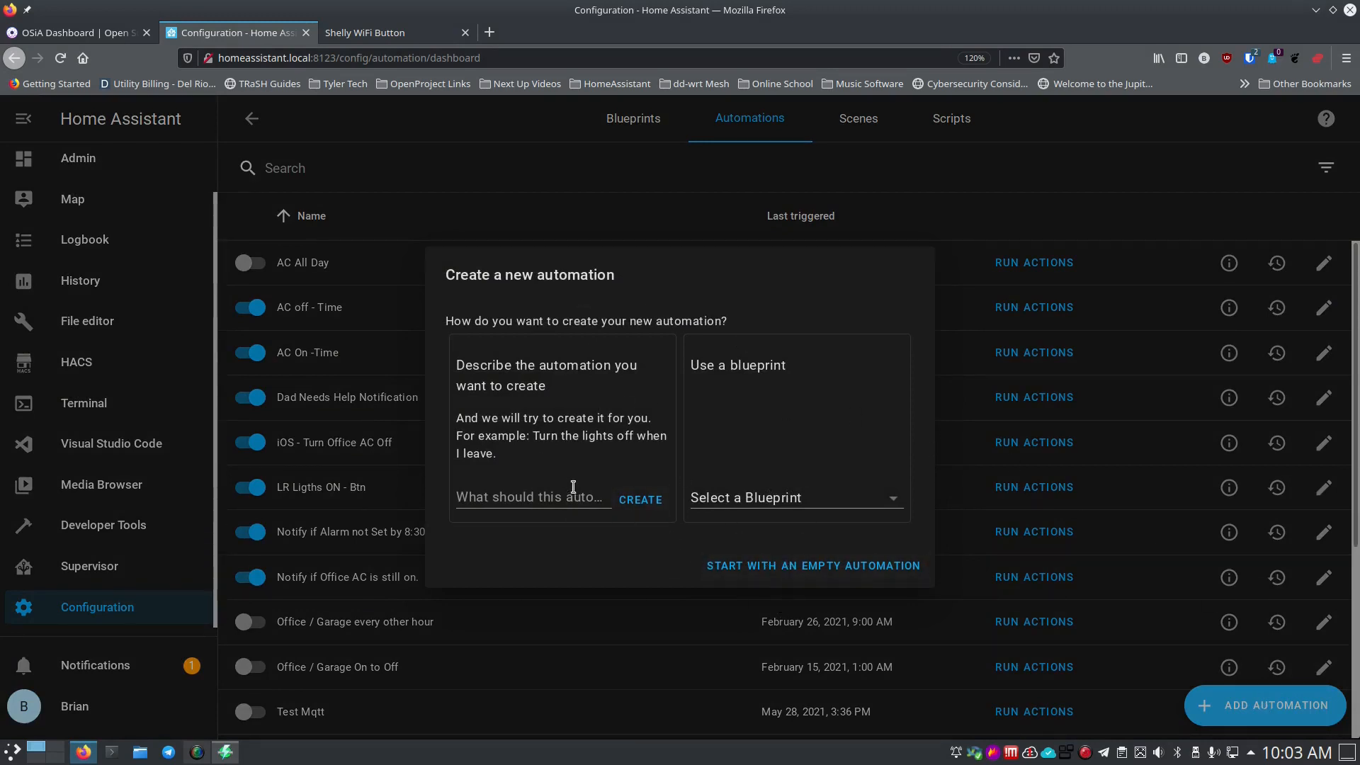
Start an empty automation and name it 'Turn On Office Shop Light and AC'.
left_click(777, 570)
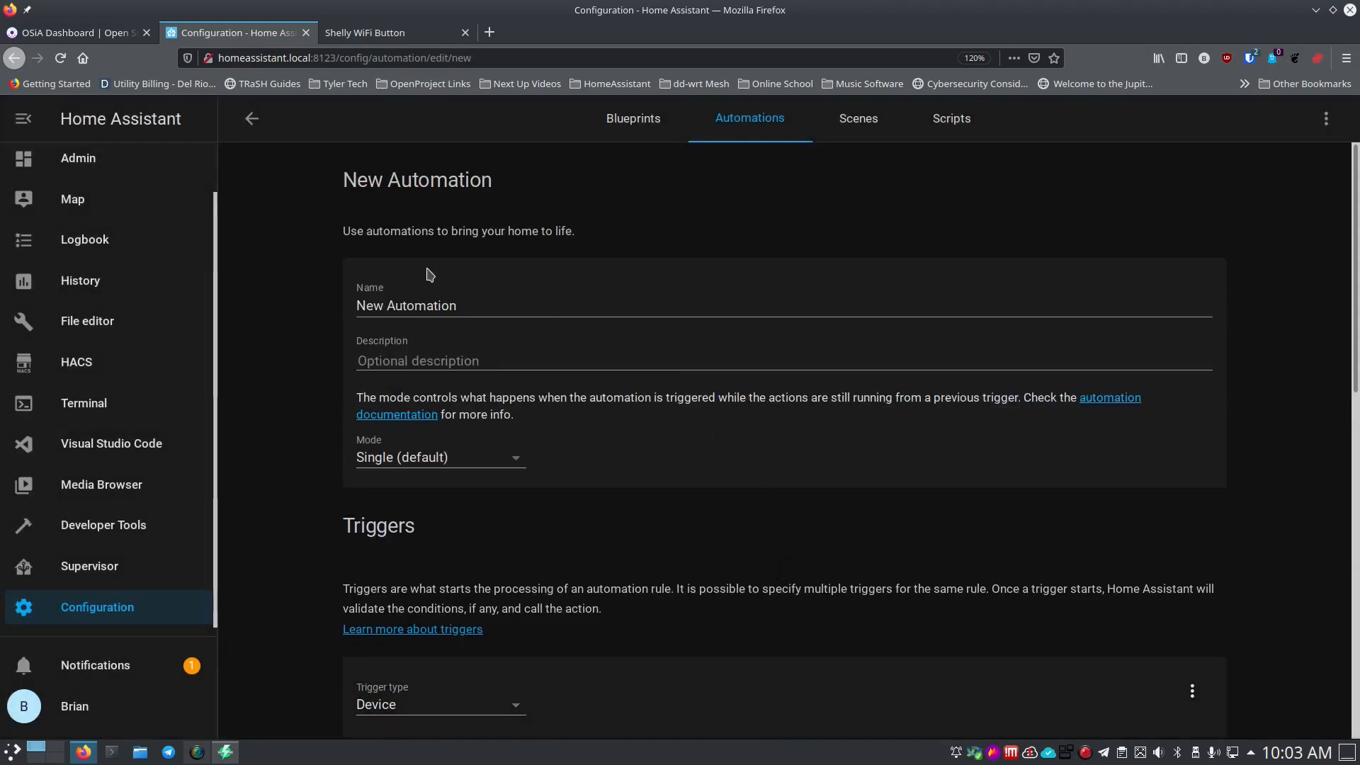
triple_click(487, 305)
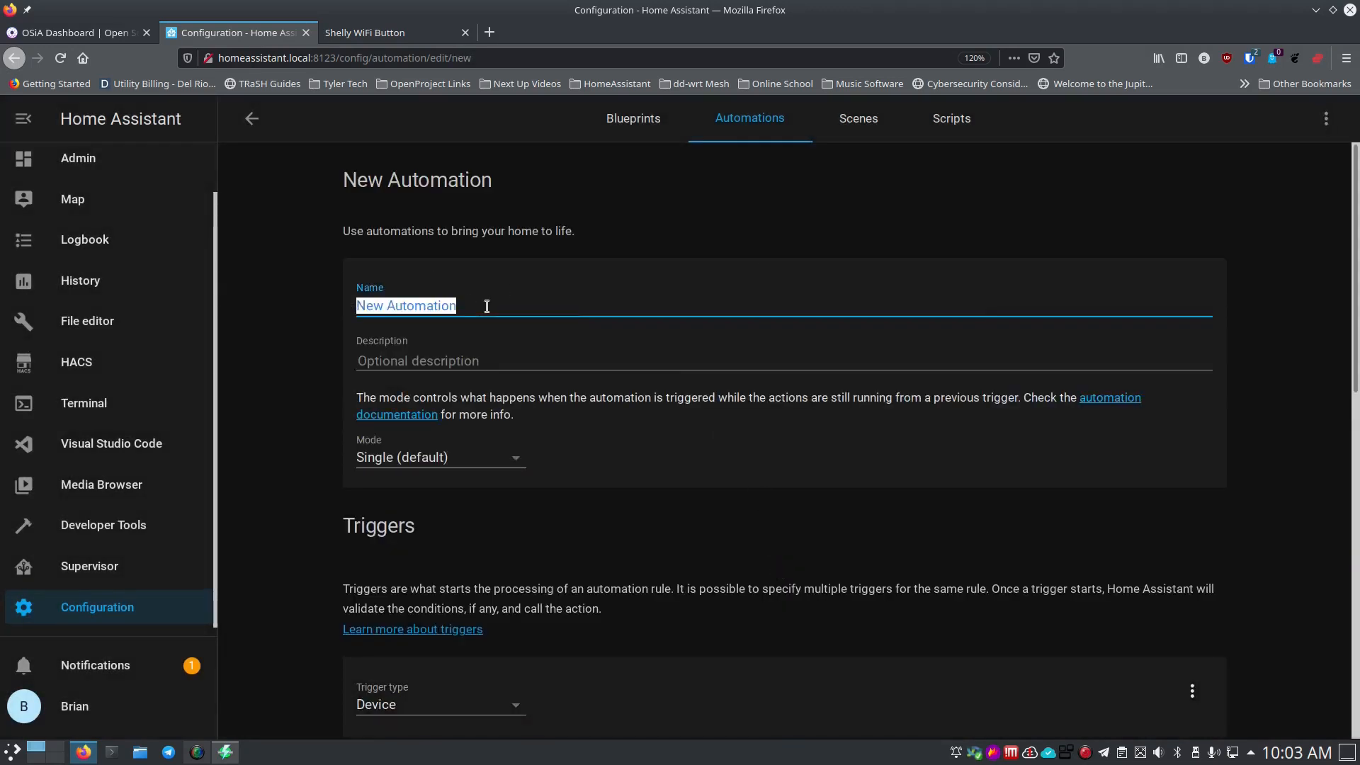
type("Turn OFf O")
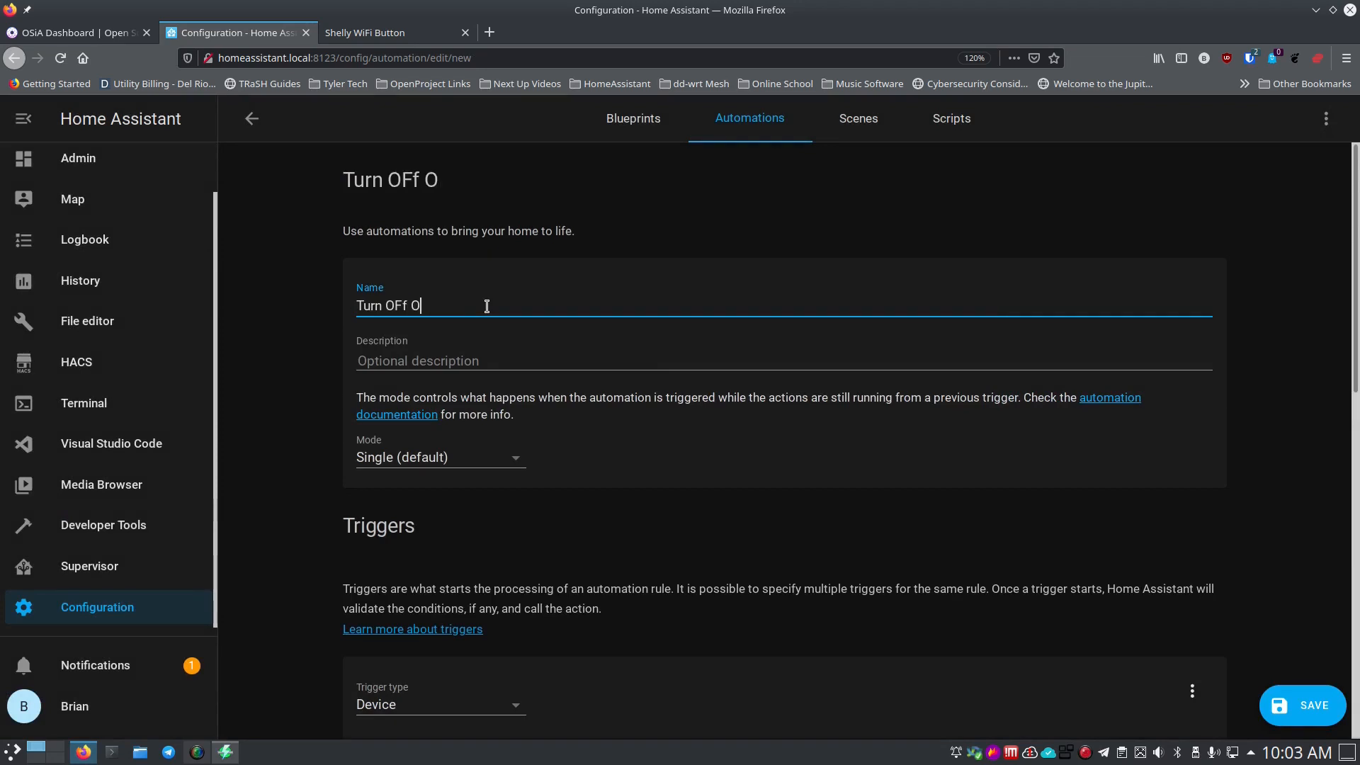
type("Ffic")
key("BackSpace")
key("BackSpace")
key("BackSpace")
key("BackSpace")
key("BackSpace")
key("BackSpace")
key("BackSpace")
key("BackSpace")
type("n Office")
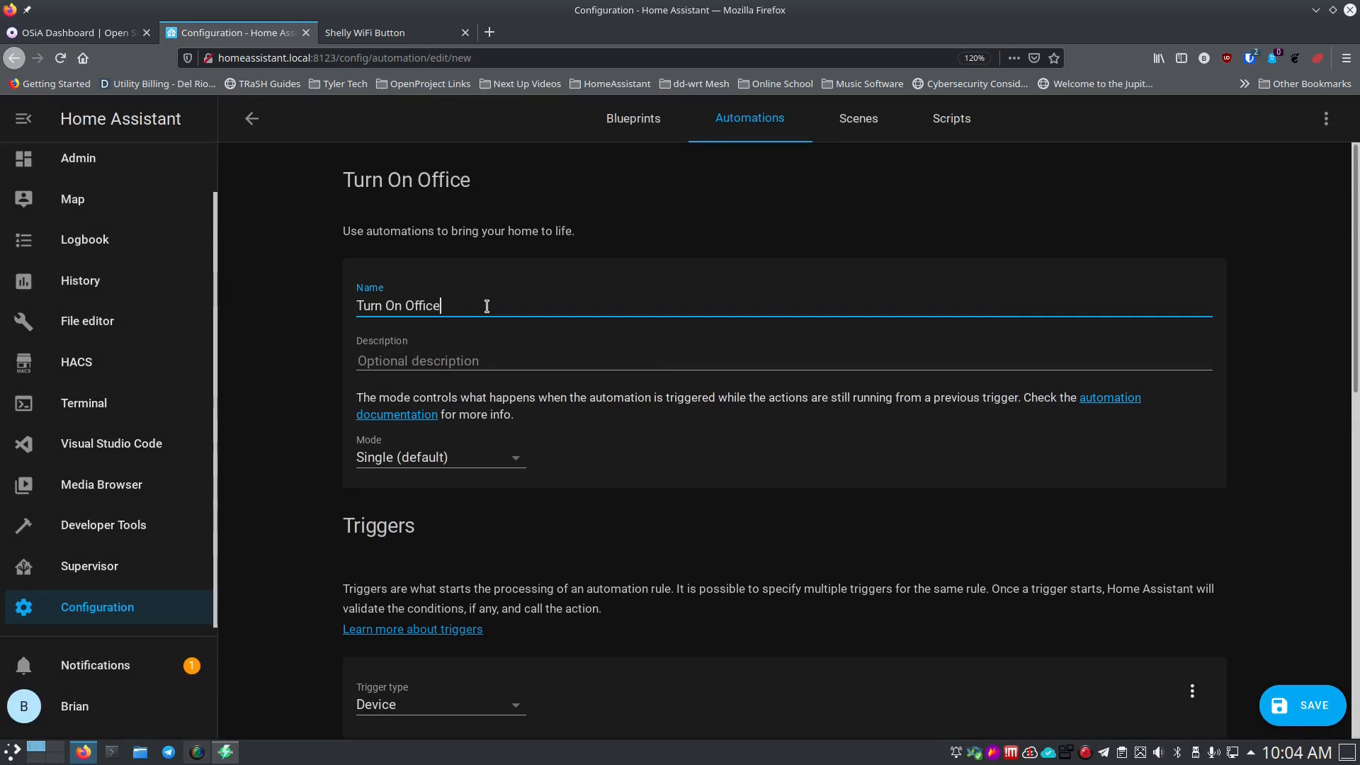
type(" Shhopt Lig")
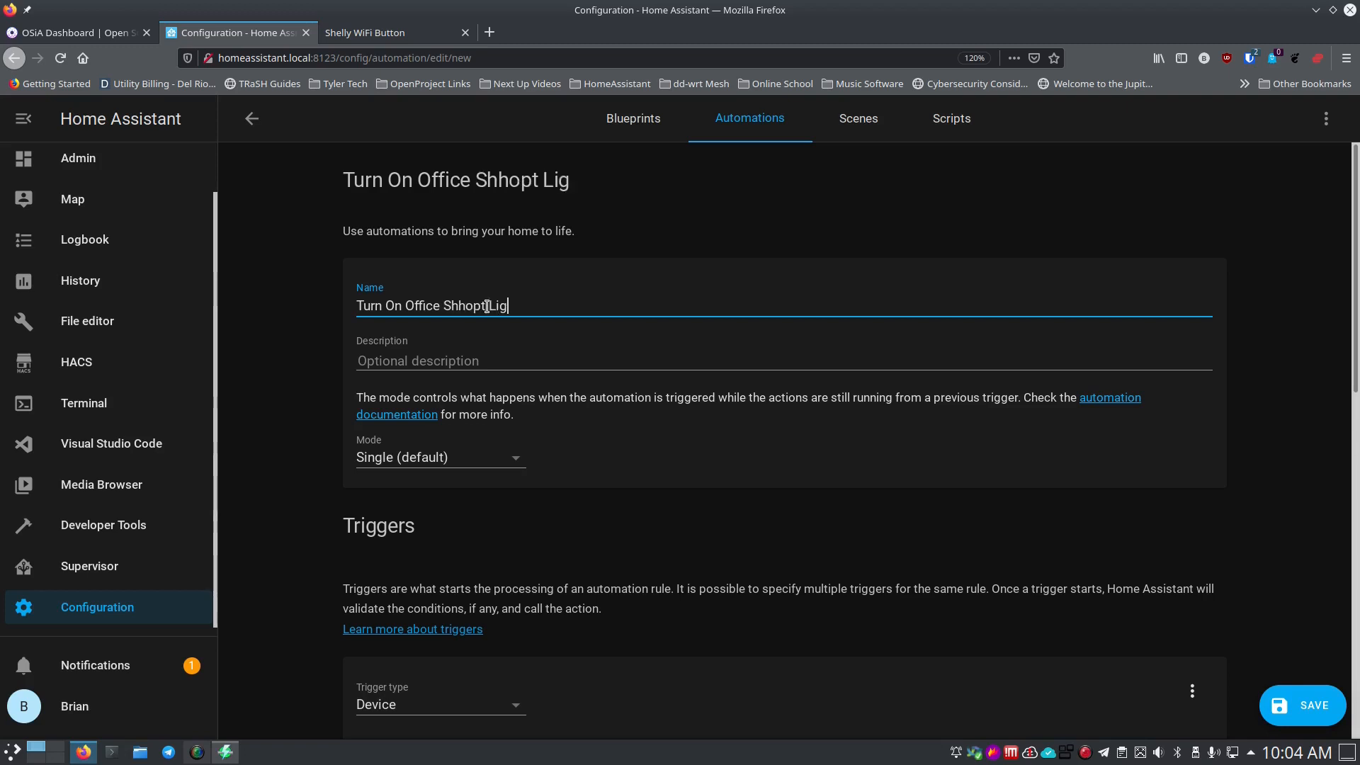
key("BackSpace")
key("BackSpace")
key("BackSpace")
key("BackSpace")
key("BackSpace")
key("BackSpace")
key("BackSpace")
key("BackSpace")
type("op Light and AC")
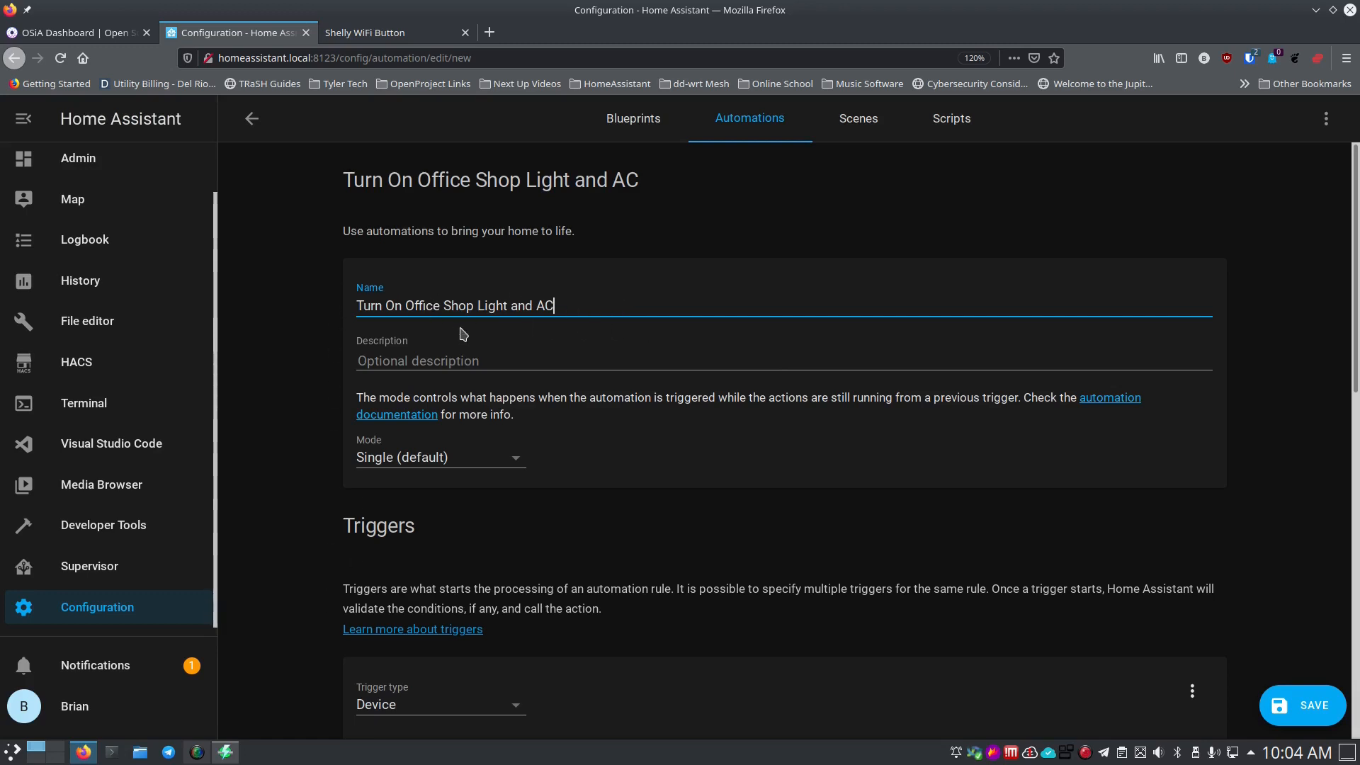
scroll(294, 395, "down", 3)
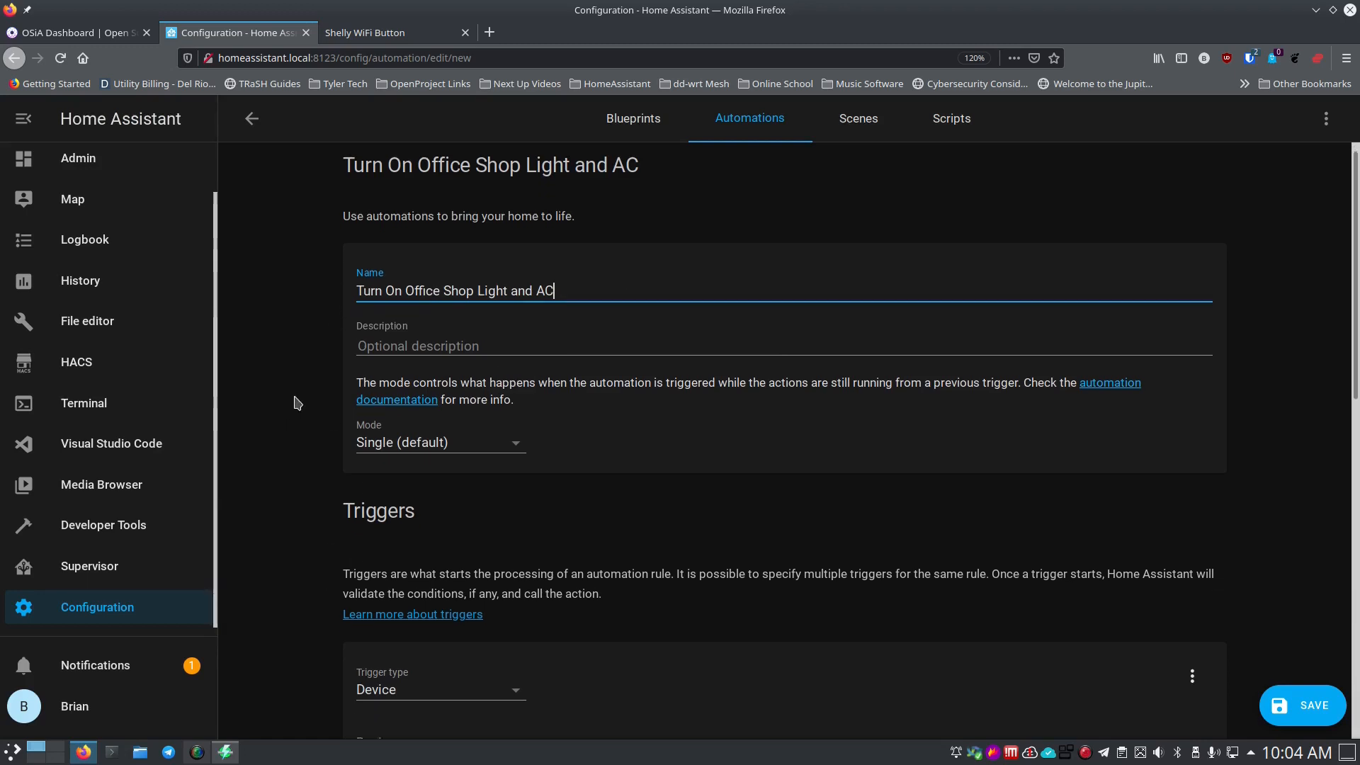
scroll(408, 428, "down", 3)
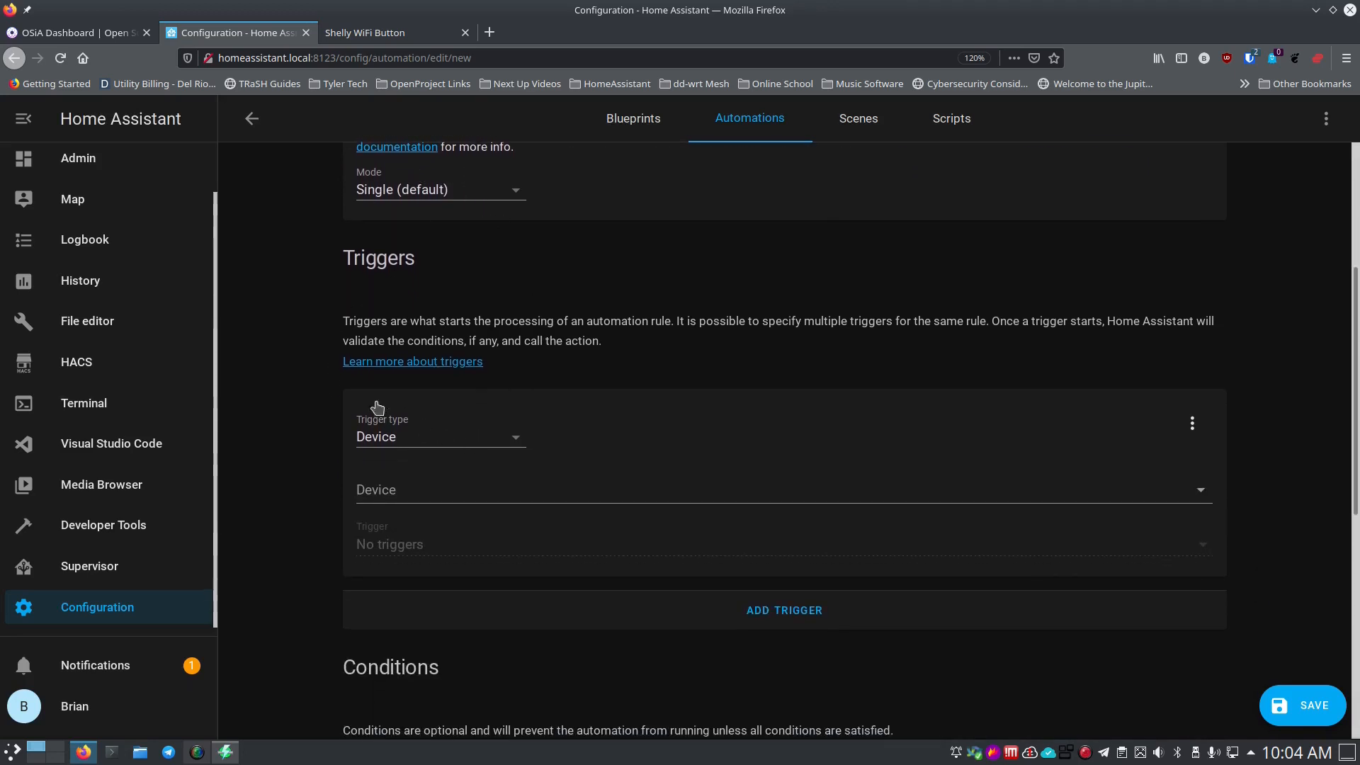
scroll(346, 411, "down", 3)
scroll(316, 385, "up", 2)
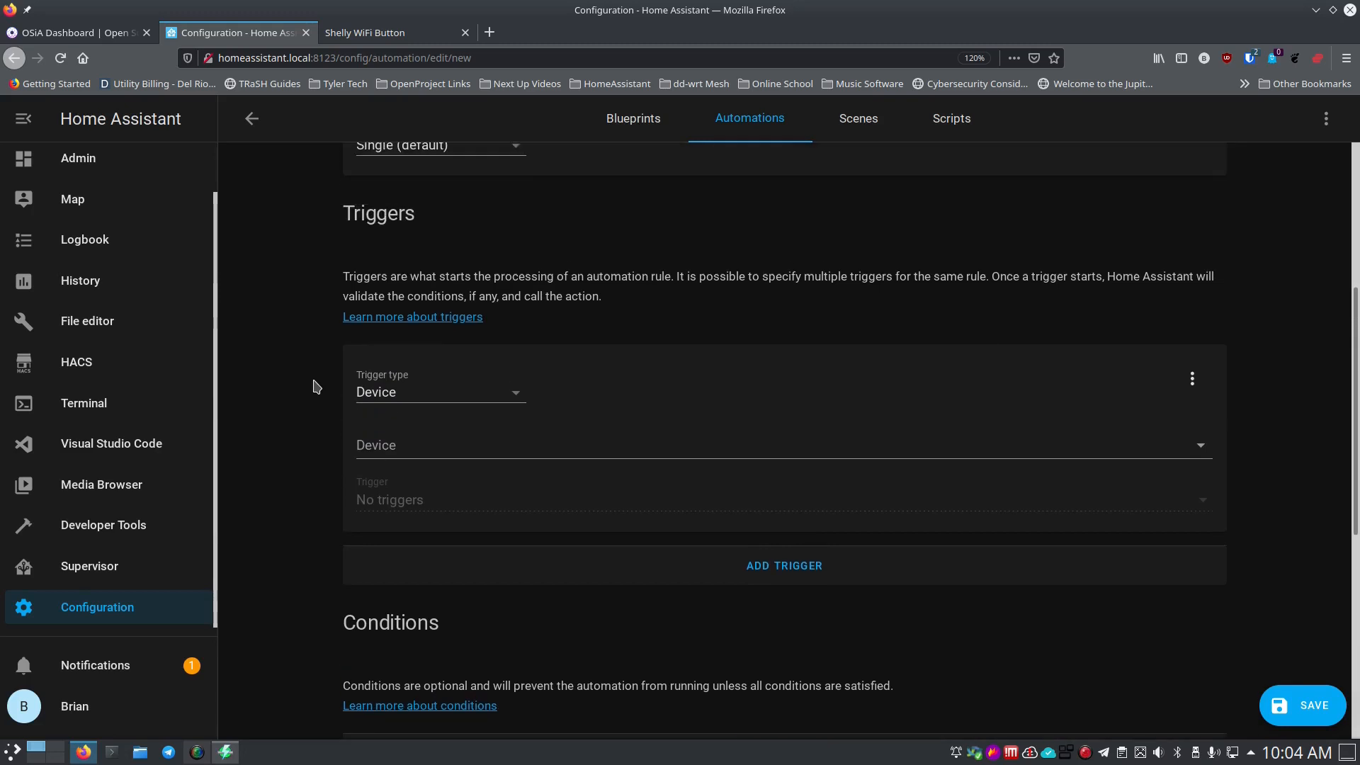
scroll(374, 616, "down", 10)
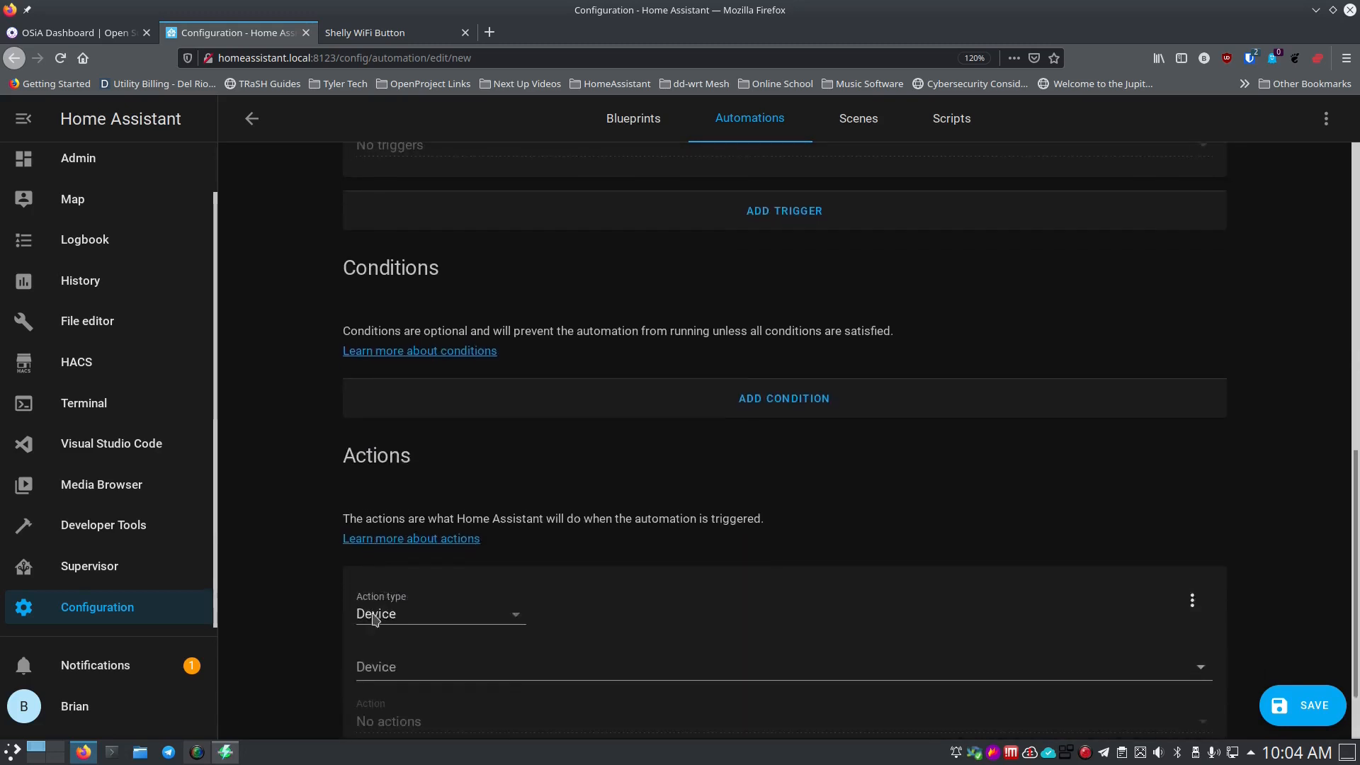
Add a Device trigger on Media-Button set to 'Button single clicked'.
scroll(368, 499, "up", 8)
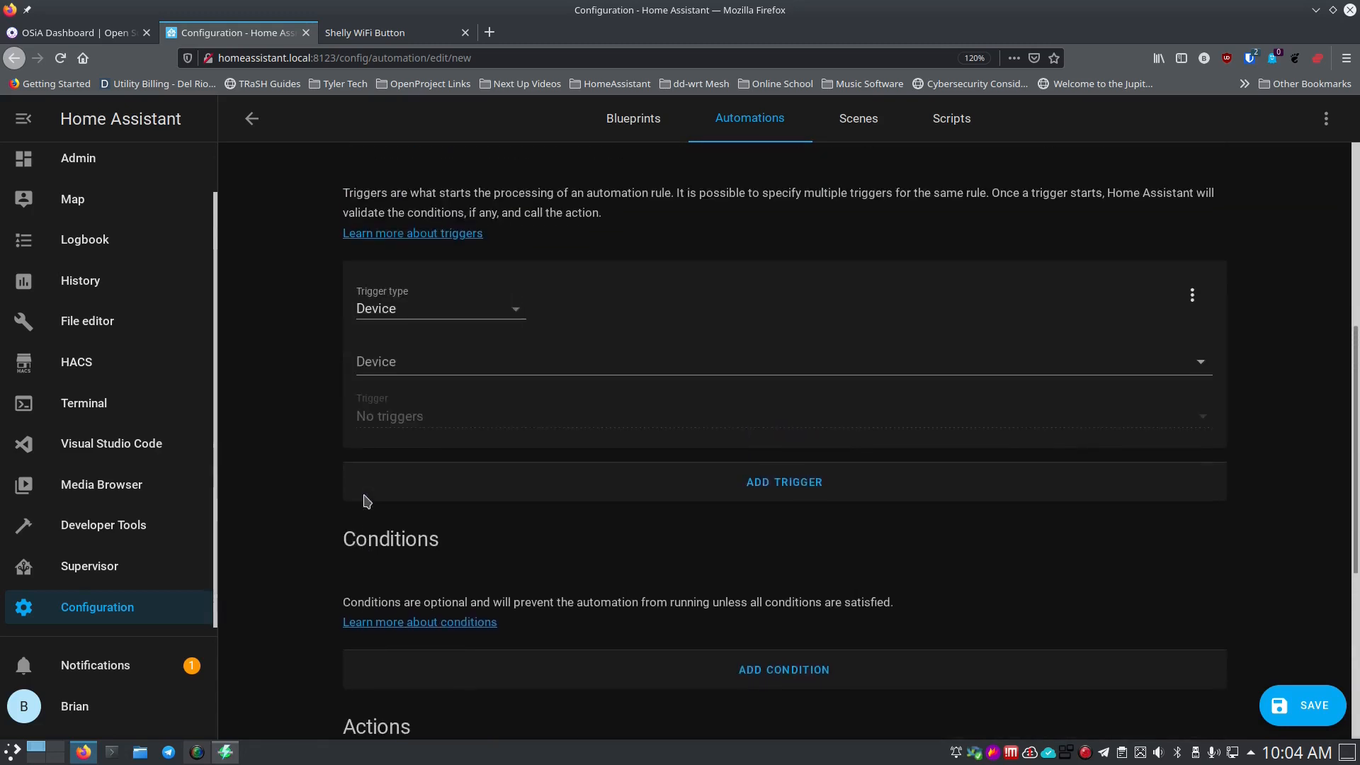
scroll(451, 355, "up", 1)
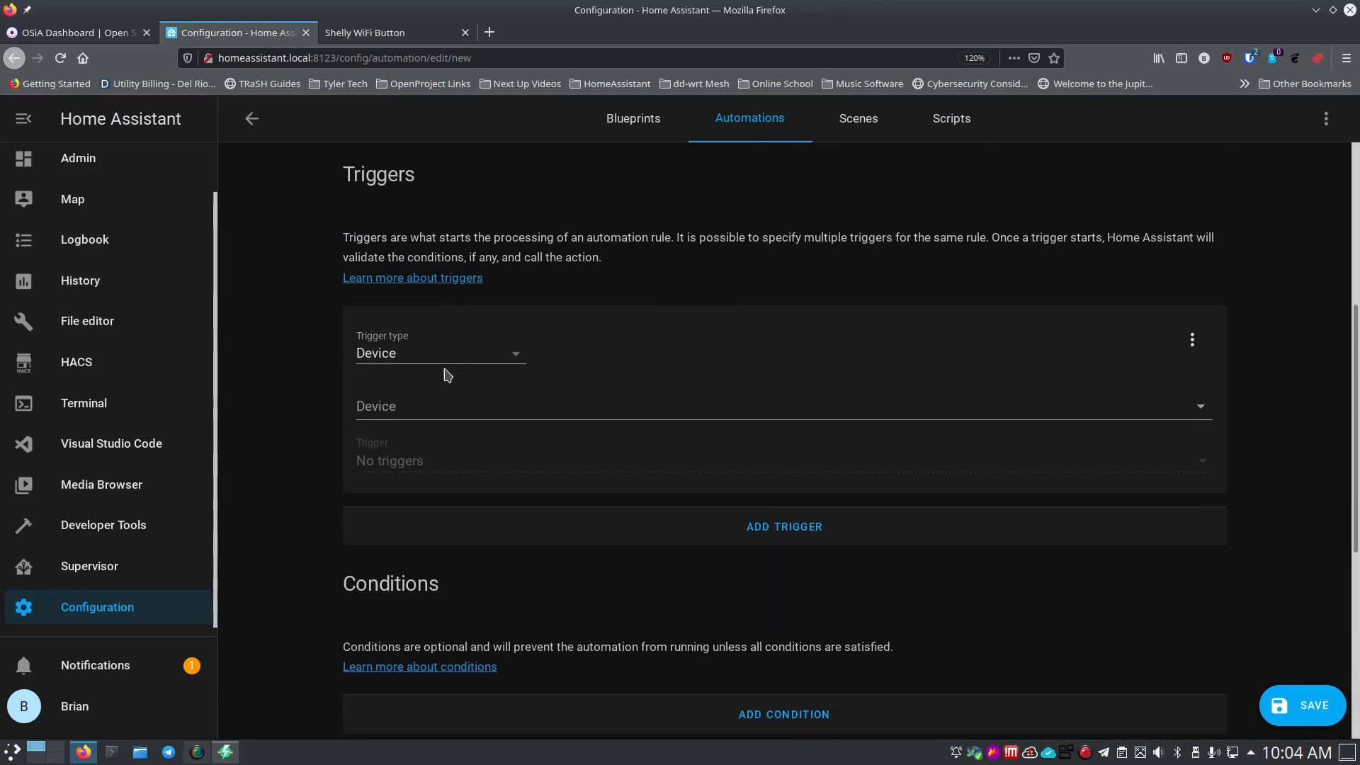
left_click(429, 412)
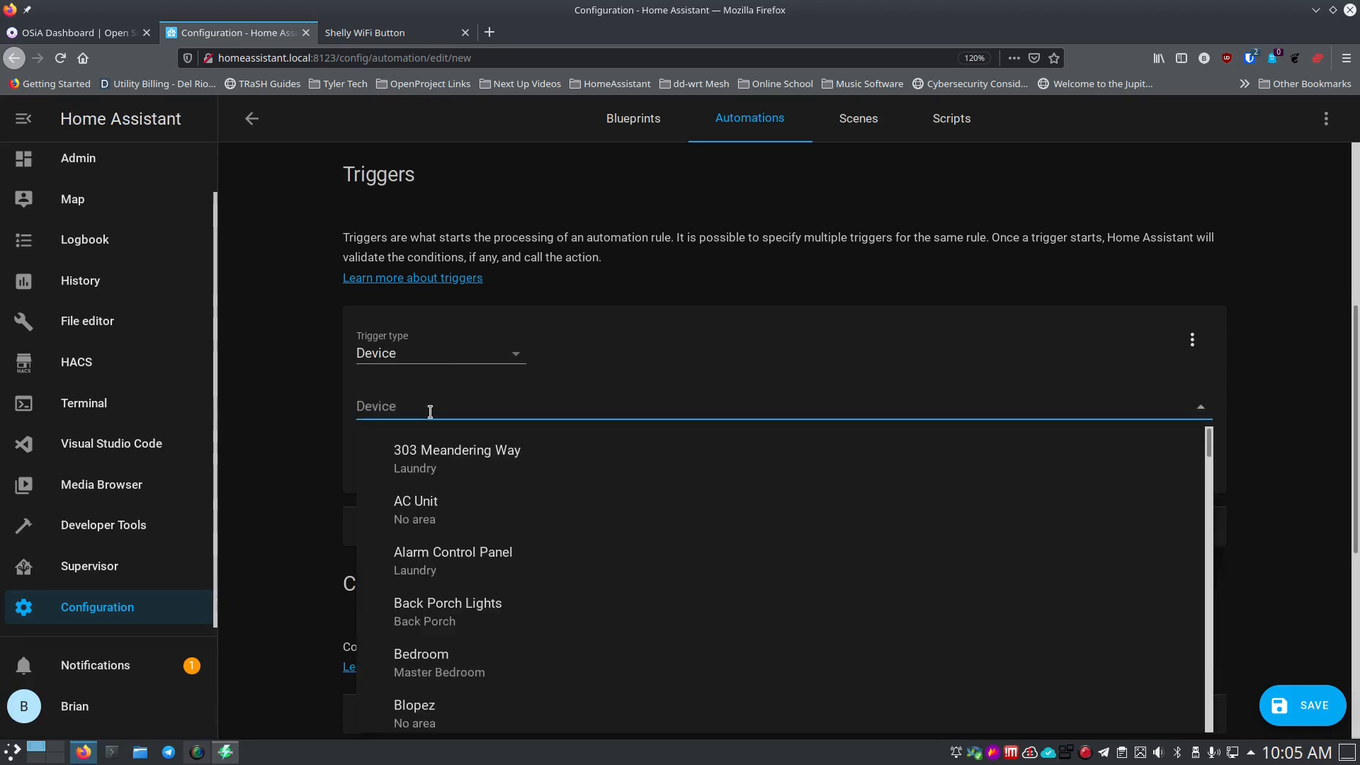
type("Me")
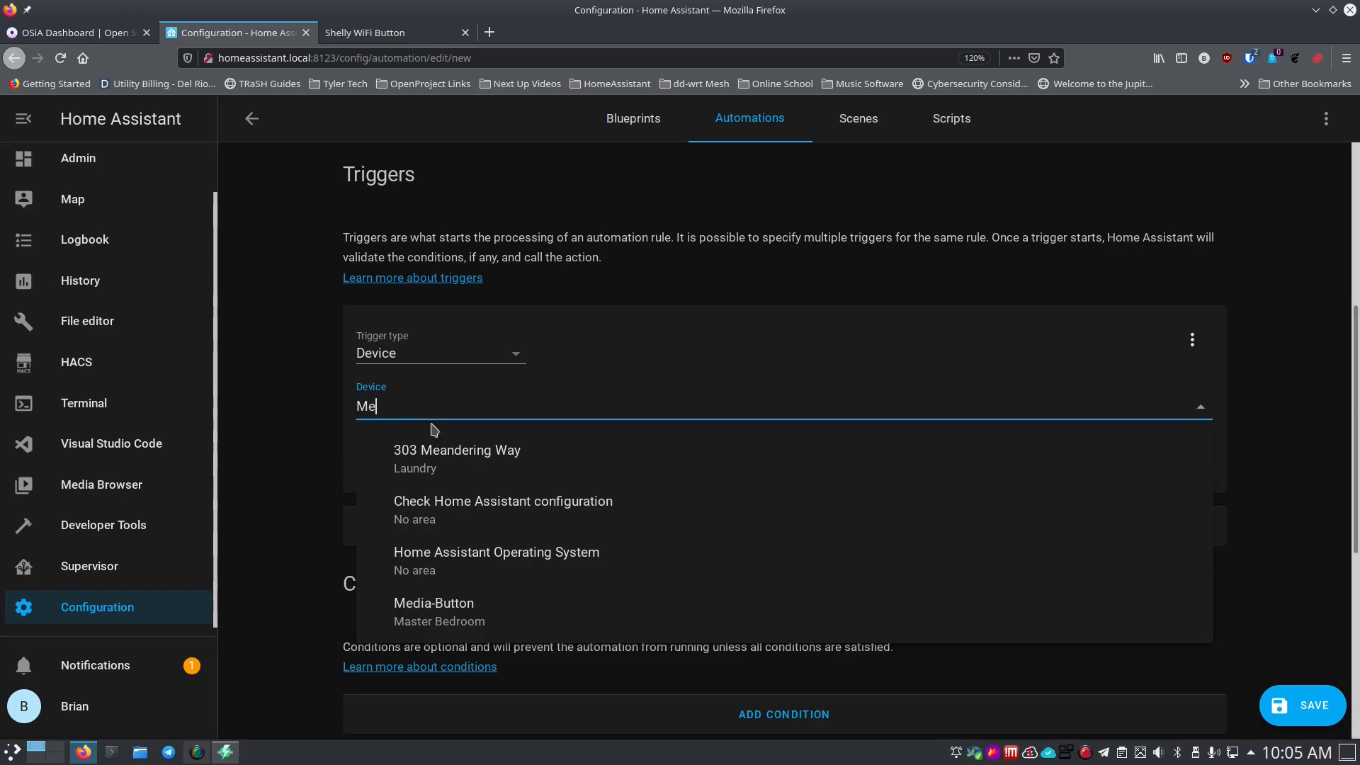
left_click(477, 623)
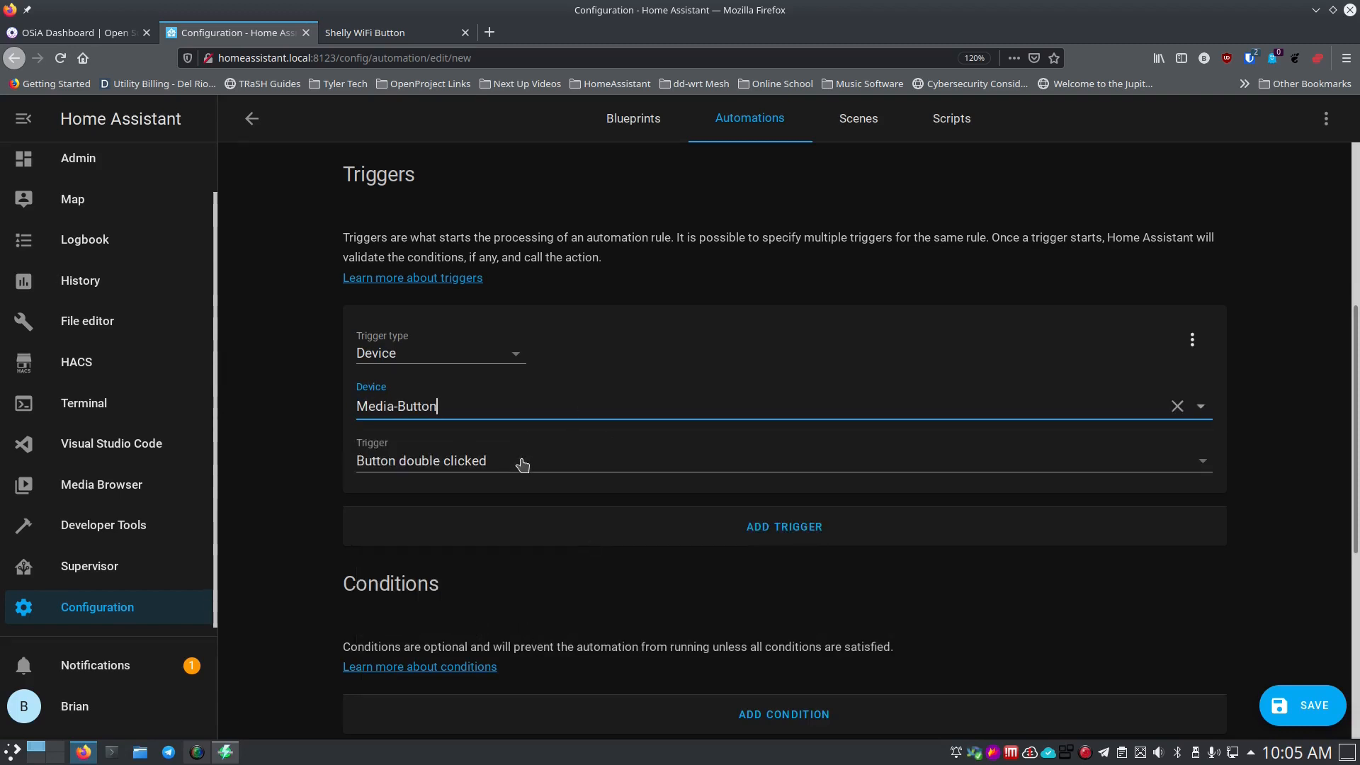
left_click(487, 469)
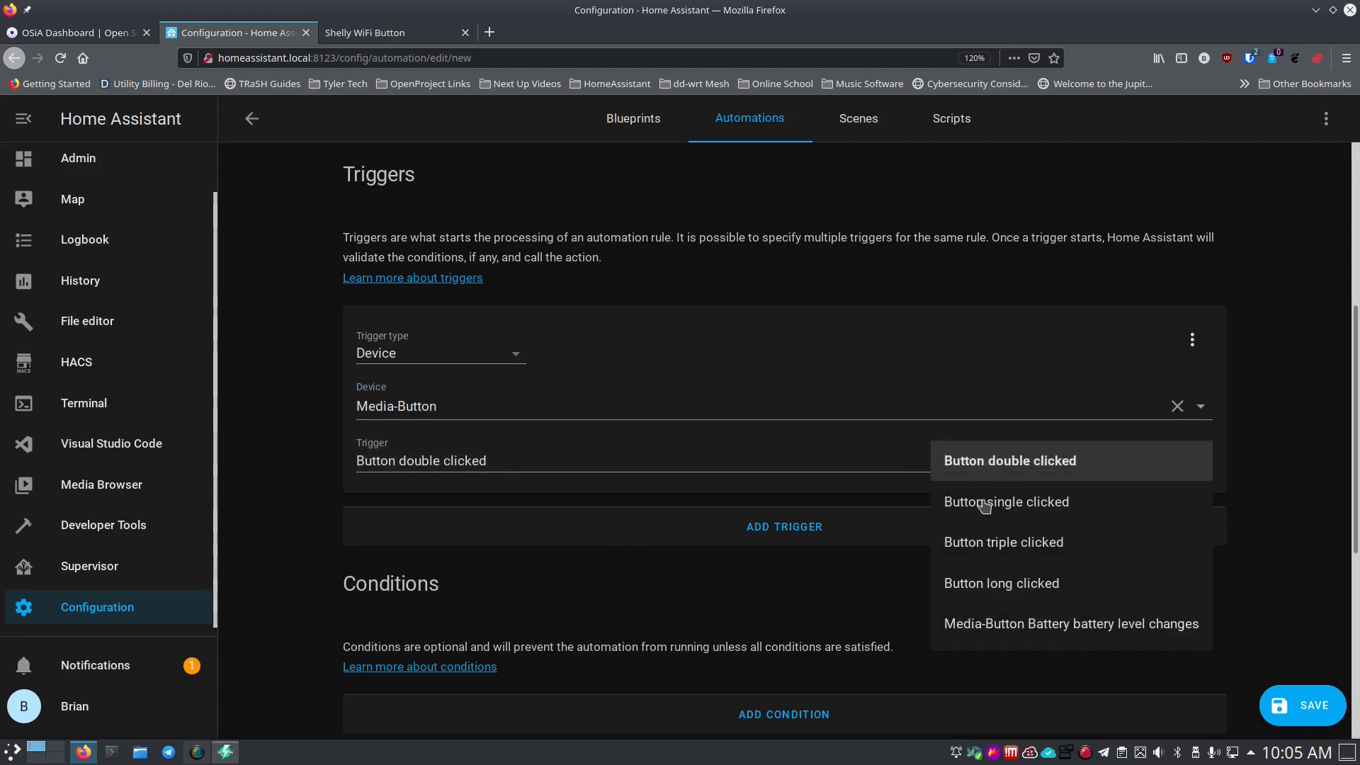
left_click(981, 504)
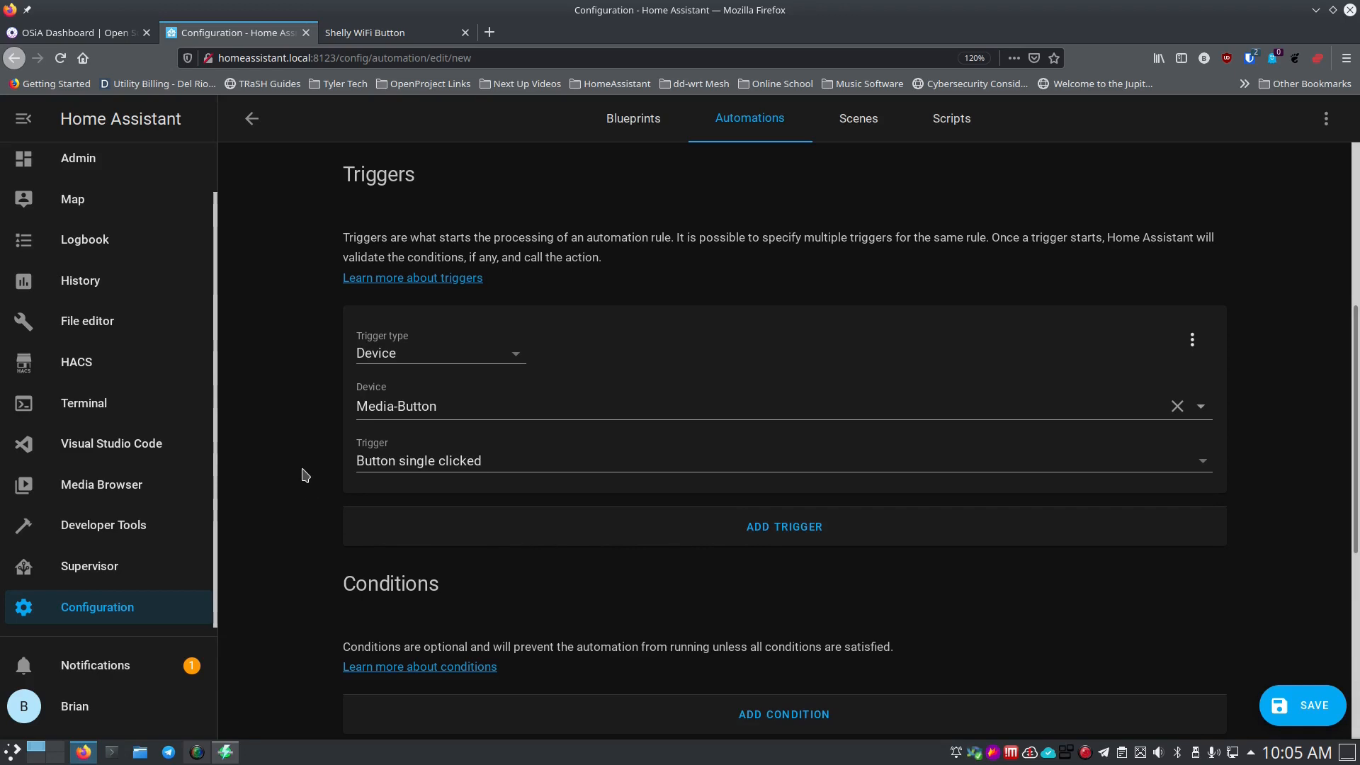
scroll(305, 474, "down", 5)
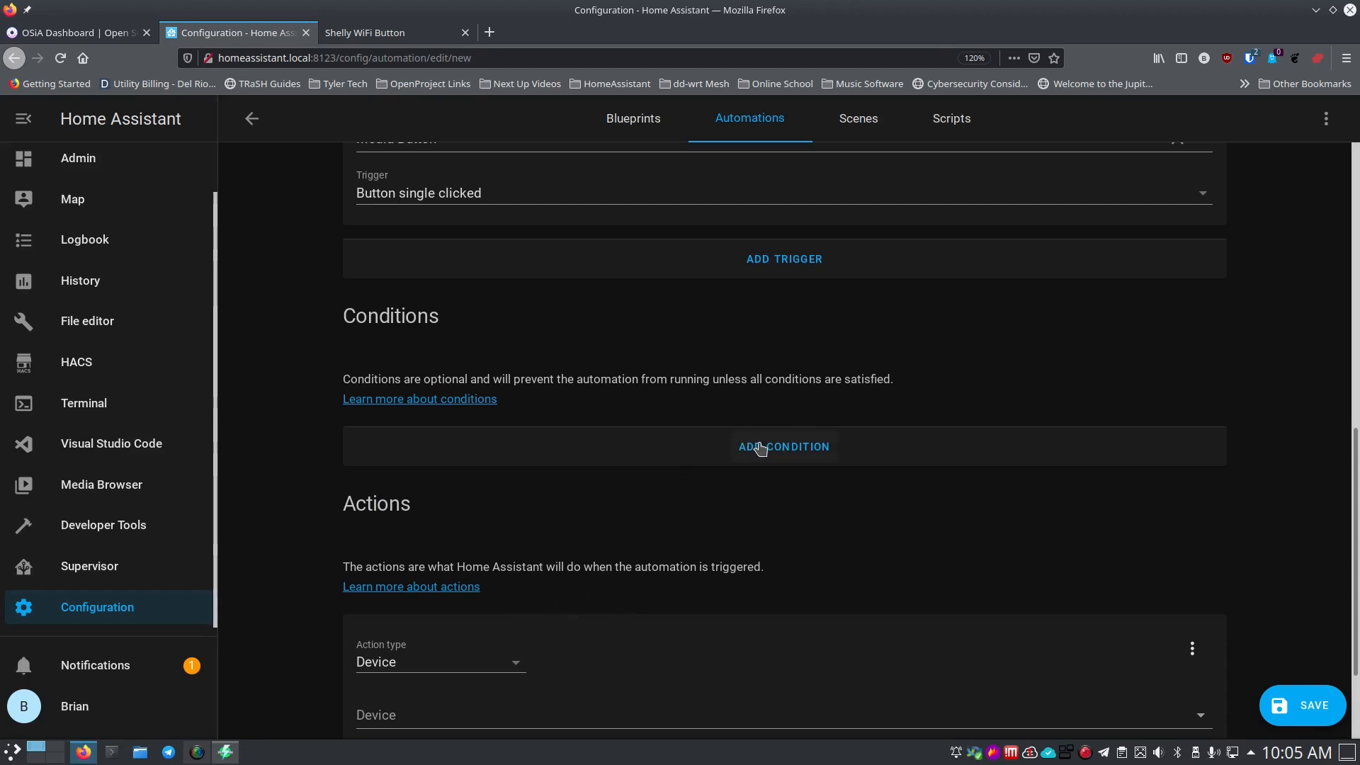
scroll(736, 432, "up", 3)
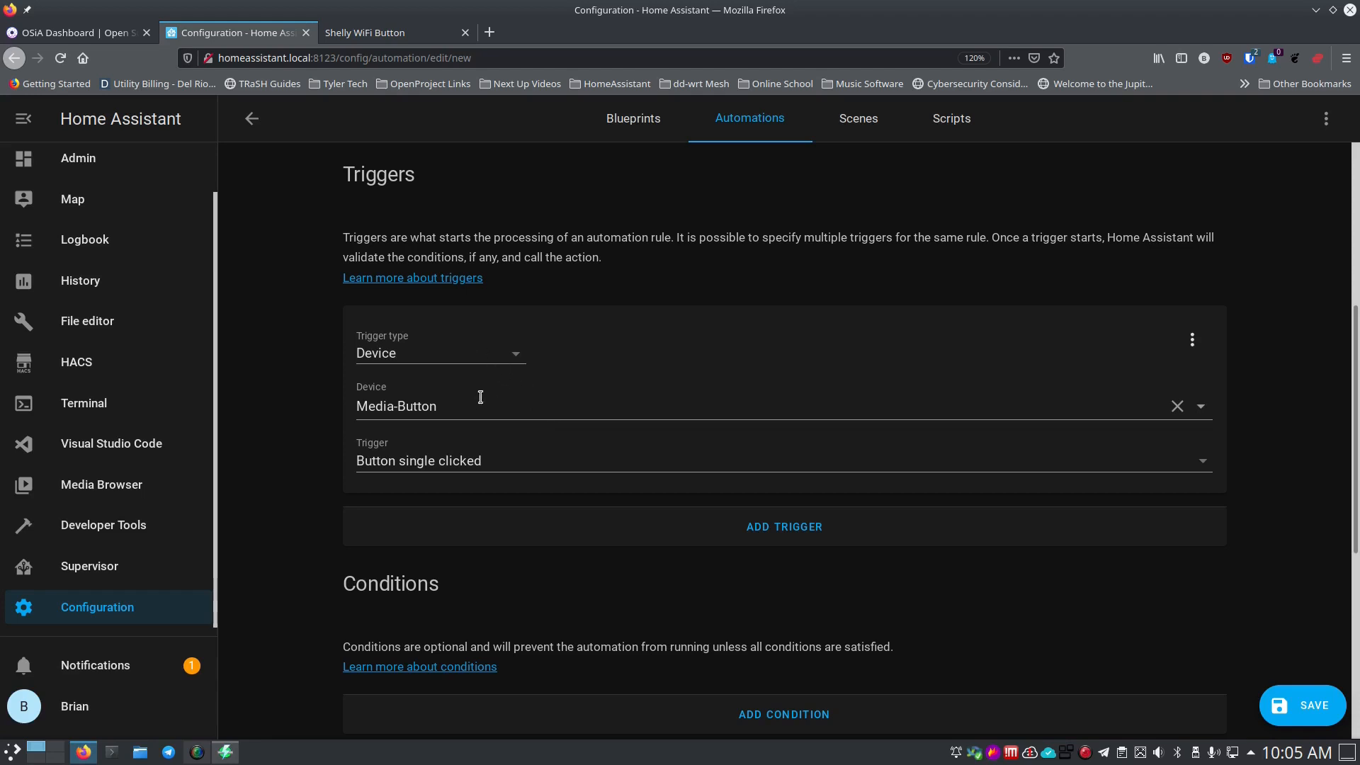
scroll(539, 463, "down", 3)
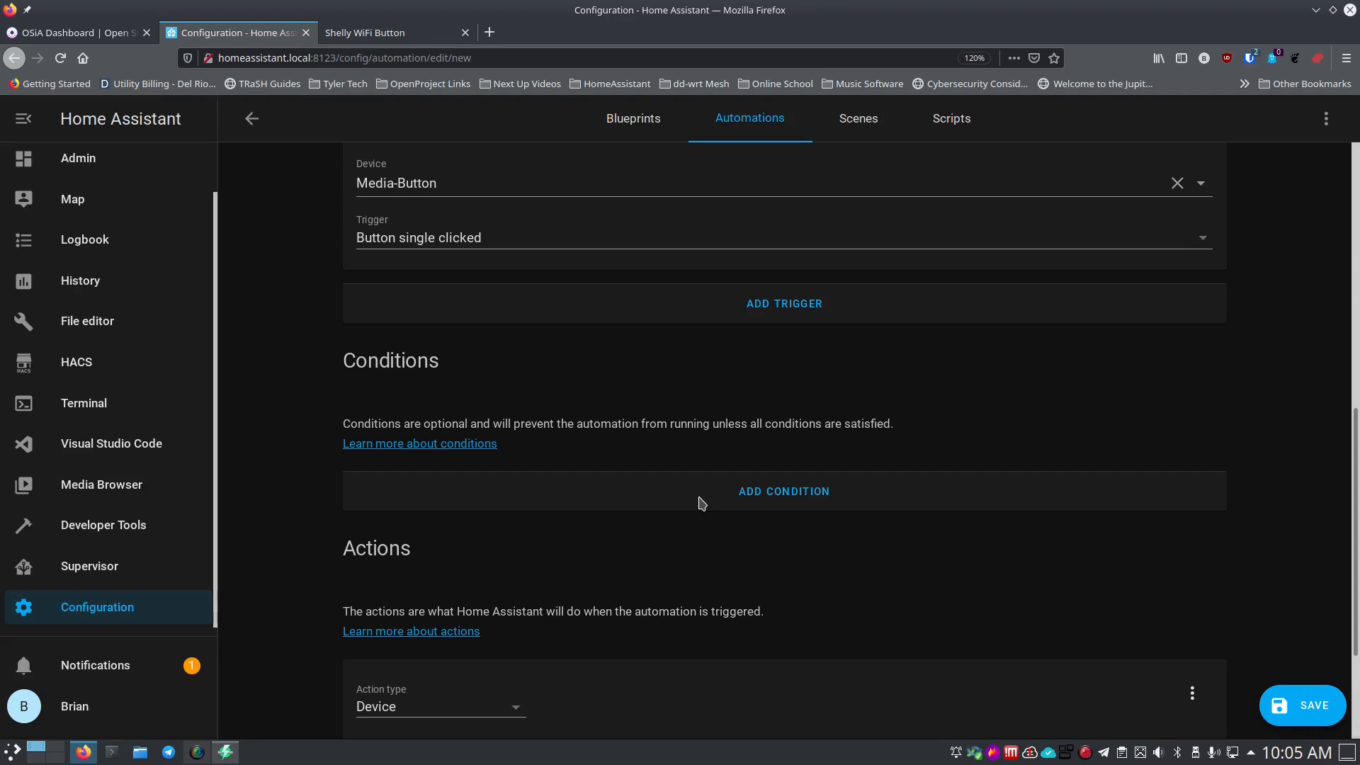
scroll(701, 503, "down", 2)
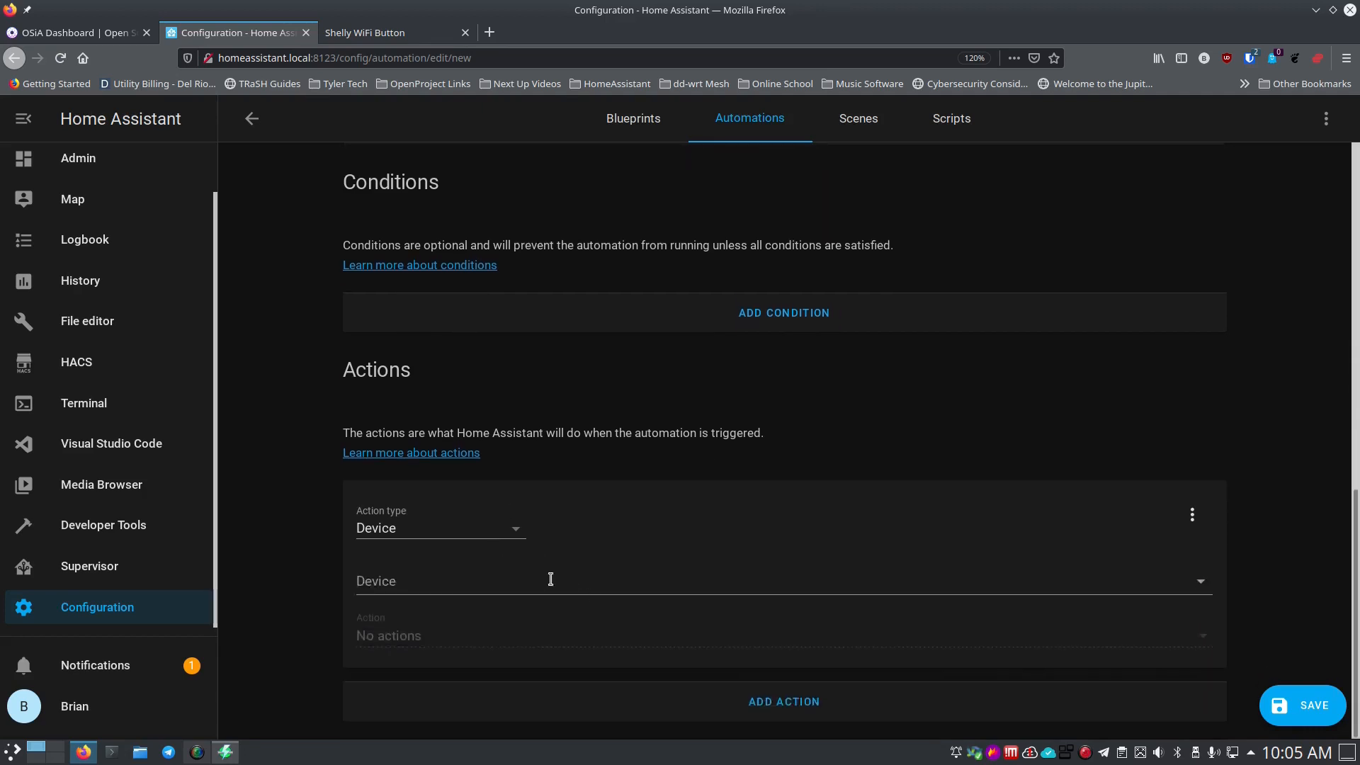
scroll(629, 300, "up", 2)
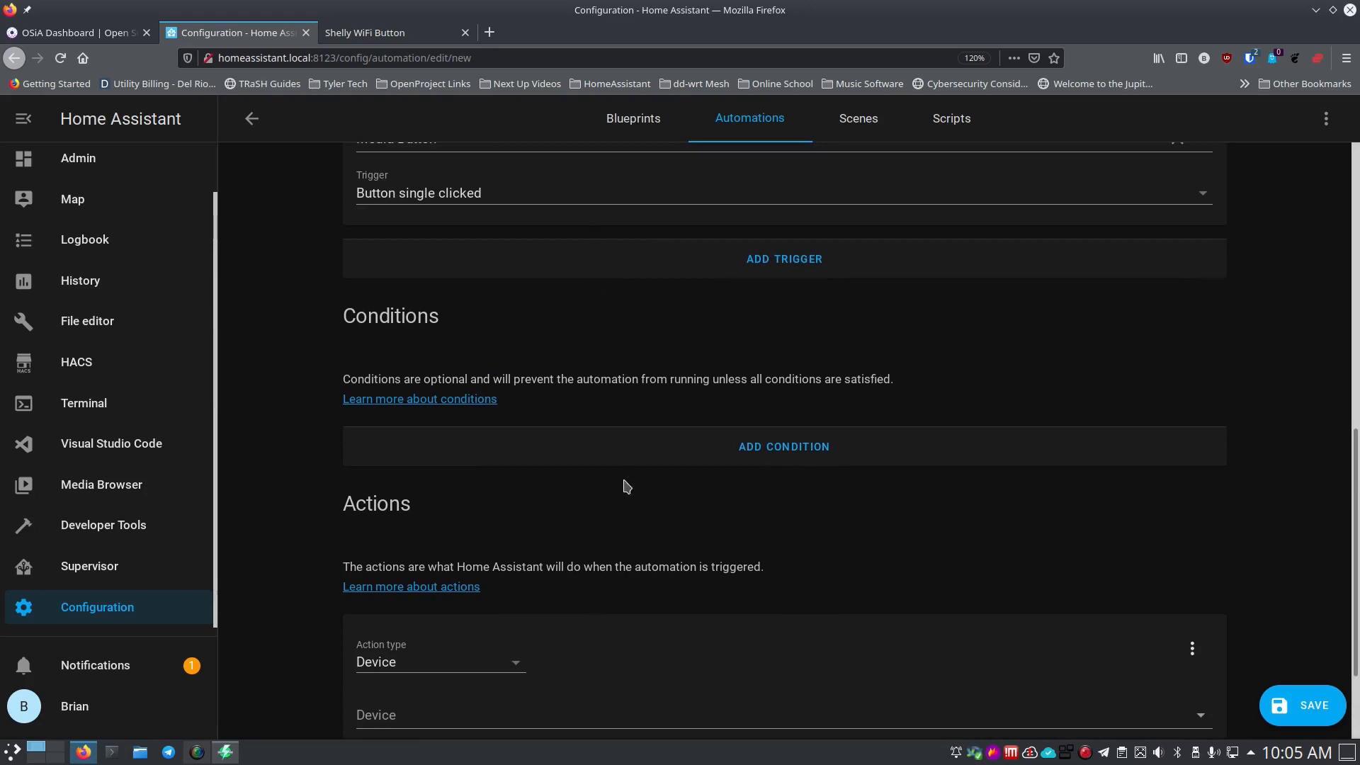
scroll(625, 524, "up", 3)
scroll(616, 464, "down", 2)
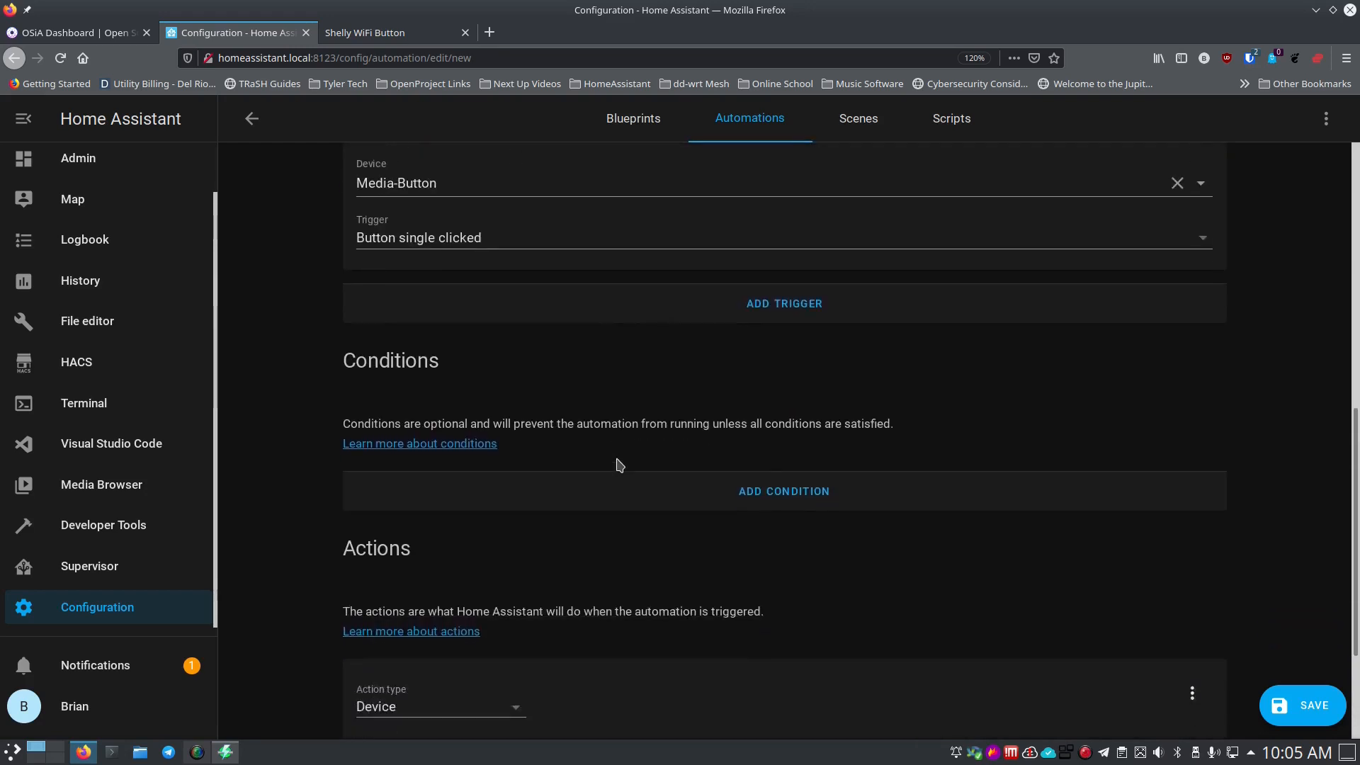
scroll(619, 465, "up", 1)
scroll(619, 464, "down", 1)
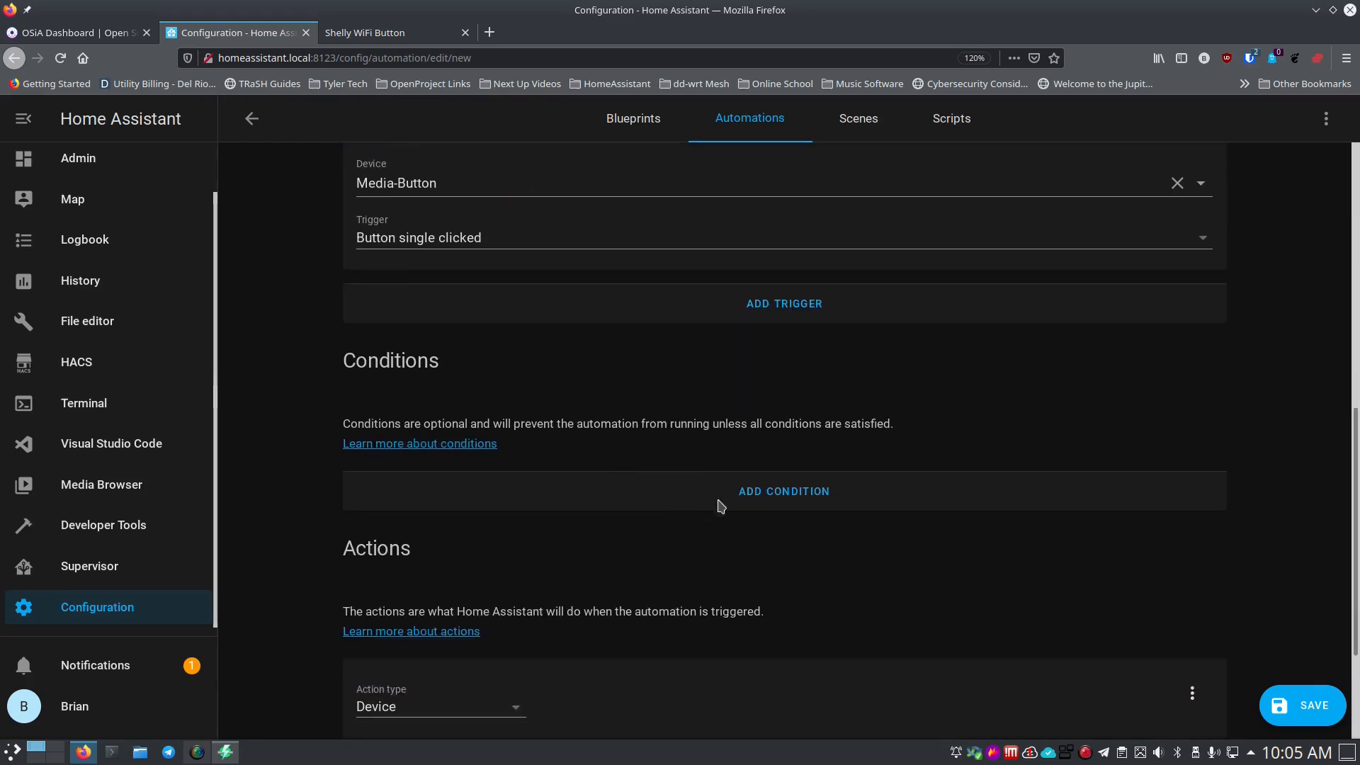
scroll(659, 504, "up", 2)
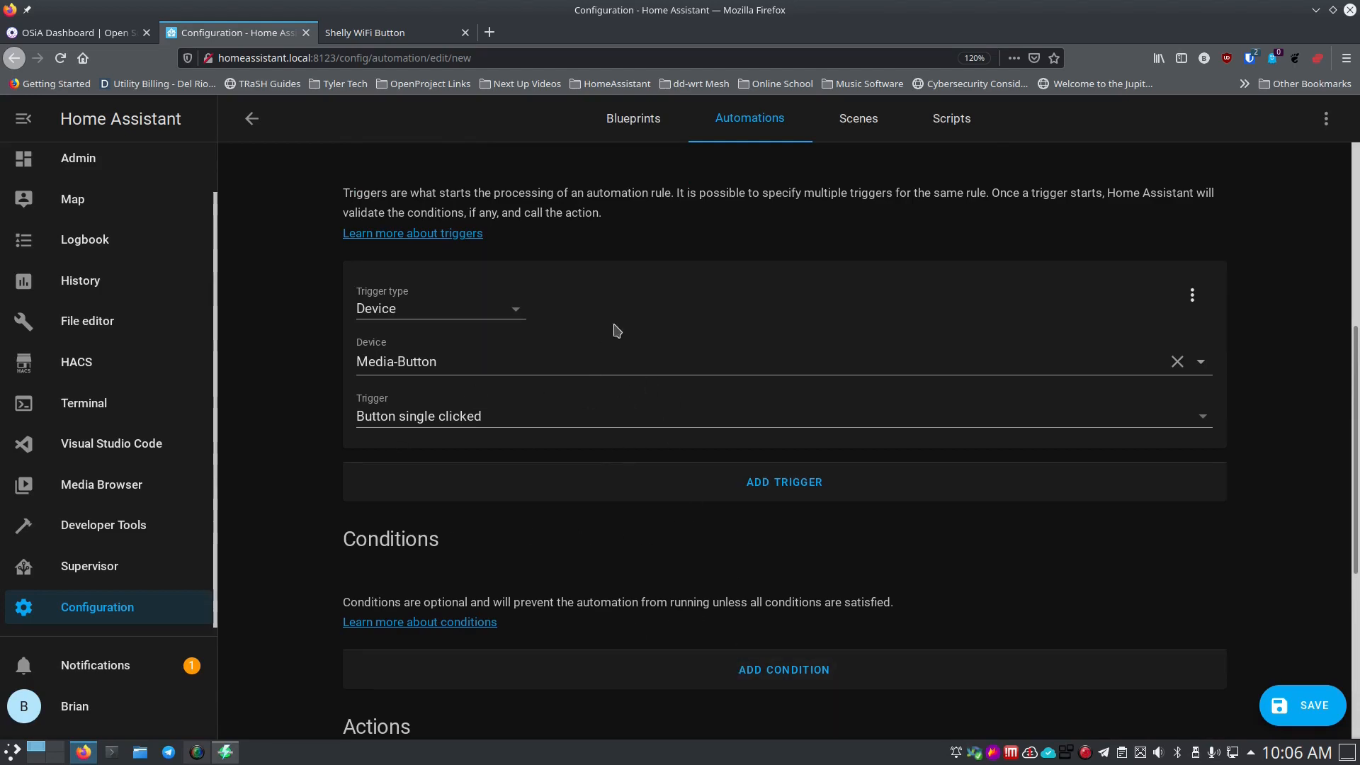
scroll(650, 686, "down", 3)
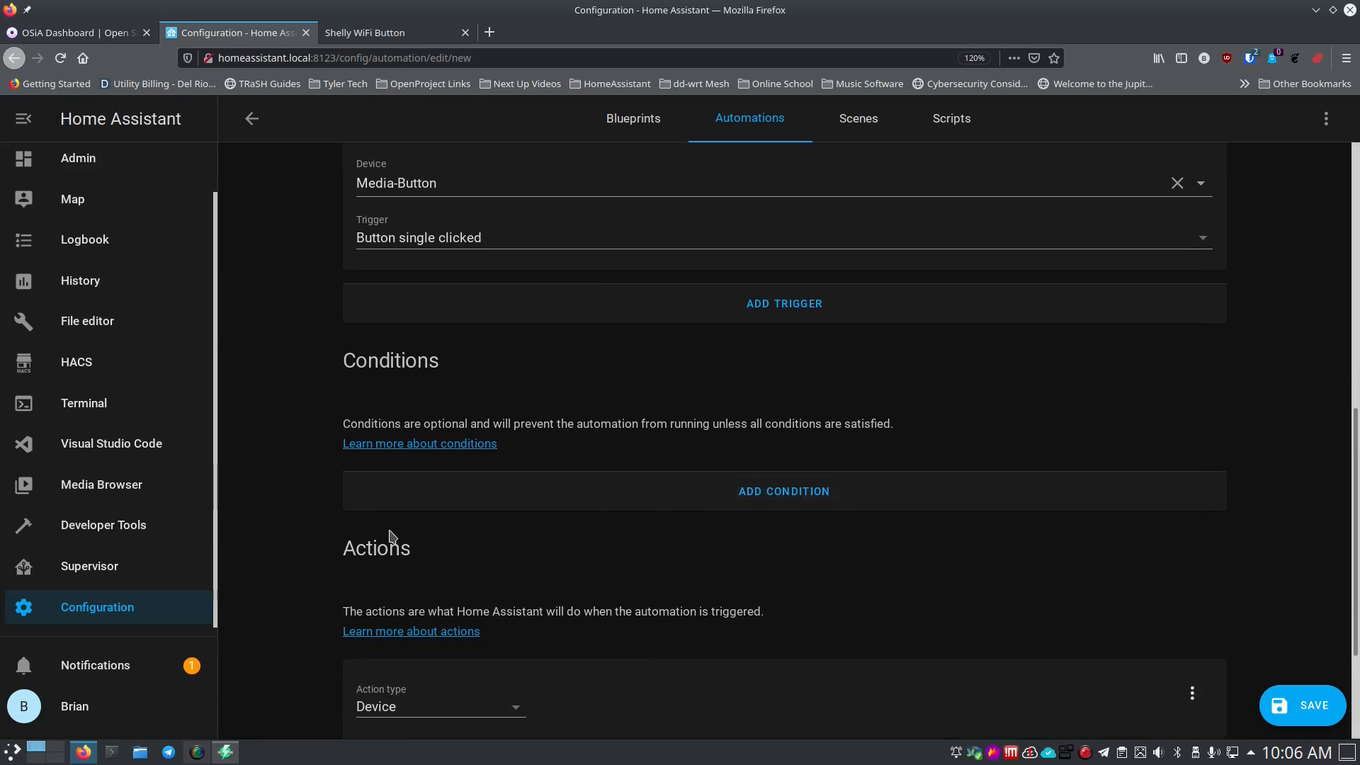
scroll(612, 701, "up", 3)
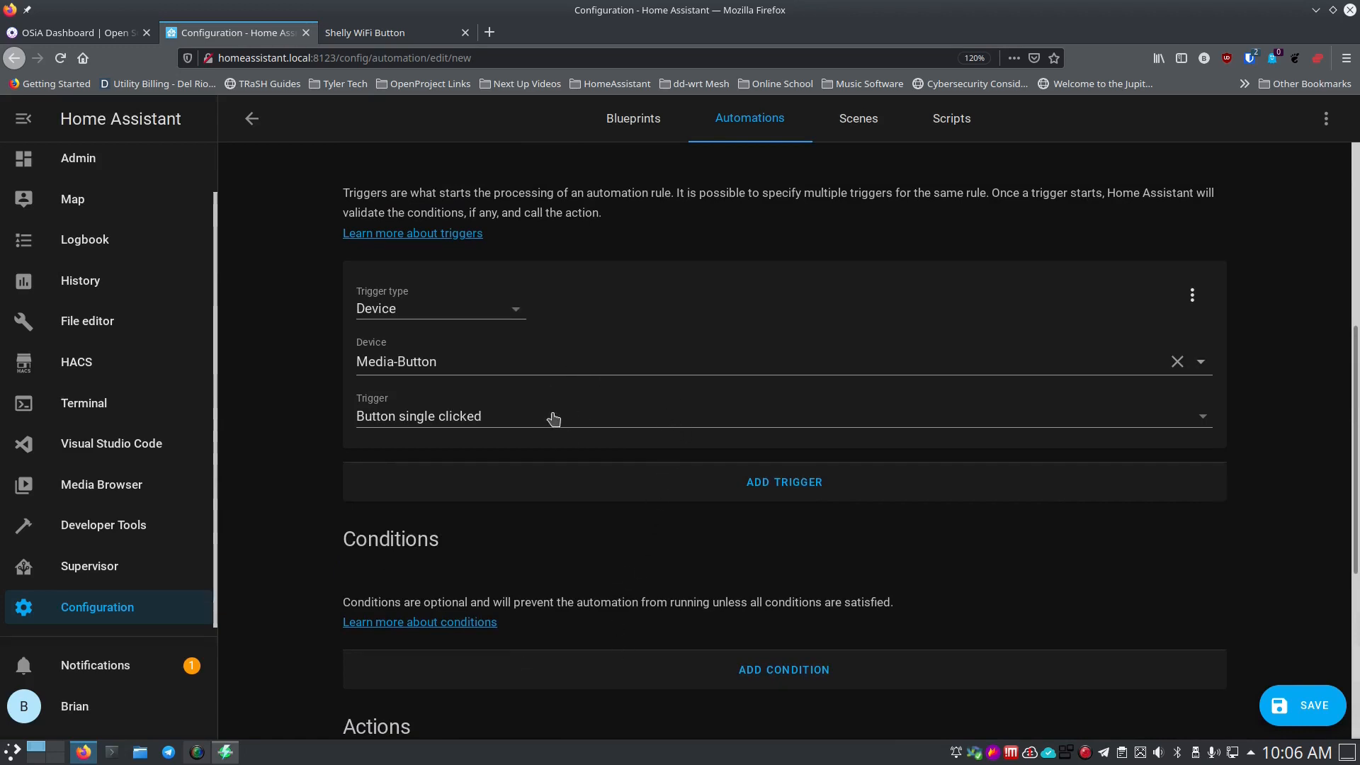
scroll(553, 419, "down", 4)
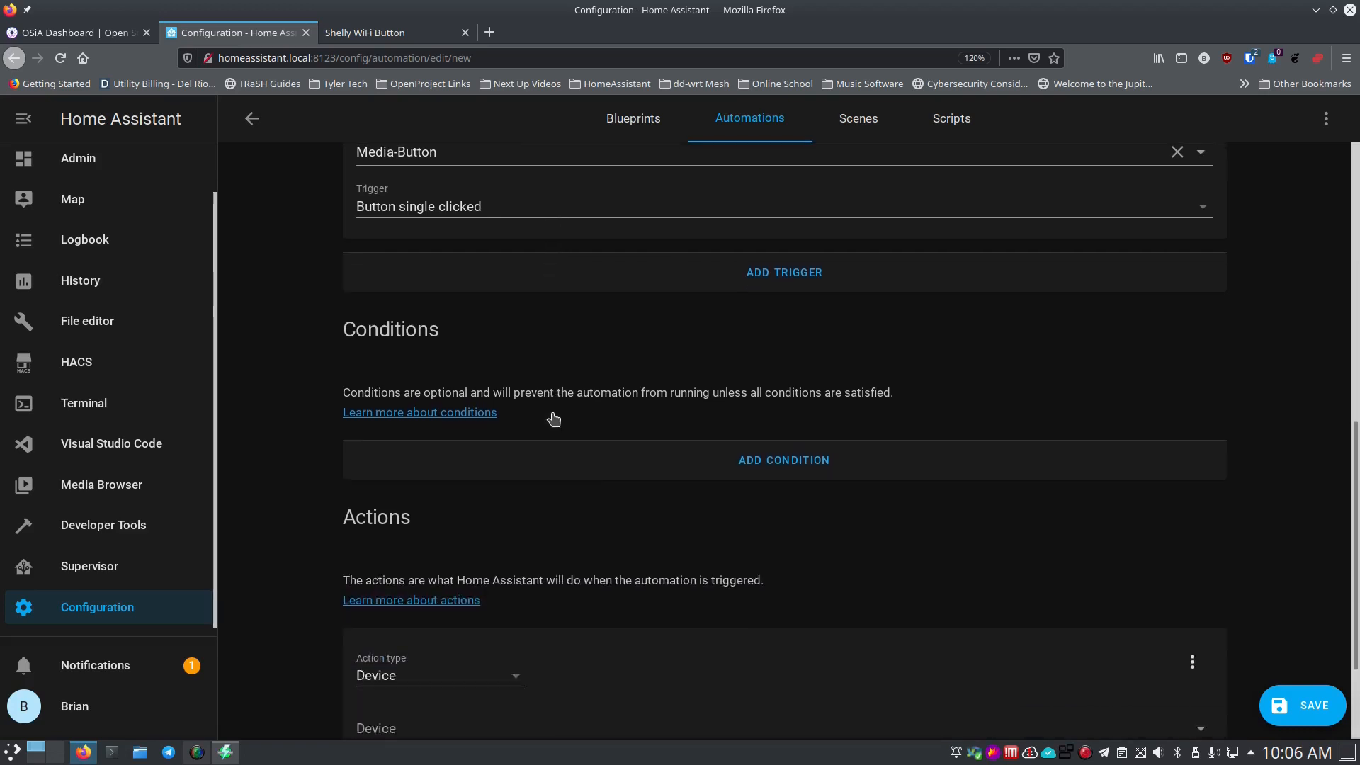
scroll(553, 416, "up", 4)
scroll(556, 406, "down", 3)
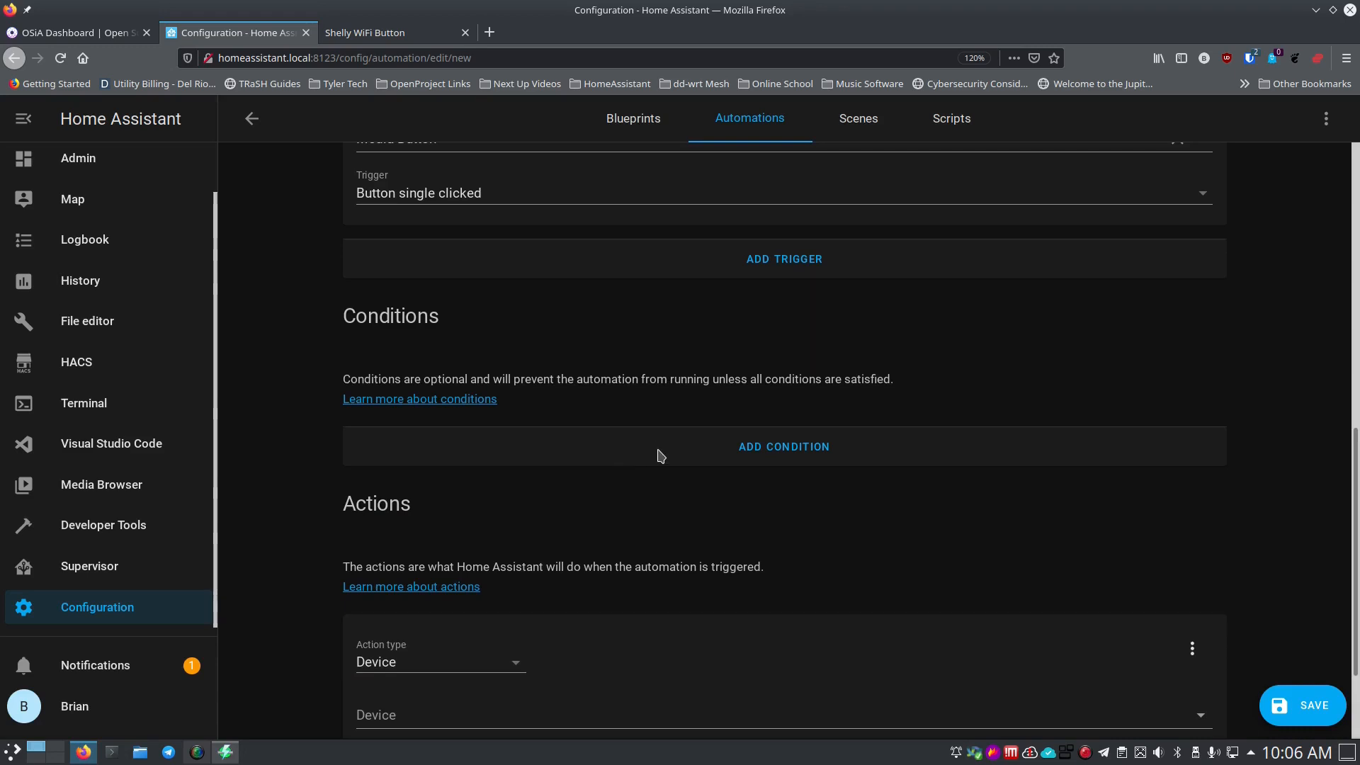
scroll(632, 489, "down", 3)
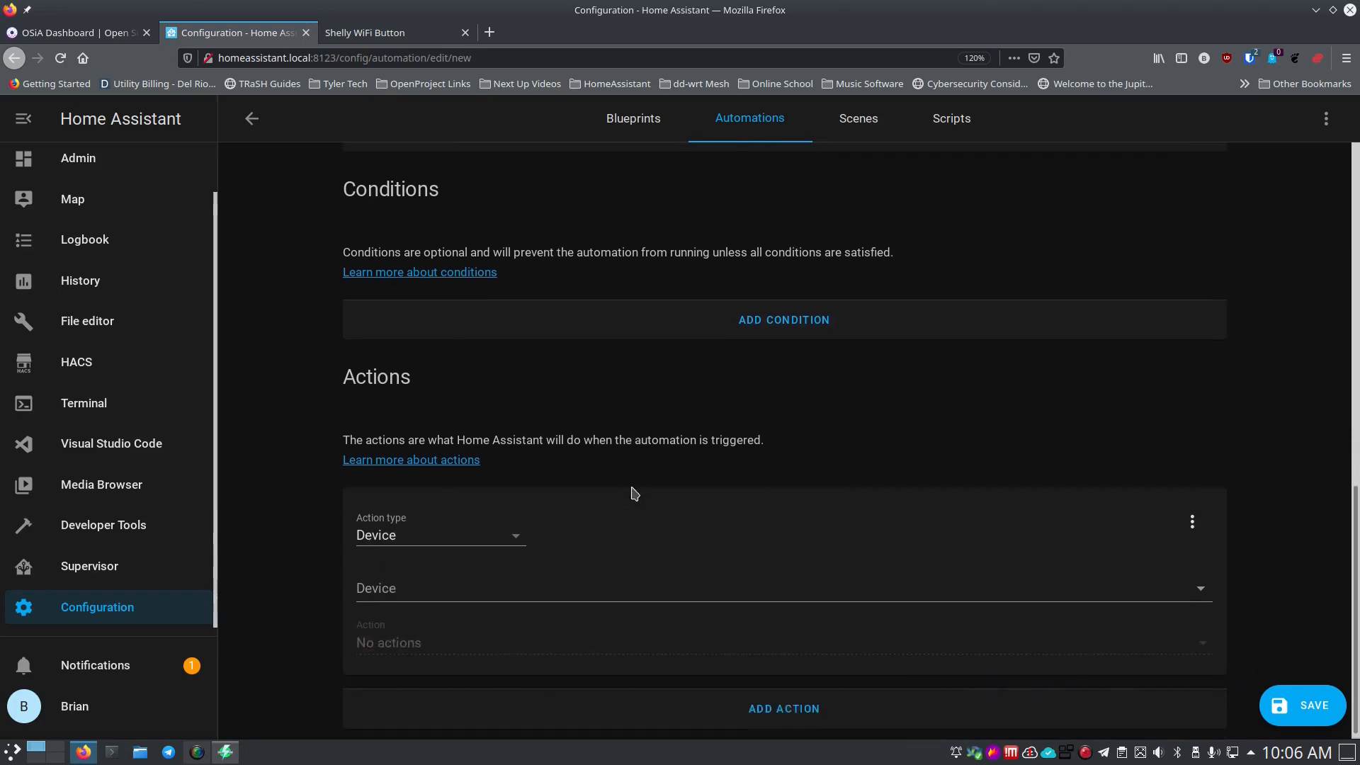
scroll(530, 529, "up", 4)
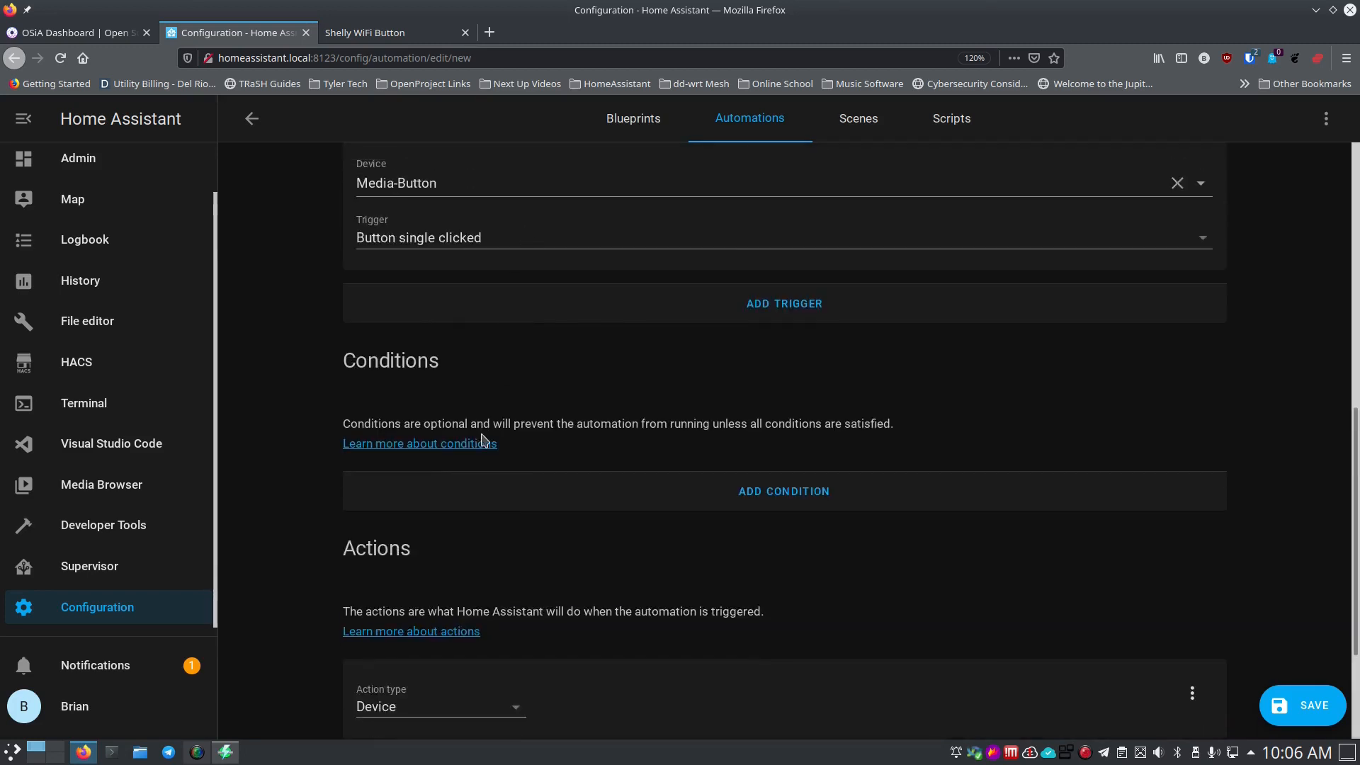
scroll(479, 496, "down", 4)
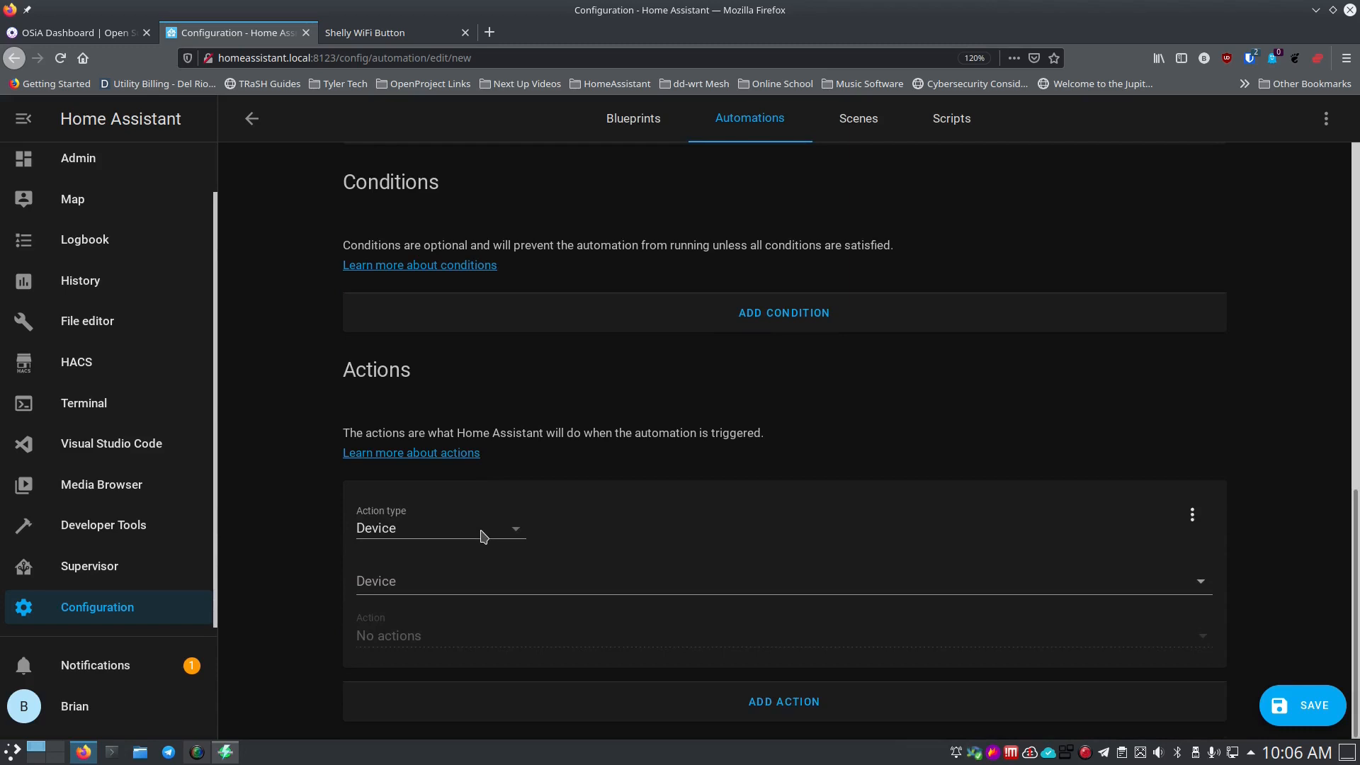
Set the first action to Shop Light 'Turn on Shop Light', then add a second action.
left_click(467, 586)
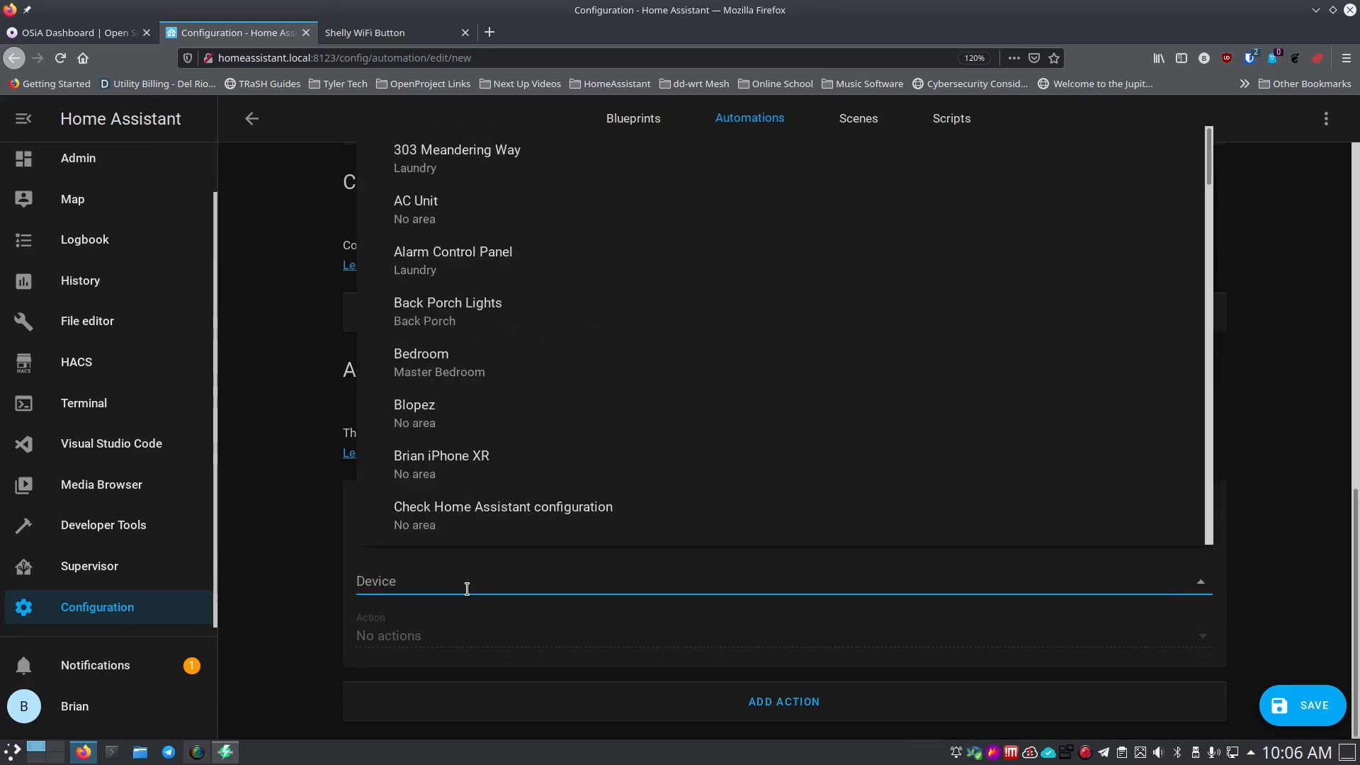
type("office")
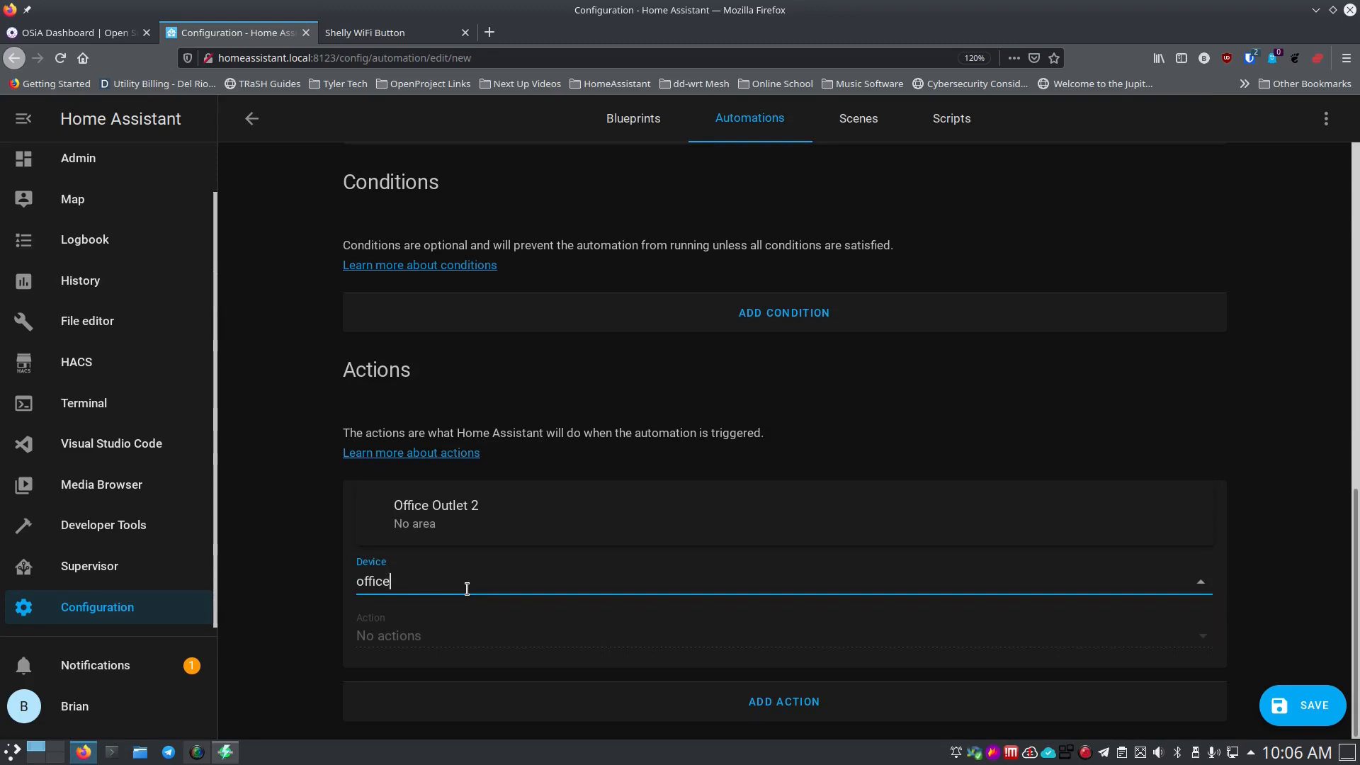
key("BackSpace")
key("BackSpace")
key("BackSpace")
key("BackSpace")
type("shop")
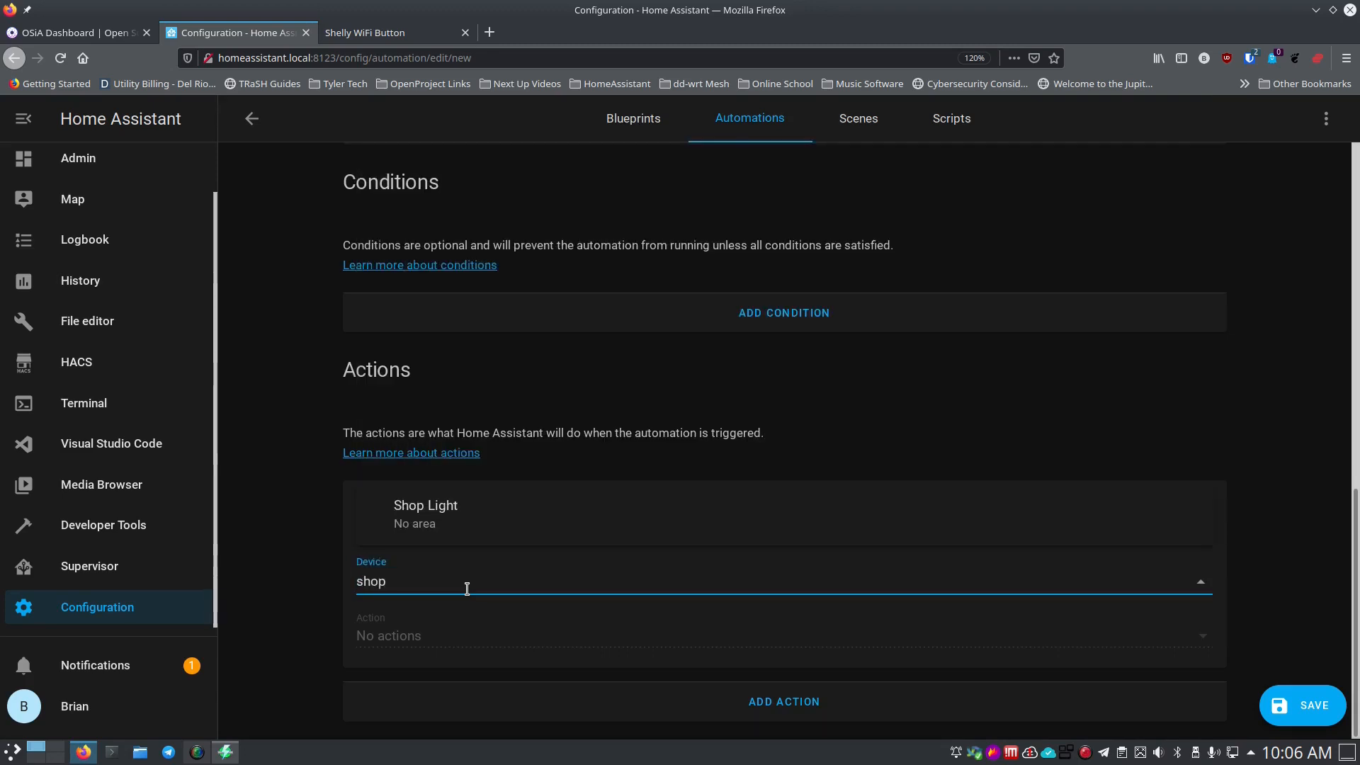
left_click(457, 532)
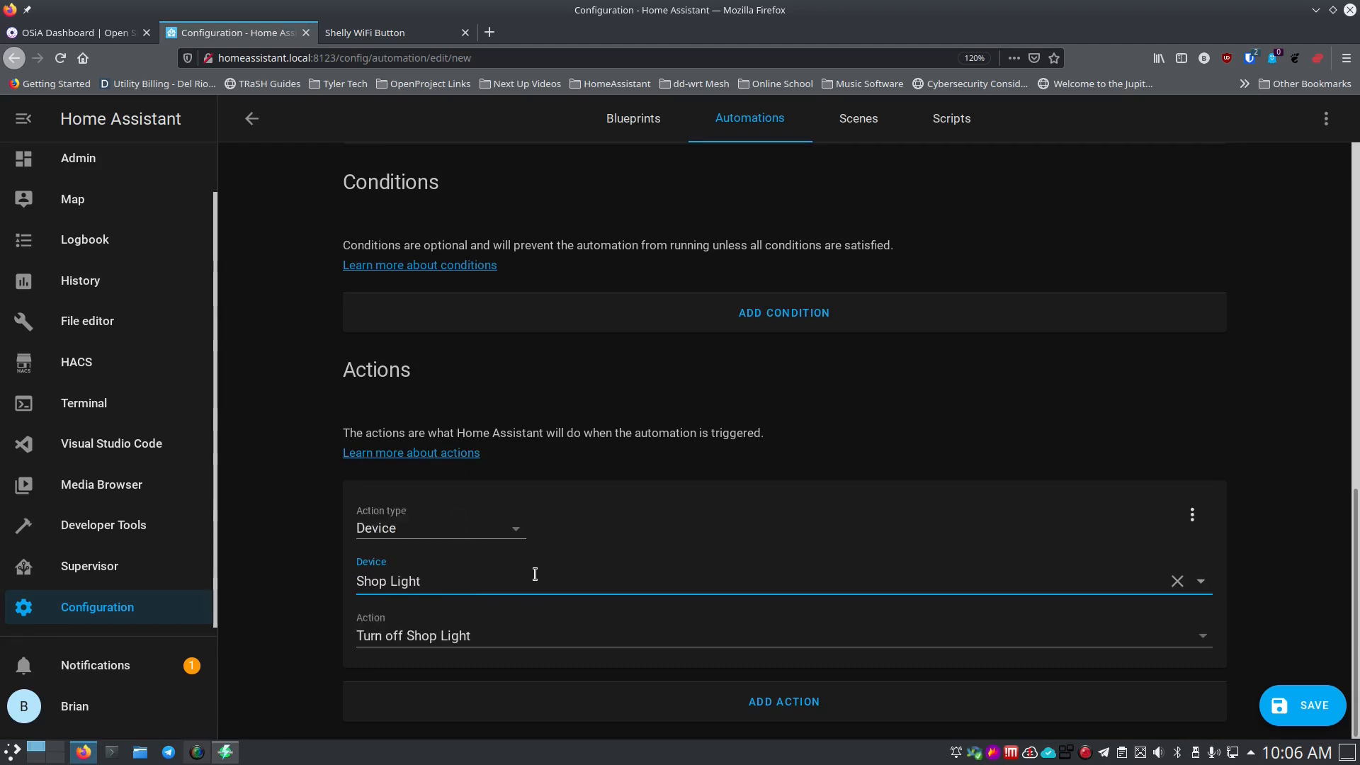
left_click(511, 644)
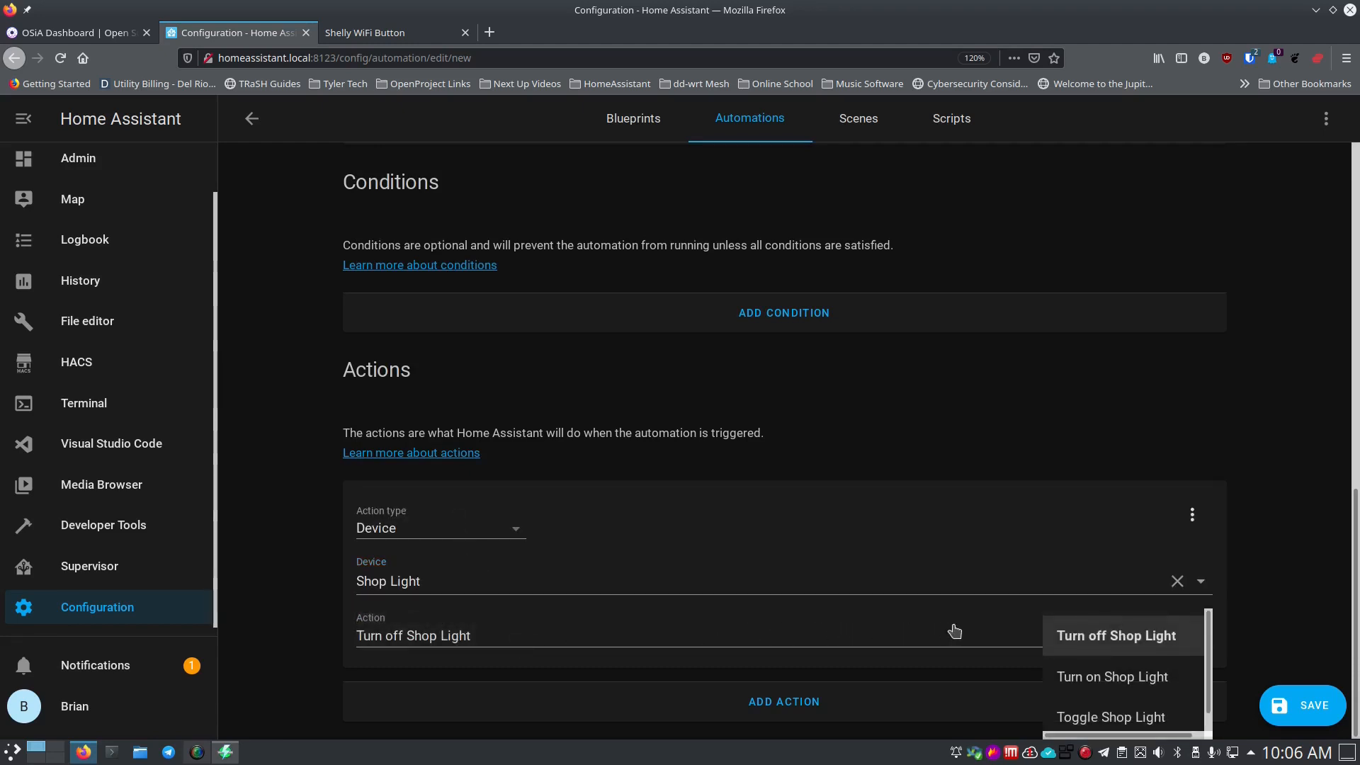
left_click(1087, 681)
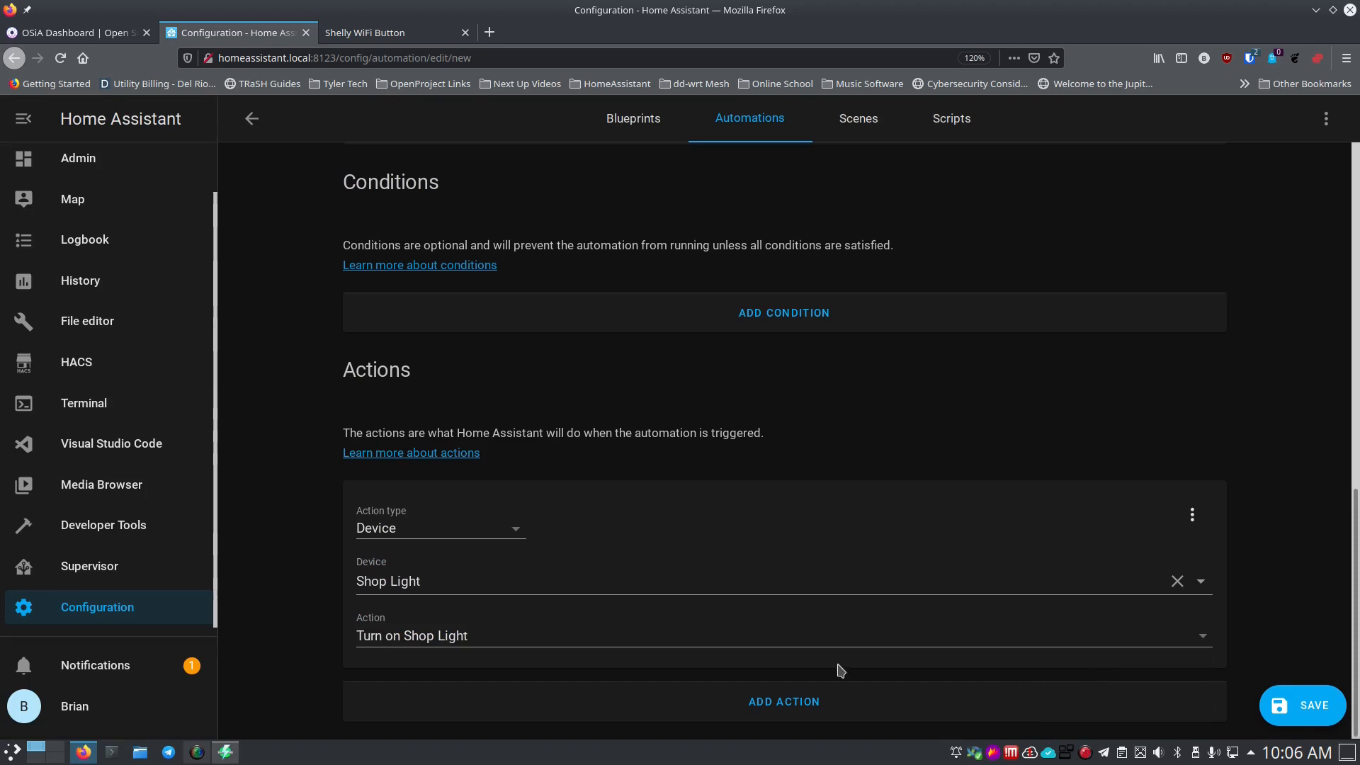
left_click(717, 701)
scroll(293, 623, "down", 3)
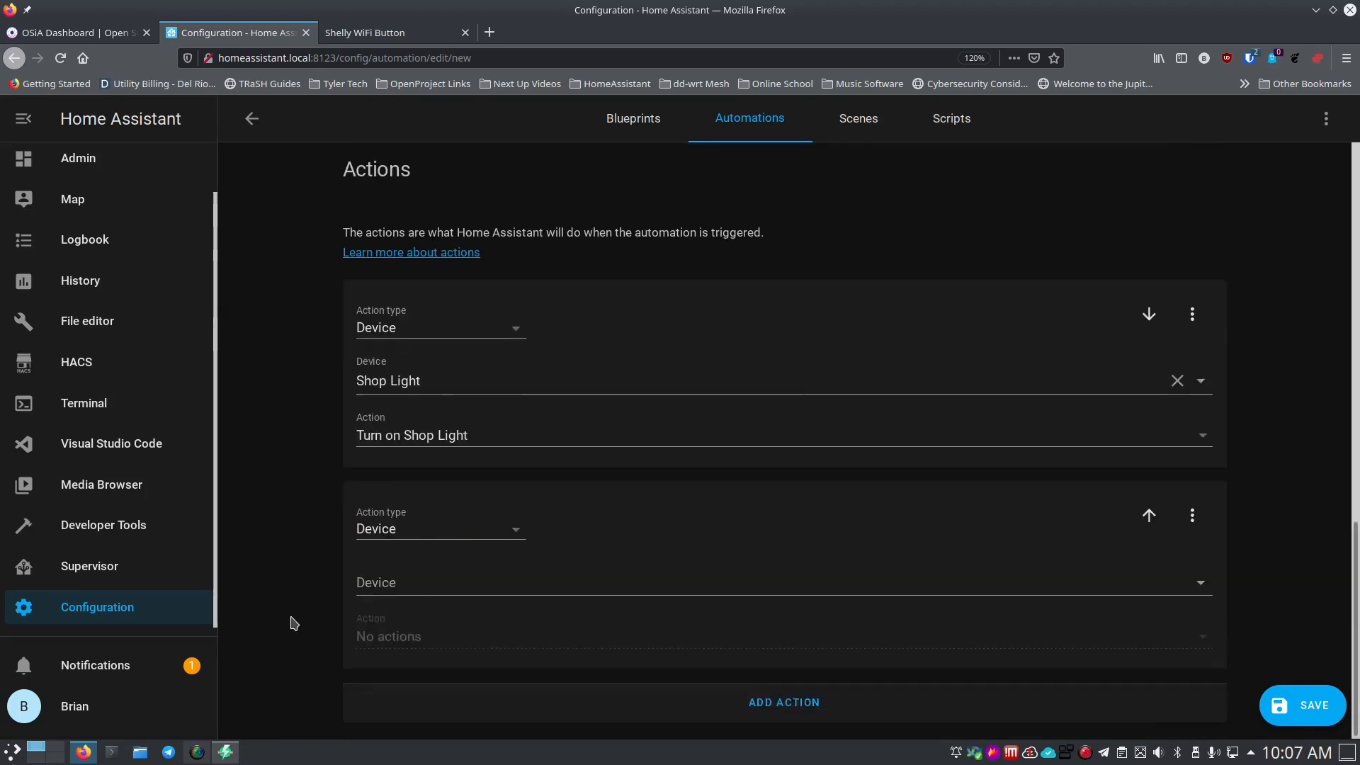
Set the second action to AC Unit 'Turn on AC Unit'.
left_click(441, 585)
type("ac")
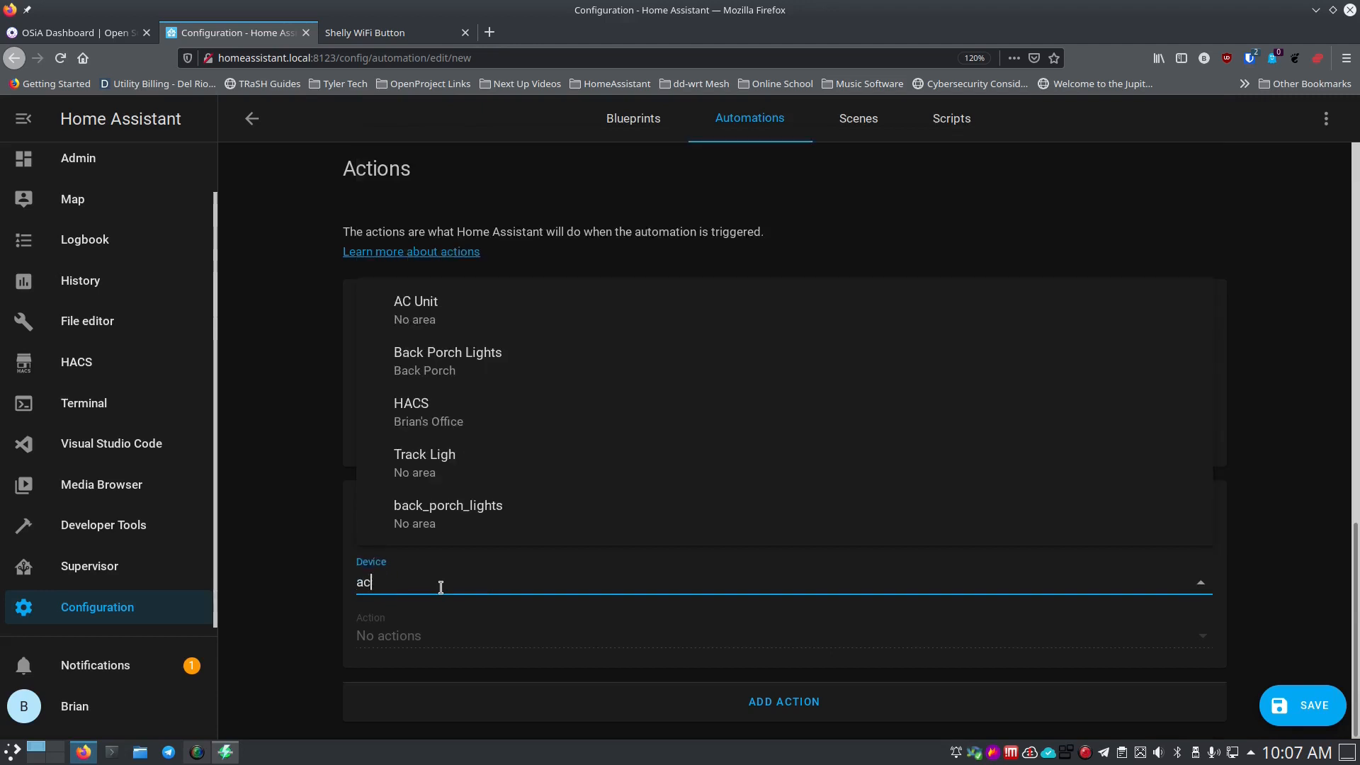
left_click(432, 317)
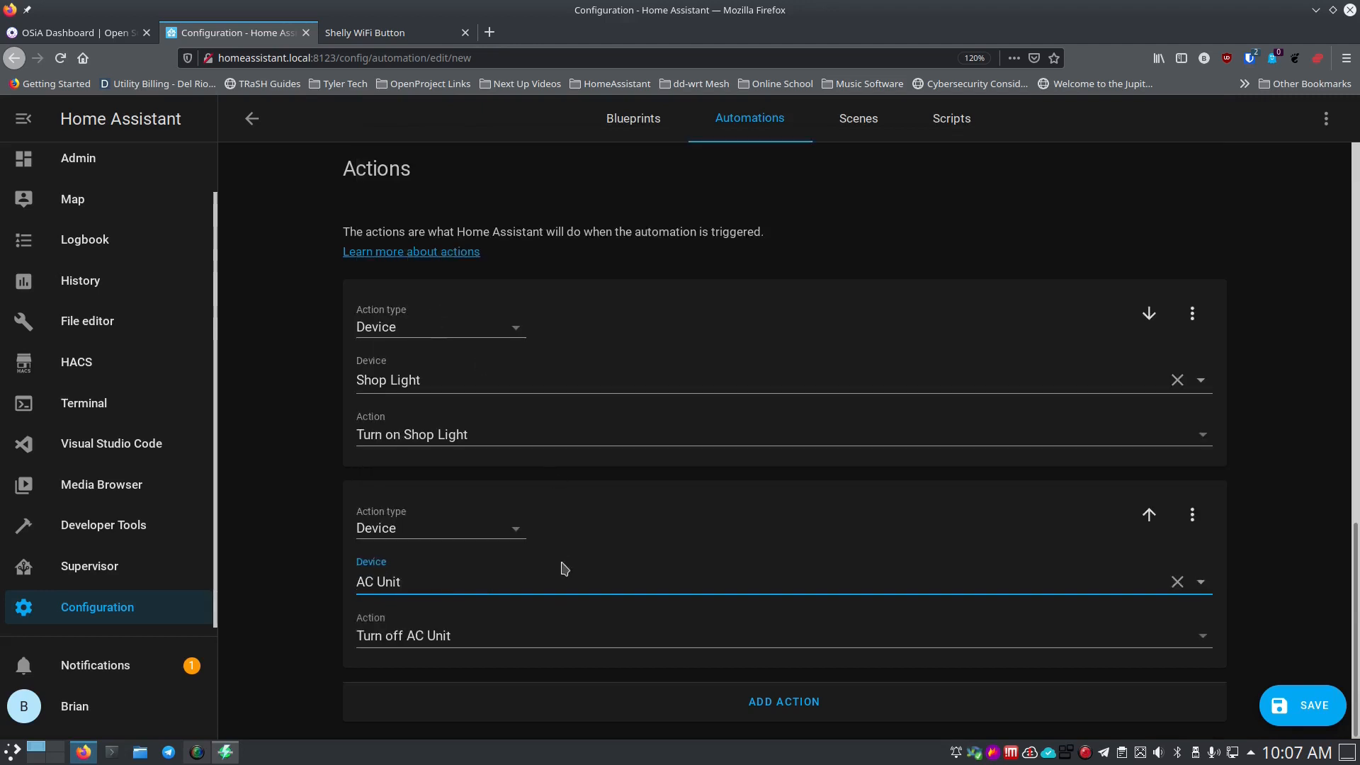
left_click(527, 645)
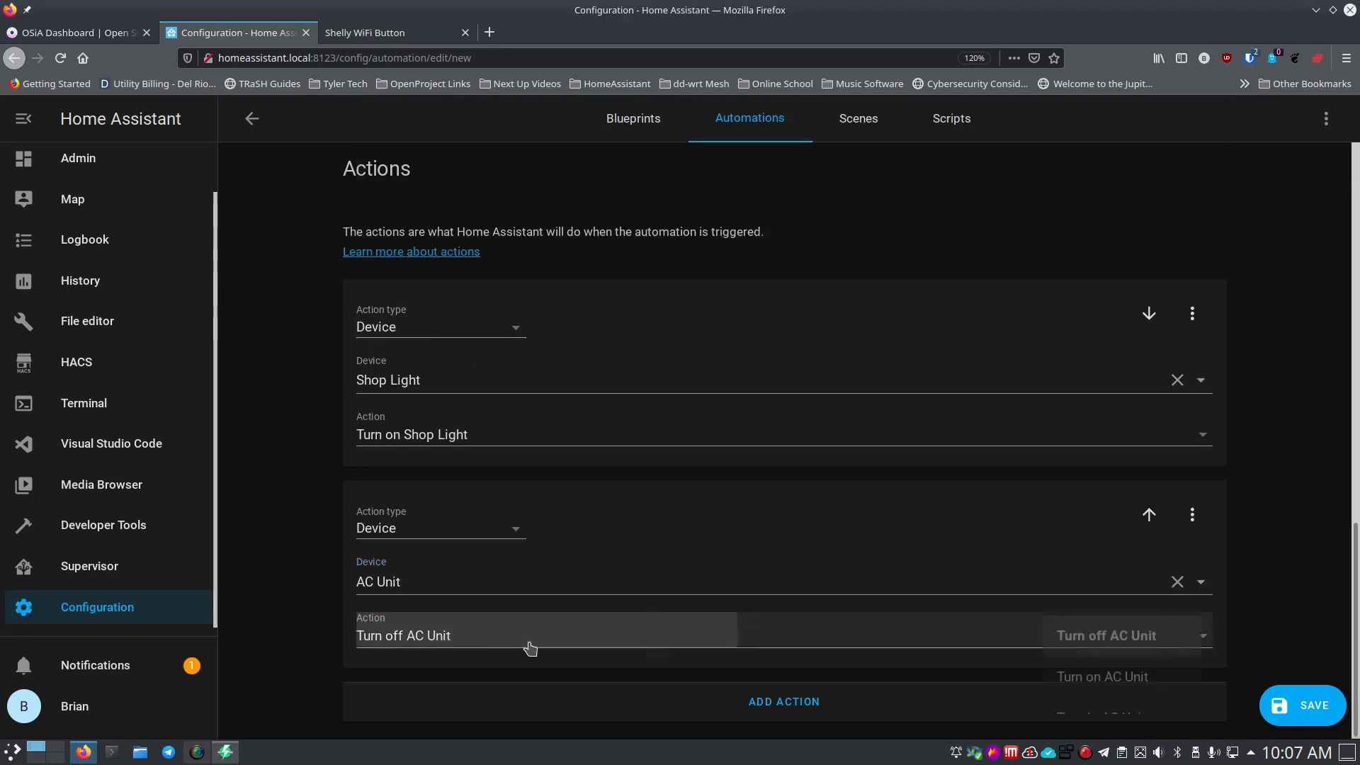
left_click(1058, 677)
Save the automation.
left_click(1294, 709)
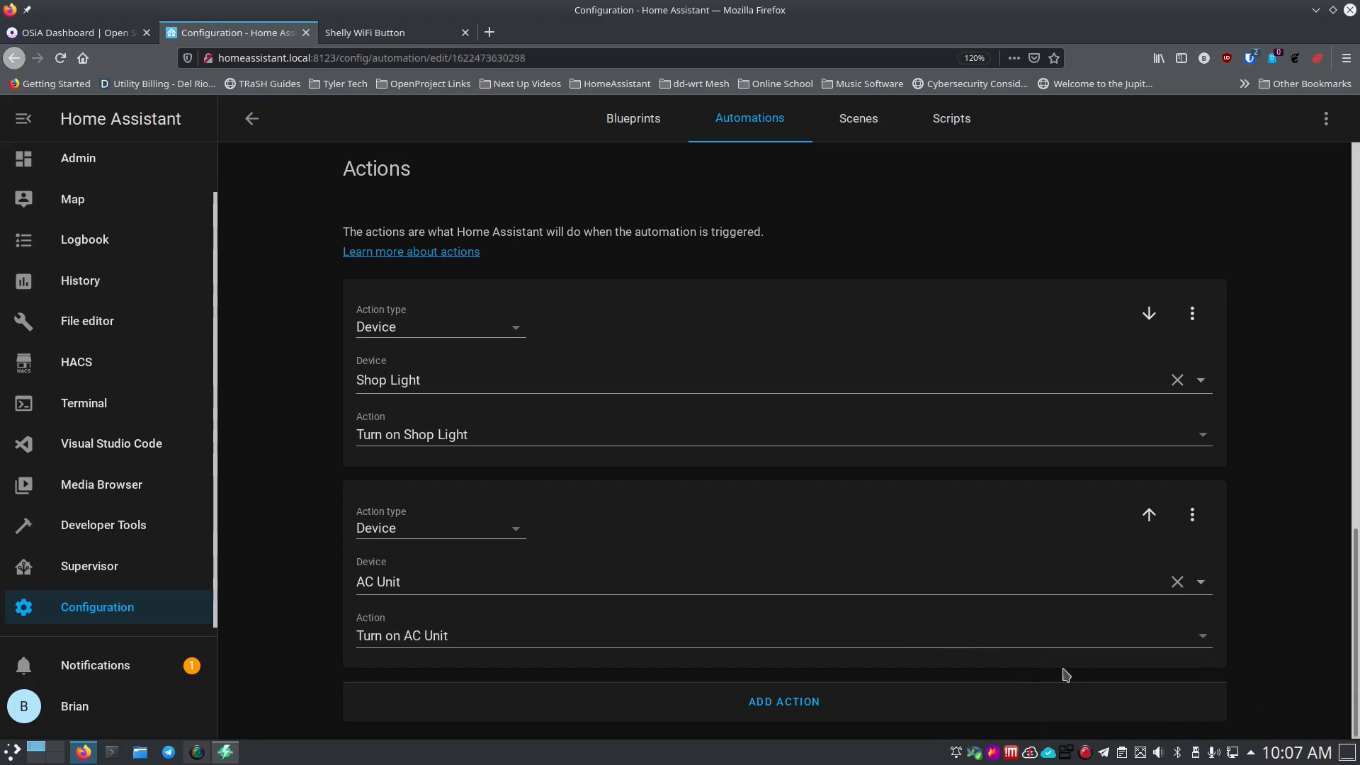
scroll(914, 560, "up", 2)
scroll(909, 563, "up", 10)
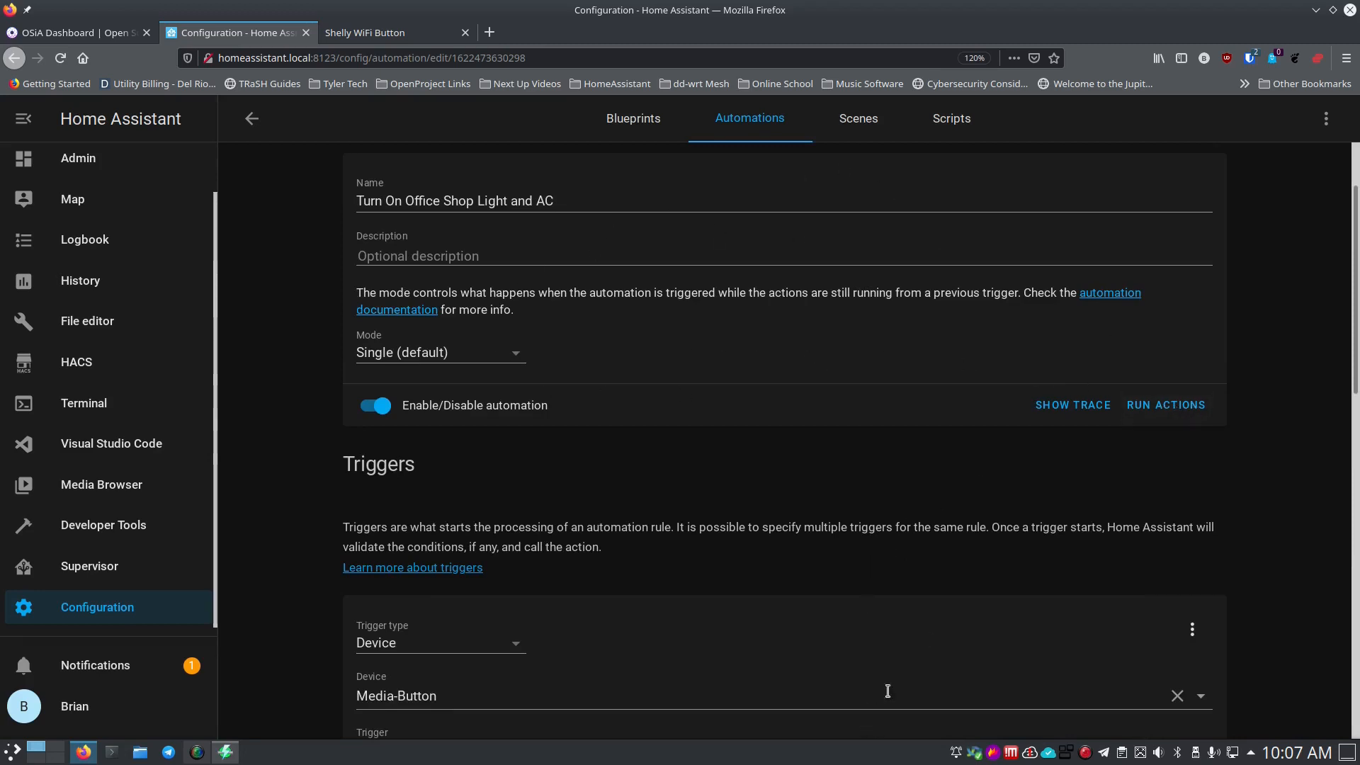
Run the automation's actions as a test, then go to the Admin dashboard.
left_click(1166, 415)
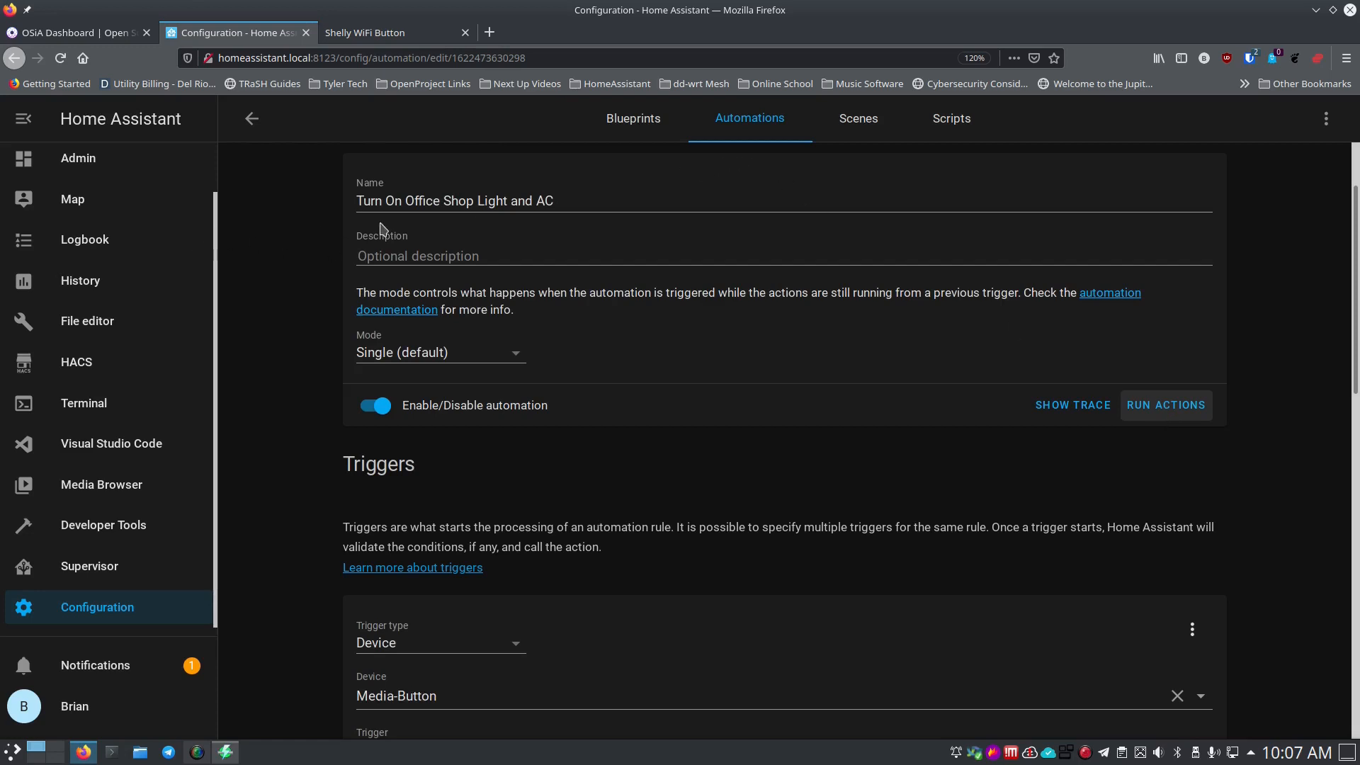
left_click(85, 200)
left_click(85, 205)
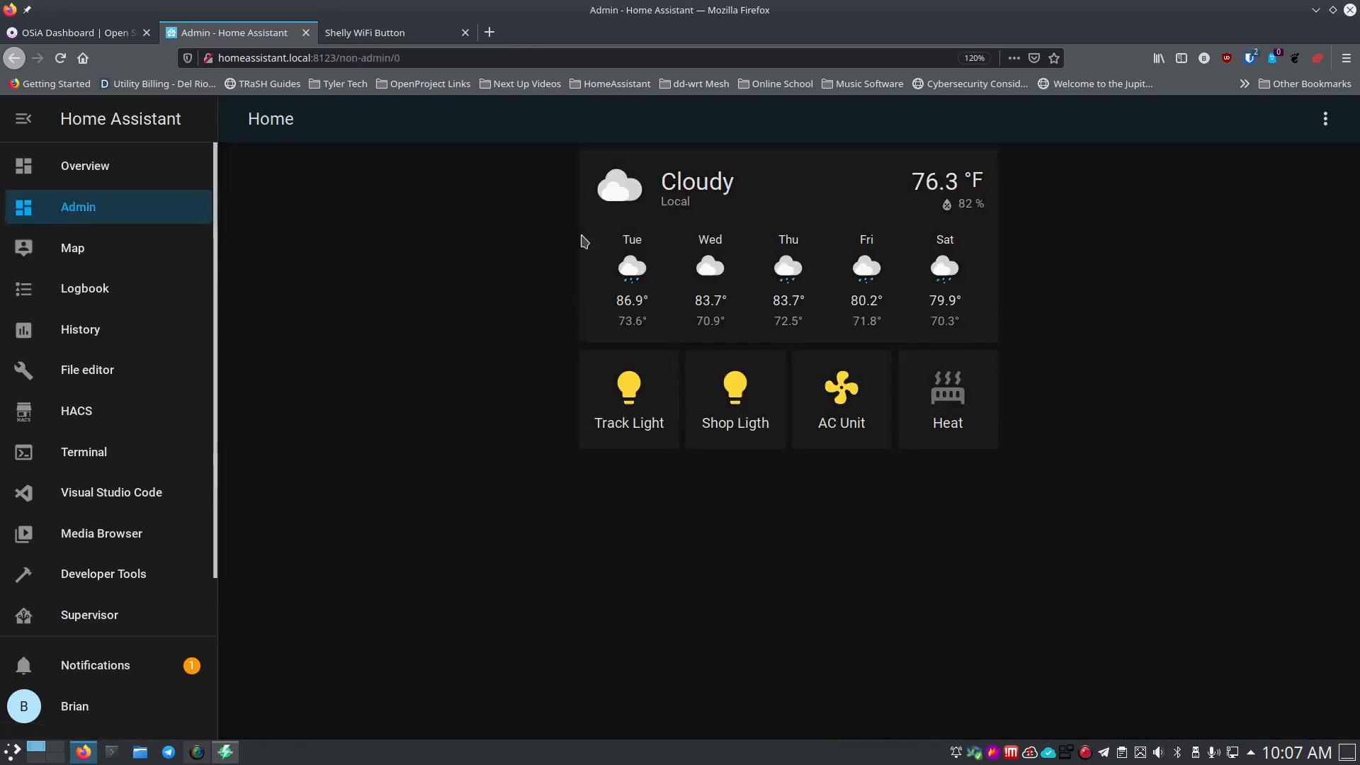
Toggle the AC Unit, Track Light and Shop Light tiles on the Admin dashboard.
left_click(854, 402)
left_click(630, 400)
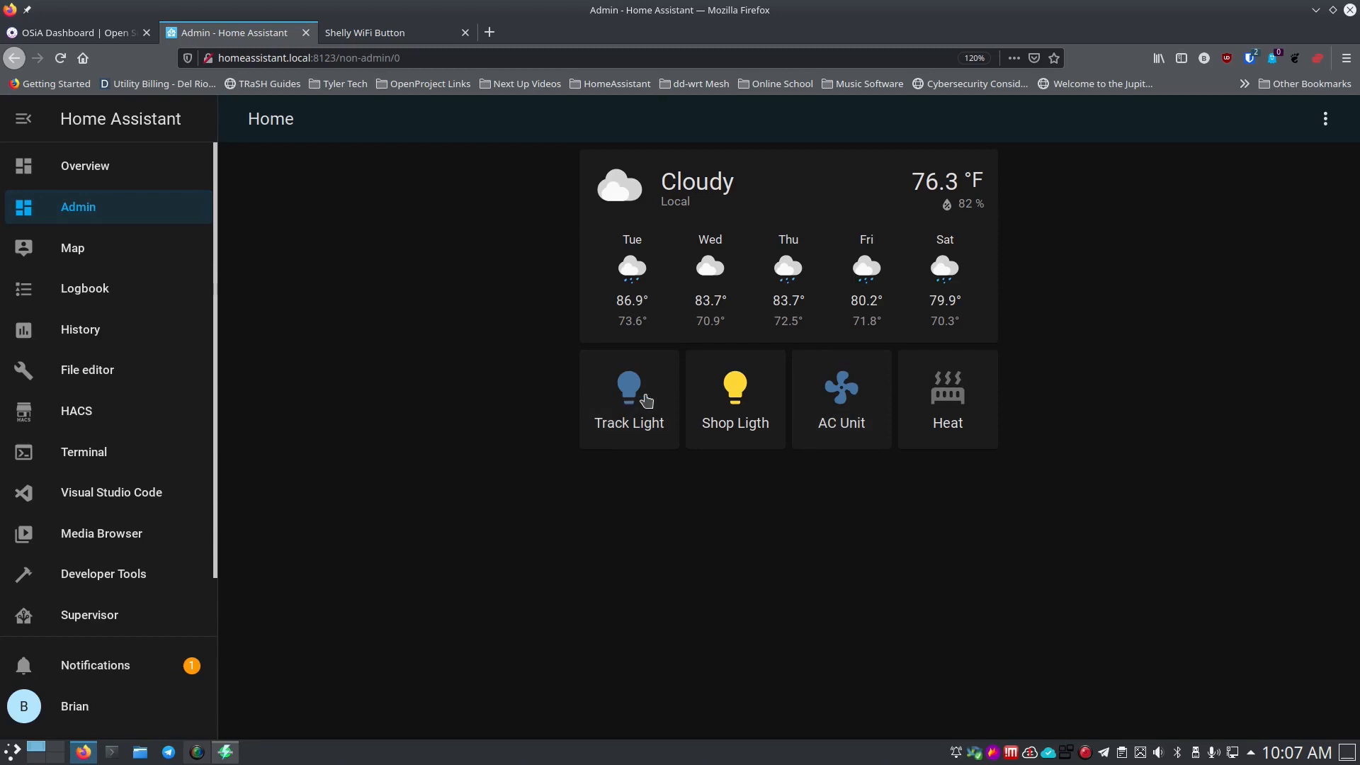
left_click(716, 395)
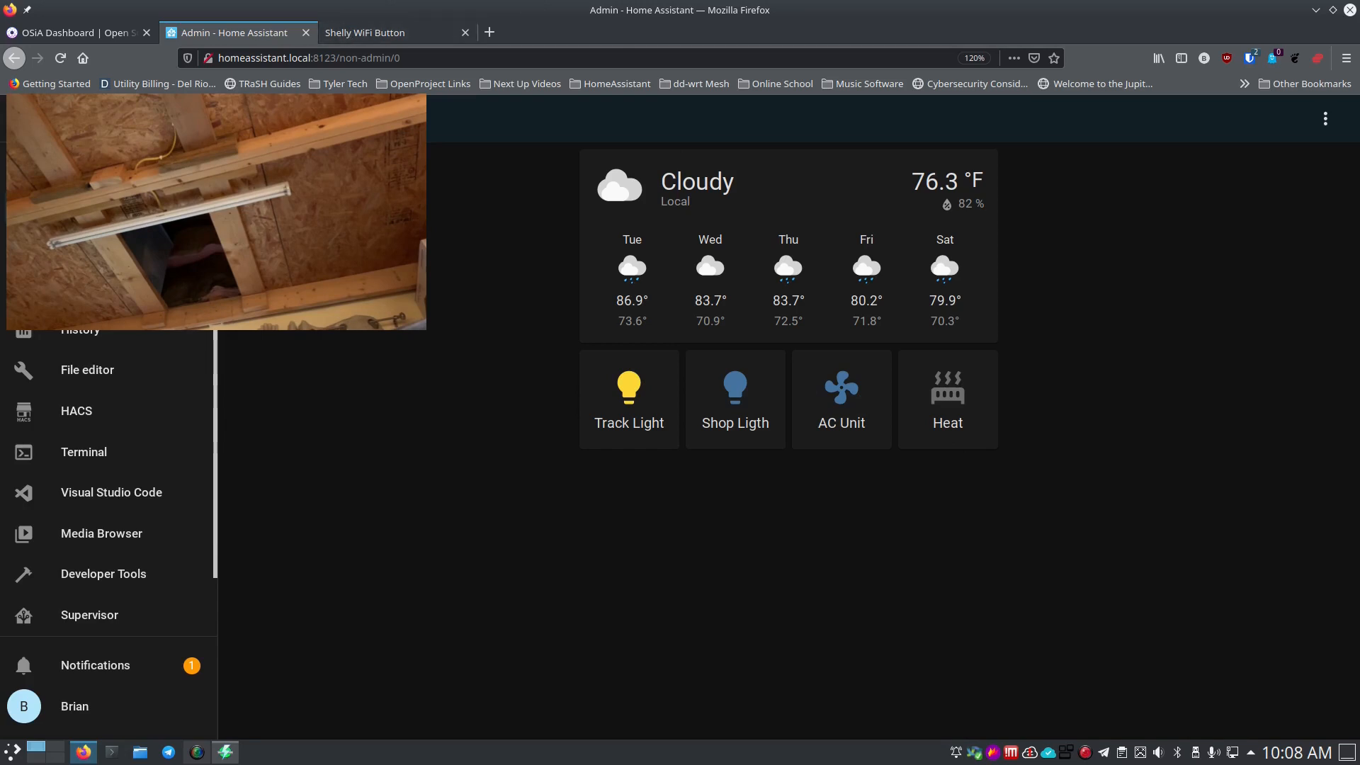
Open the 'Turn On Office Shop Light and AC' automation from the Automations list.
scroll(101, 598, "down", 1)
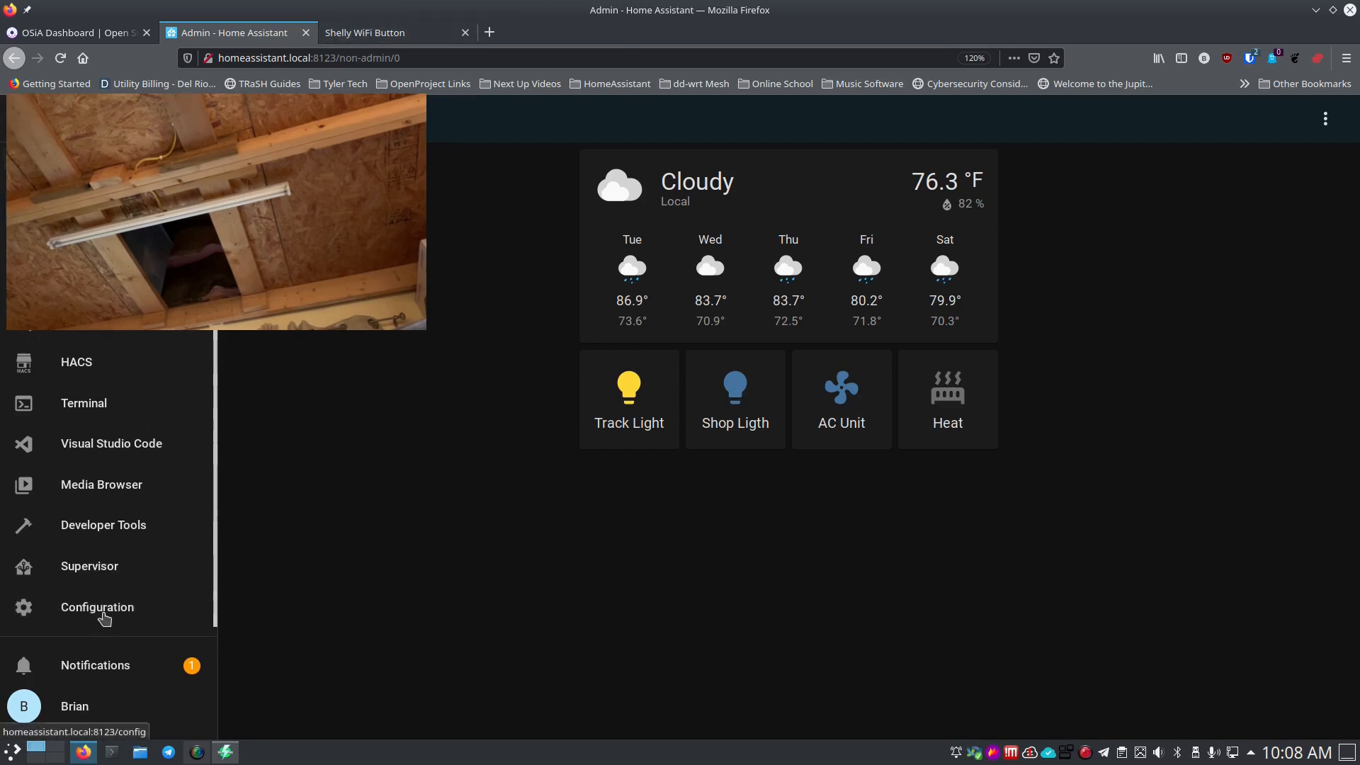
left_click(104, 619)
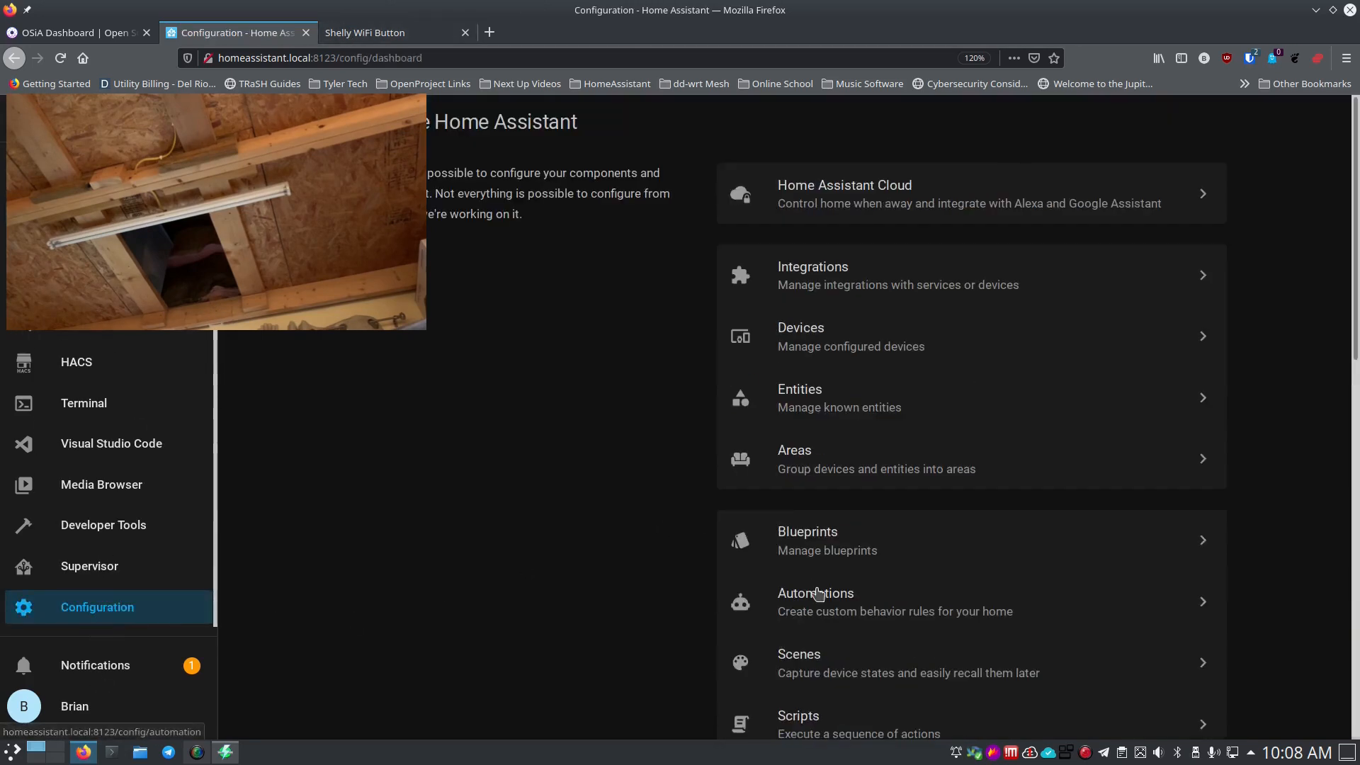
left_click(819, 618)
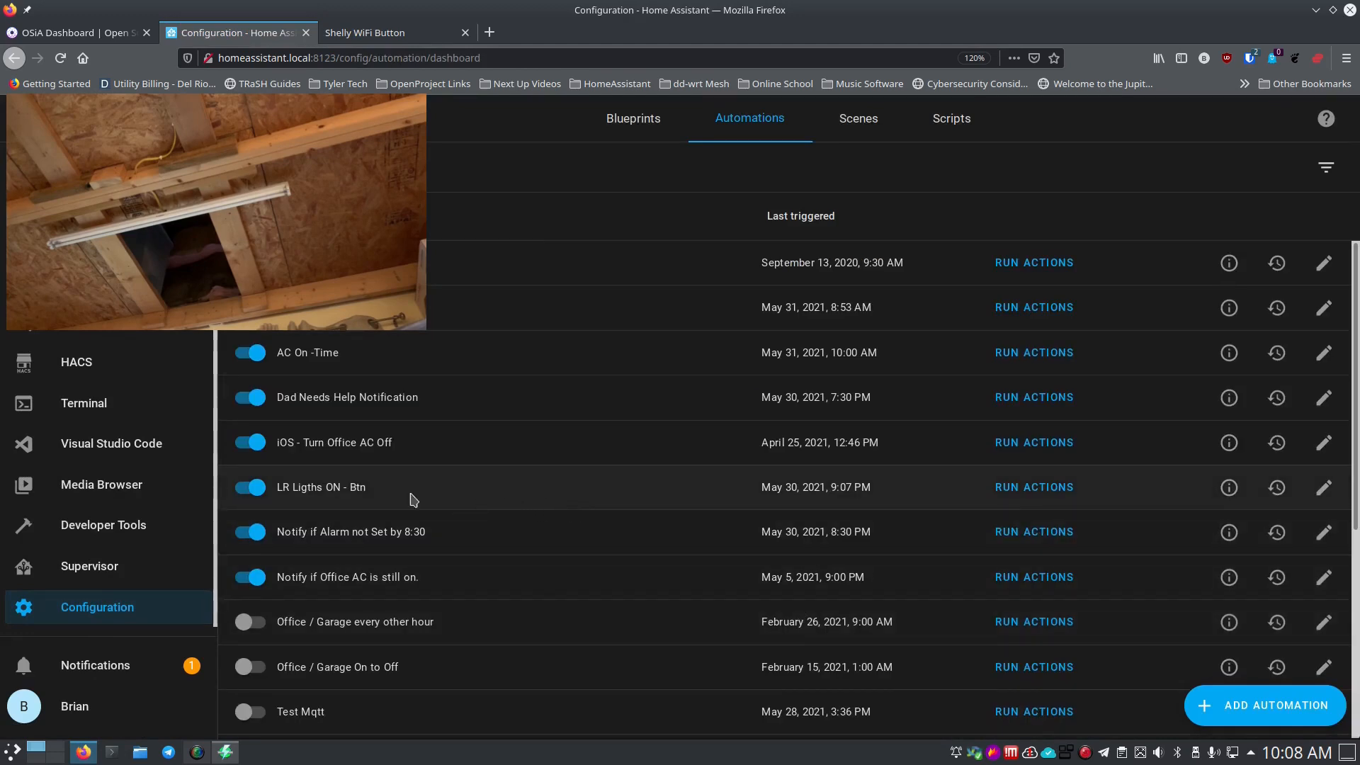
scroll(348, 486, "down", 5)
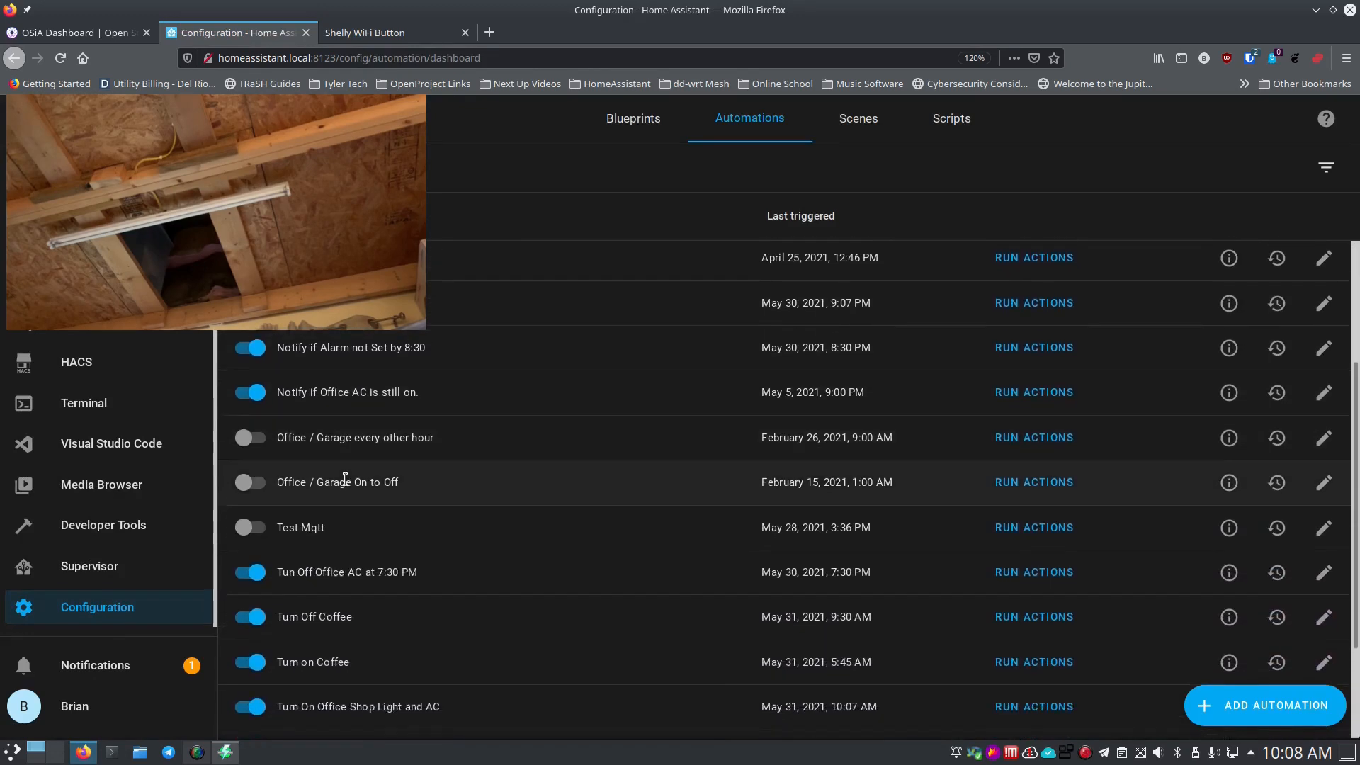
scroll(347, 485, "down", 2)
scroll(347, 485, "up", 3)
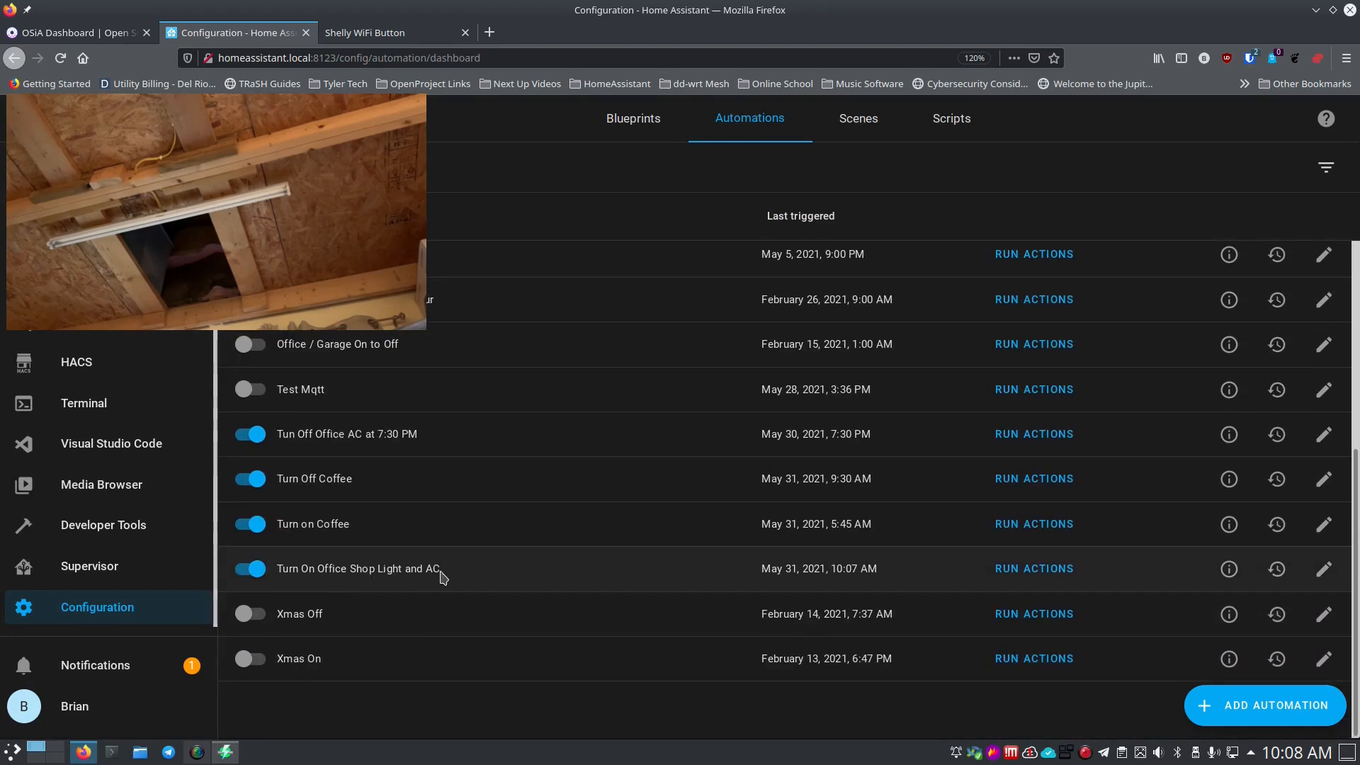
left_click(1324, 569)
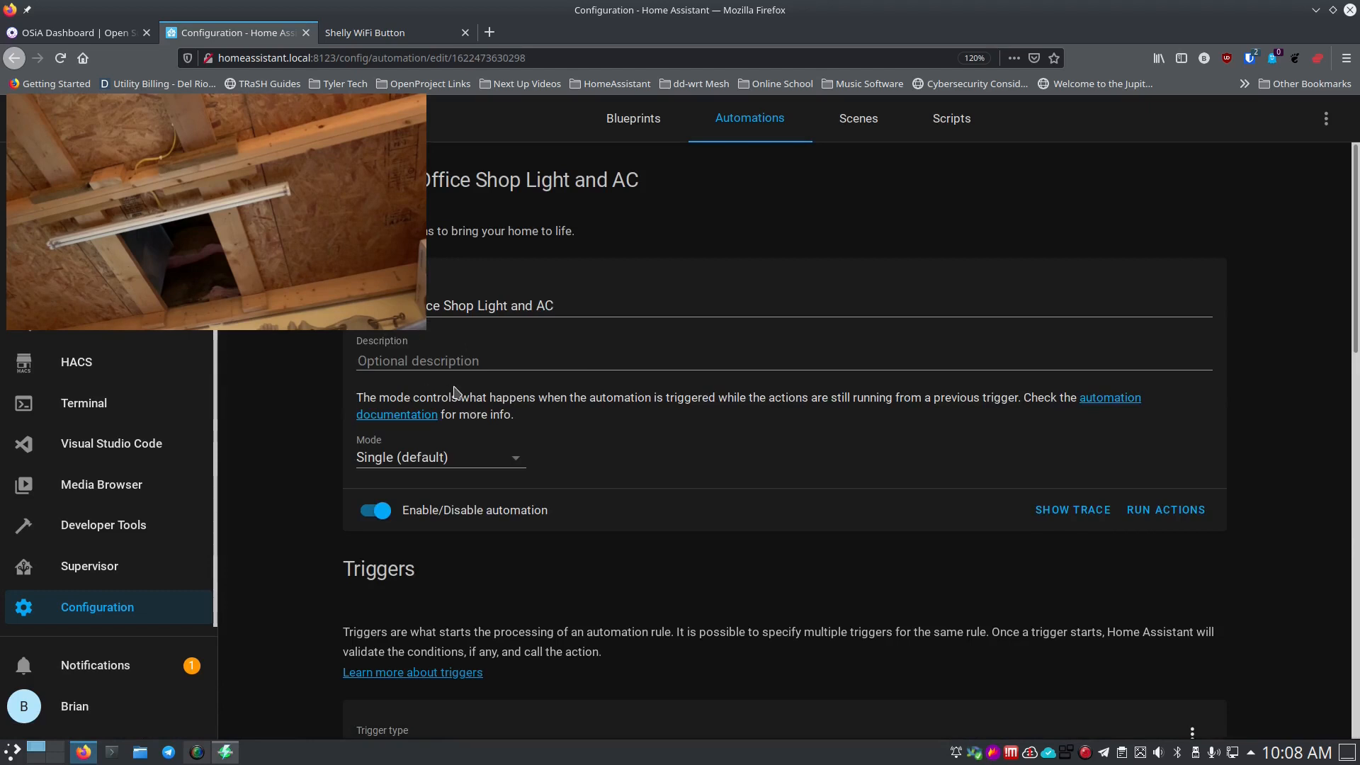
Scroll through its Media-Button trigger and Shop Light and AC Unit actions.
scroll(318, 456, "down", 7)
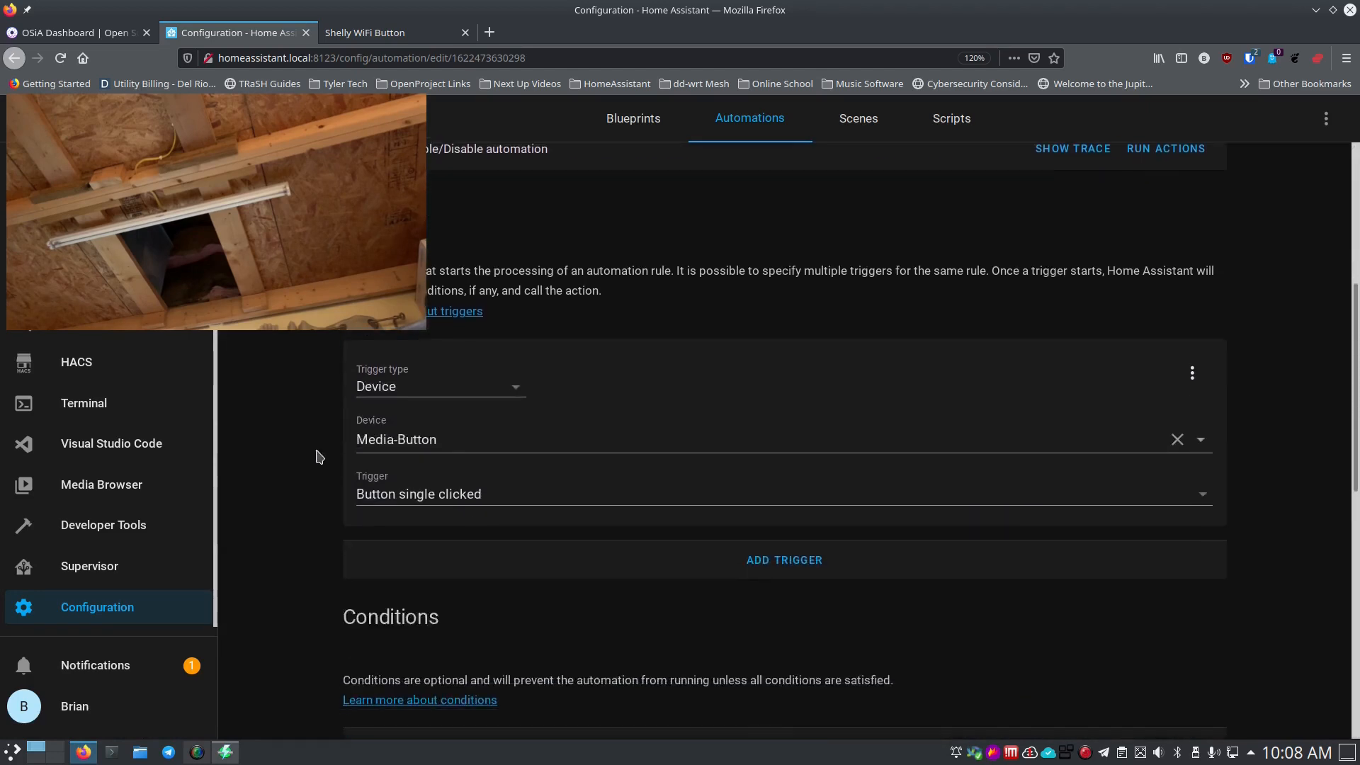
scroll(318, 457, "down", 3)
scroll(317, 457, "up", 4)
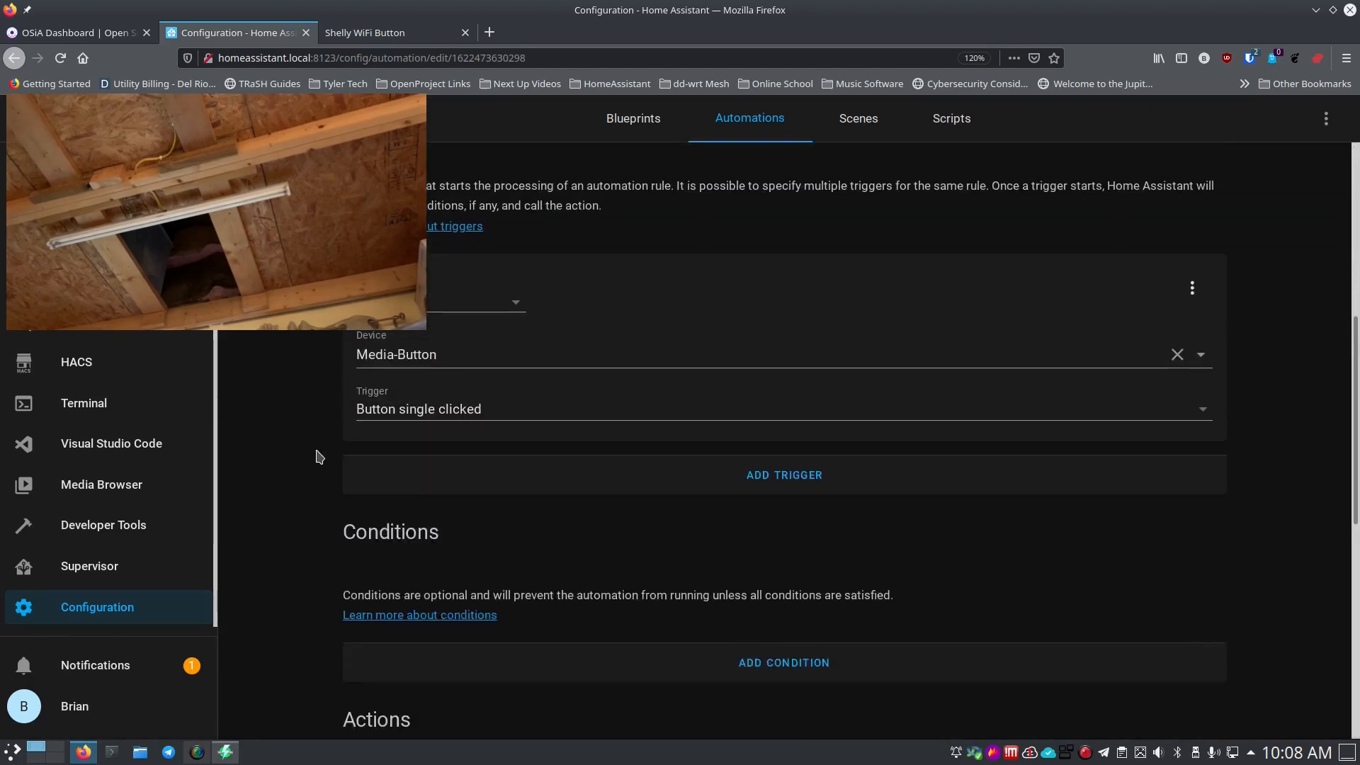
scroll(318, 457, "up", 2)
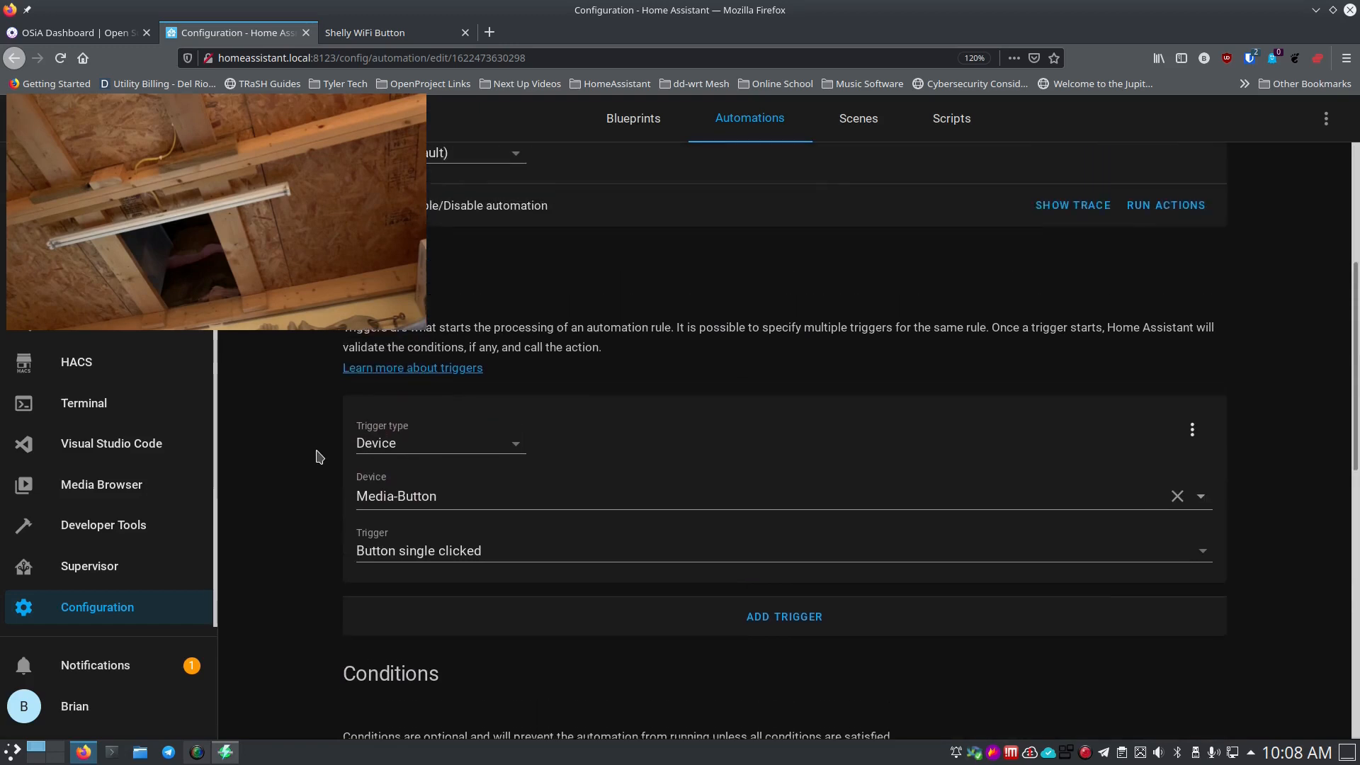
scroll(318, 457, "down", 1)
scroll(297, 480, "down", 6)
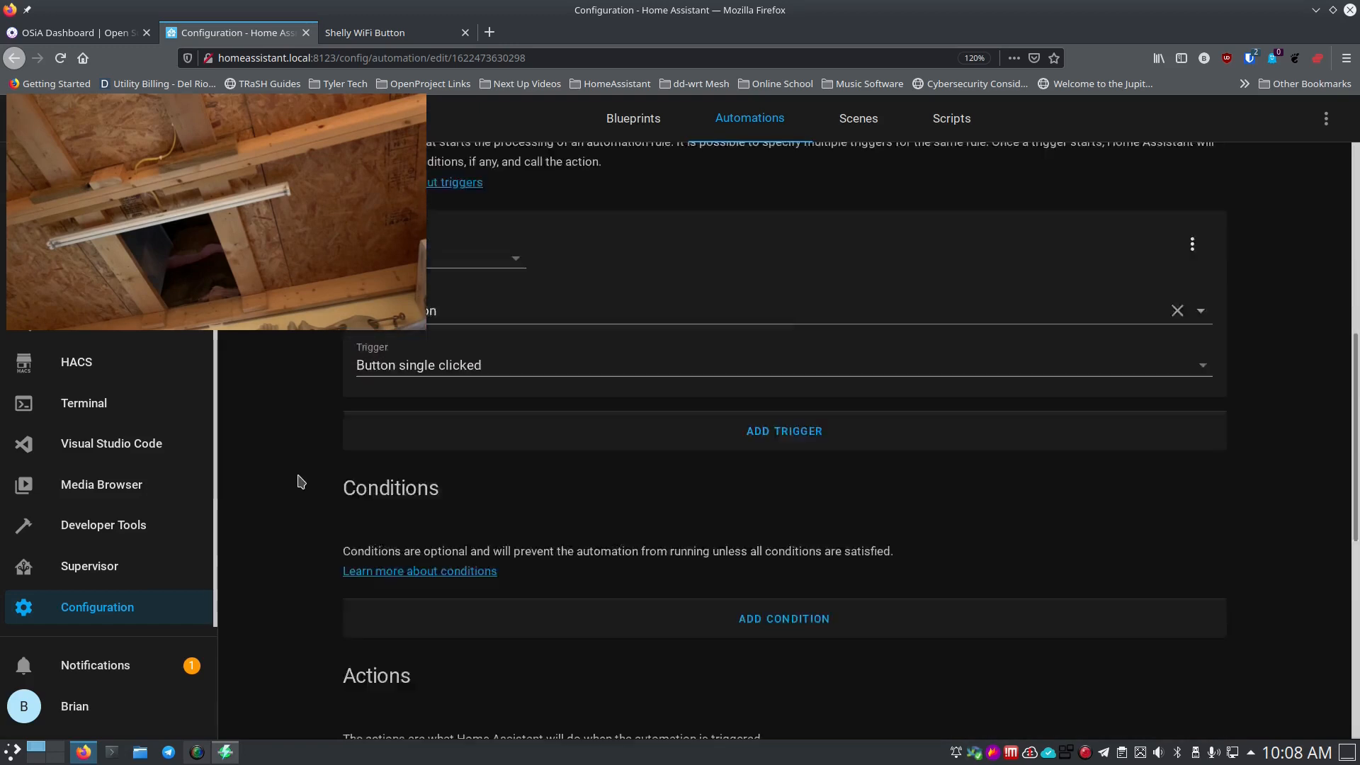
scroll(312, 486, "down", 2)
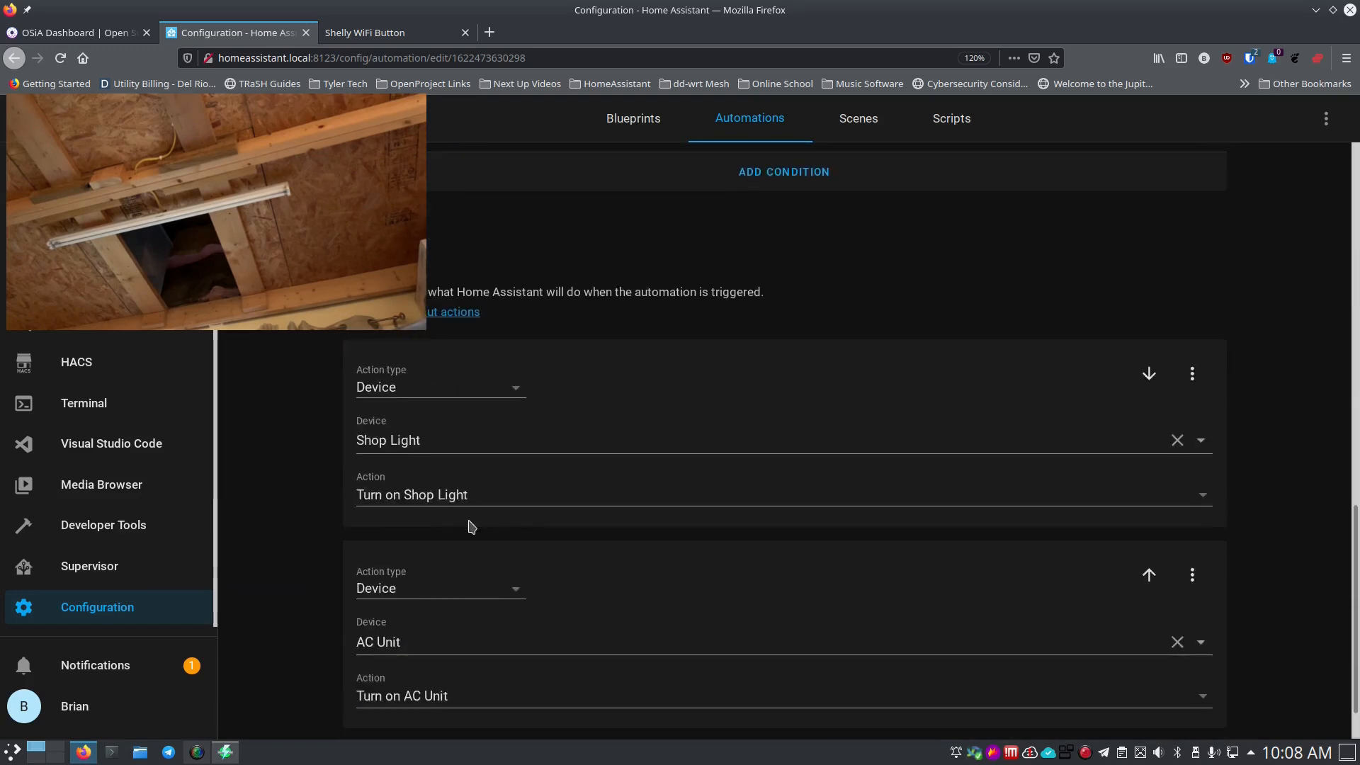
scroll(454, 603, "down", 1)
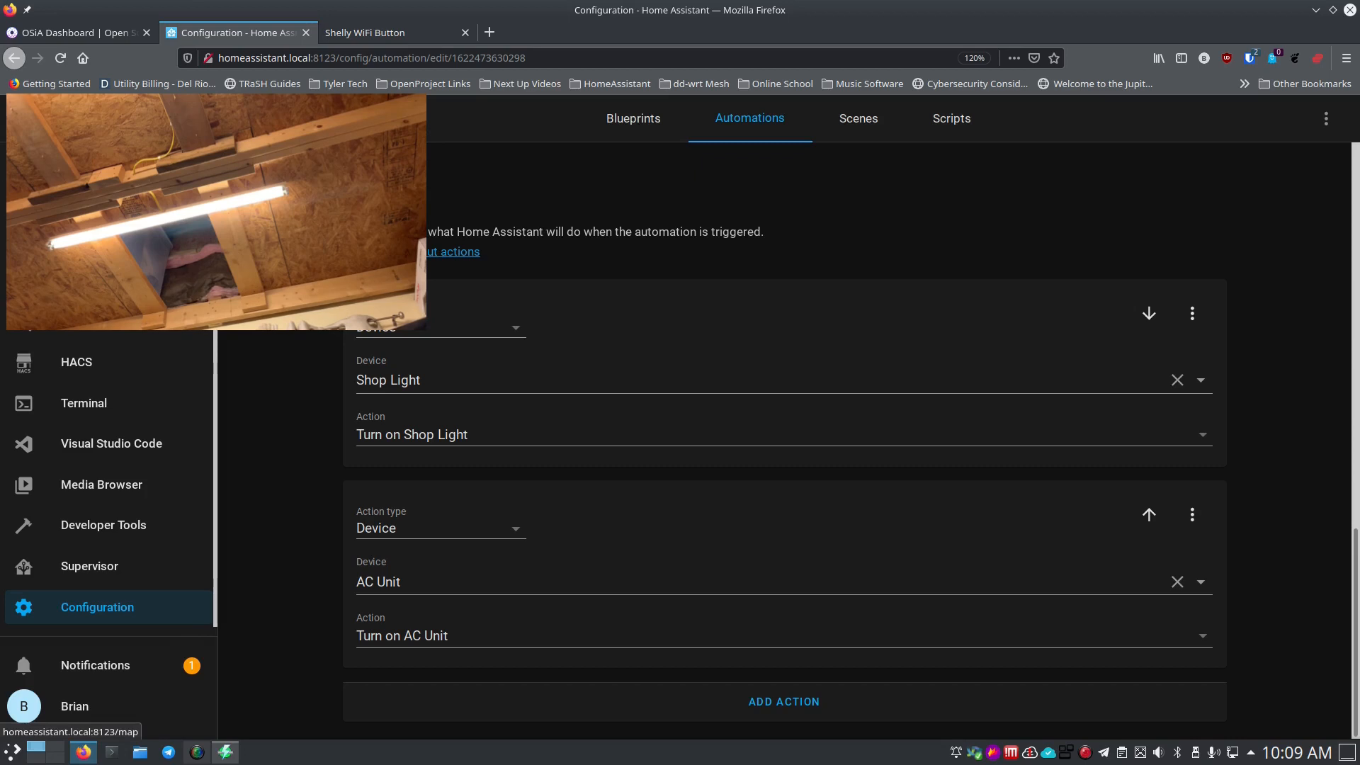
Return to the Admin dashboard via Map.
left_click(78, 199)
scroll(78, 202, "up", 2)
left_click(78, 205)
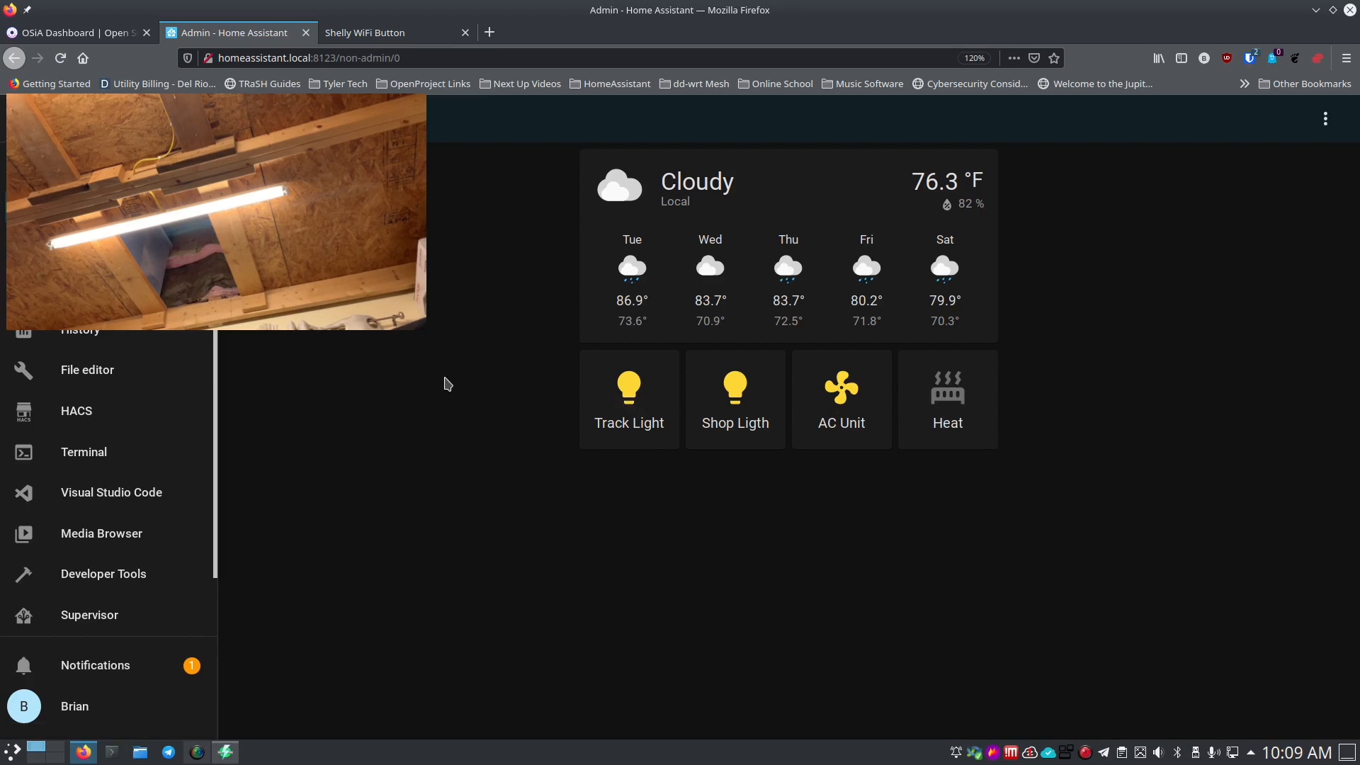
Switch off the AC Unit and start a new empty automation from Configuration > Automations.
left_click(850, 394)
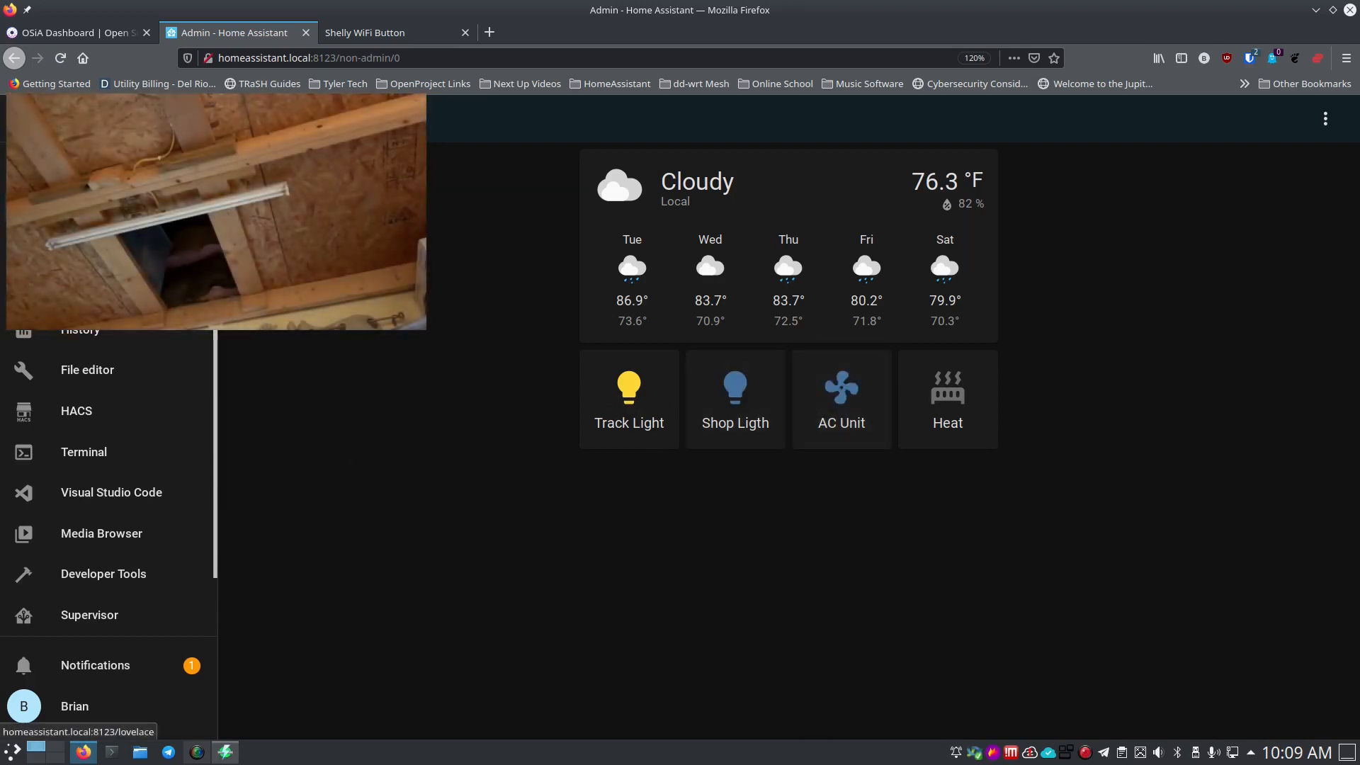
scroll(100, 507, "down", 1)
left_click(107, 611)
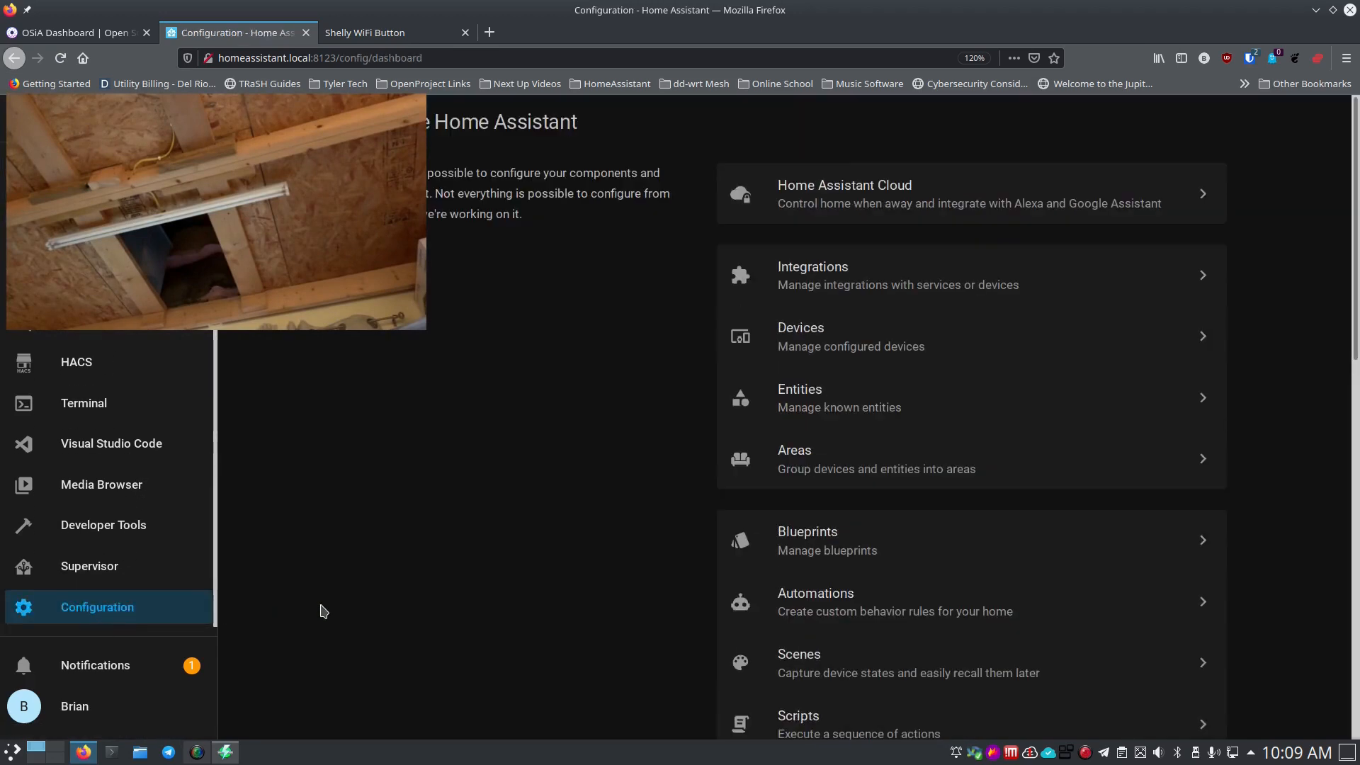
left_click(825, 598)
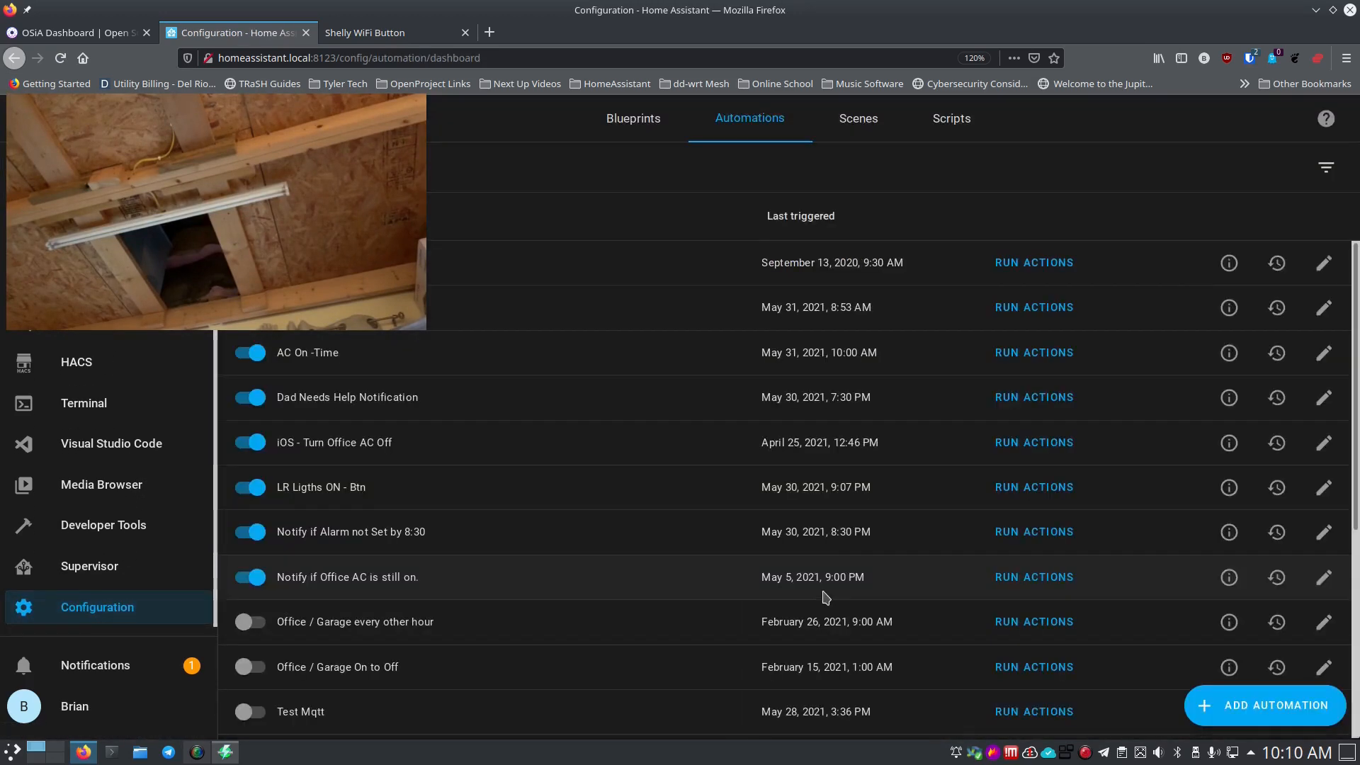
left_click(1266, 705)
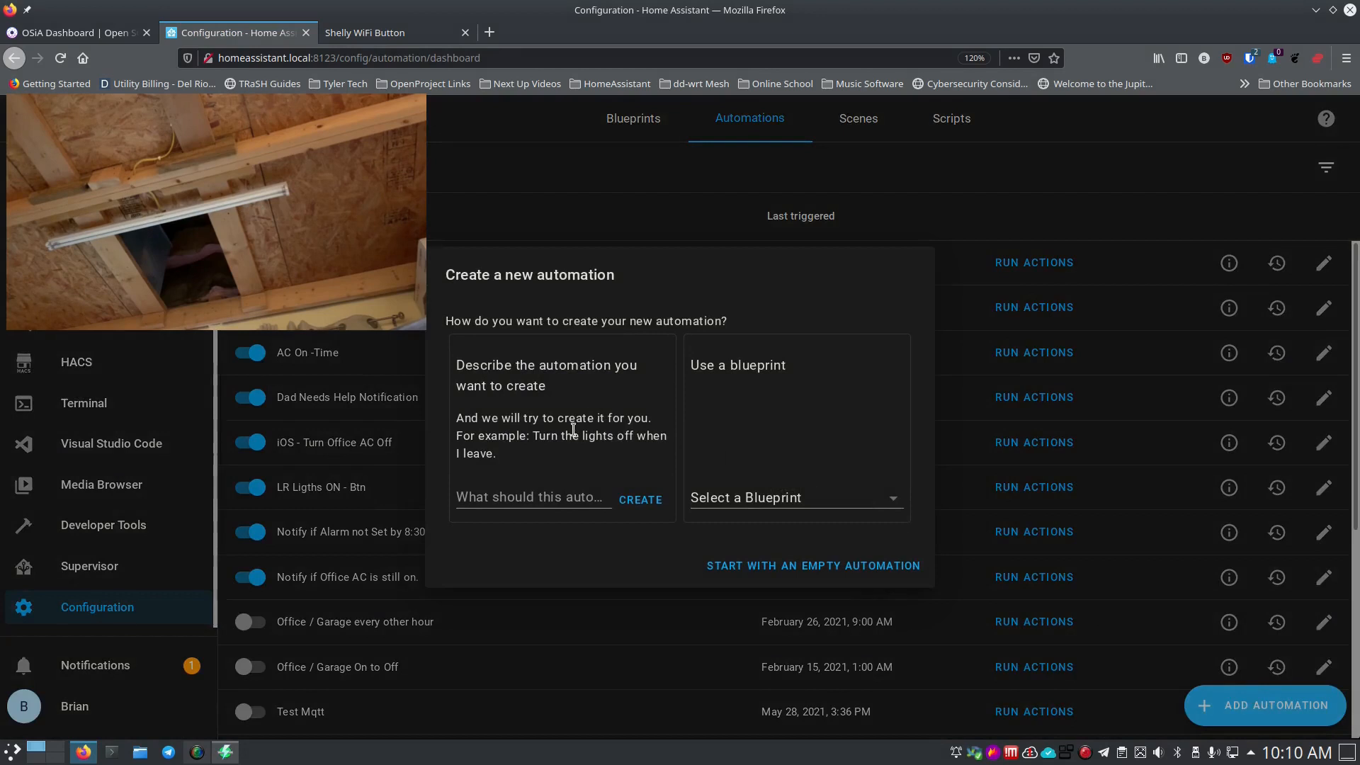
left_click(741, 565)
Rename the new automation to 'Shop Light and AC'.
left_click(593, 307)
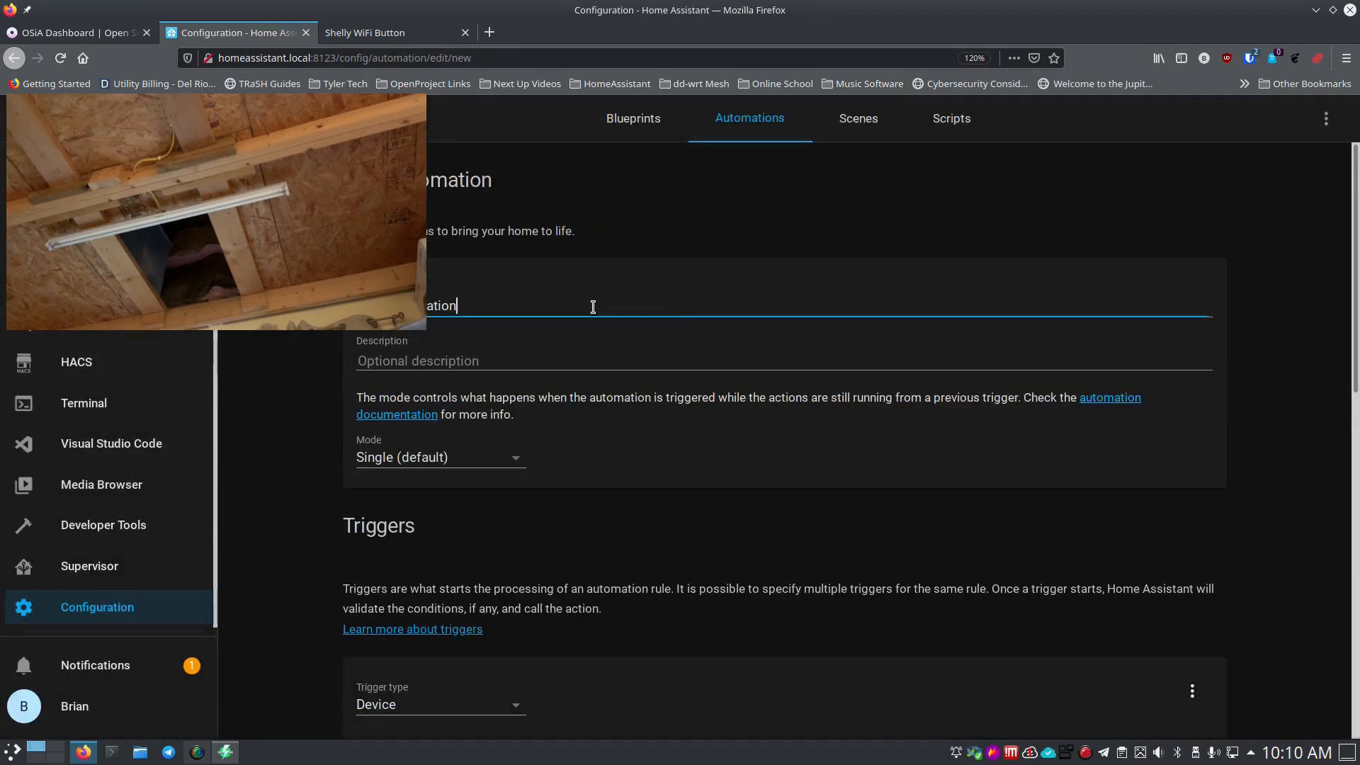
key("BackSpace")
key("BackSpace")
key("BackSpace")
key("BackSpace")
key("BackSpace")
key("BackSpace")
key("BackSpace")
key("BackSpace")
key("BackSpace")
key("BackSpace")
key("BackSpace")
key("BackSpace")
key("BackSpace")
key("BackSpace")
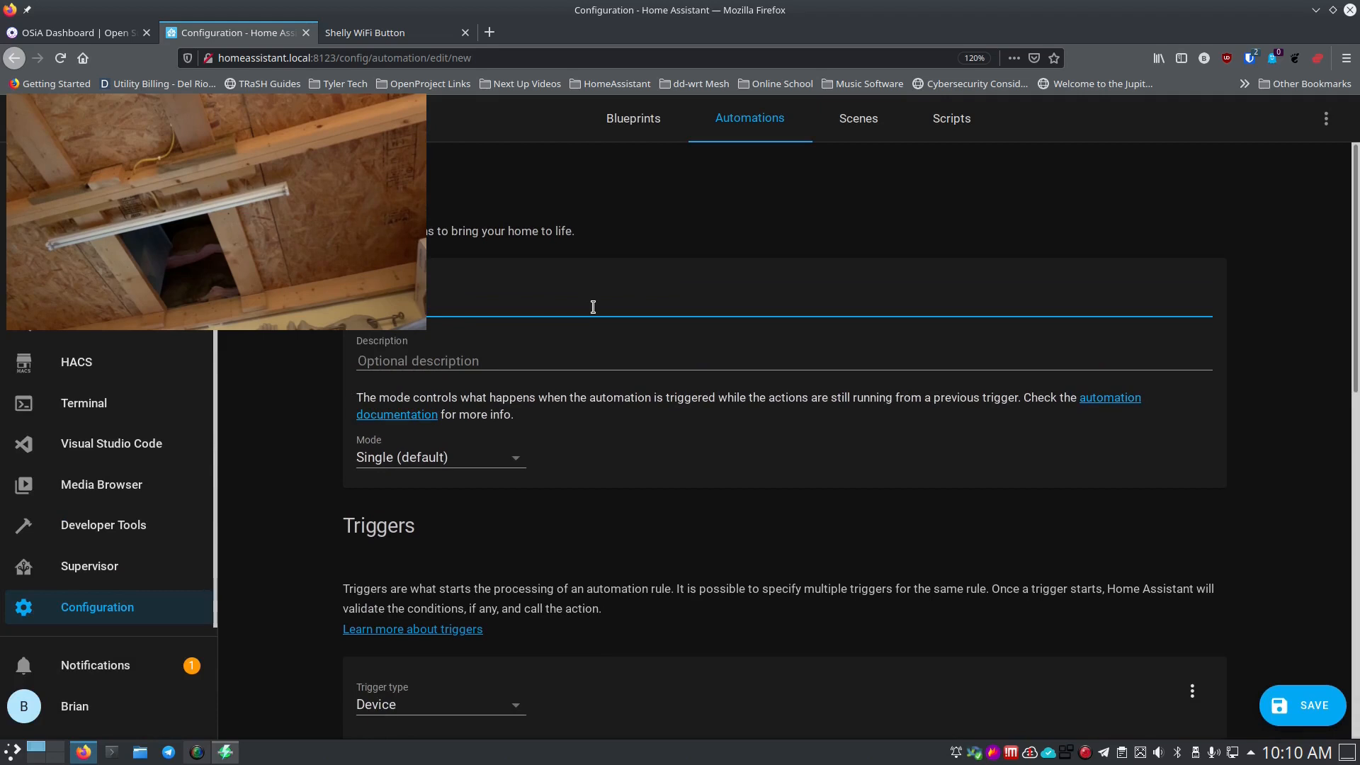
type("Shop Light an")
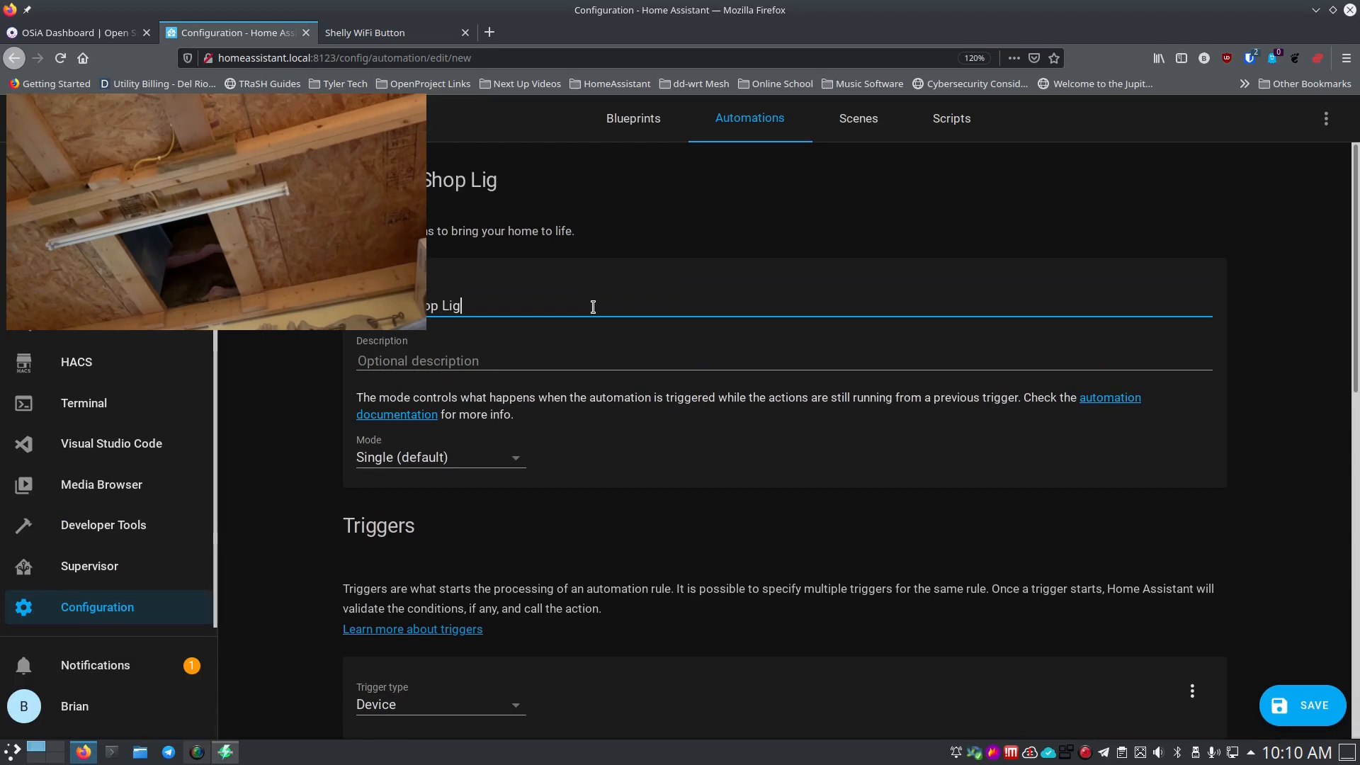
type("d ac")
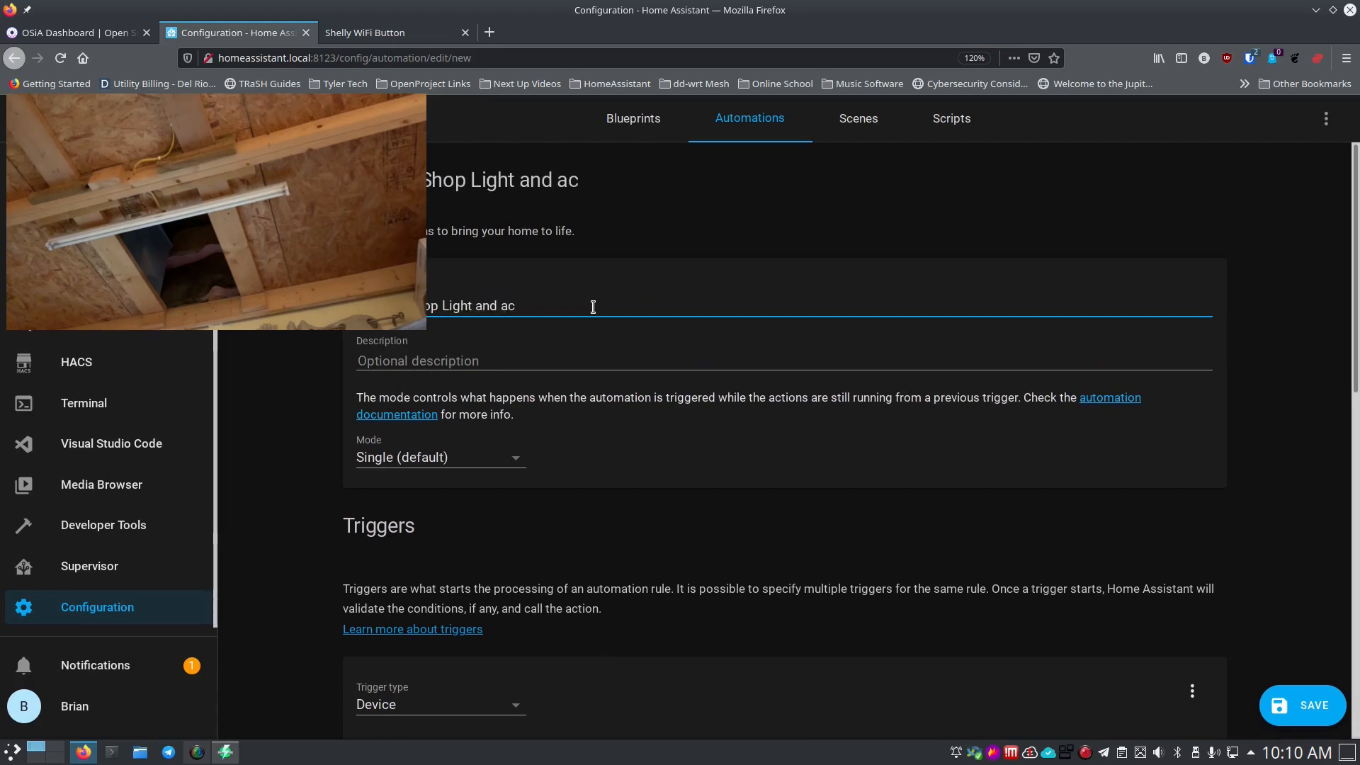
key("BackSpace")
key("BackSpace")
type("AC")
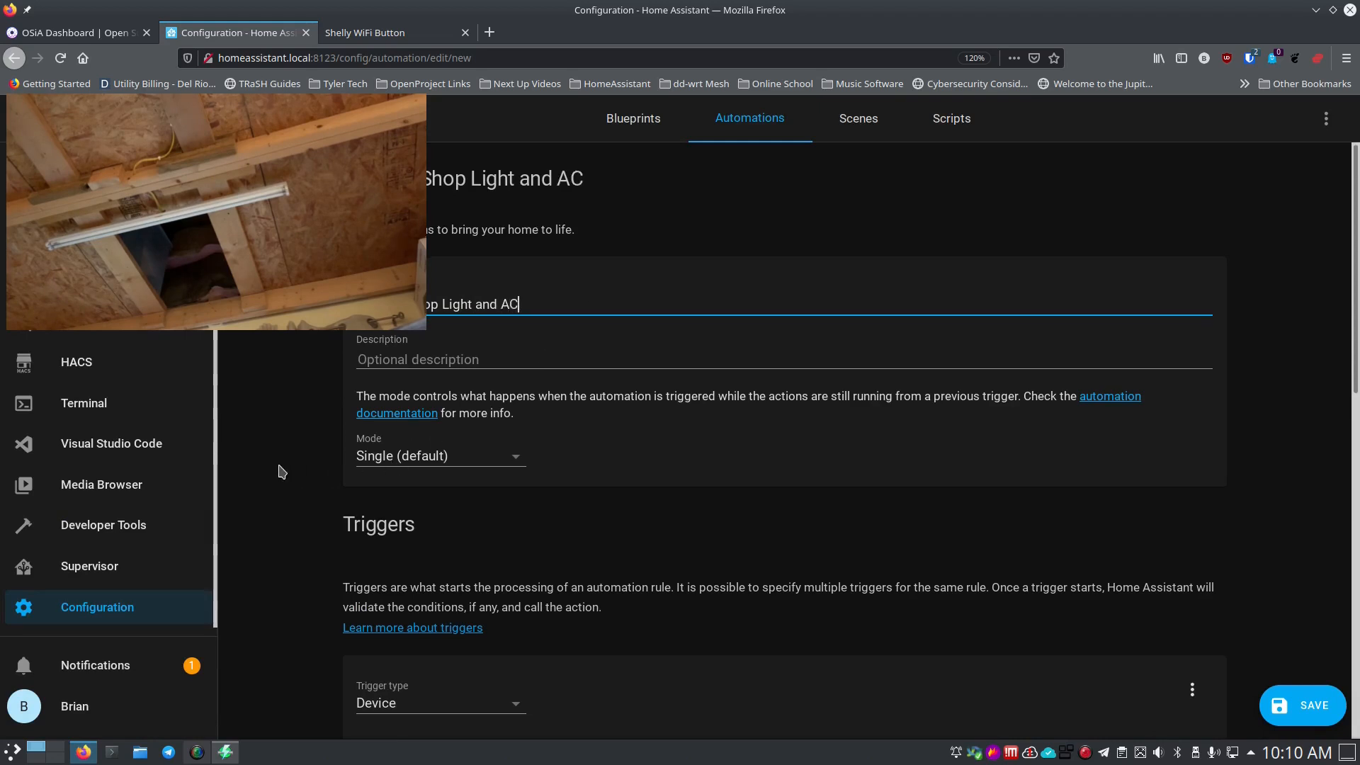
scroll(283, 470, "down", 5)
Set a Device trigger for Media-Button being double clicked, then scroll to the Actions section.
left_click(454, 353)
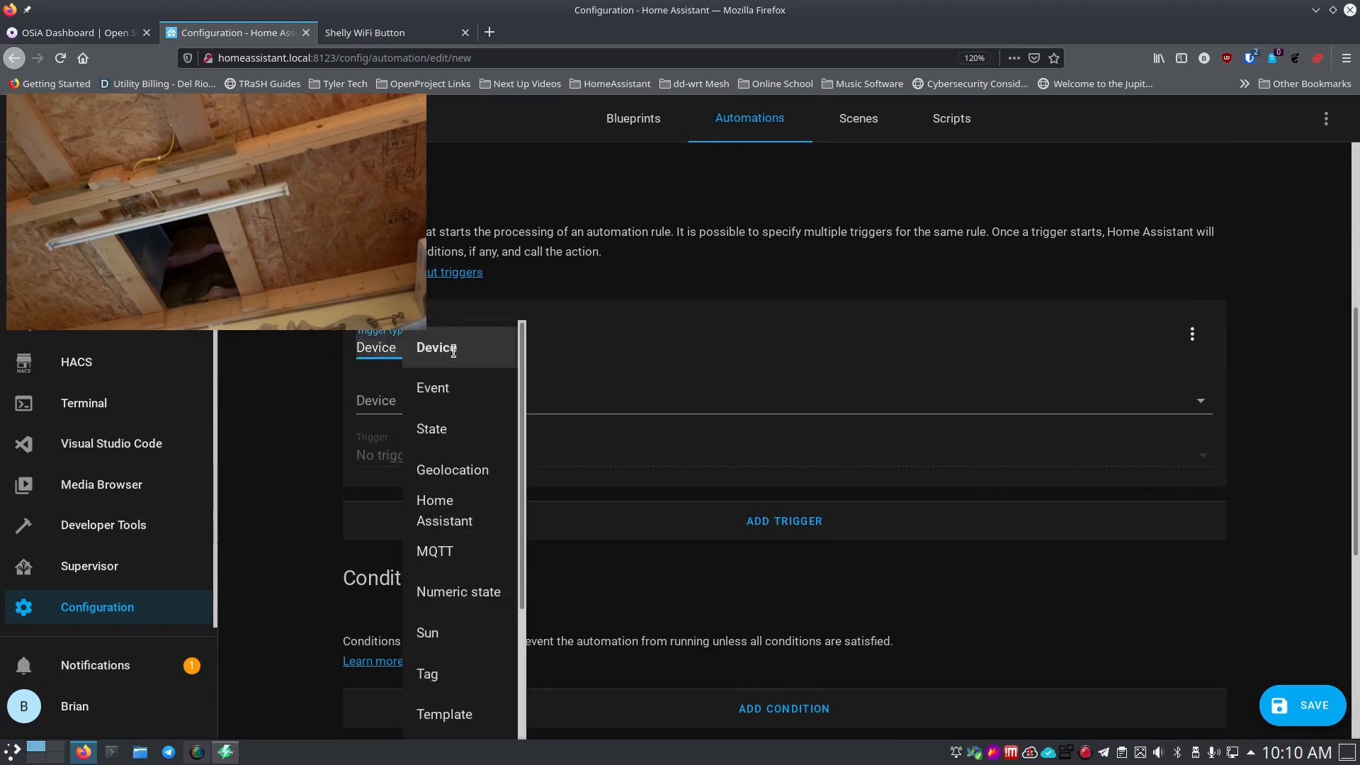
left_click(454, 352)
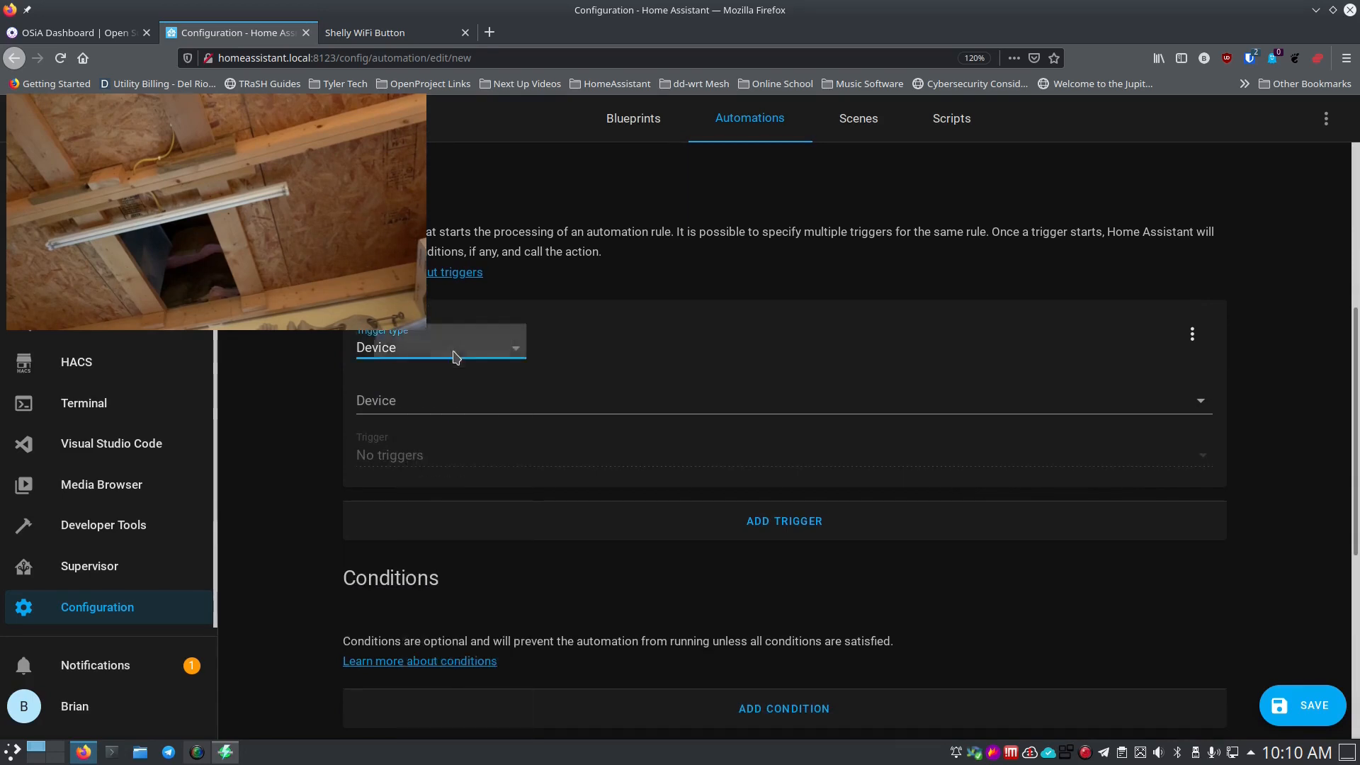
left_click(450, 396)
type("media")
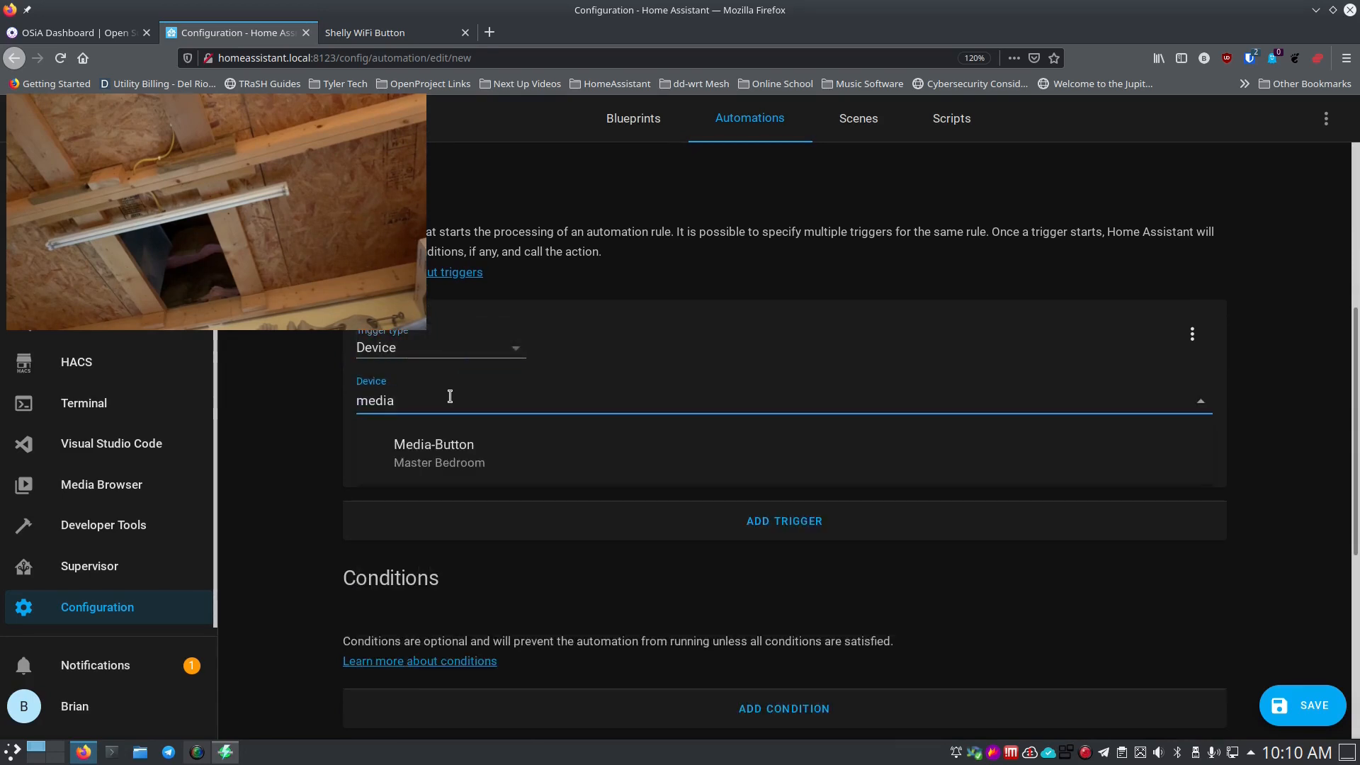
left_click(444, 450)
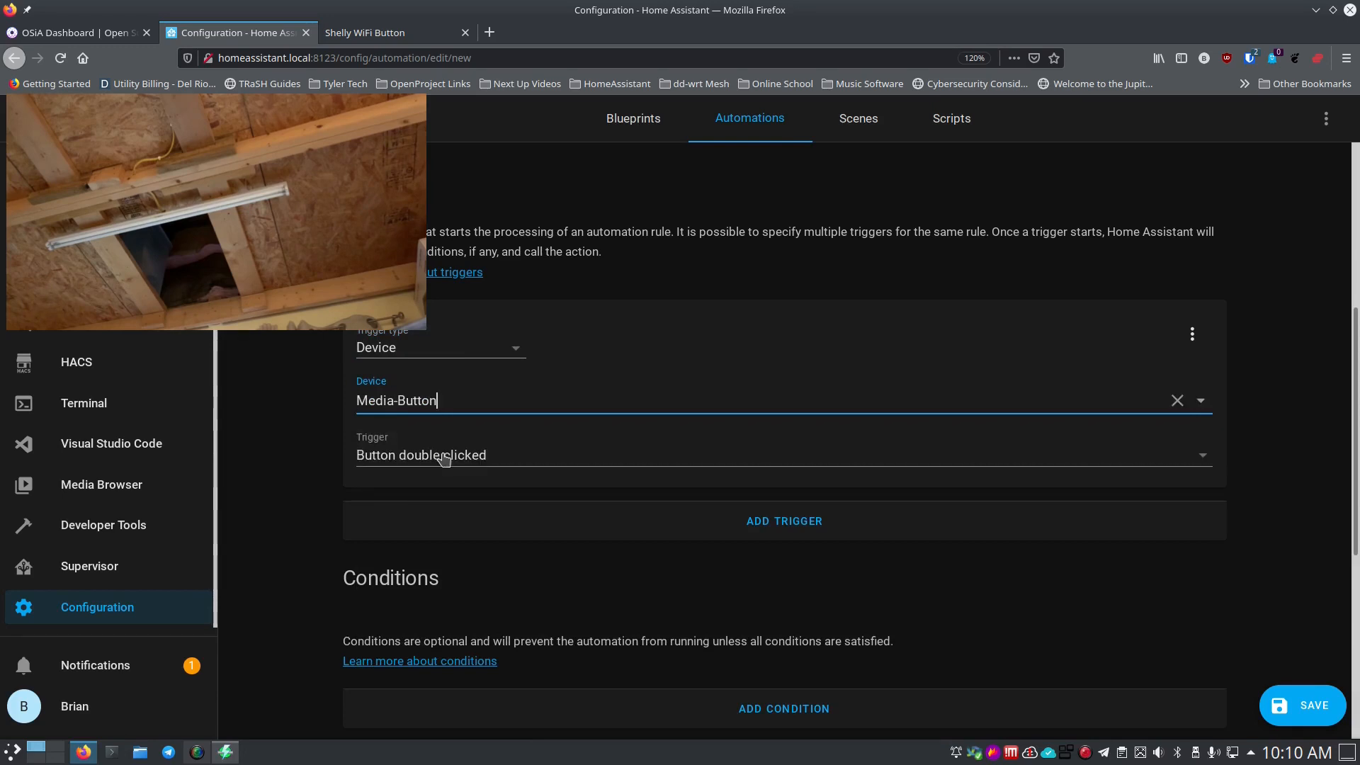
left_click(525, 461)
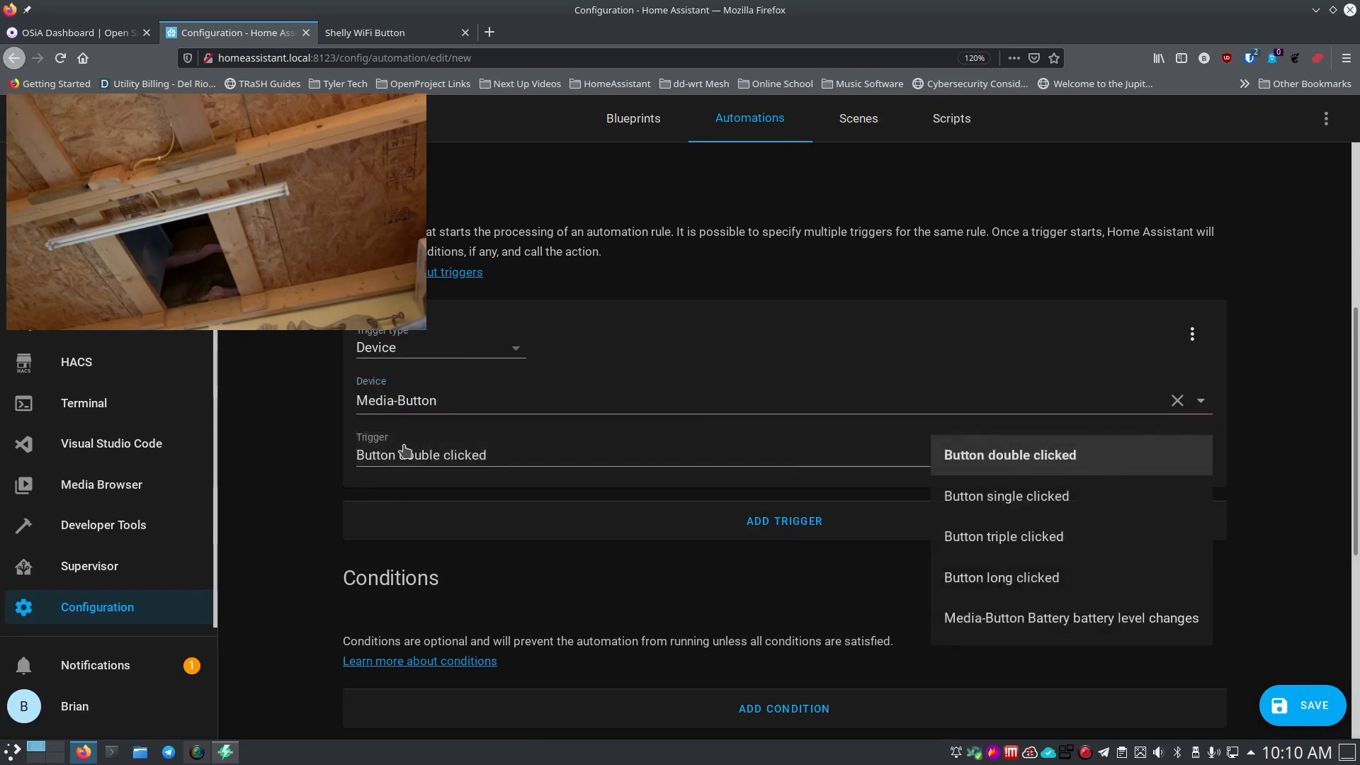
left_click(280, 454)
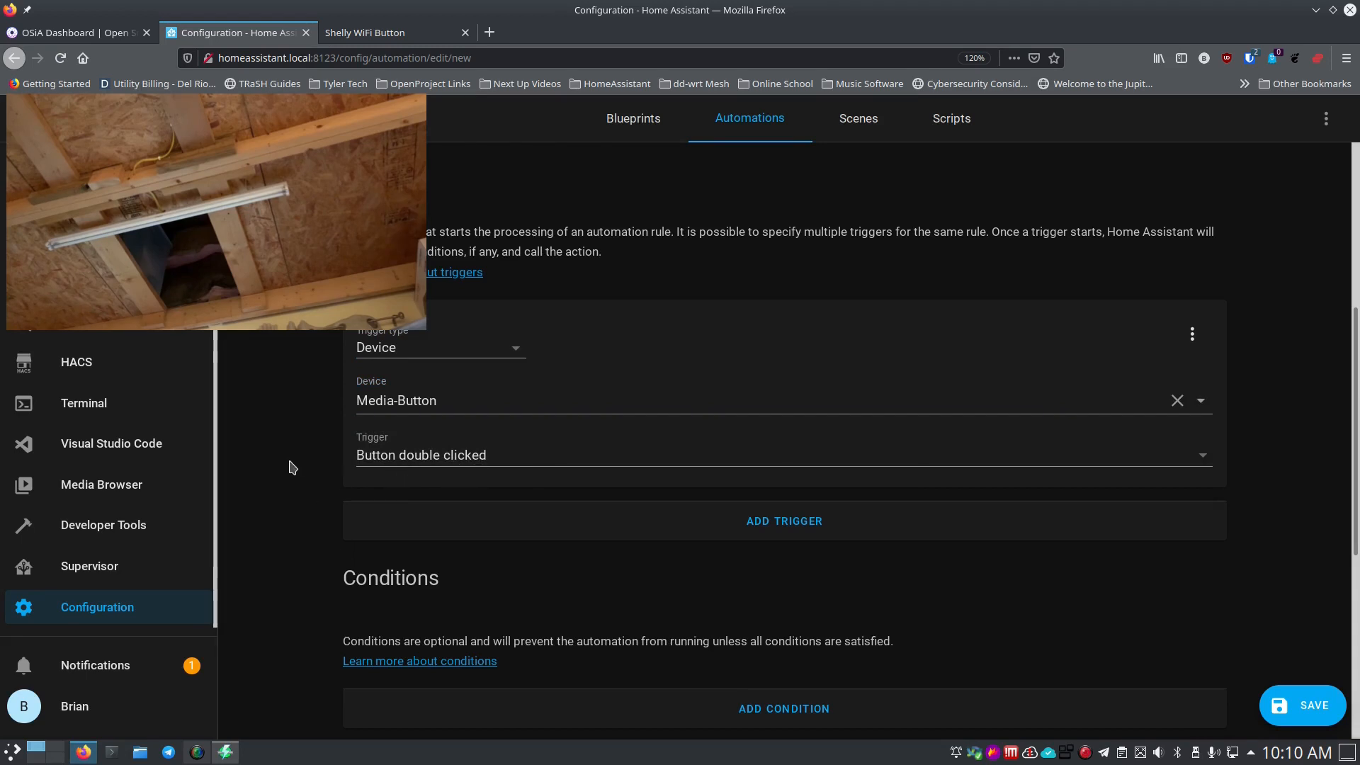
scroll(291, 510, "down", 3)
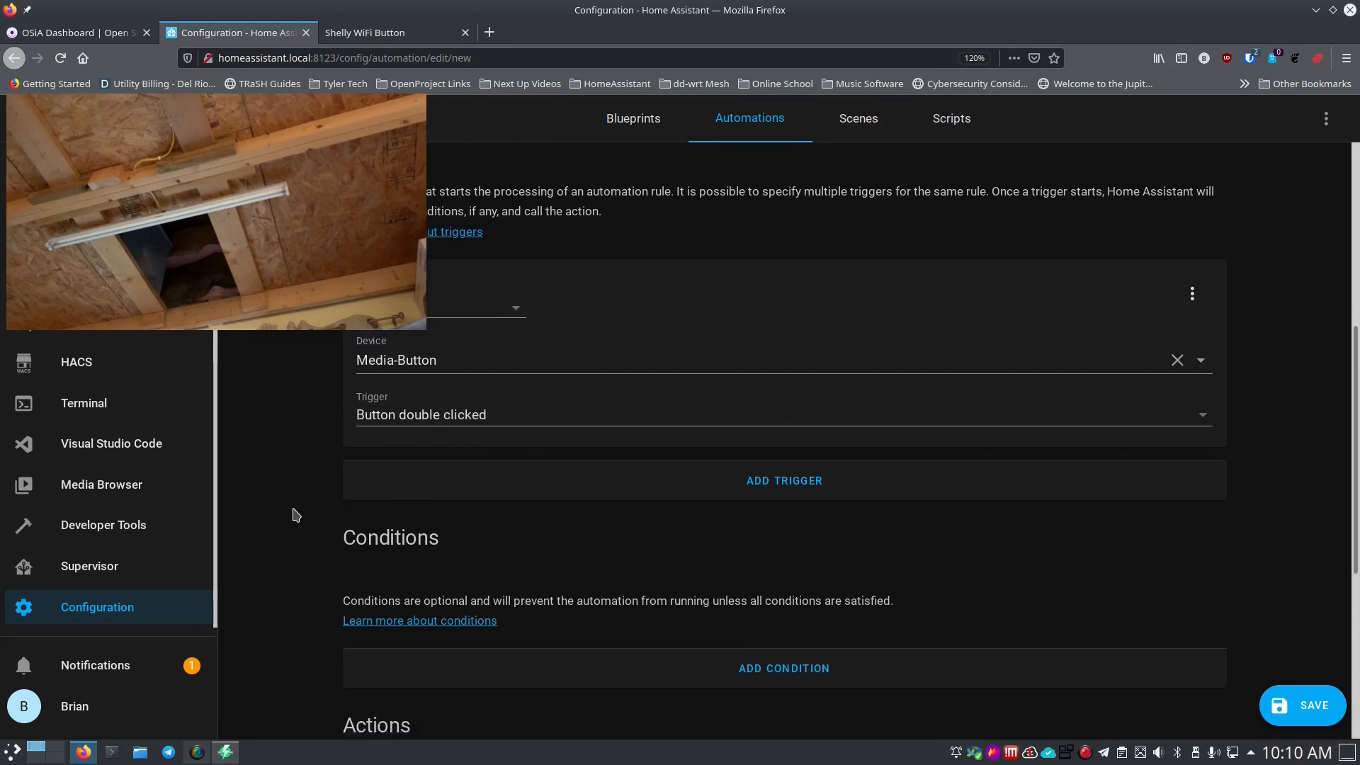
scroll(296, 514, "down", 2)
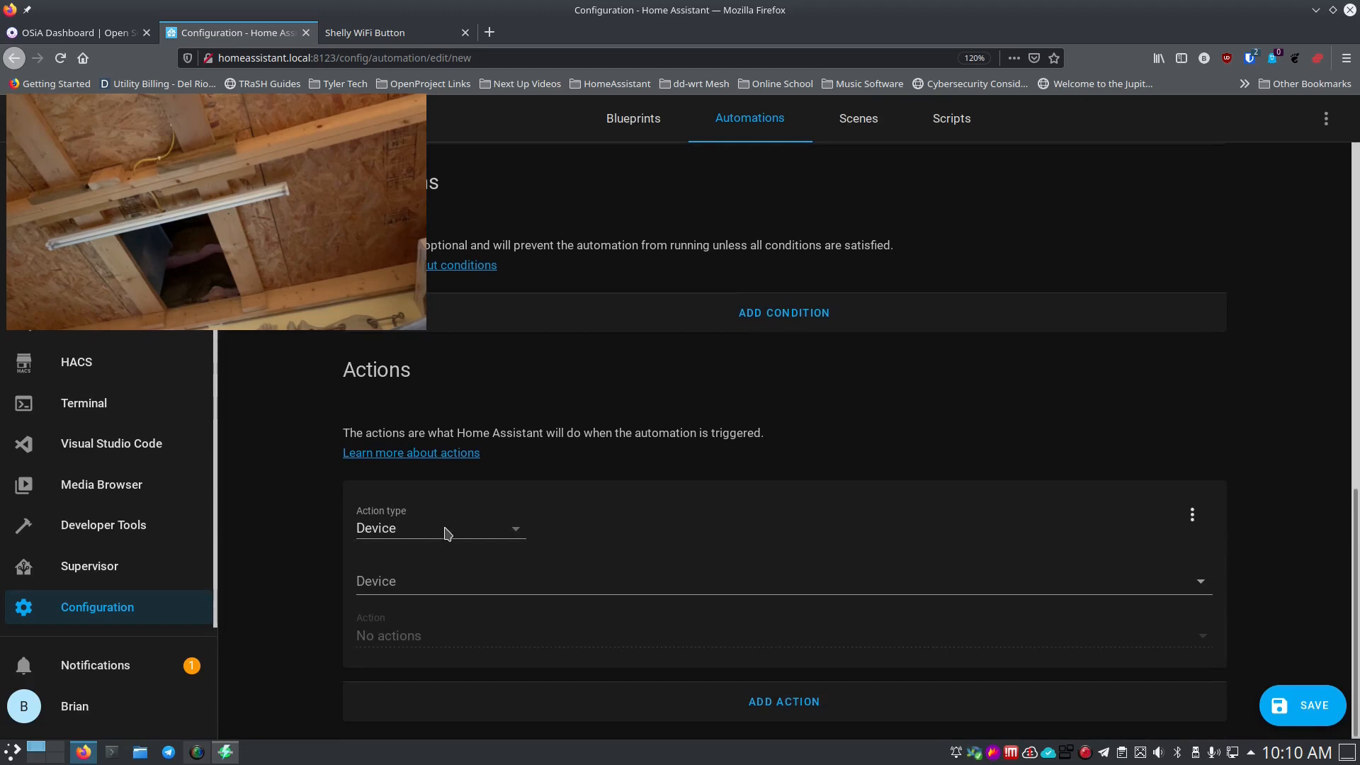
Set the first Device action to turn off the AC Unit.
left_click(427, 537)
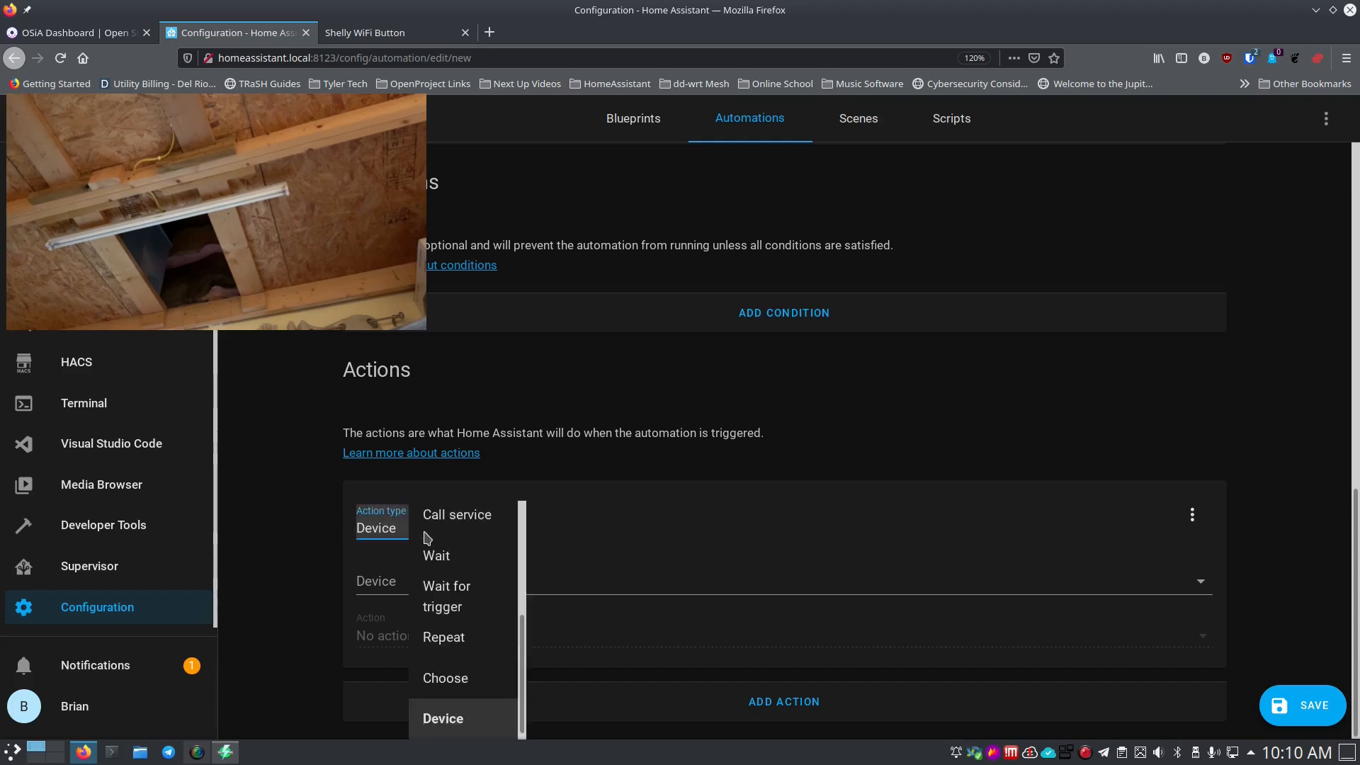
left_click(320, 531)
left_click(382, 575)
type("ac")
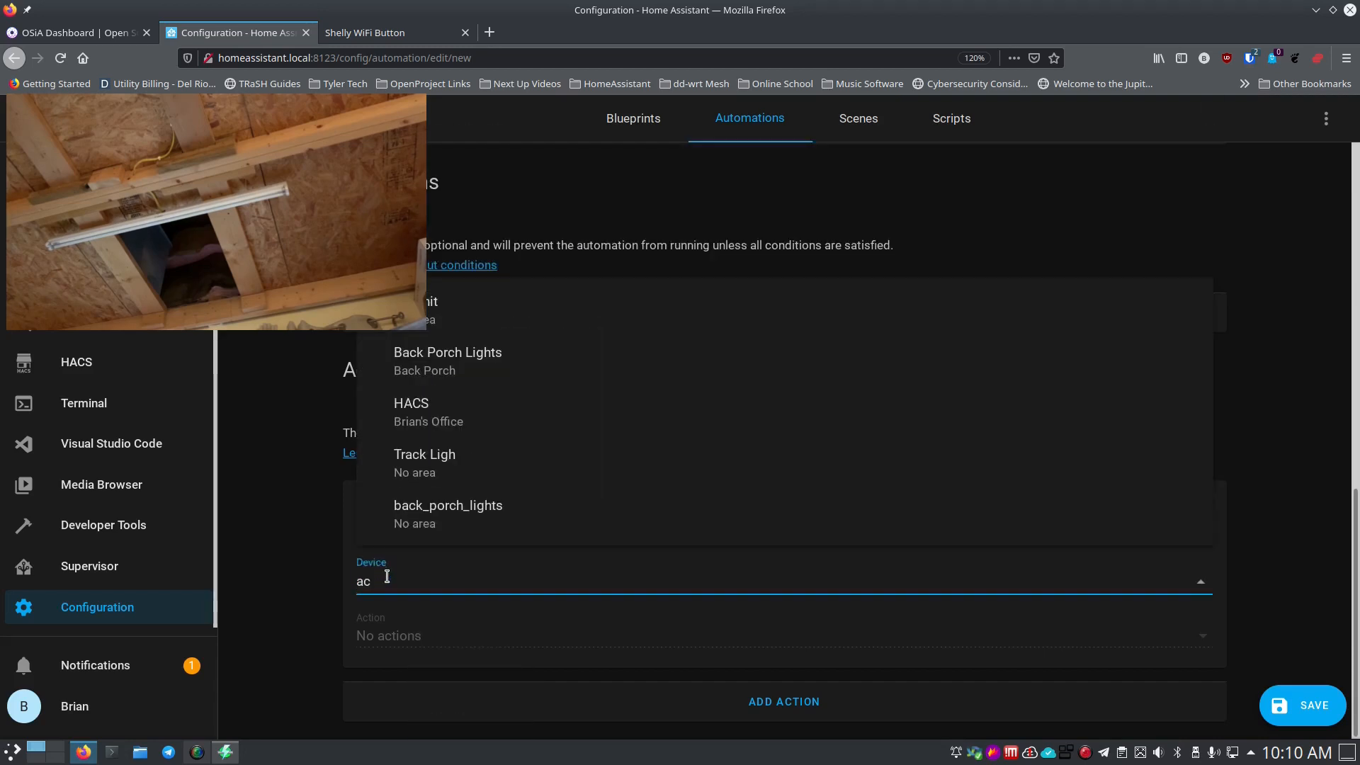
left_click(411, 312)
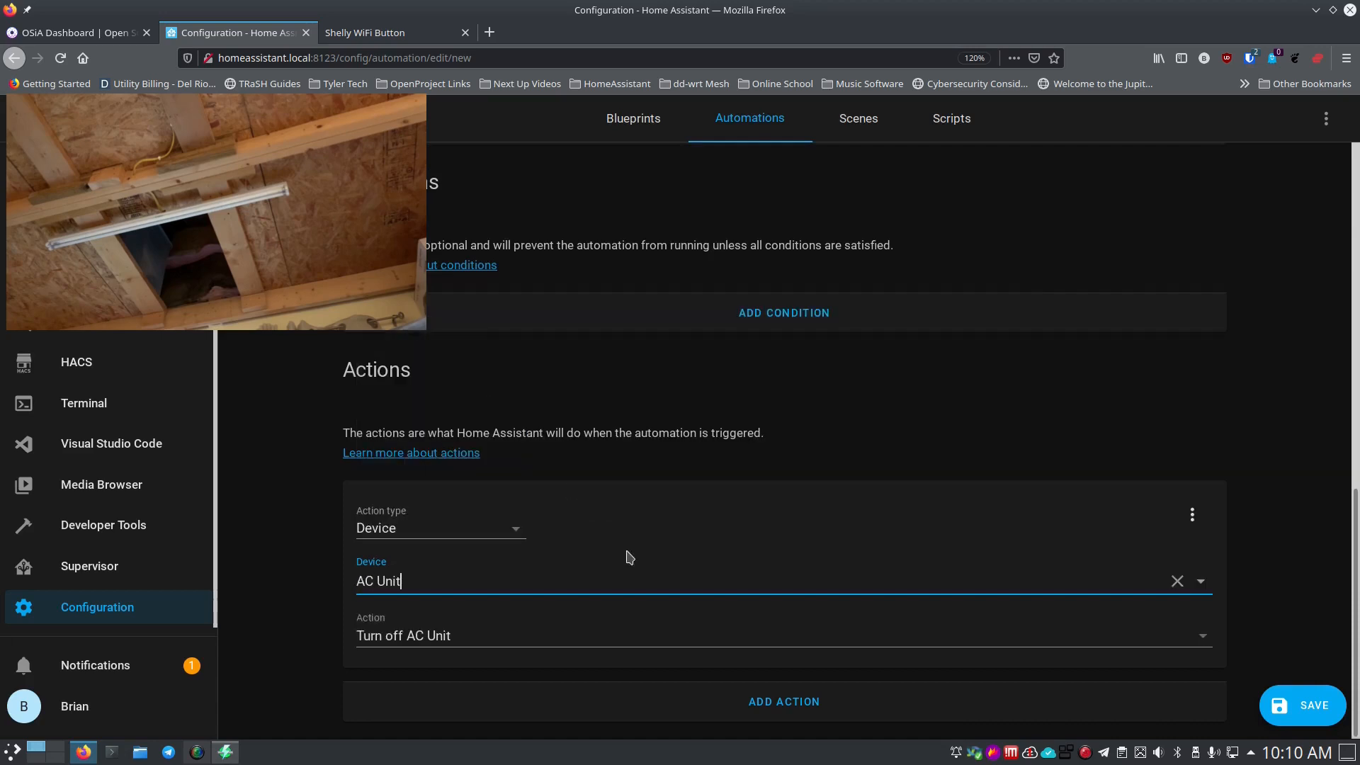
Add a second Device action turning off the Shop Light and save the automation.
left_click(630, 710)
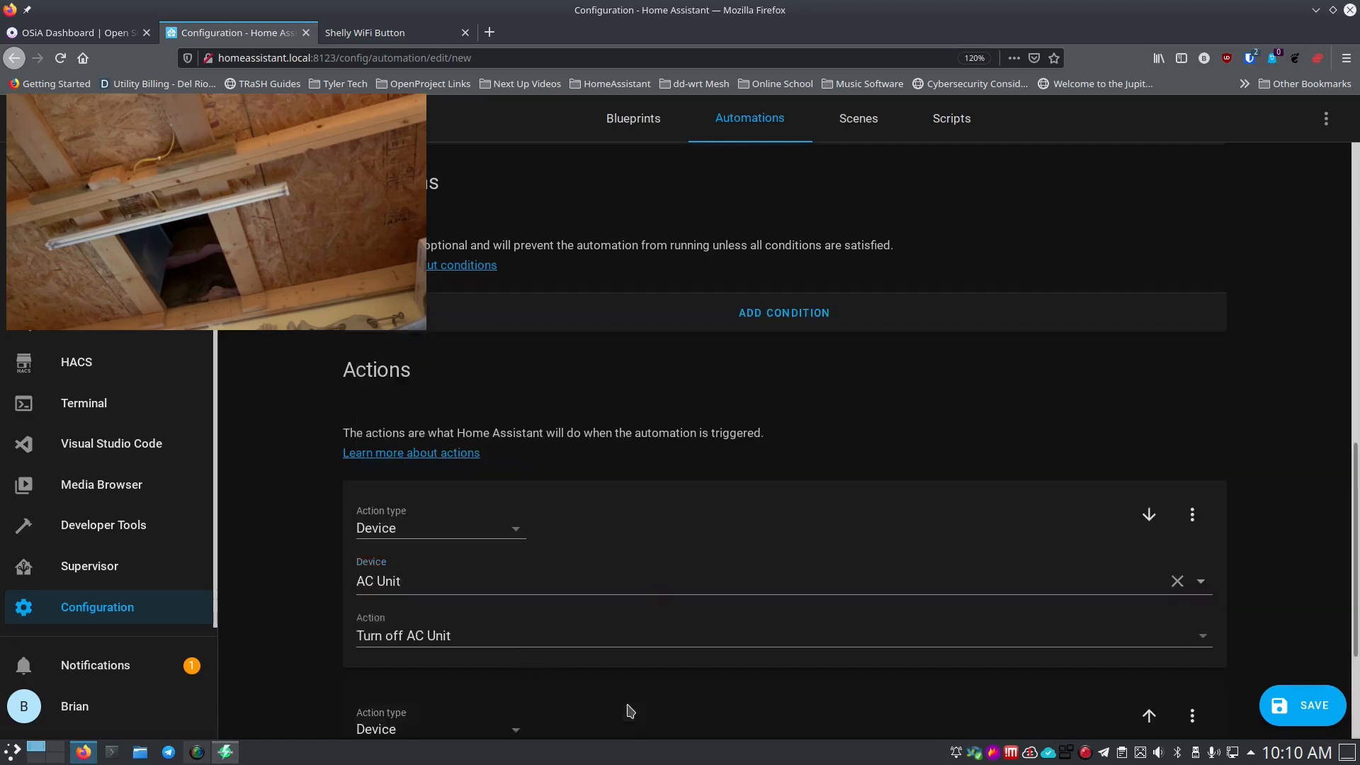
scroll(258, 608, "down", 3)
left_click(430, 585)
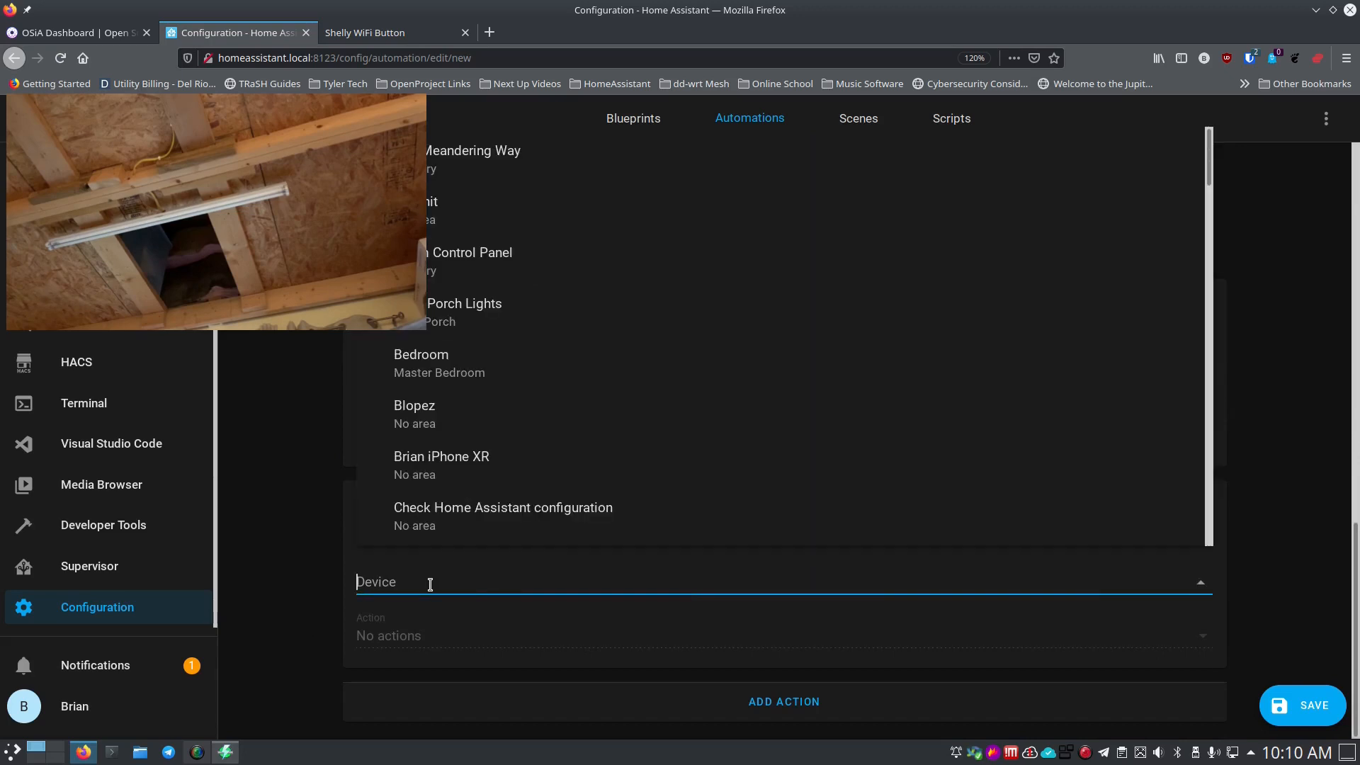
type("shop")
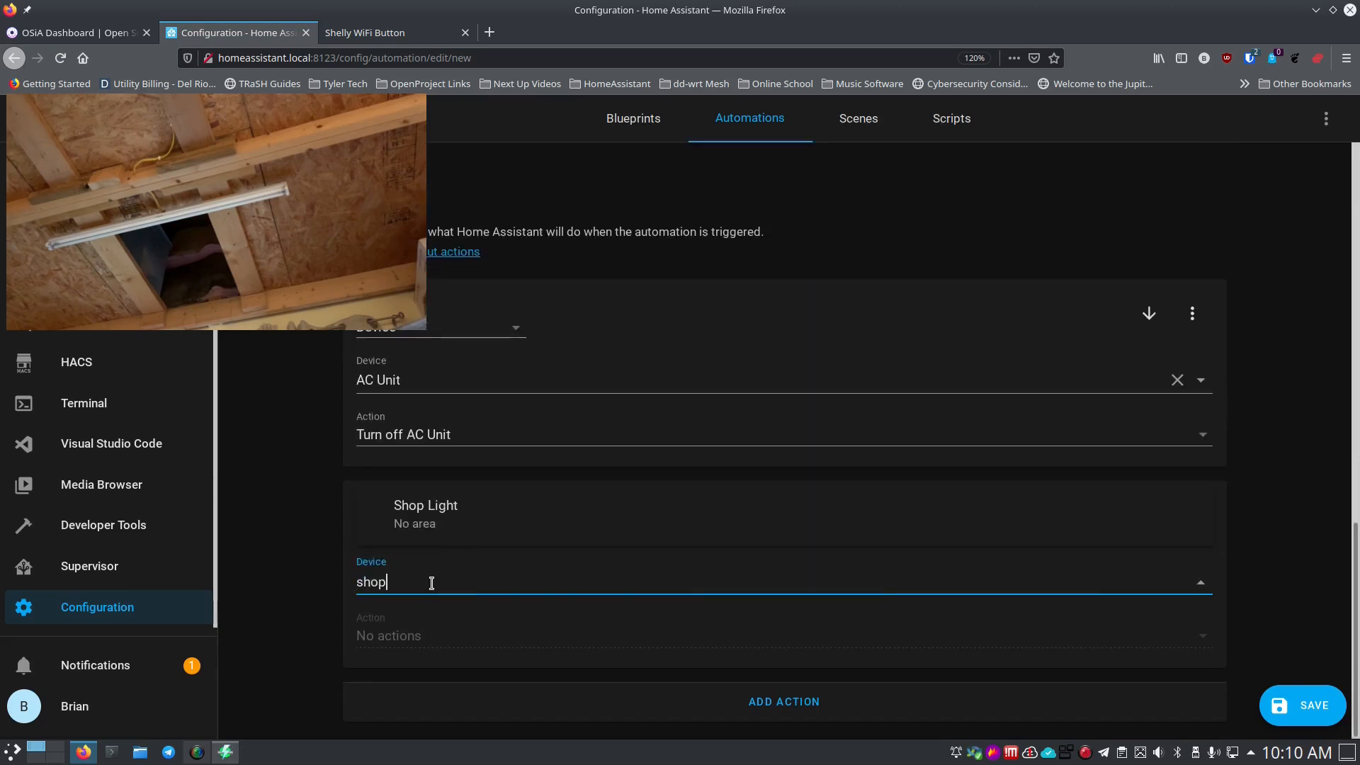
left_click(446, 514)
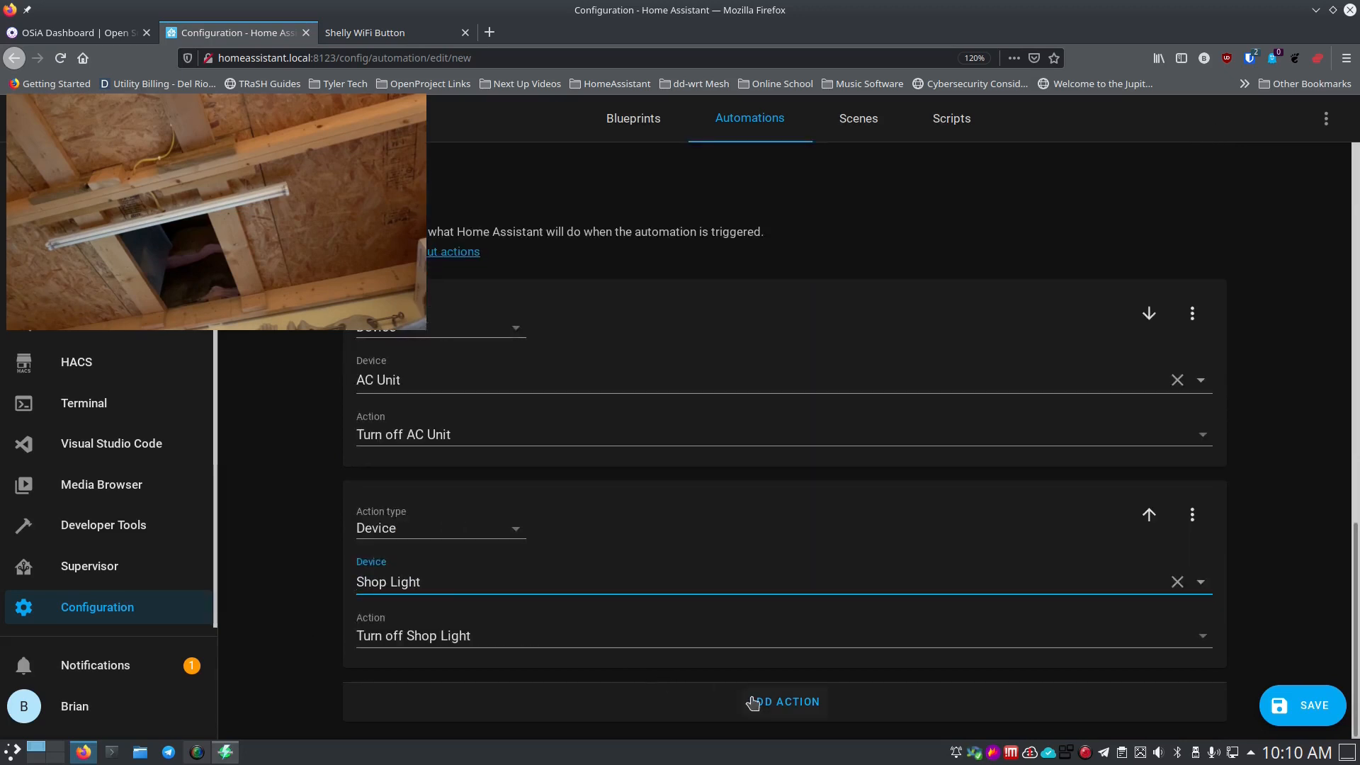
left_click(1274, 704)
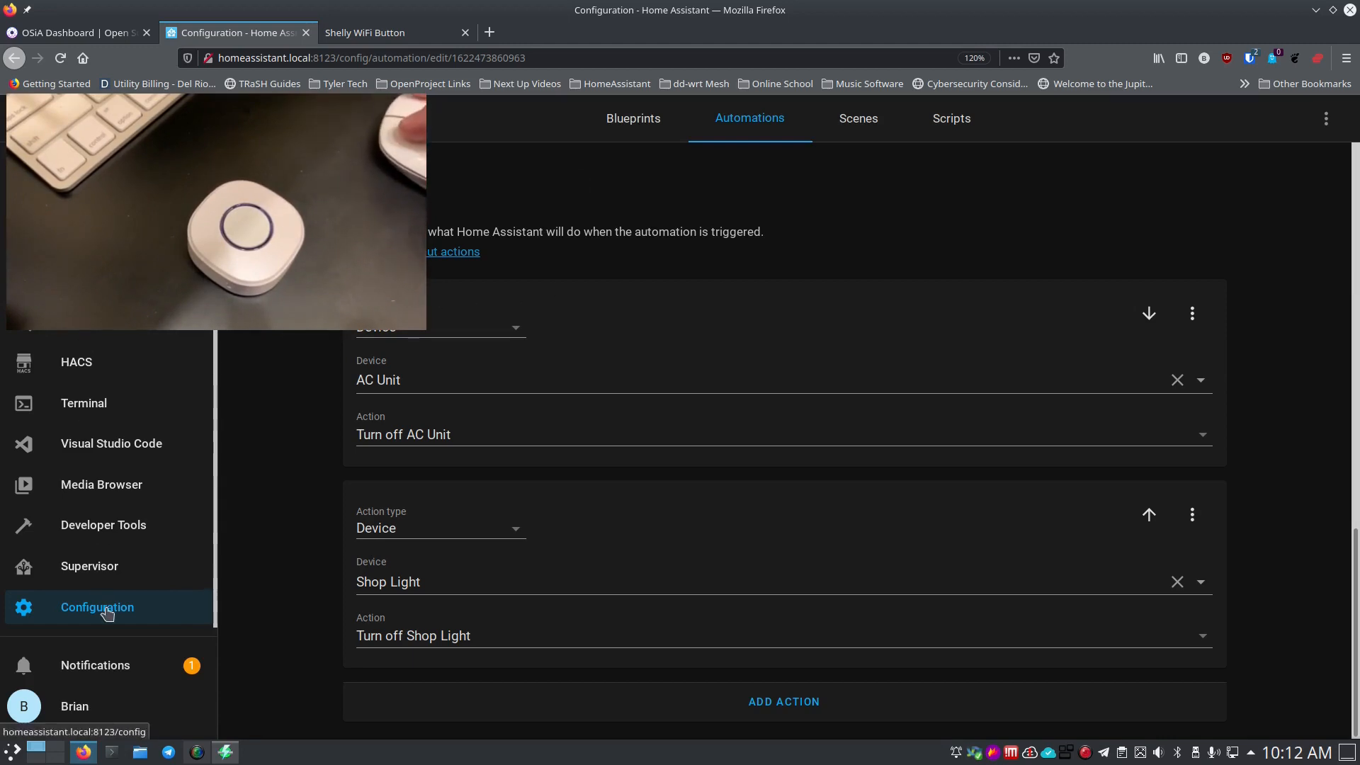
Search the Supervisor Add-on Store for 'mos' and open the Mosquitto broker add-on.
left_click(97, 570)
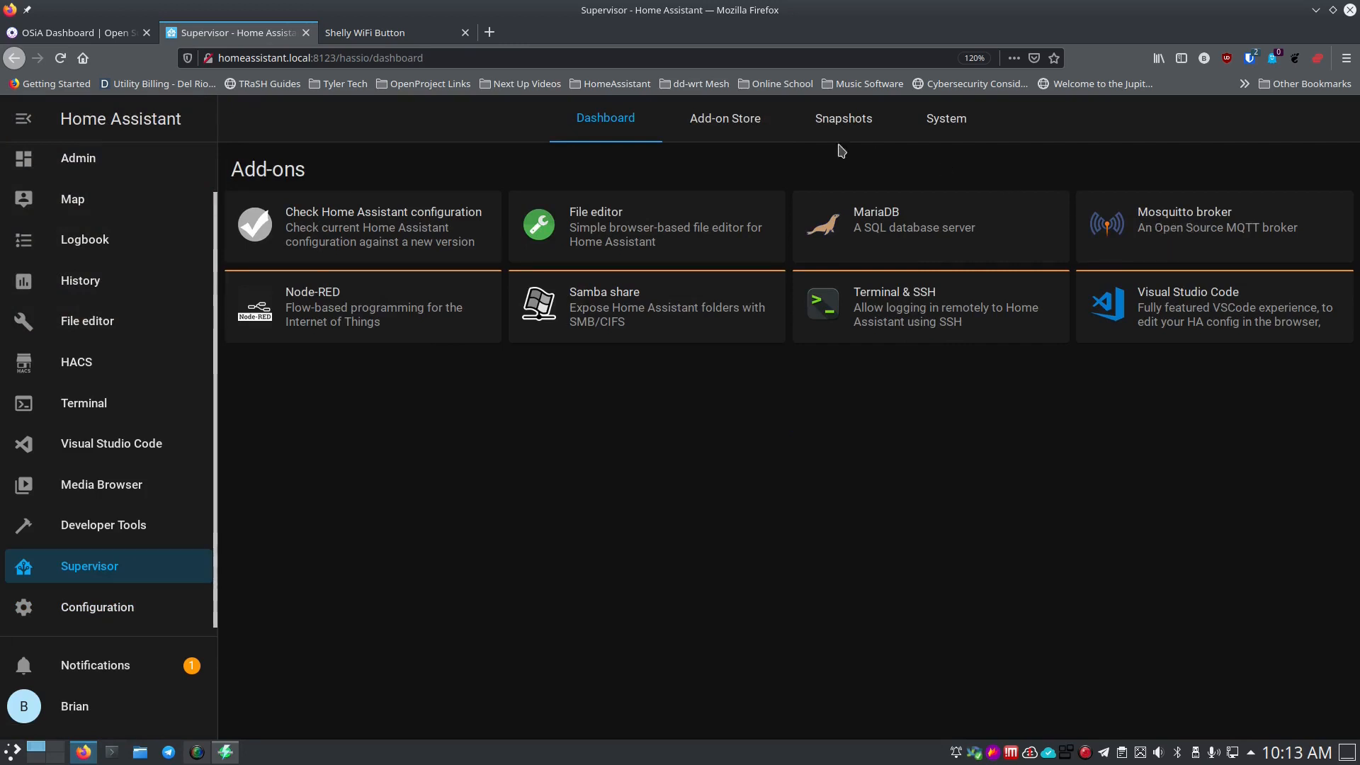
left_click(744, 122)
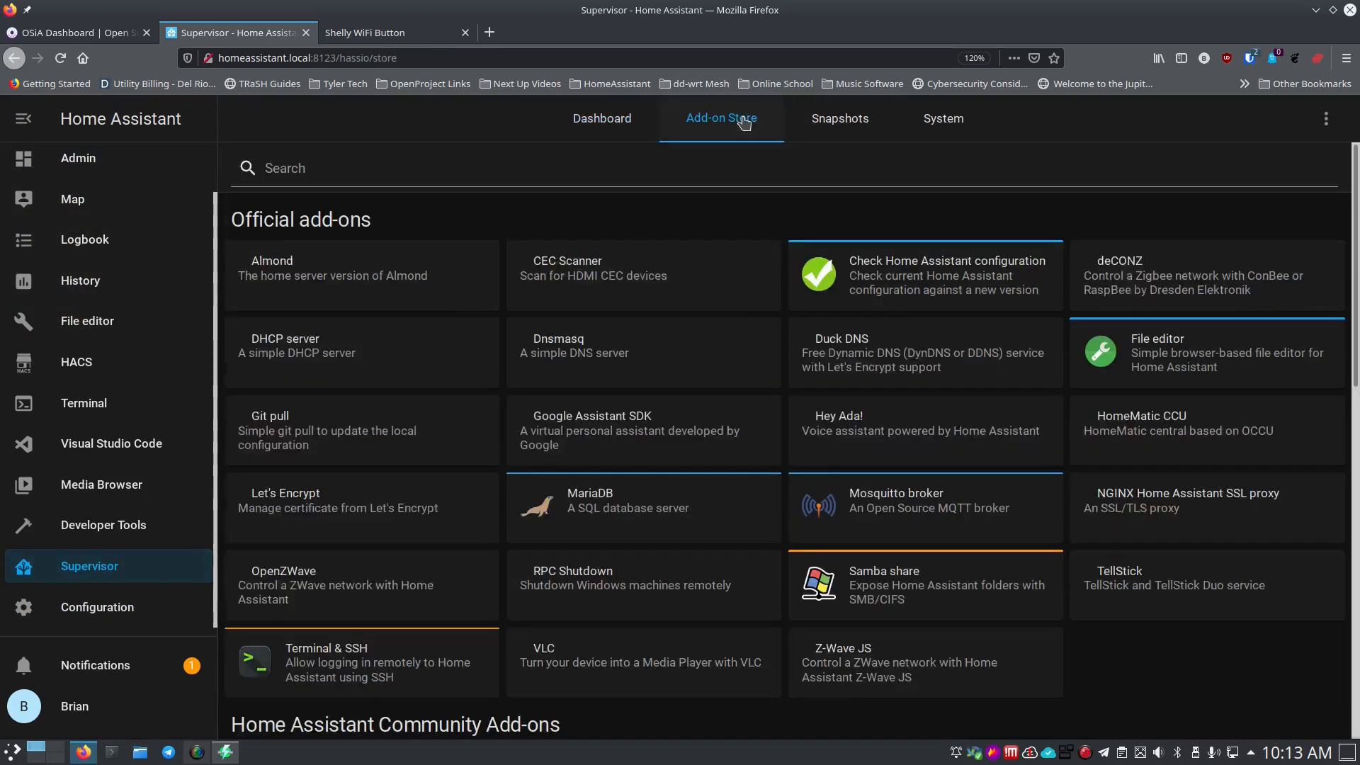
left_click(373, 173)
type("mos")
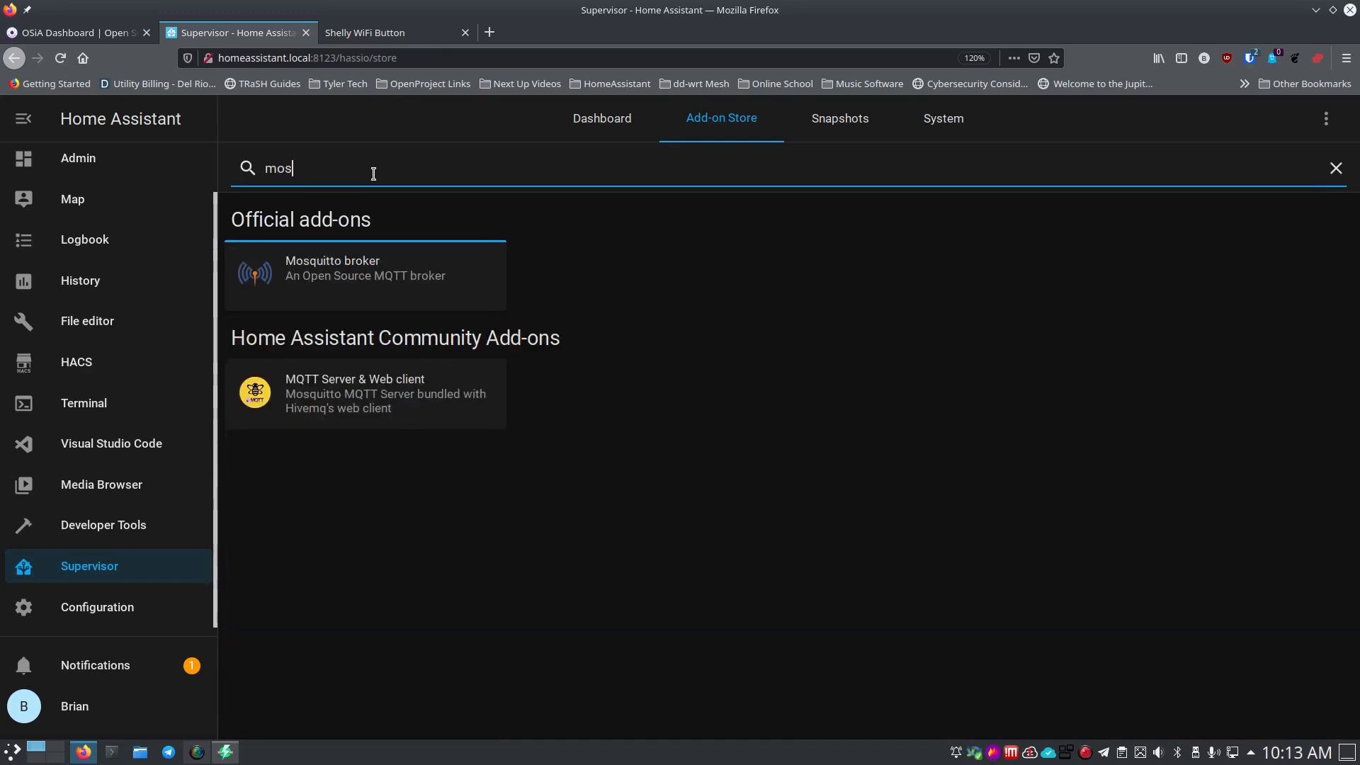
left_click(354, 270)
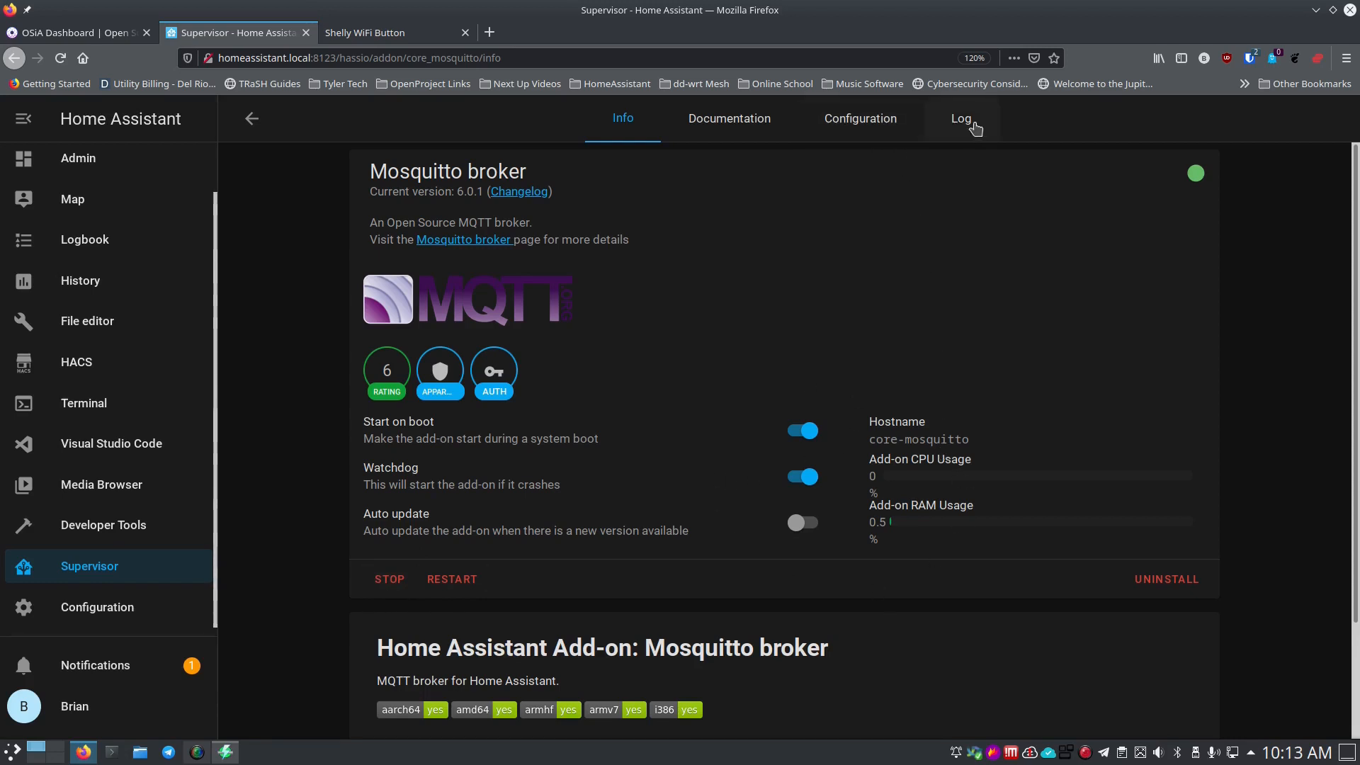
Look over Mosquitto's Documentation and Configuration tabs, return to Info, then go to Configuration.
left_click(732, 131)
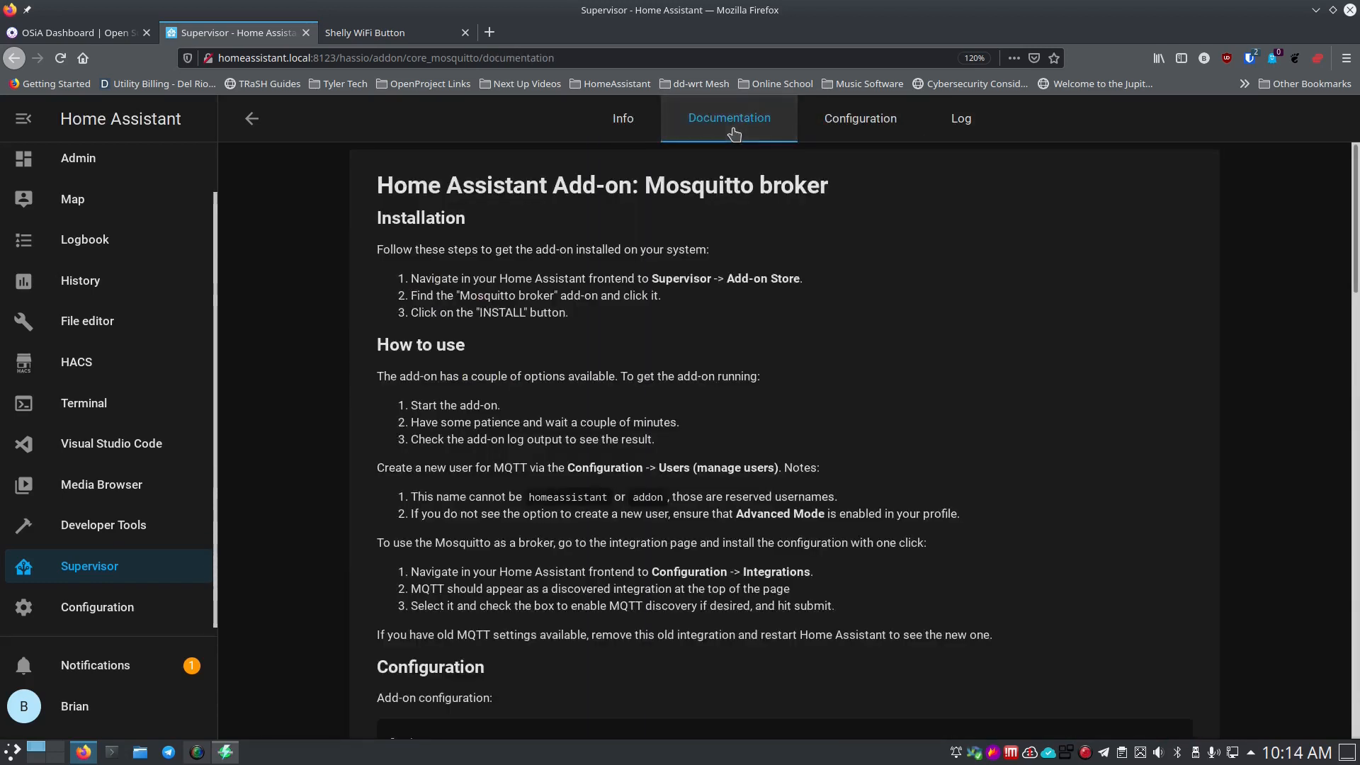
left_click(848, 123)
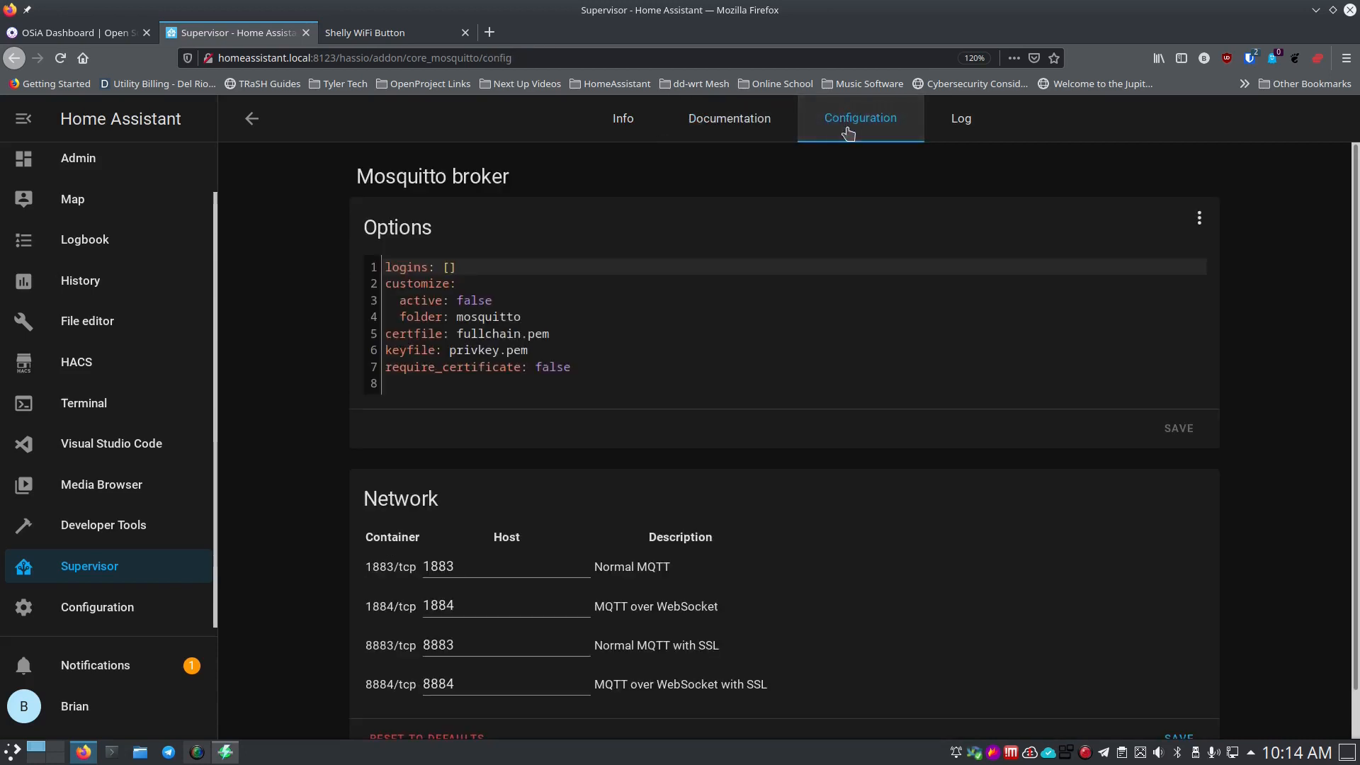
scroll(342, 536, "down", 1)
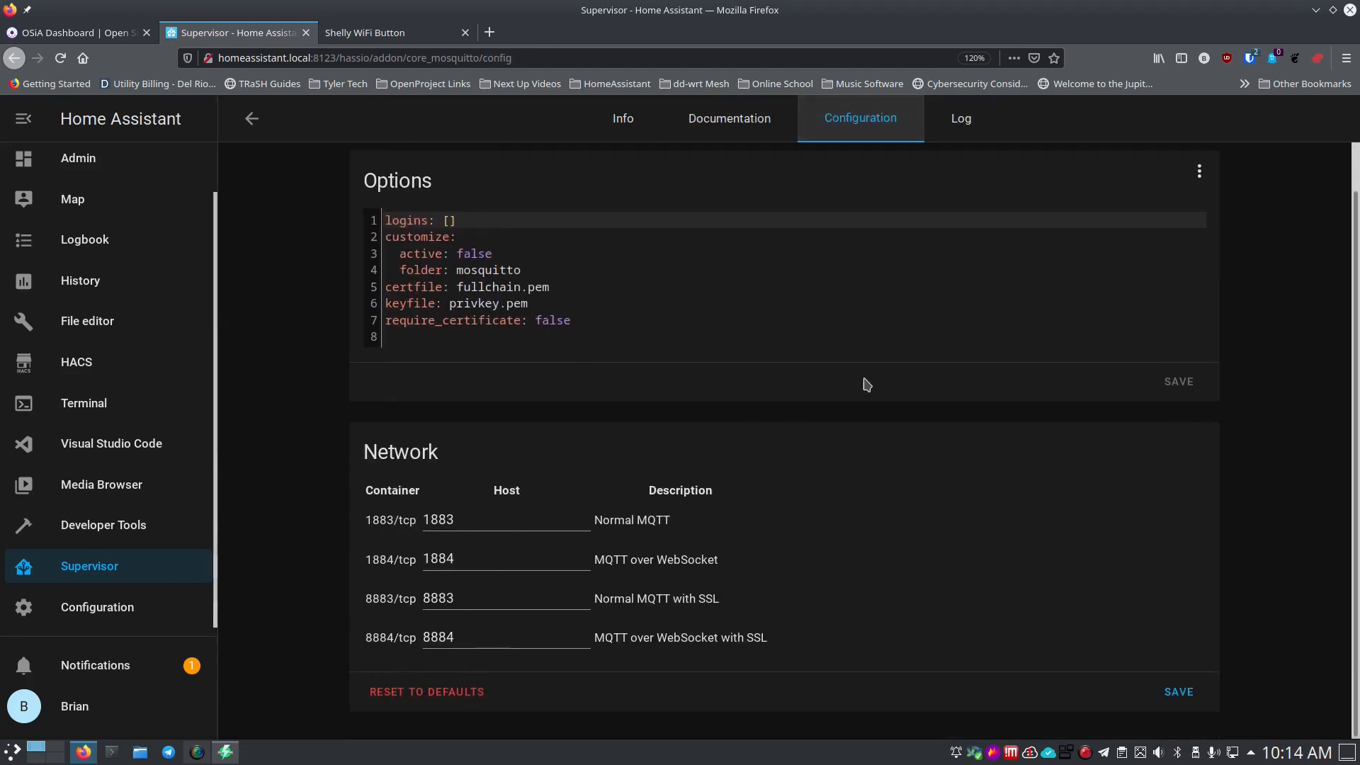
scroll(841, 613, "up", 1)
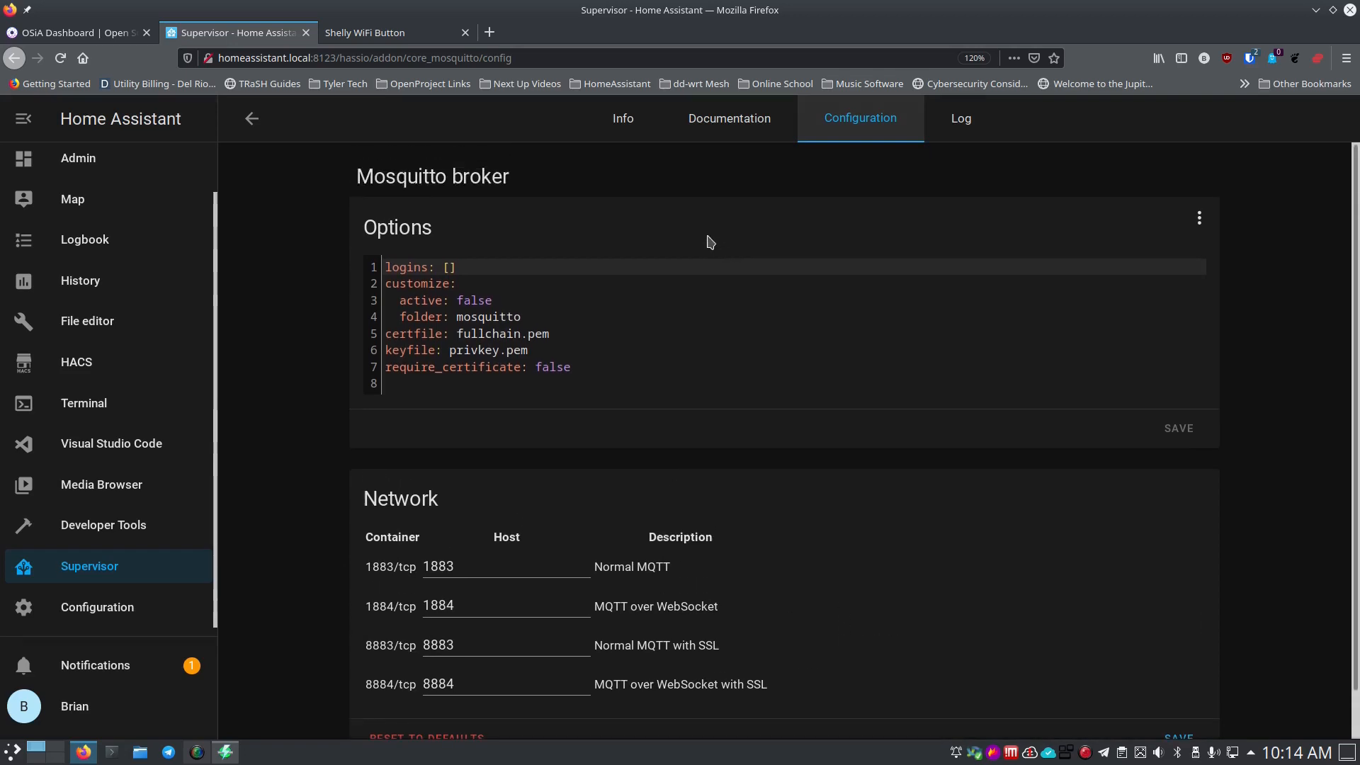
left_click(636, 131)
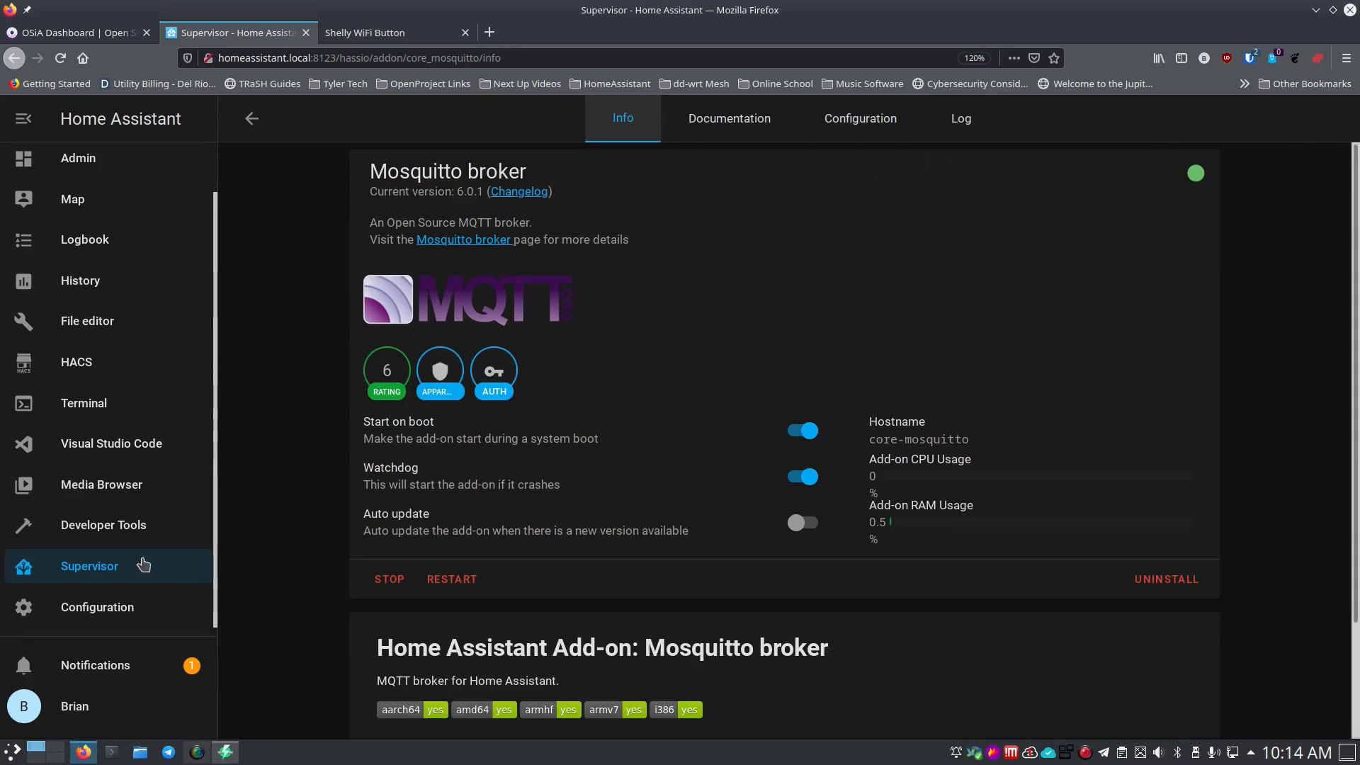
left_click(116, 616)
scroll(708, 495, "down", 5)
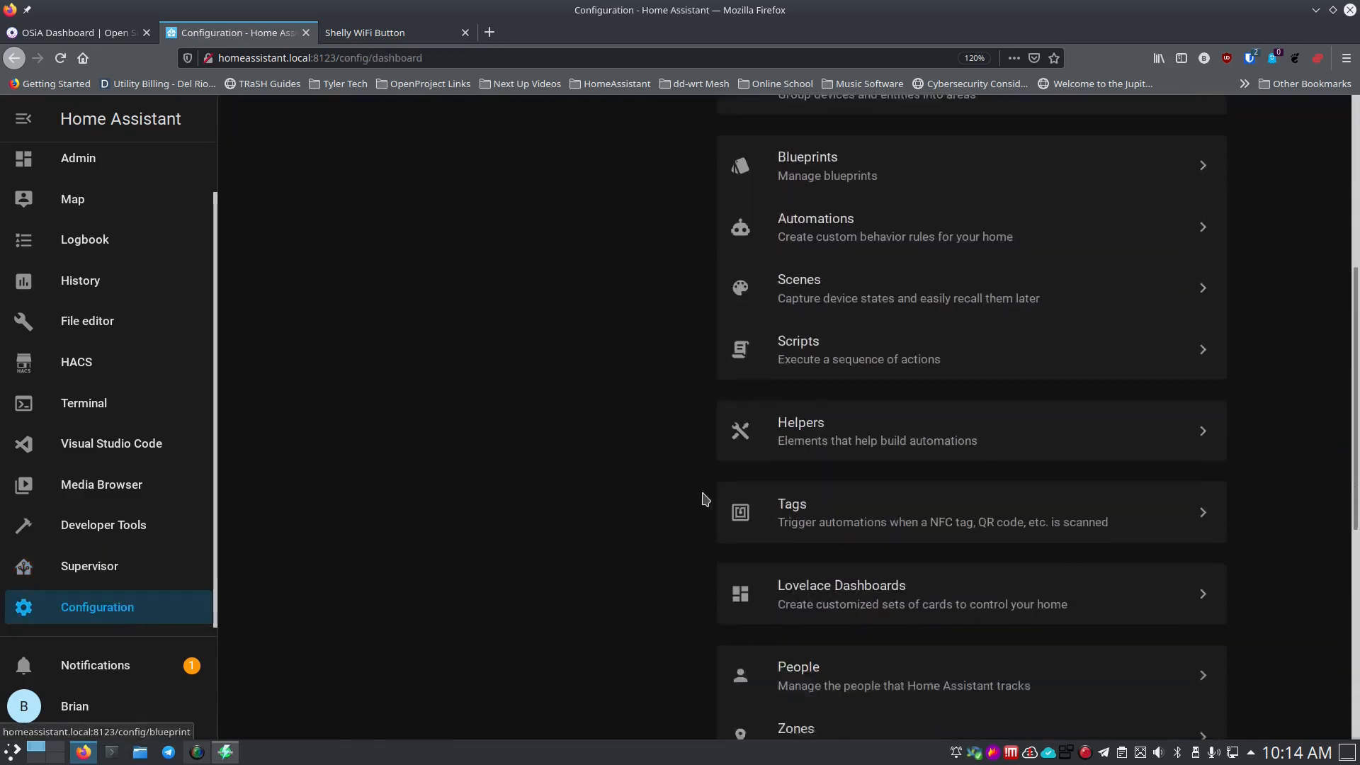
scroll(705, 499, "down", 6)
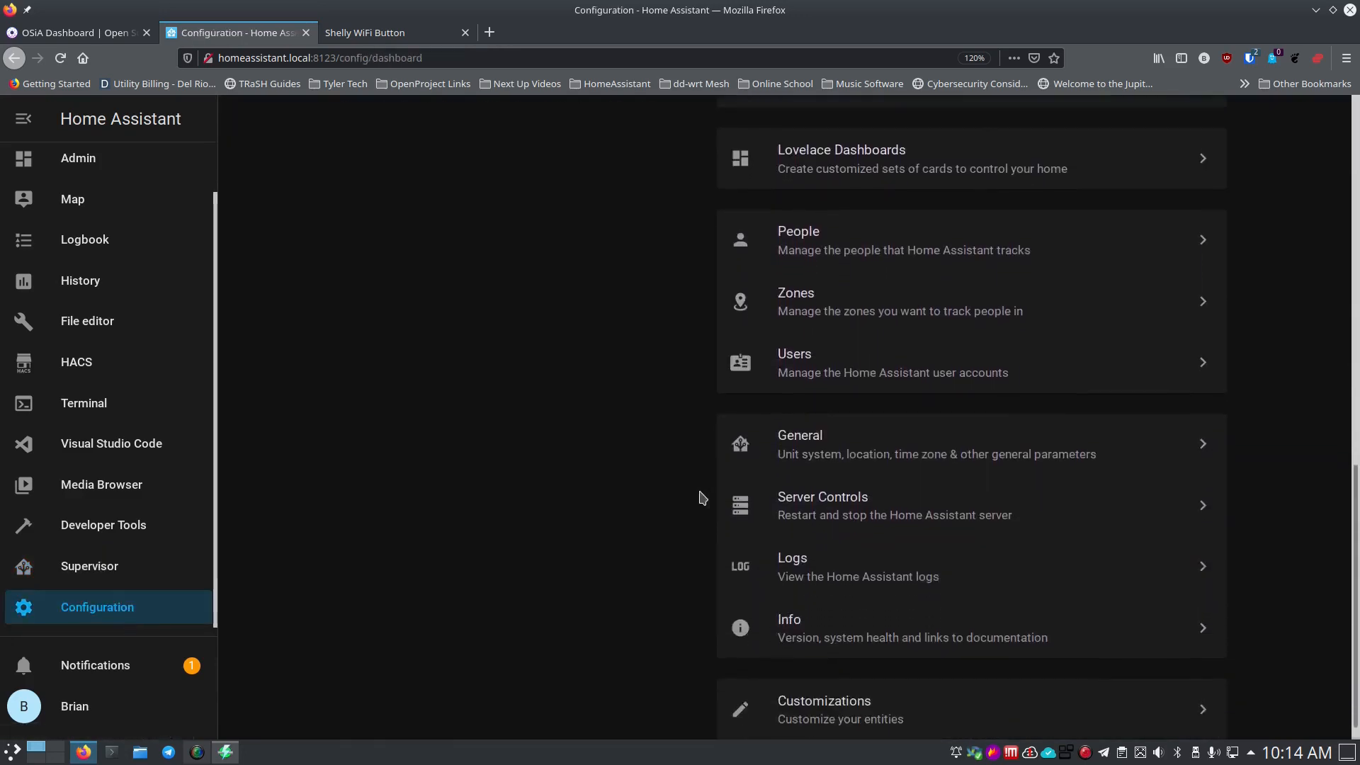
left_click(793, 495)
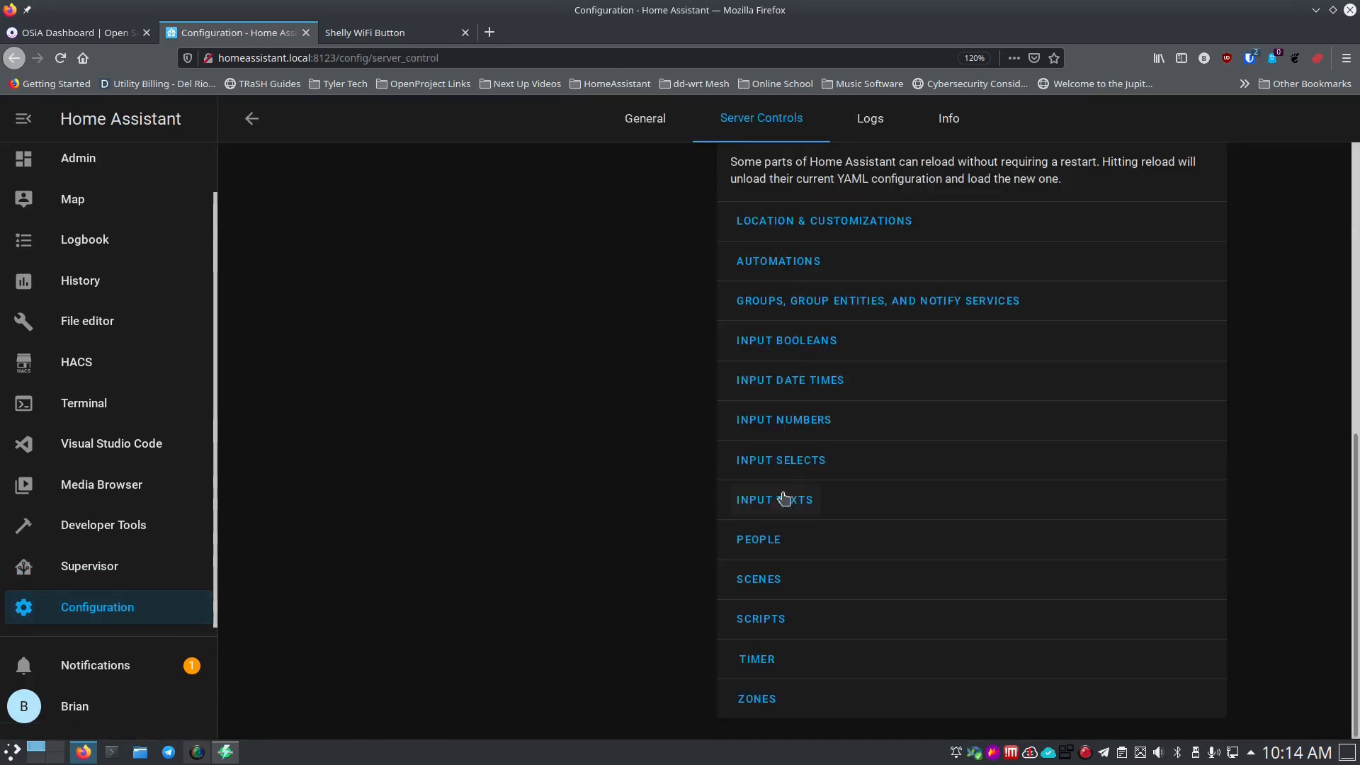
scroll(705, 501, "up", 6)
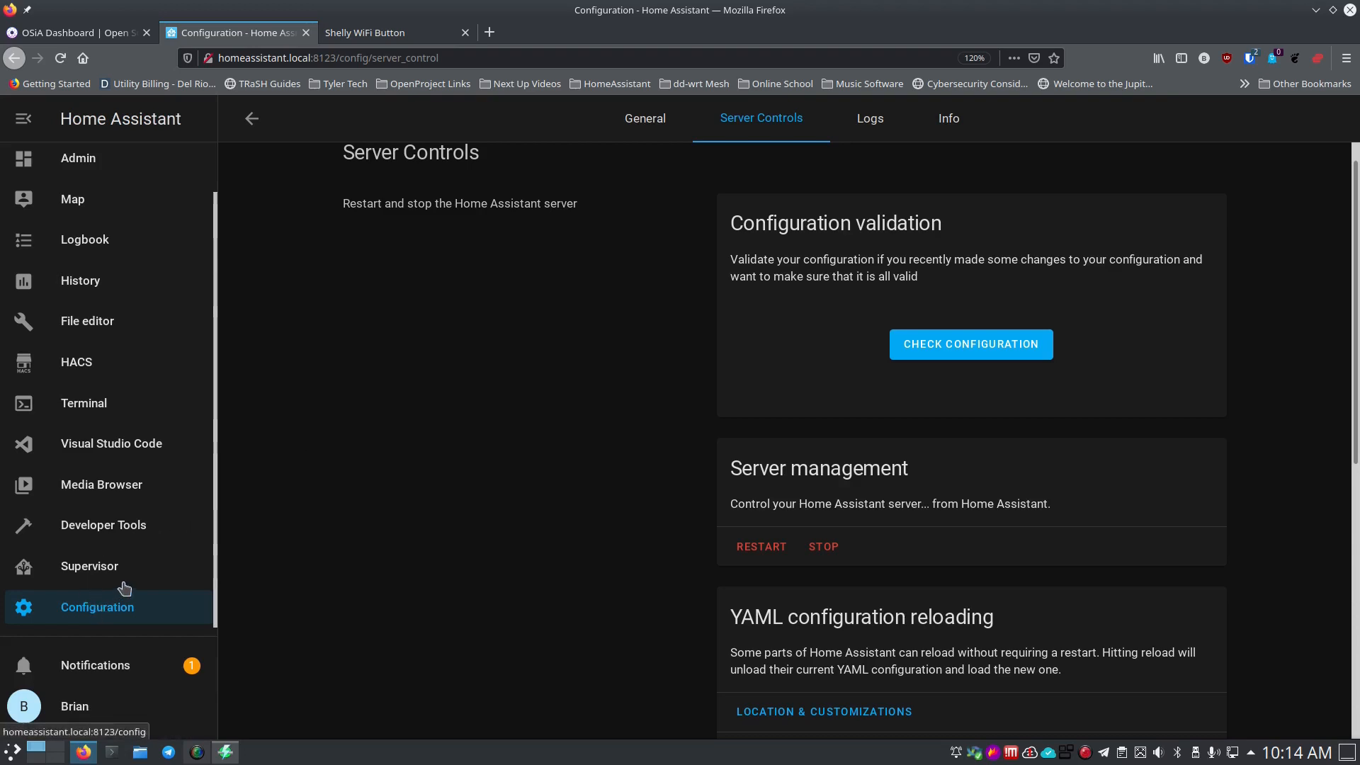
left_click(113, 614)
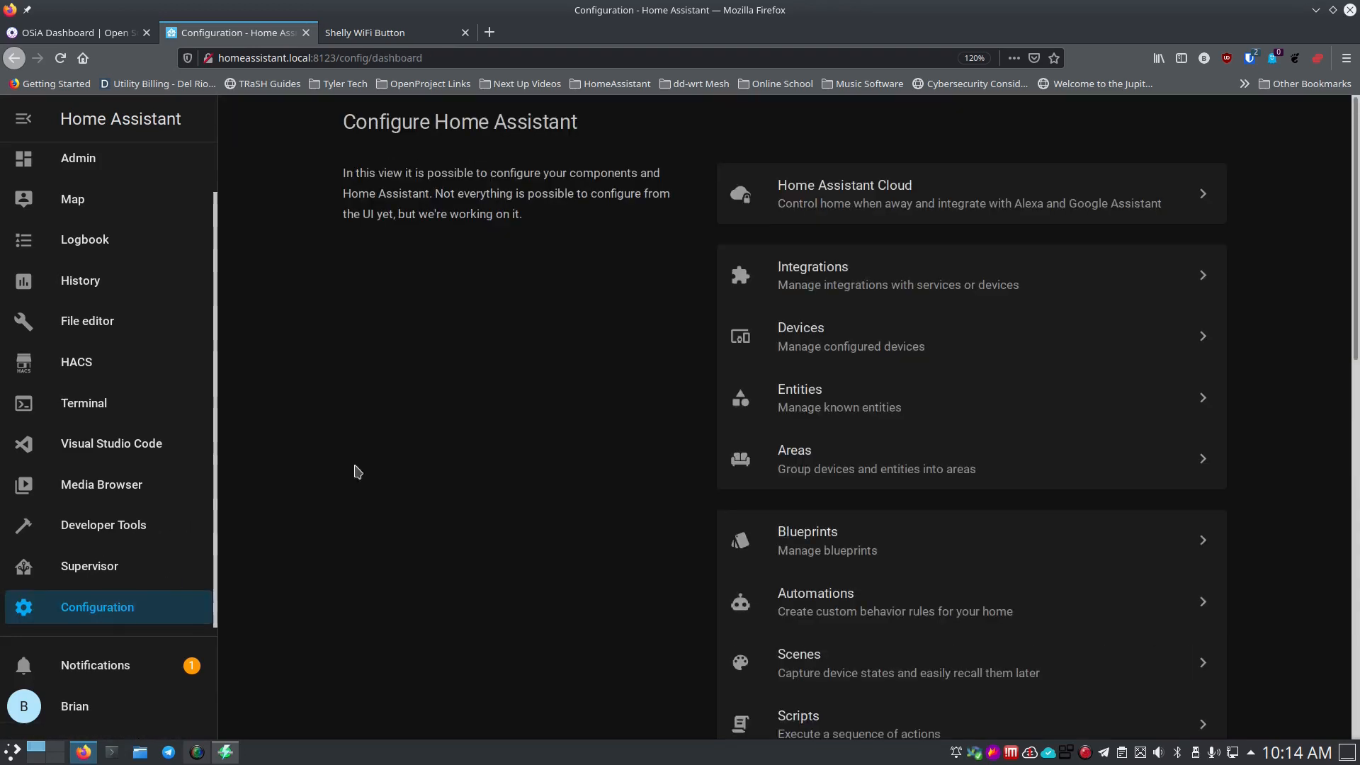
In Integrations, open the Mosquitto broker integration's MQTT settings.
left_click(812, 281)
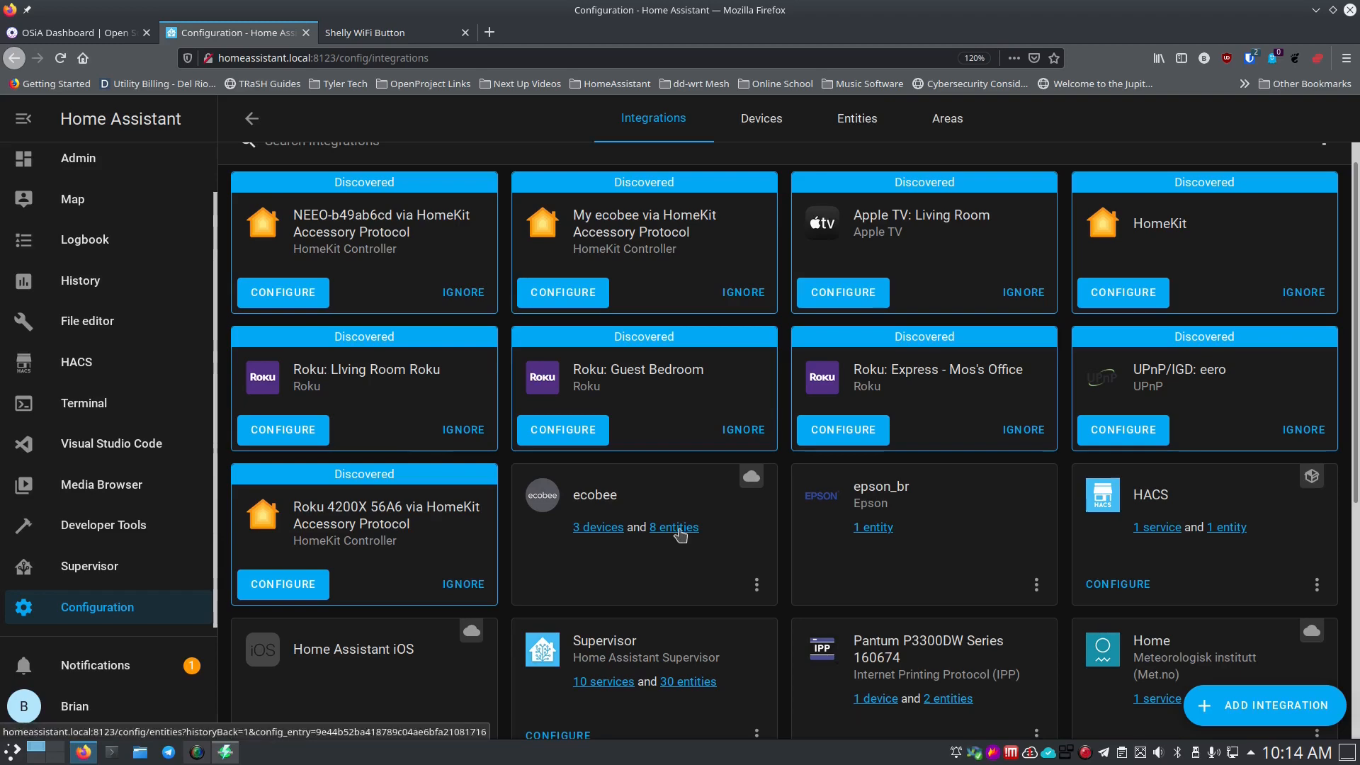
scroll(677, 541, "down", 4)
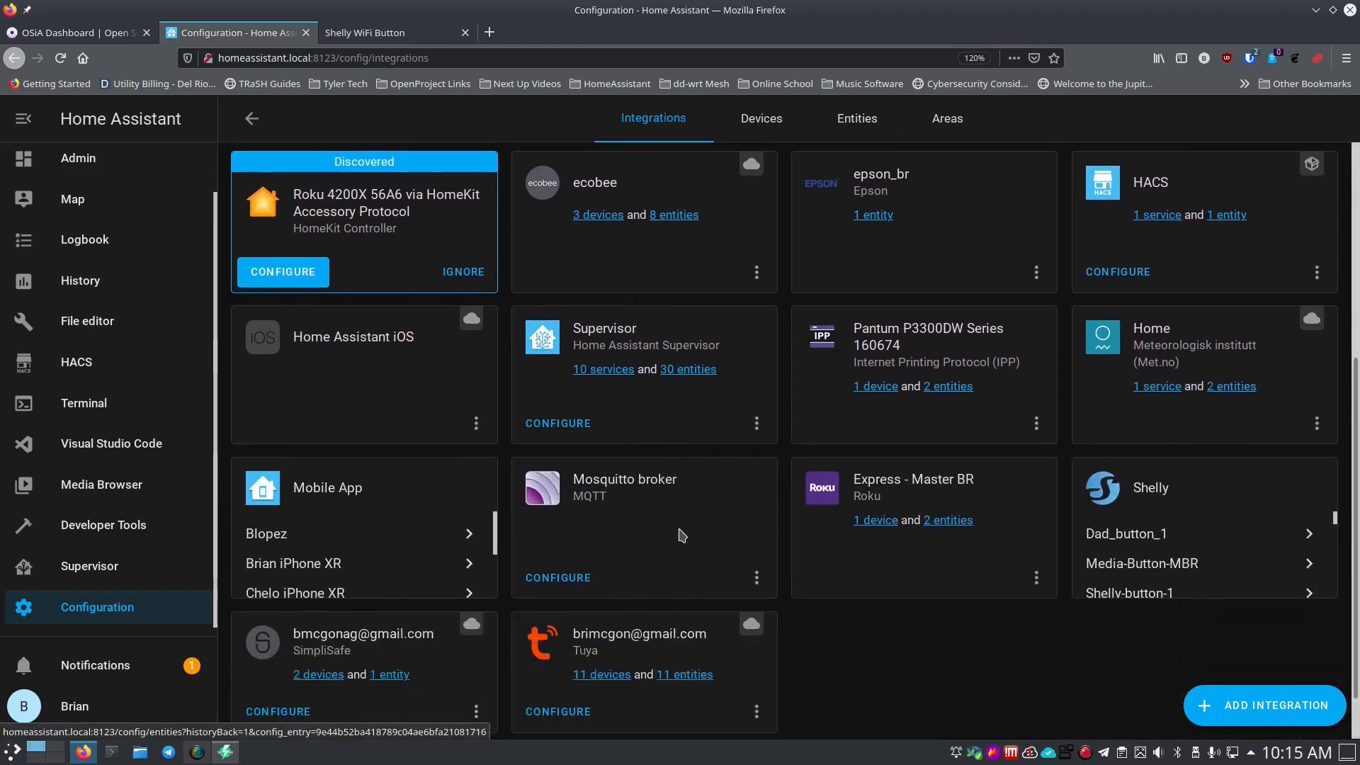
scroll(595, 404, "up", 3)
scroll(445, 531, "down", 2)
scroll(445, 531, "down", 2)
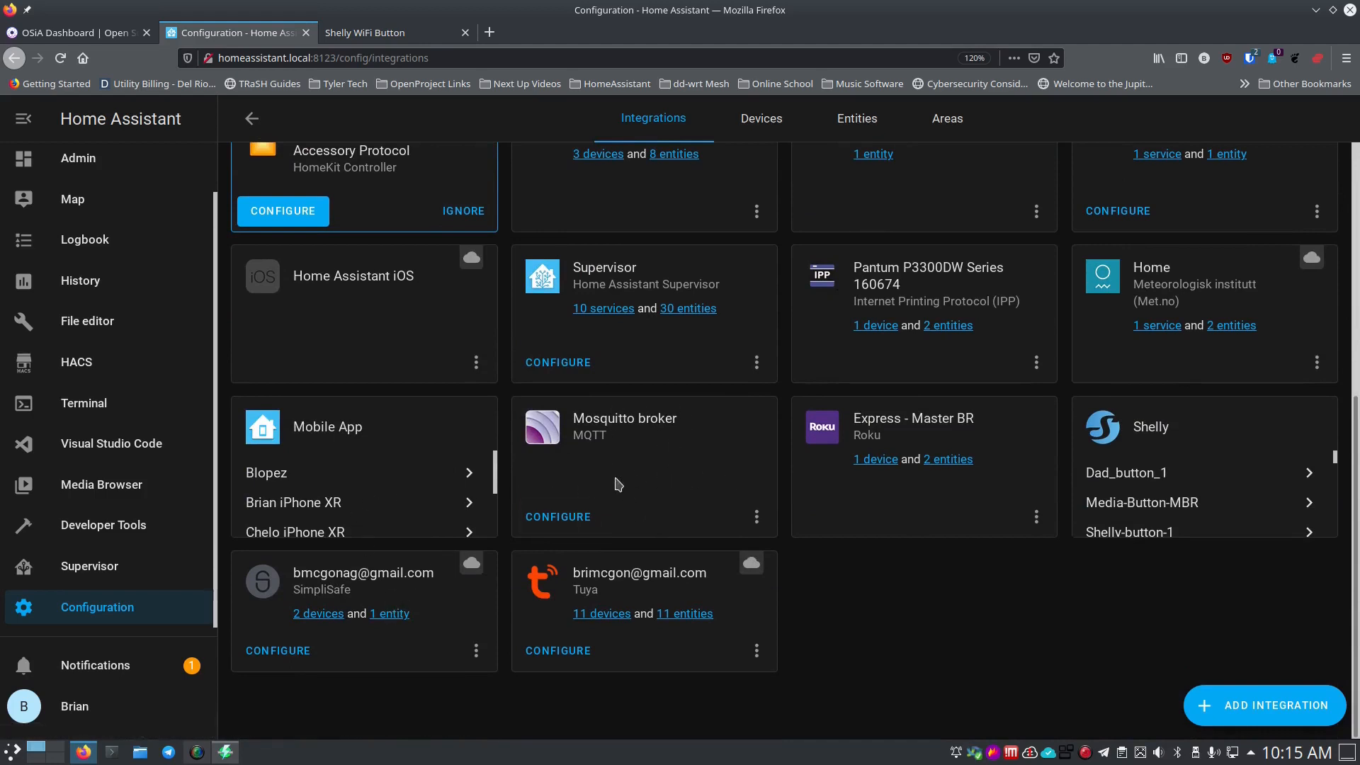
left_click(558, 516)
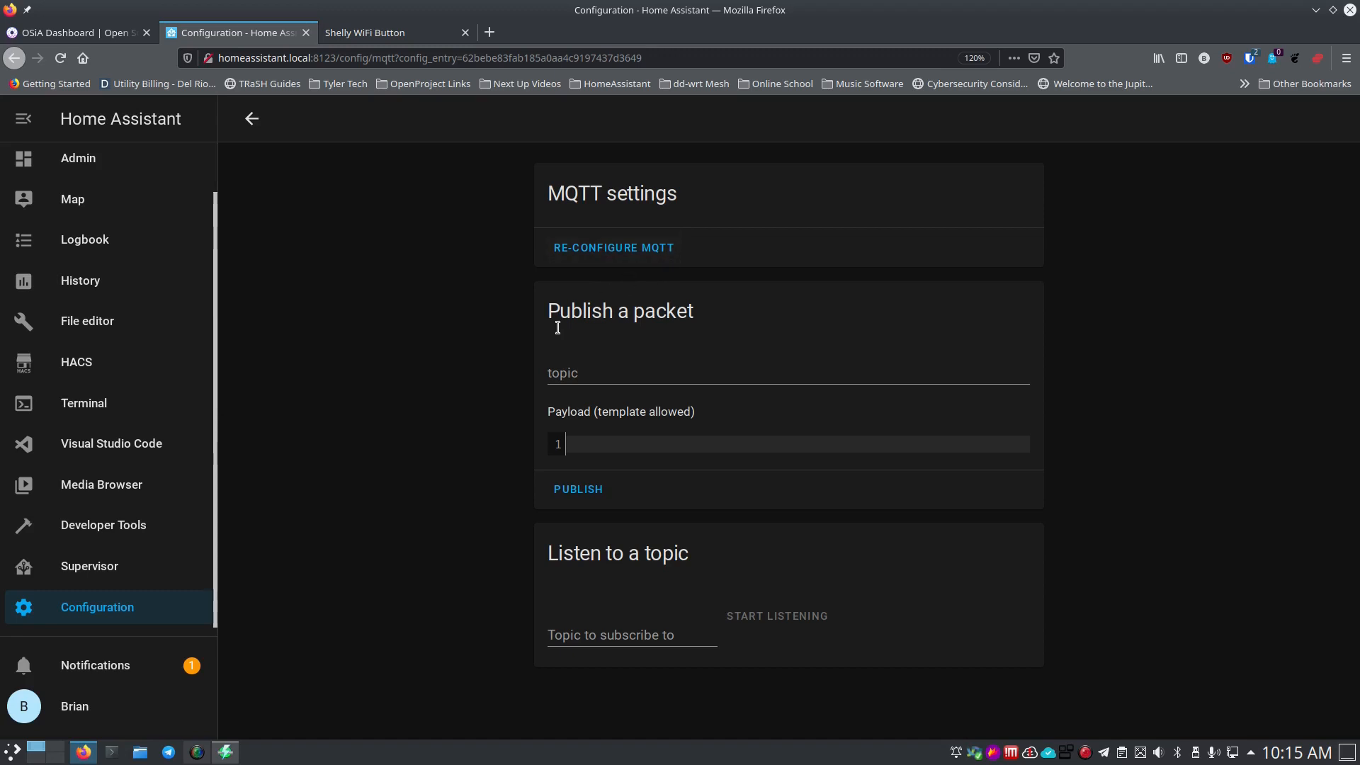
Go back to the MQTT broker settings via Configuration > Integrations.
left_click(108, 607)
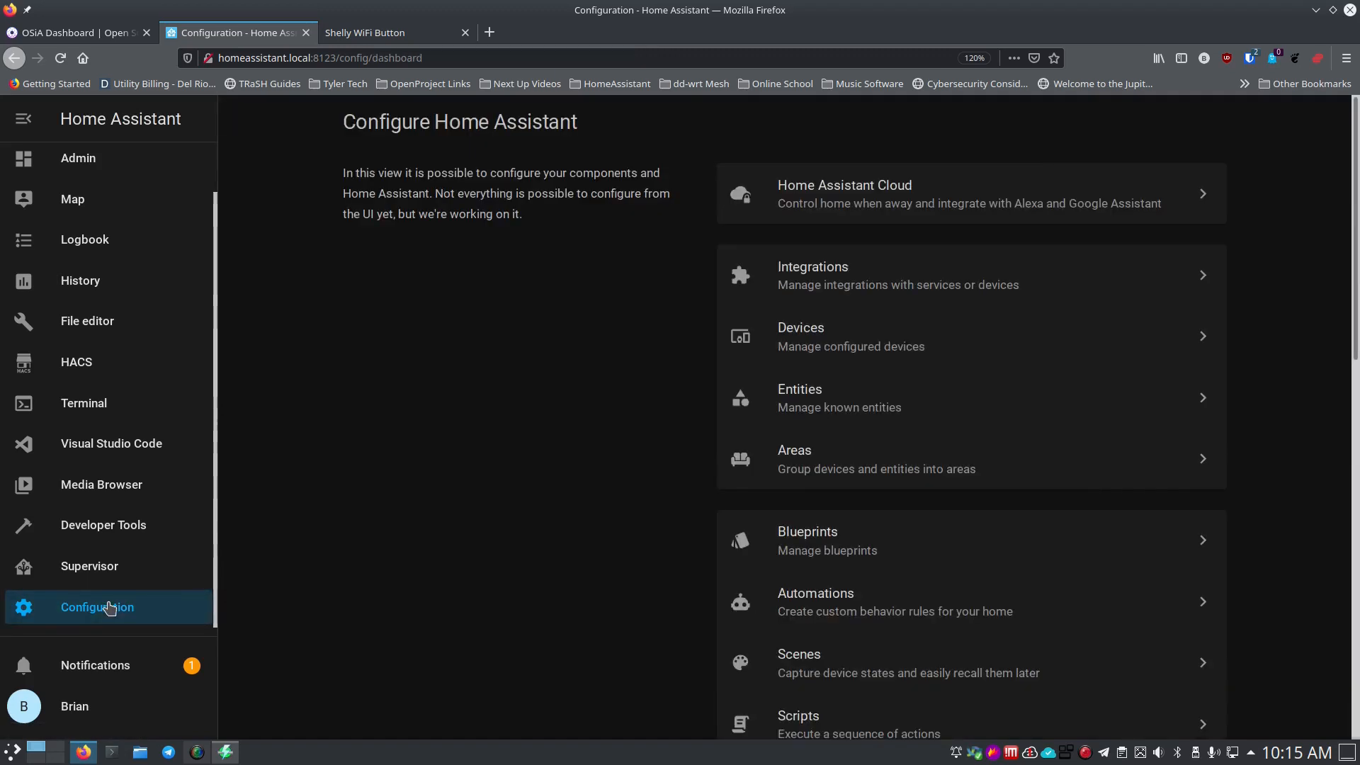
left_click(793, 276)
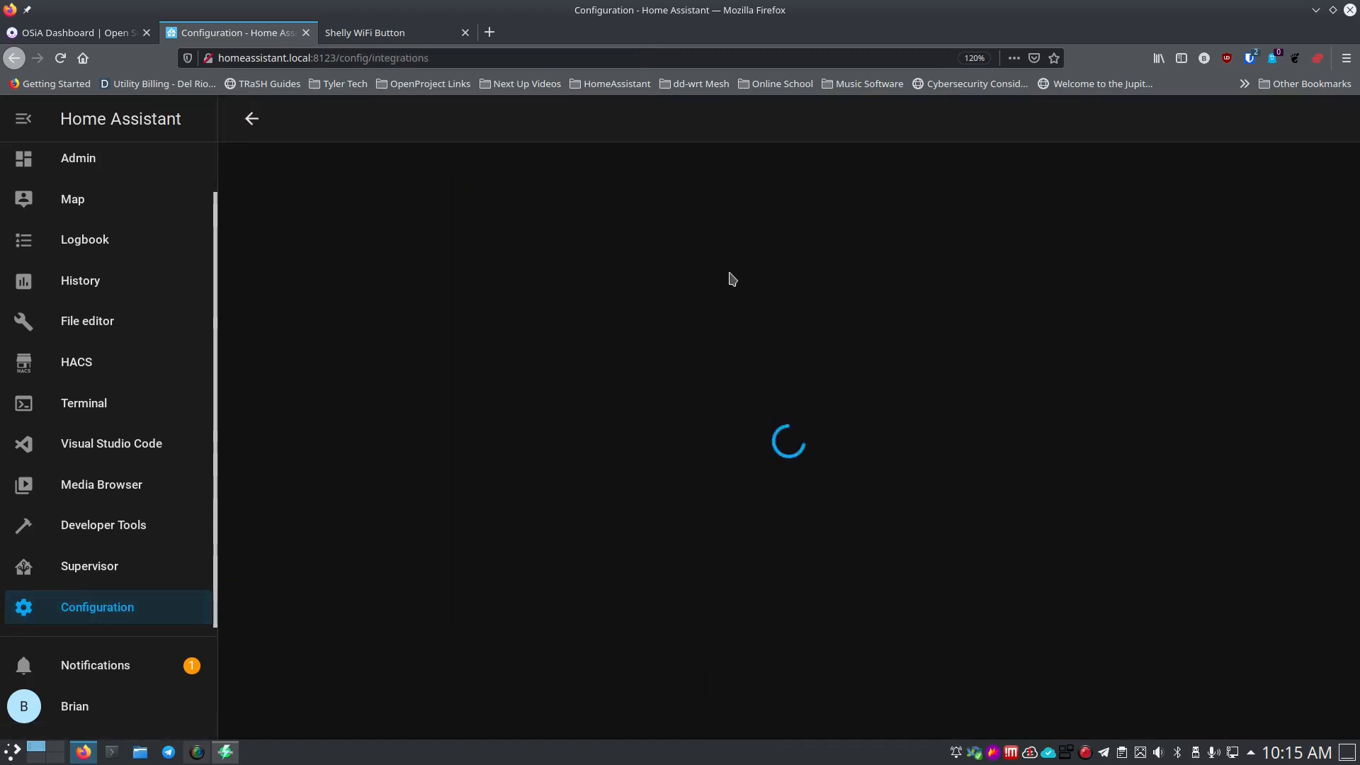
scroll(621, 435, "down", 5)
scroll(620, 443, "down", 2)
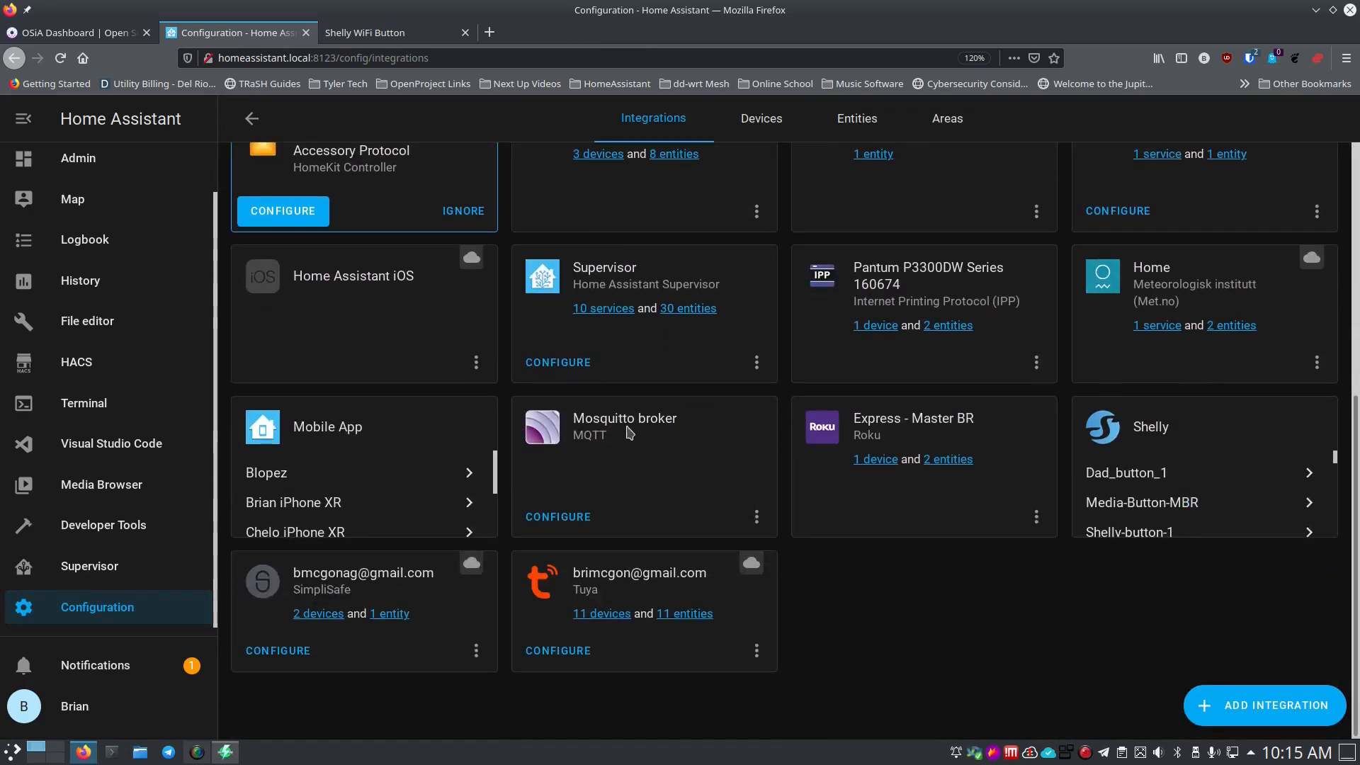
left_click(567, 523)
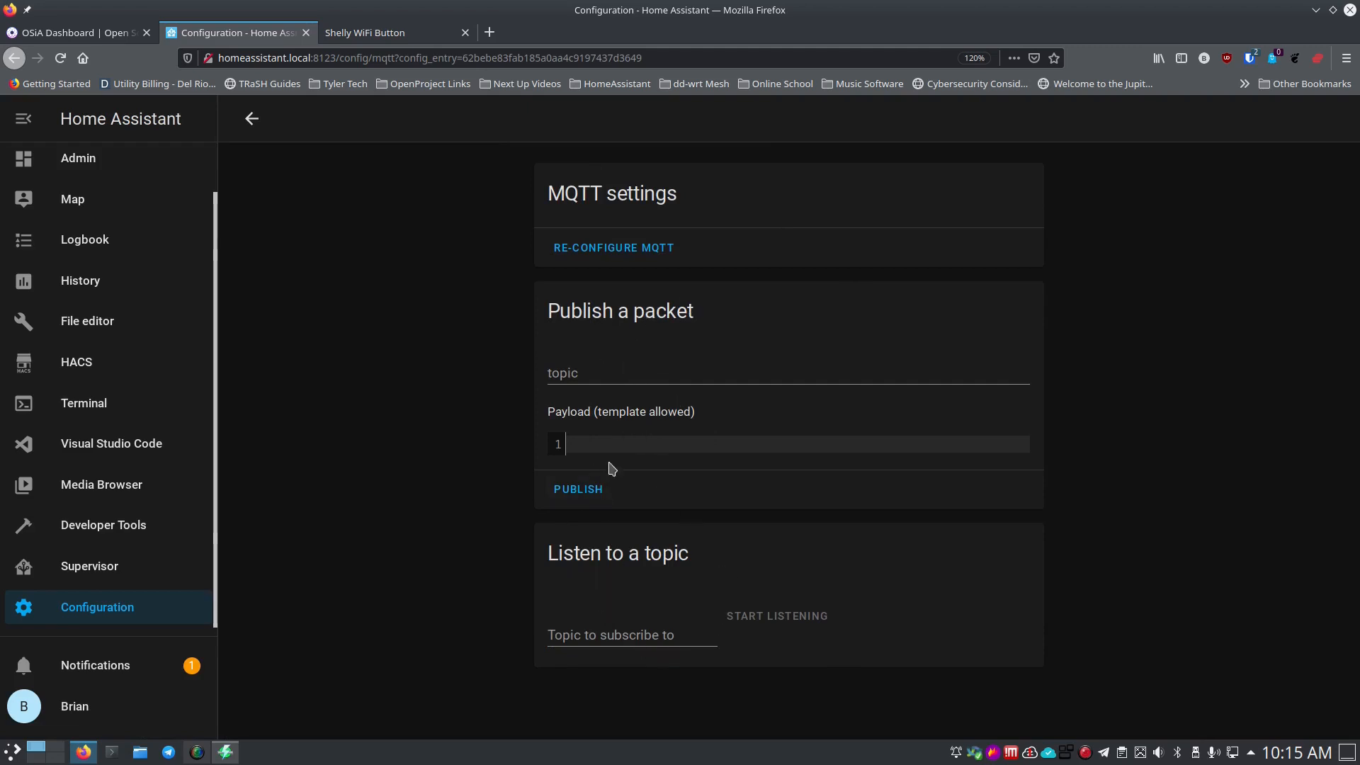
Start listening on the button's /media/…/on topic.
left_click(579, 634)
type("/med")
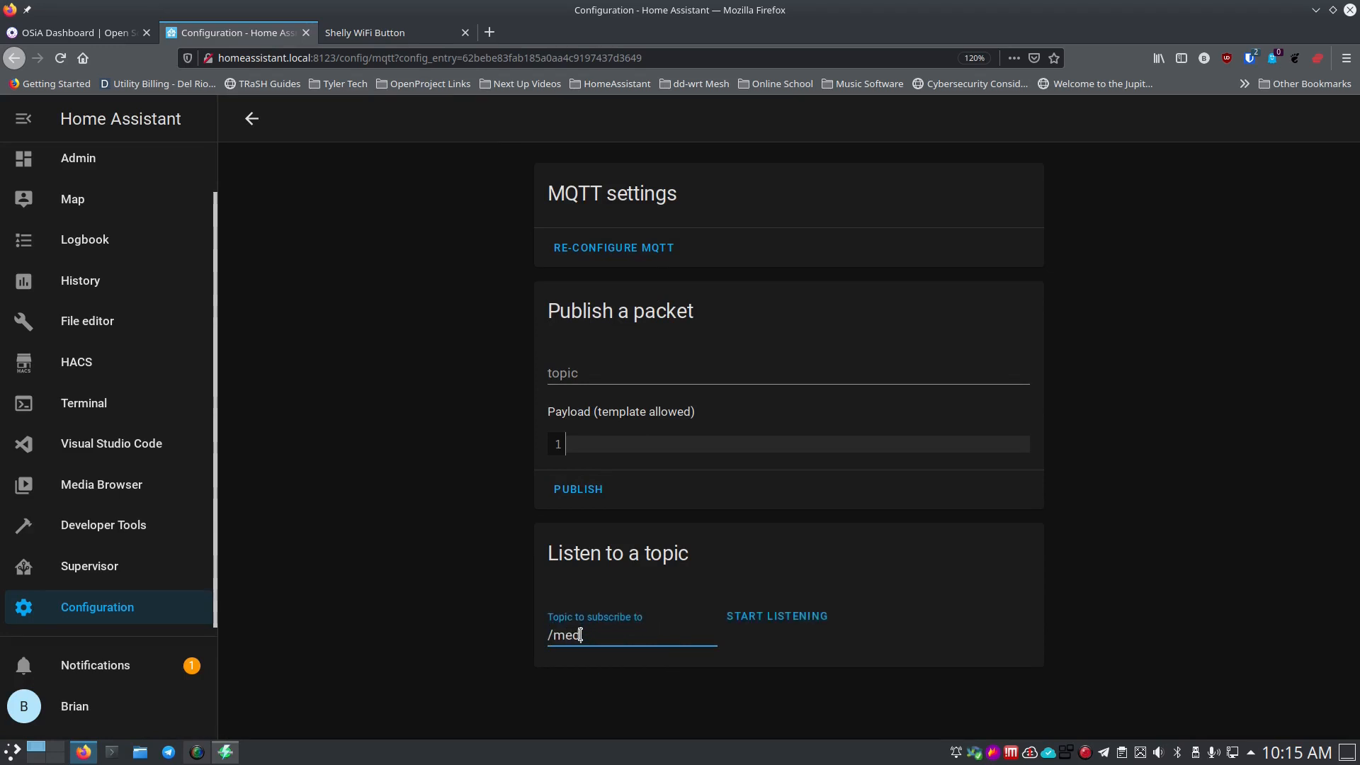
type("ia/brian/on")
left_click(761, 622)
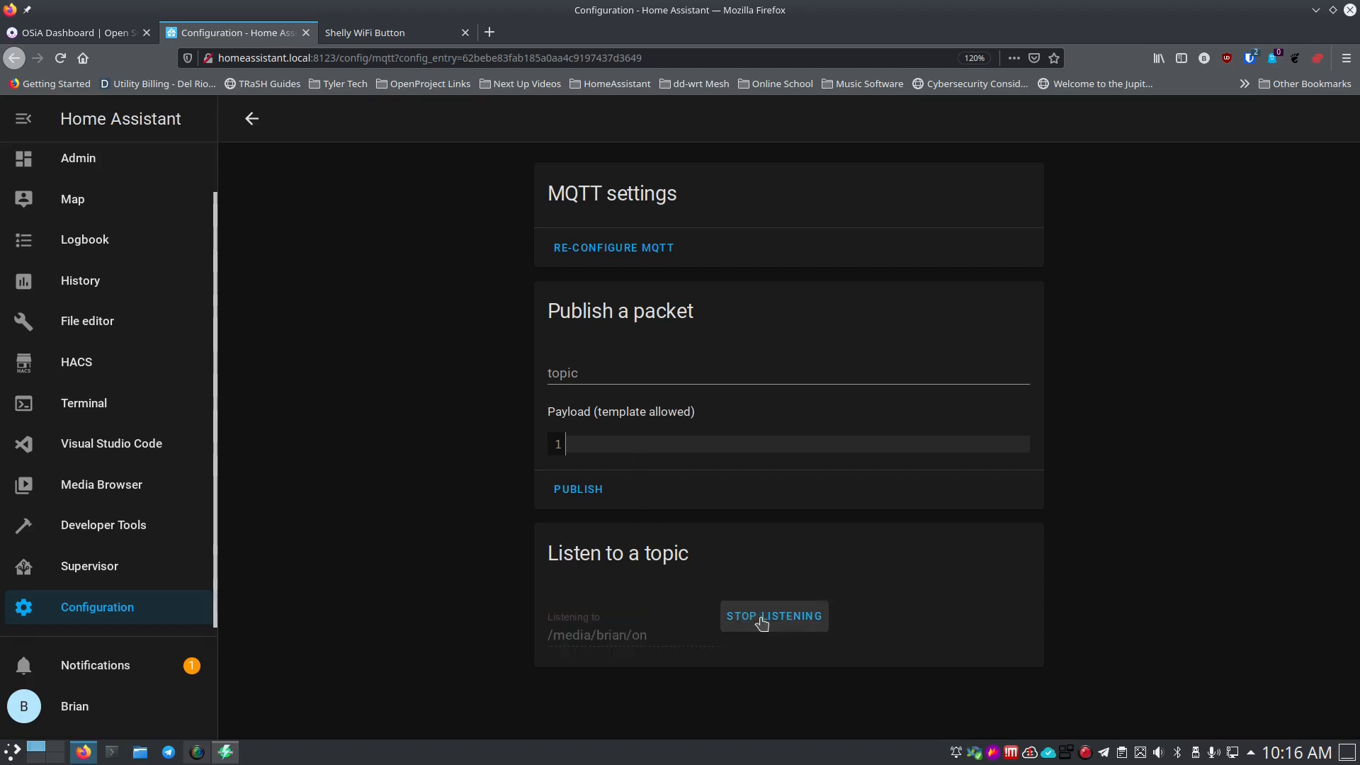
Publish an empty test message to the same media topic.
left_click(647, 373)
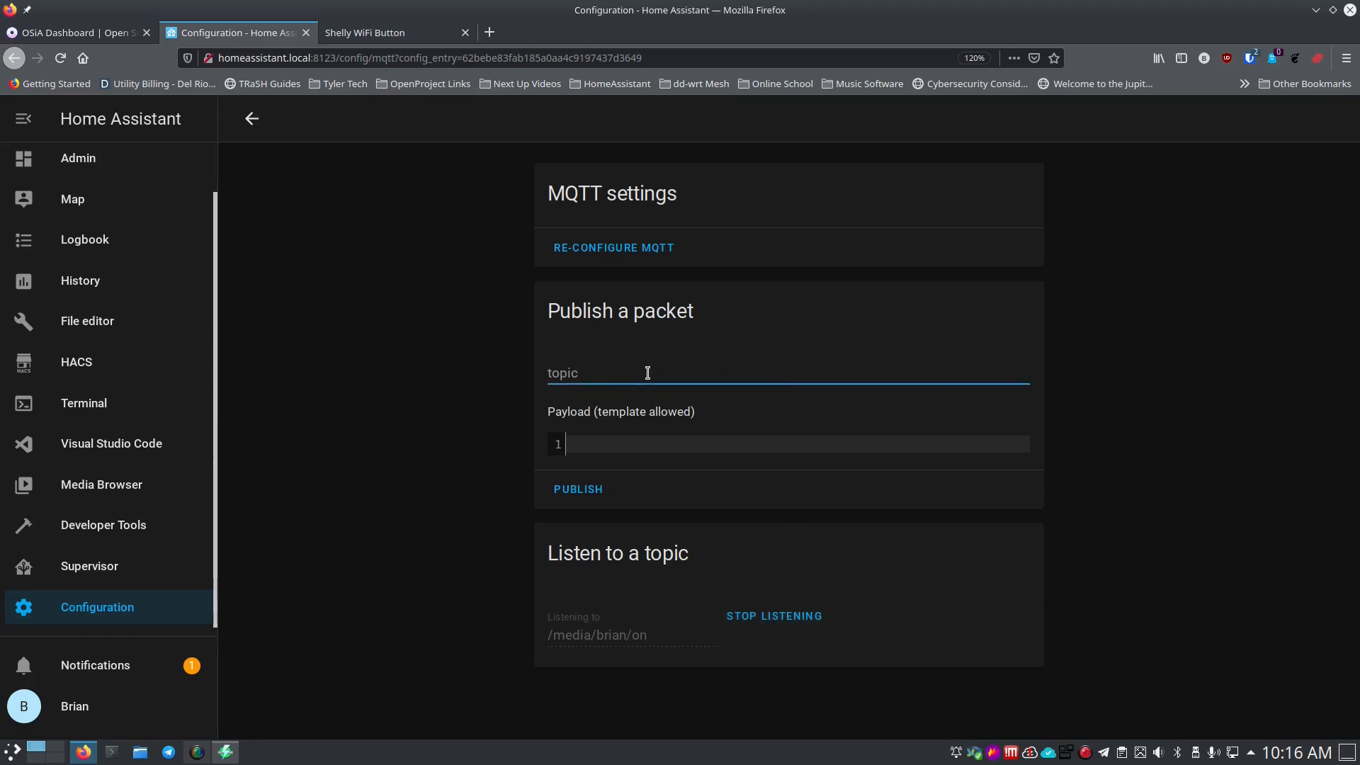
type("/media")
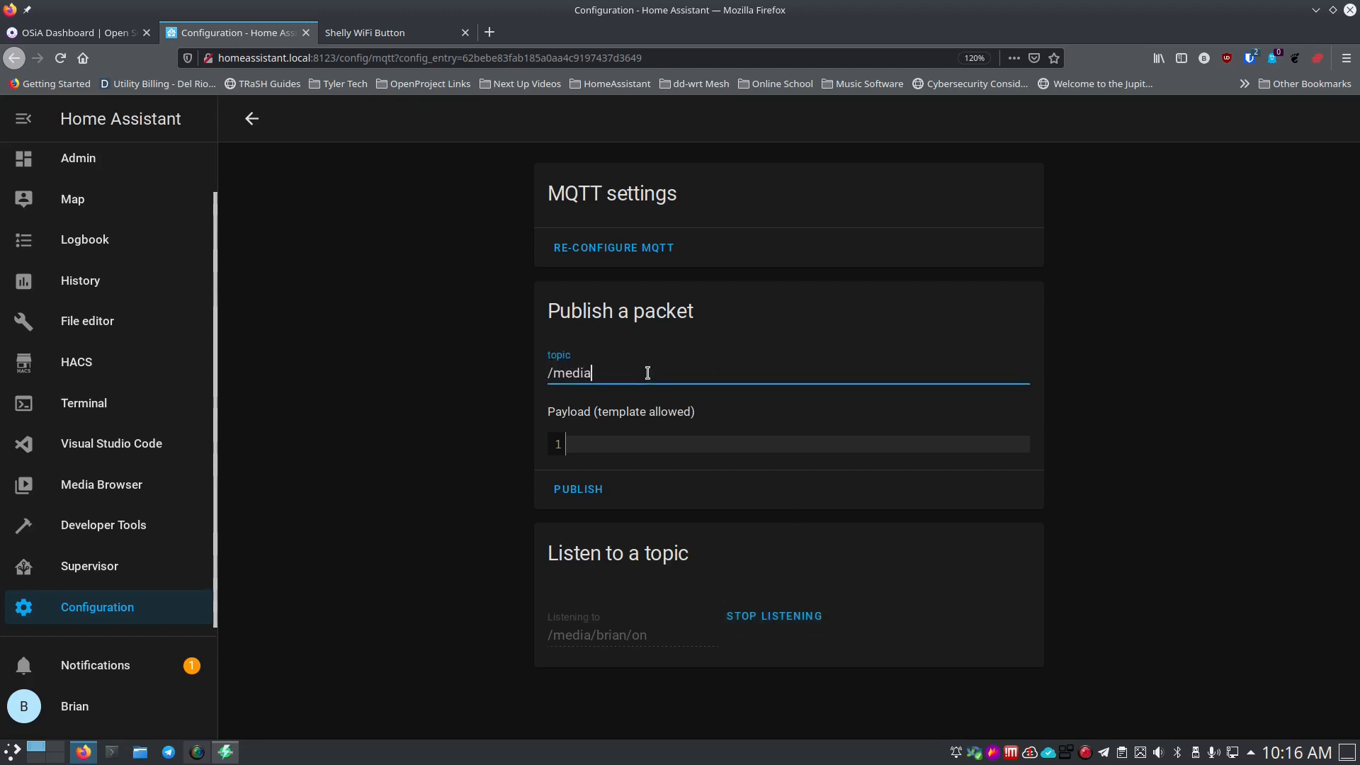
type("/brian/on")
left_click(592, 498)
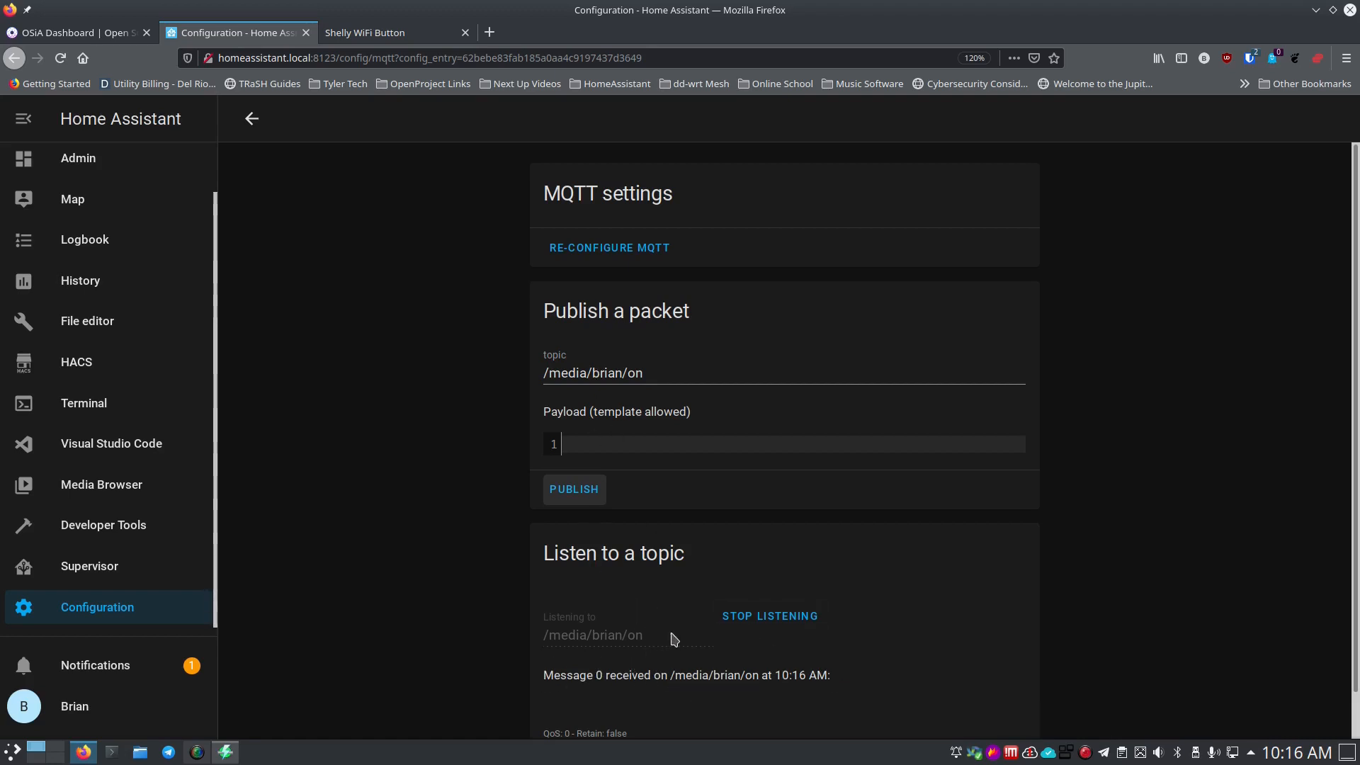
scroll(671, 662, "down", 1)
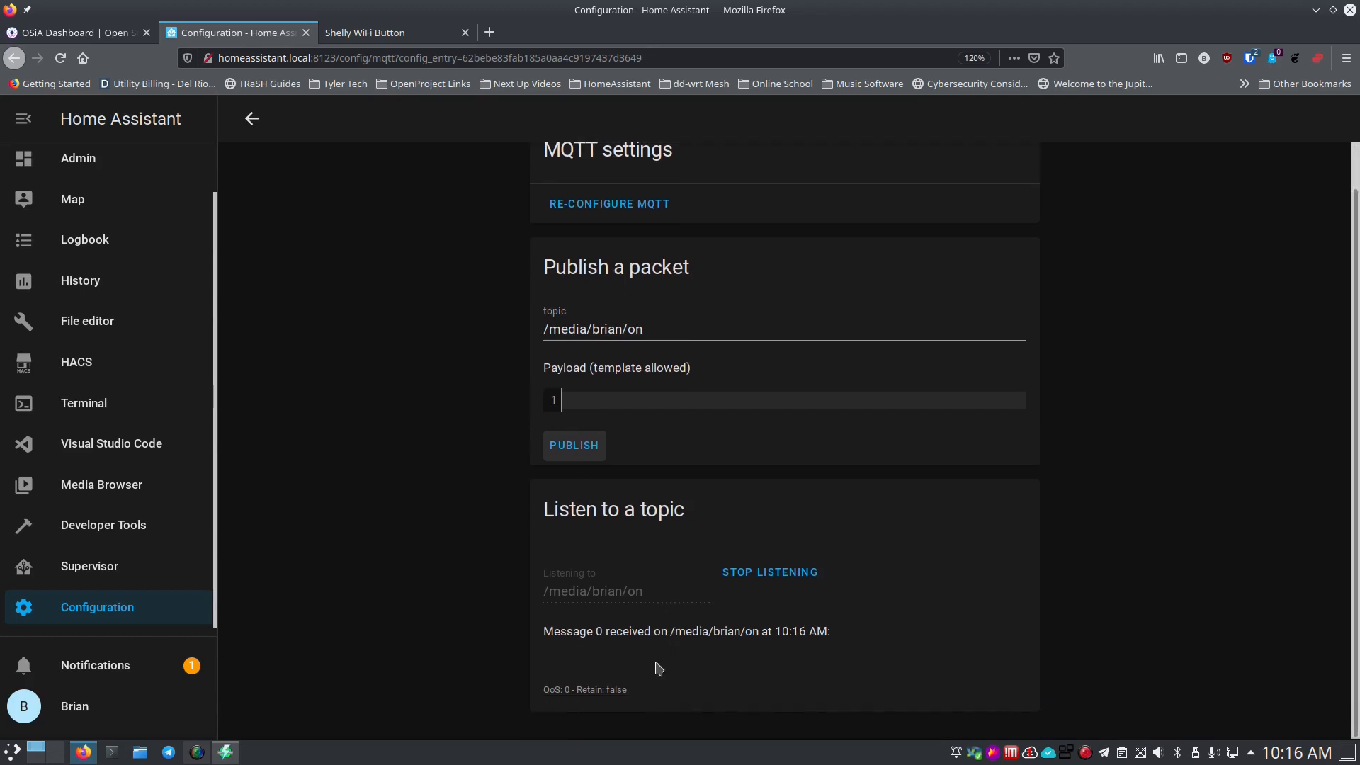
scroll(658, 668, "up", 1)
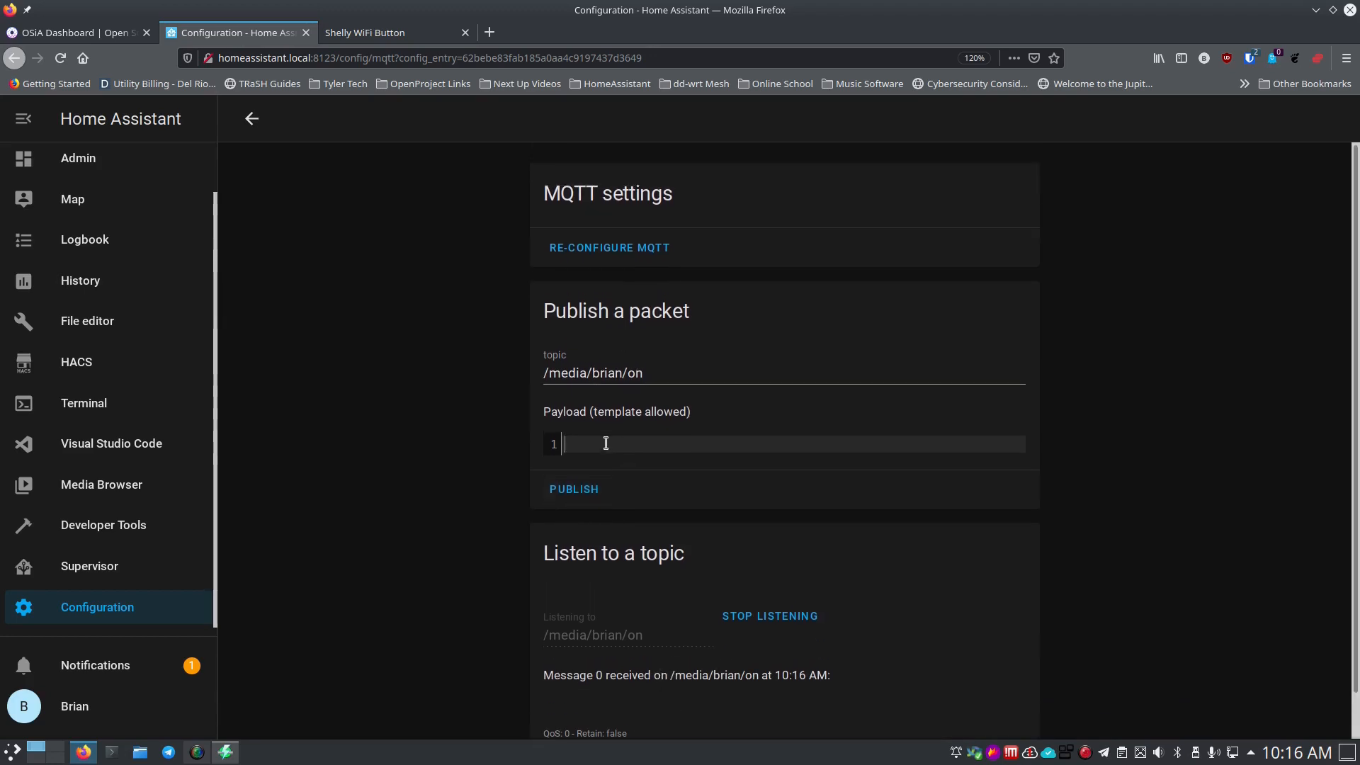
Publish a second test message with payload ON to the topic.
type("0")
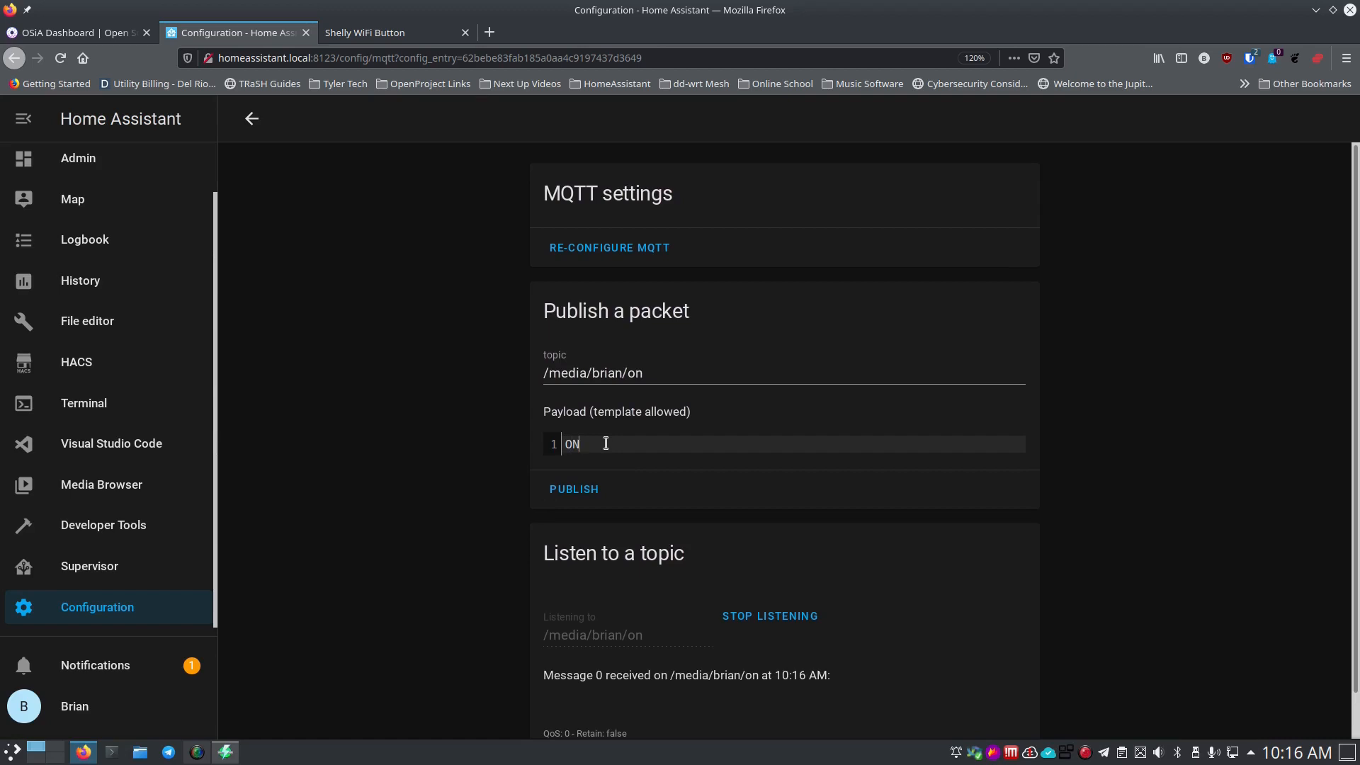
left_click(588, 489)
left_click(571, 494)
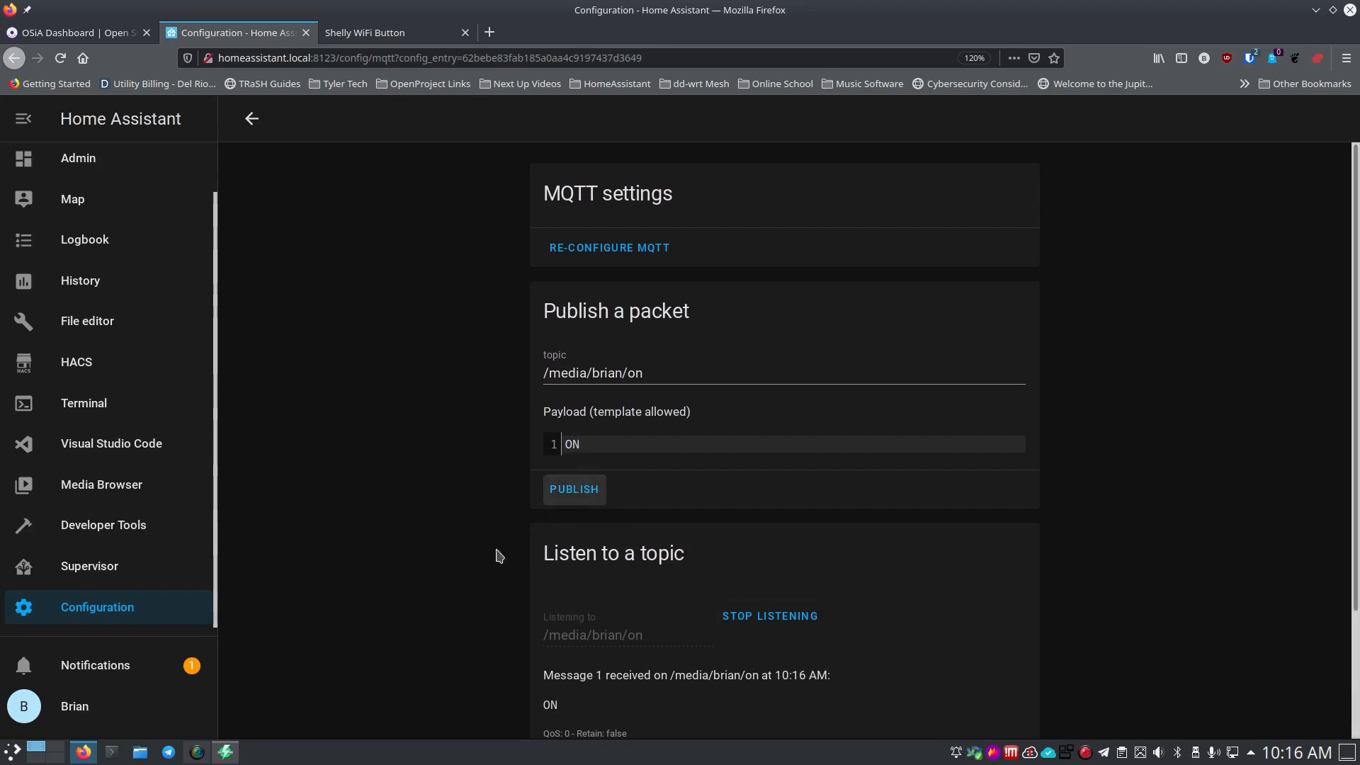
scroll(538, 587, "down", 3)
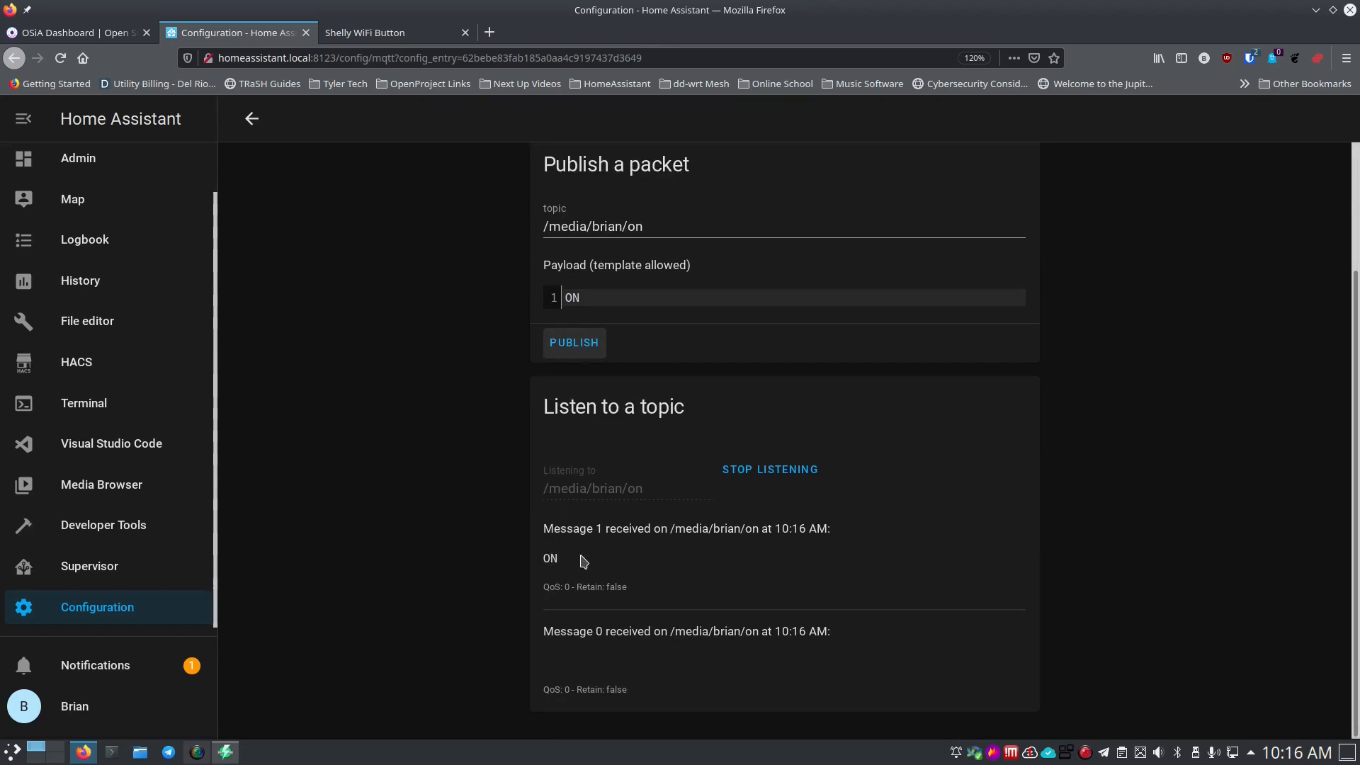
scroll(666, 397, "up", 3)
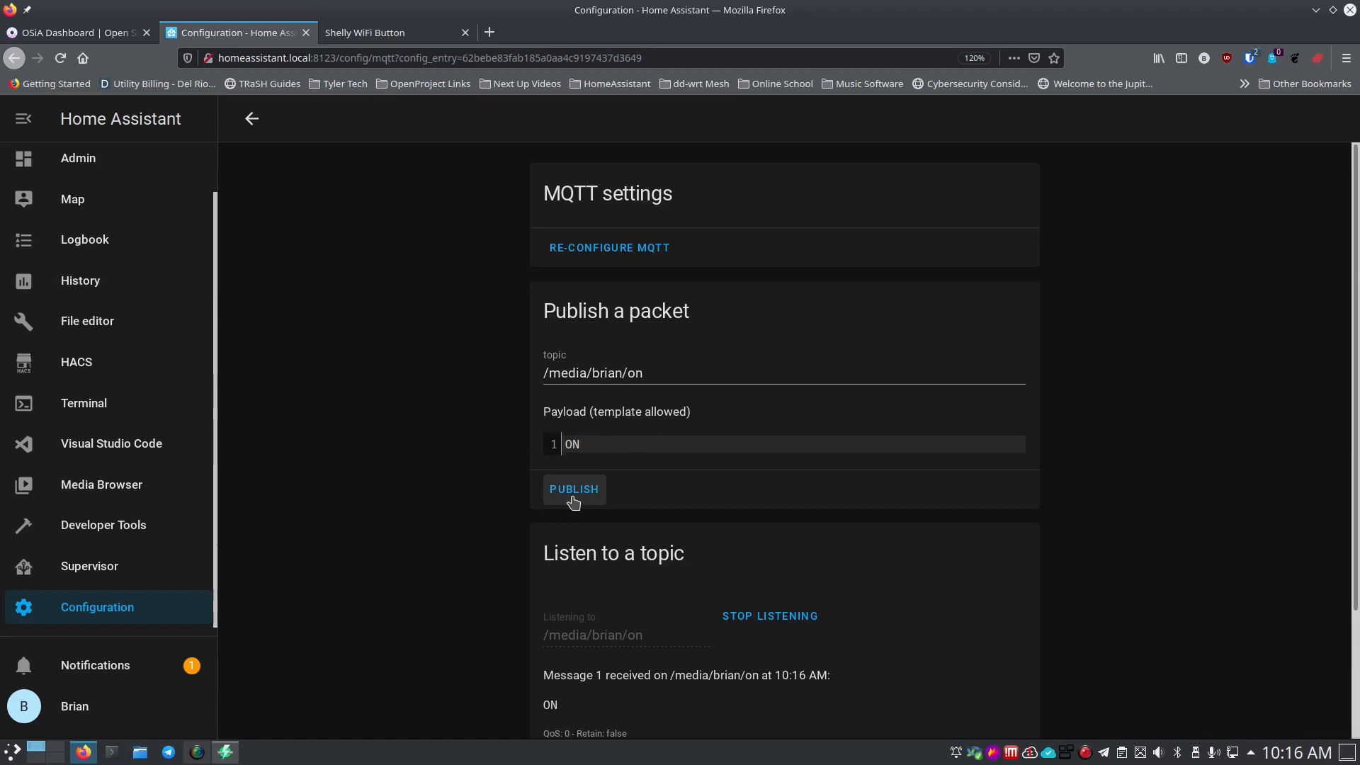
Stop listening and change the subscribed topic to /blah/blah/blah.
left_click(772, 618)
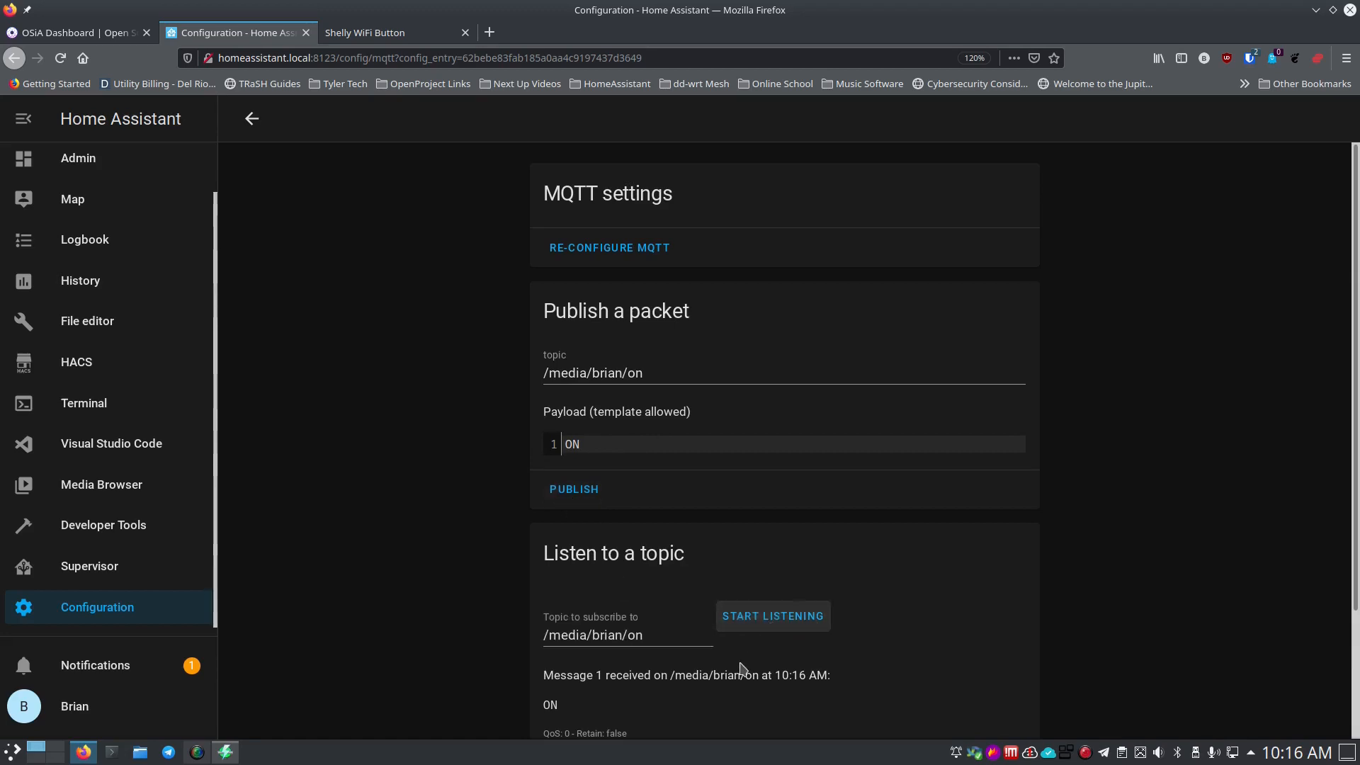
left_click(673, 638)
left_click_drag(672, 638, 535, 635)
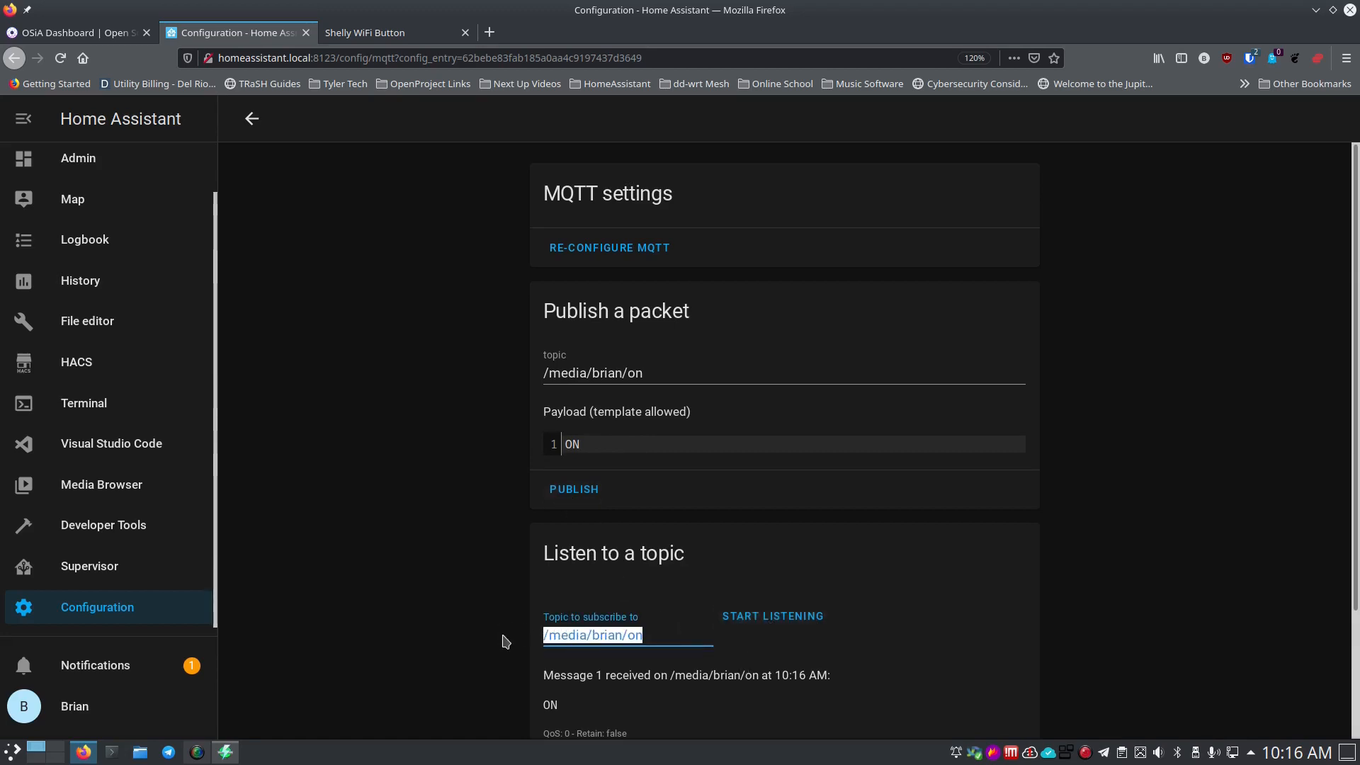
key("BackSpace")
type("/b")
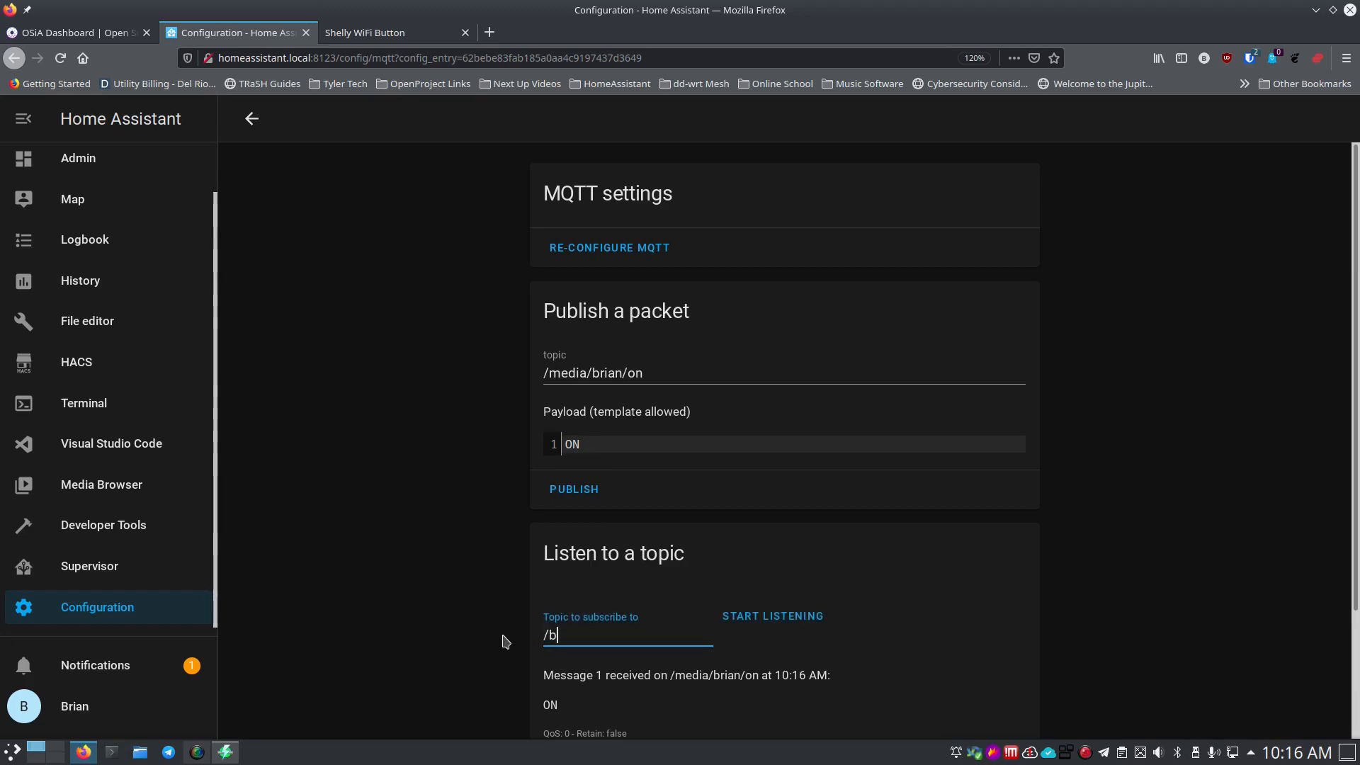
type("lah/blah/blah")
Change the publish topic, start listening on /blah/blah/blah and publish ON.
left_click(744, 364)
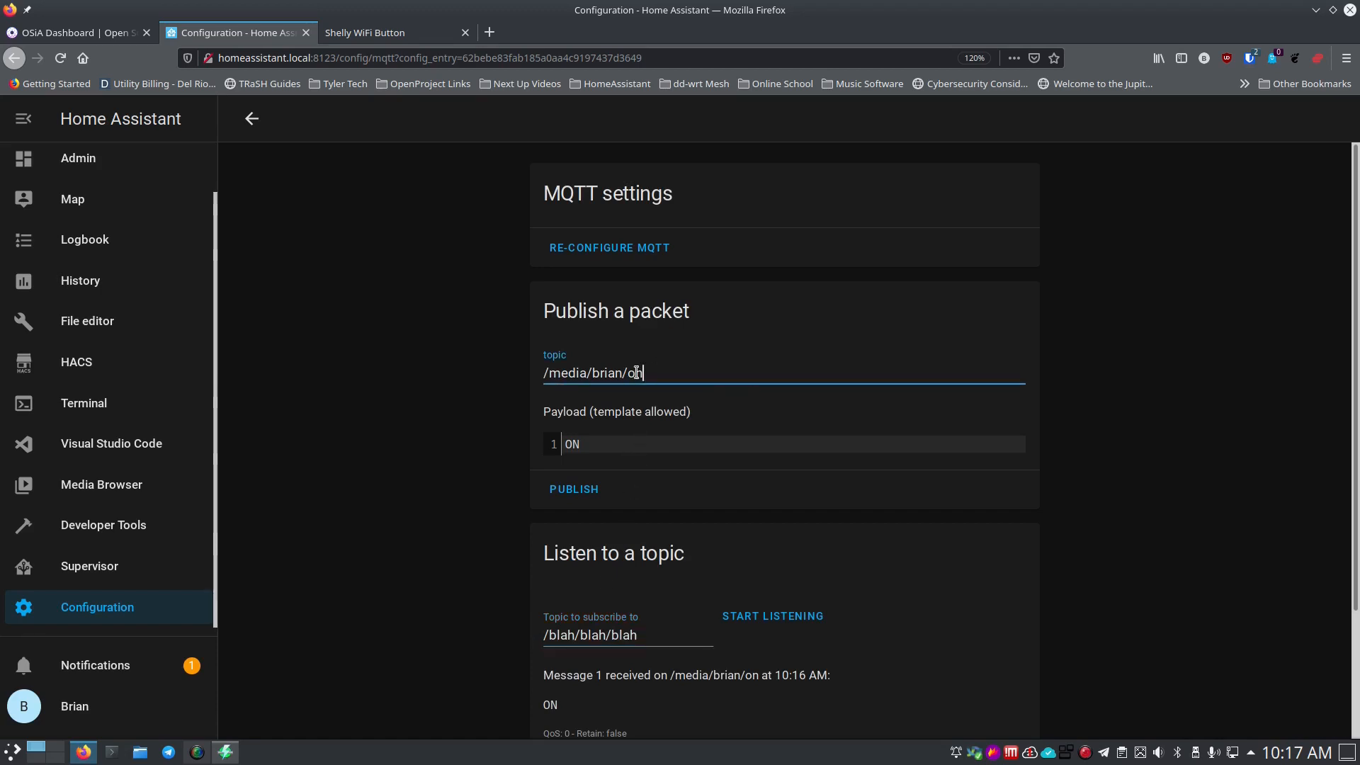
left_click_drag(636, 373, 474, 383)
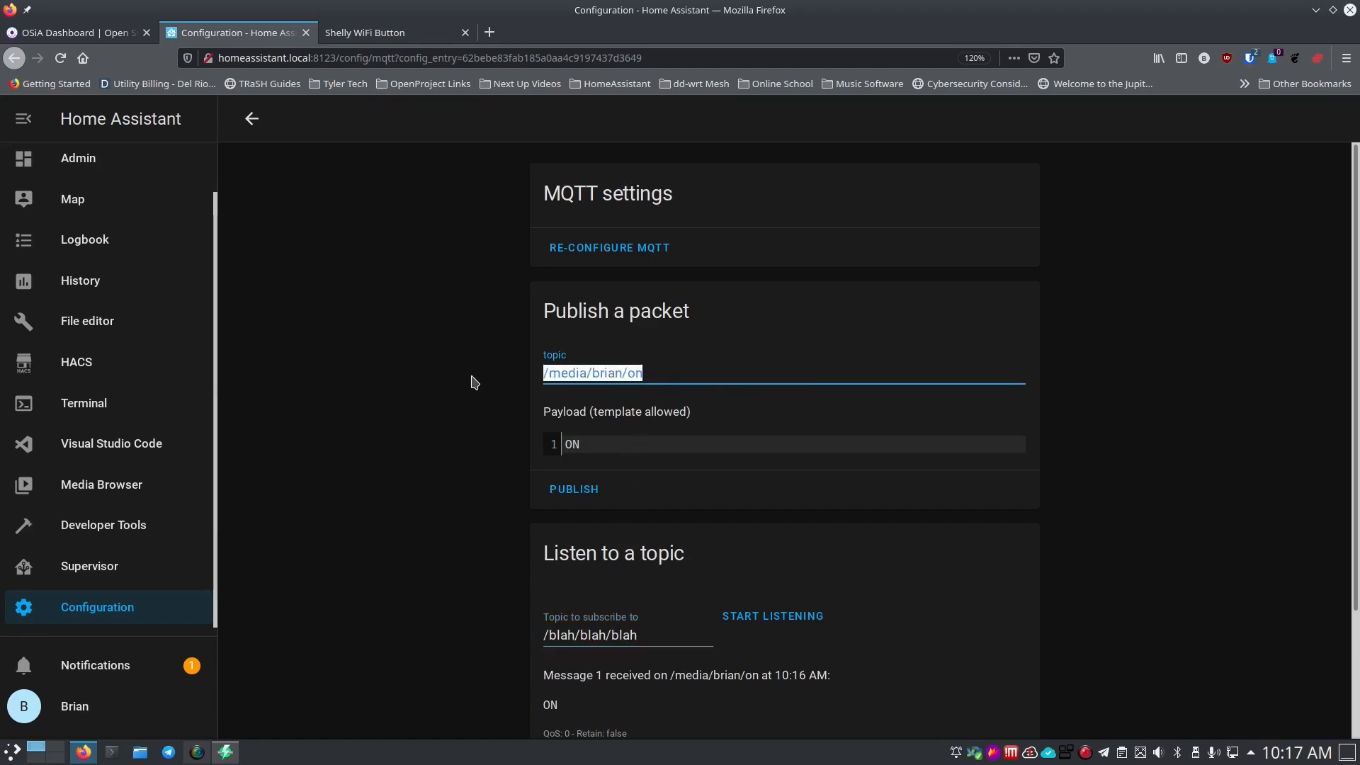
type("/blah/blah")
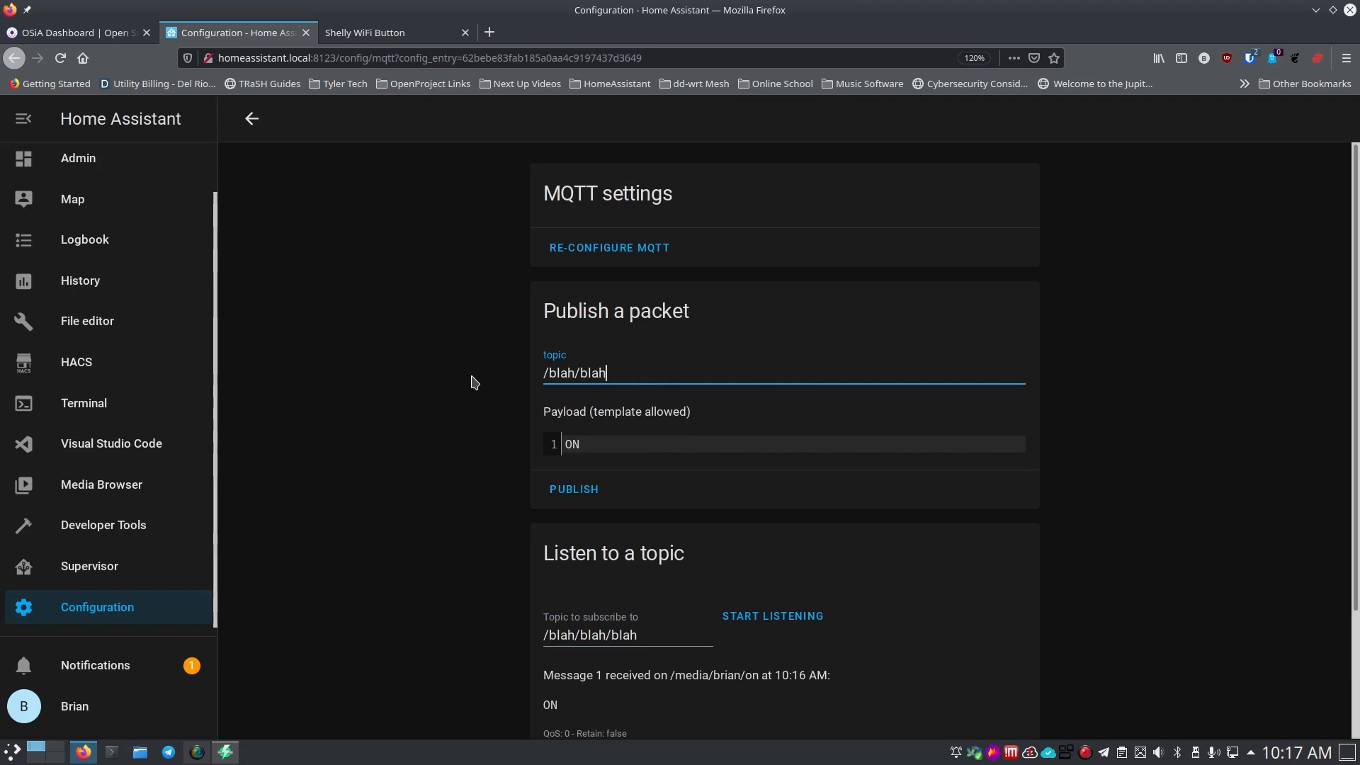
type("/home")
left_click(752, 625)
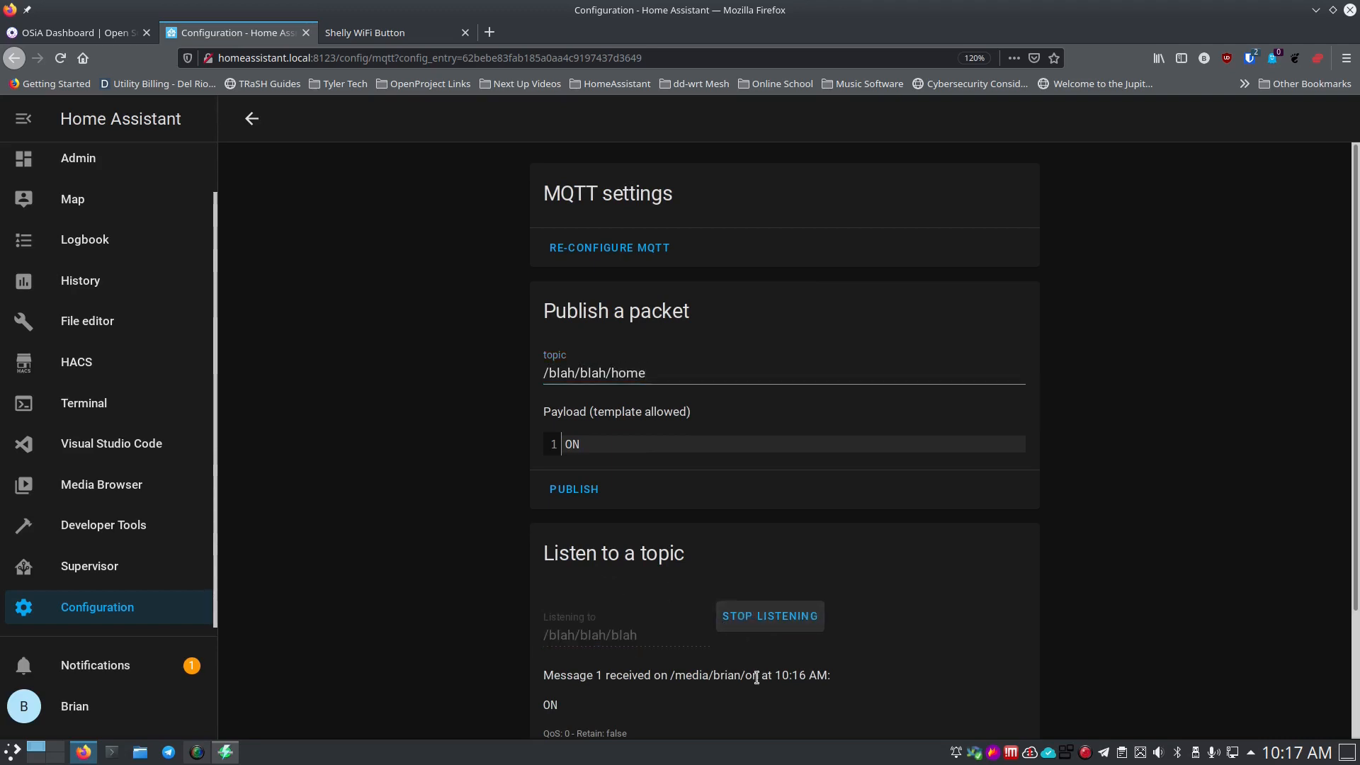
left_click(585, 490)
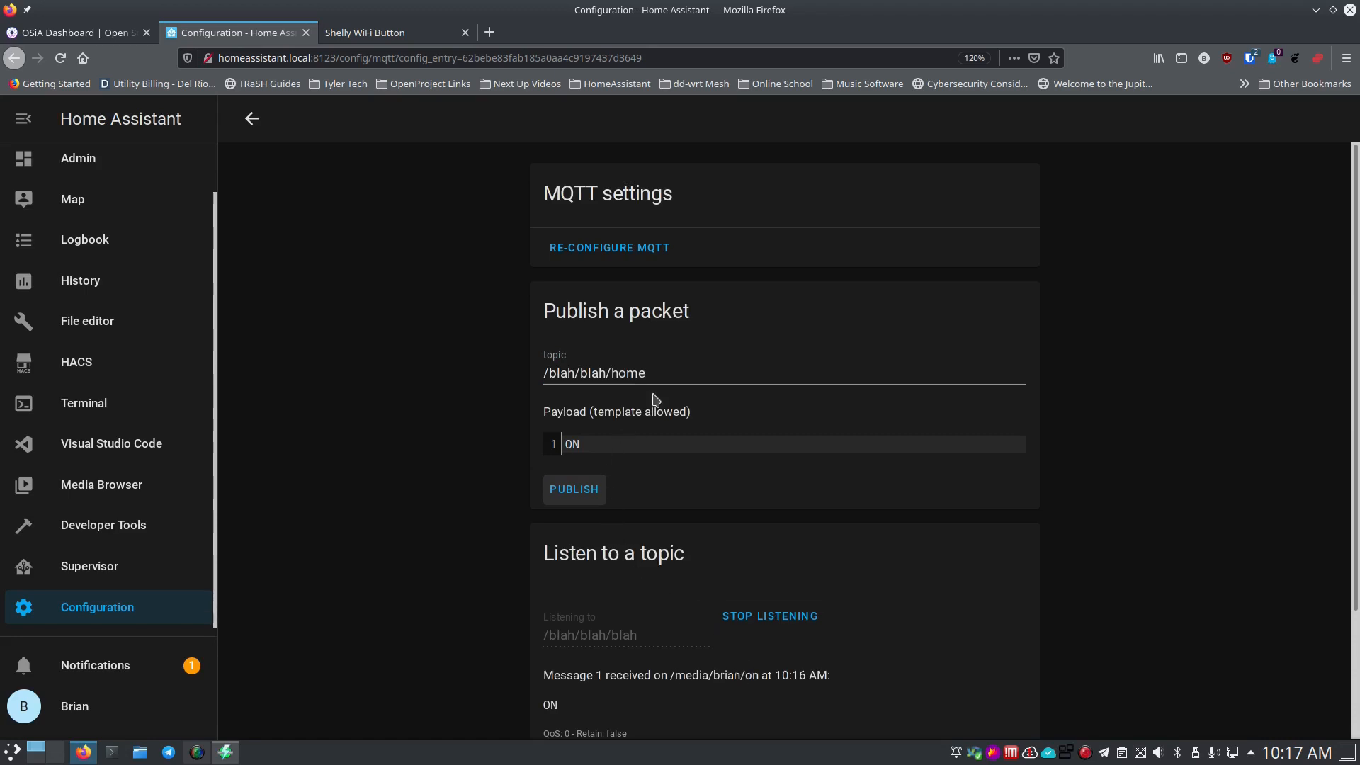
Correct the publish topic to /blah/blah/blah and publish ON again.
left_click(668, 376)
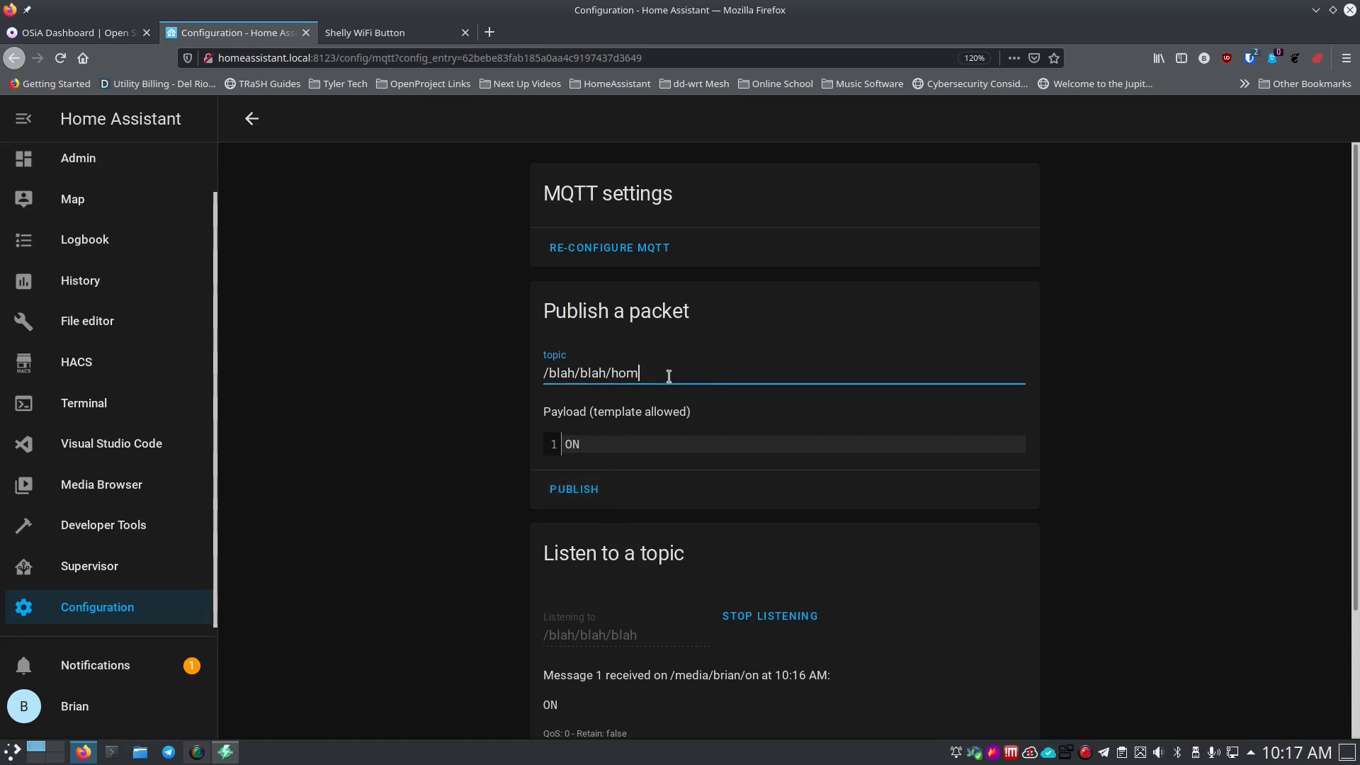
key("BackSpace")
type("bla")
left_click(574, 489)
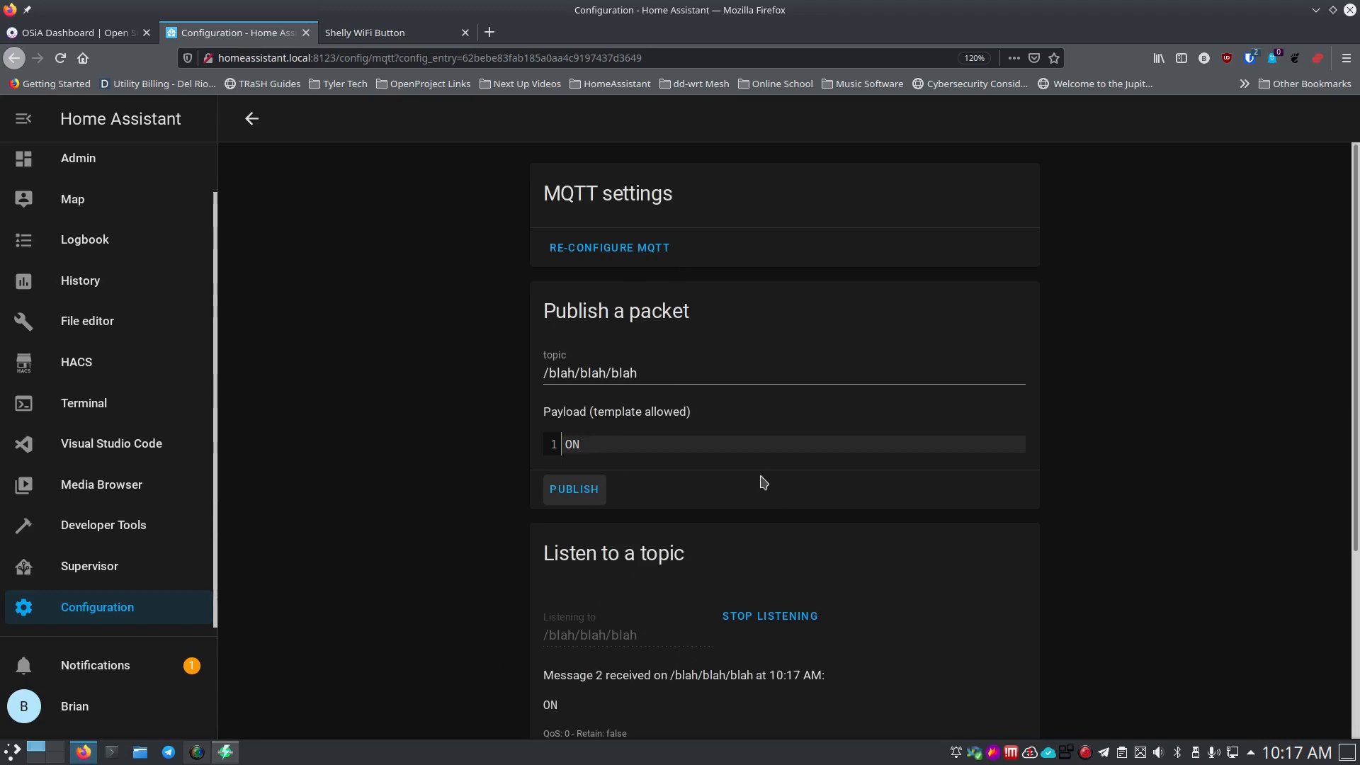
scroll(622, 614, "down", 3)
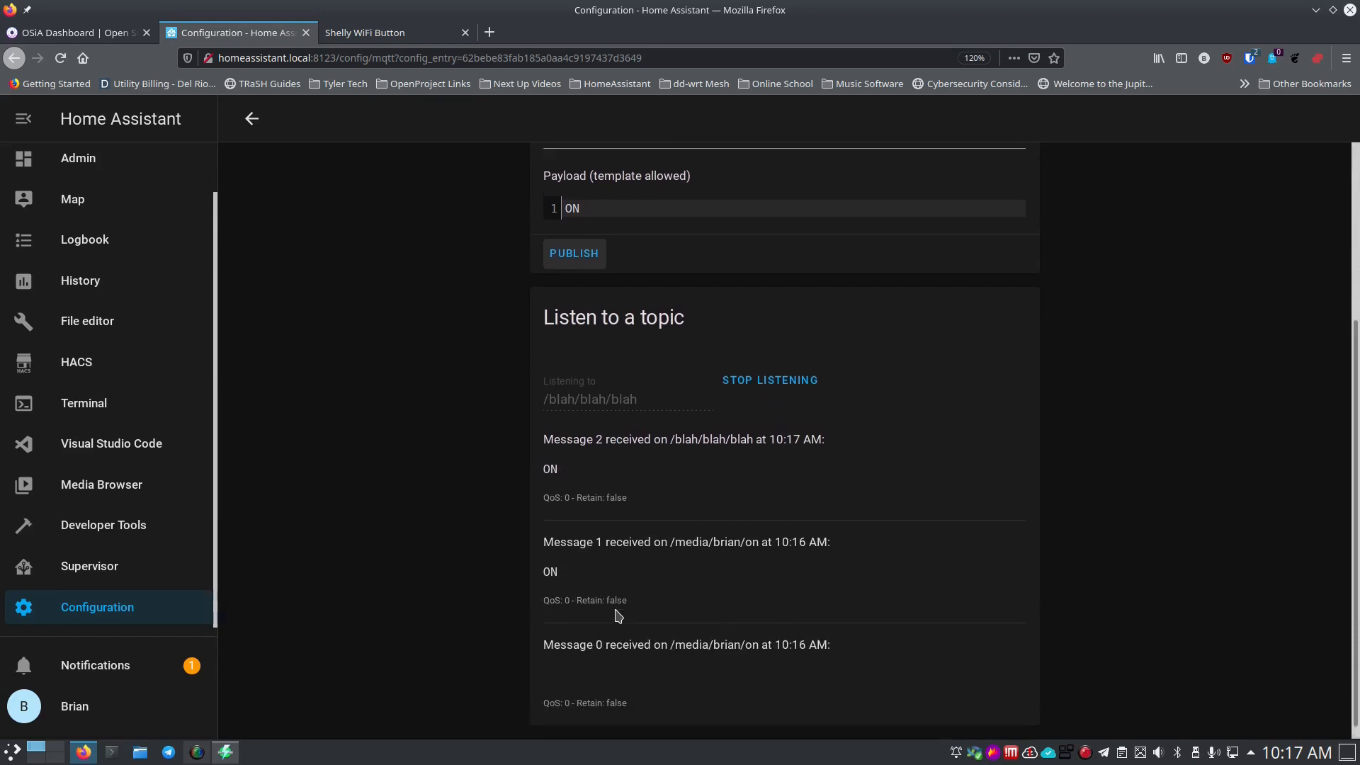
scroll(614, 616, "up", 3)
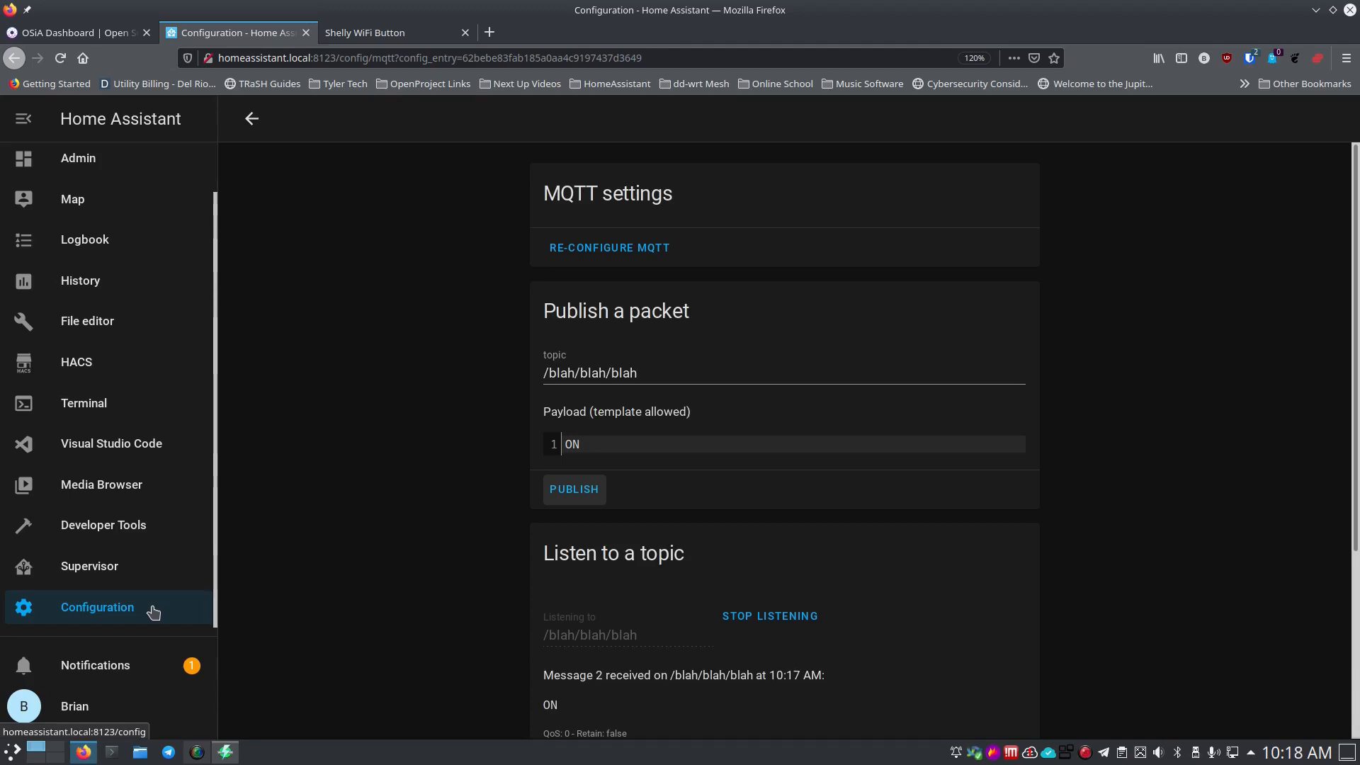
Reload the Shelly page and tick Enable MQTT under Internet & Security > Advanced - Developer Settings.
left_click(407, 34)
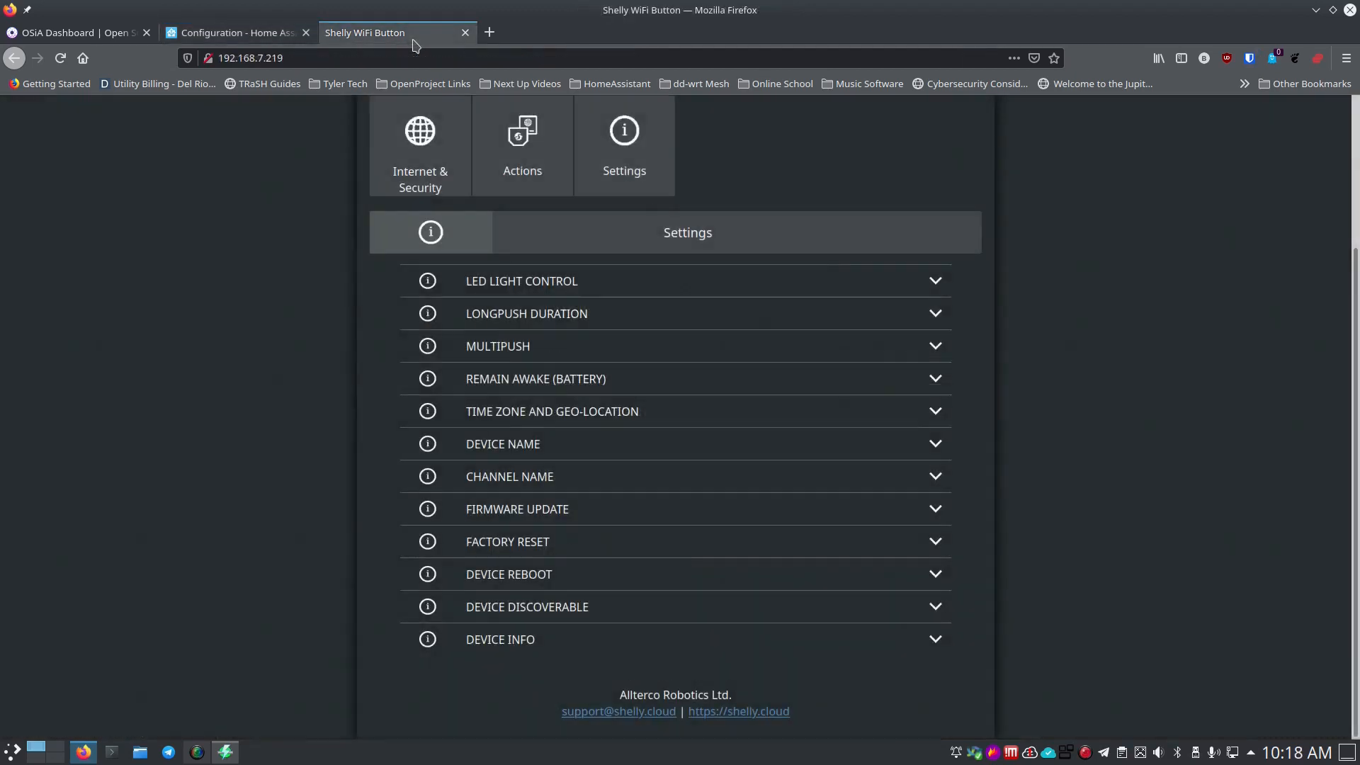
left_click(60, 58)
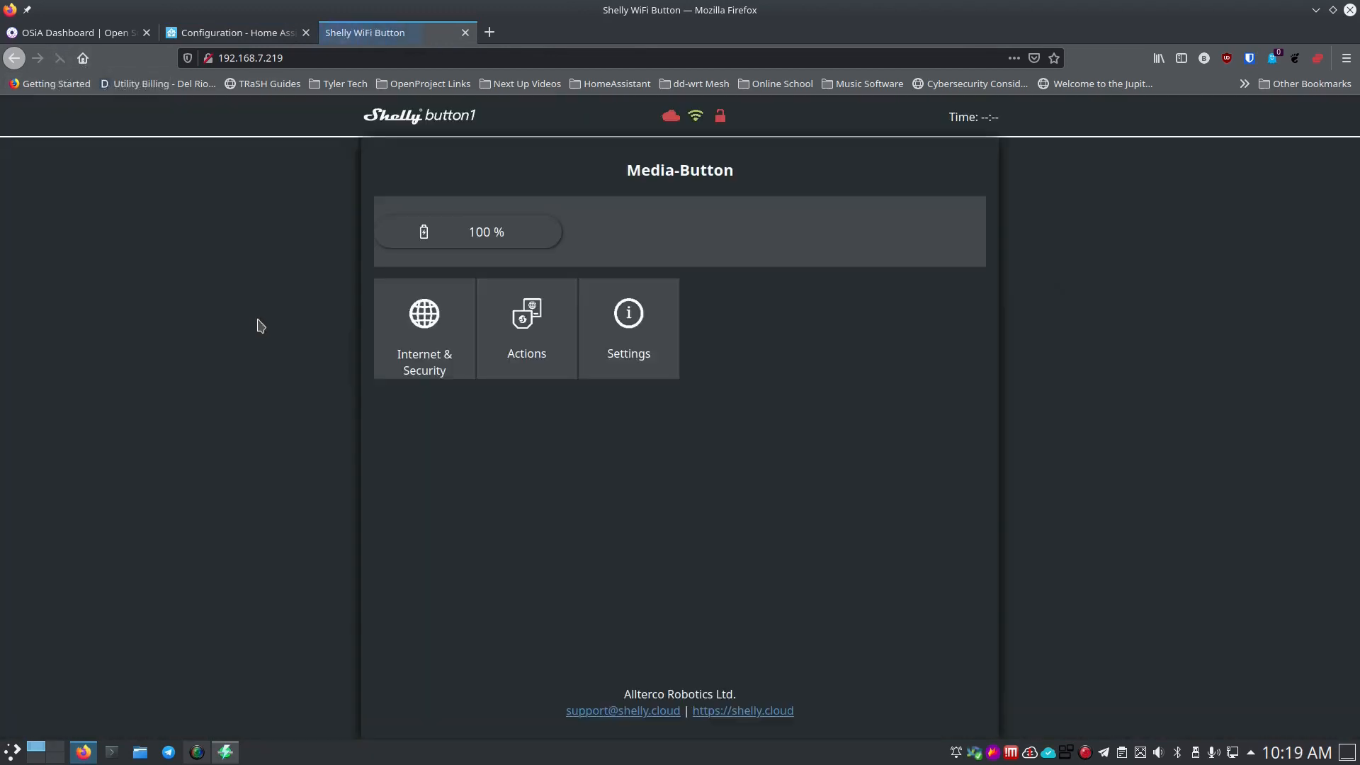
left_click(596, 342)
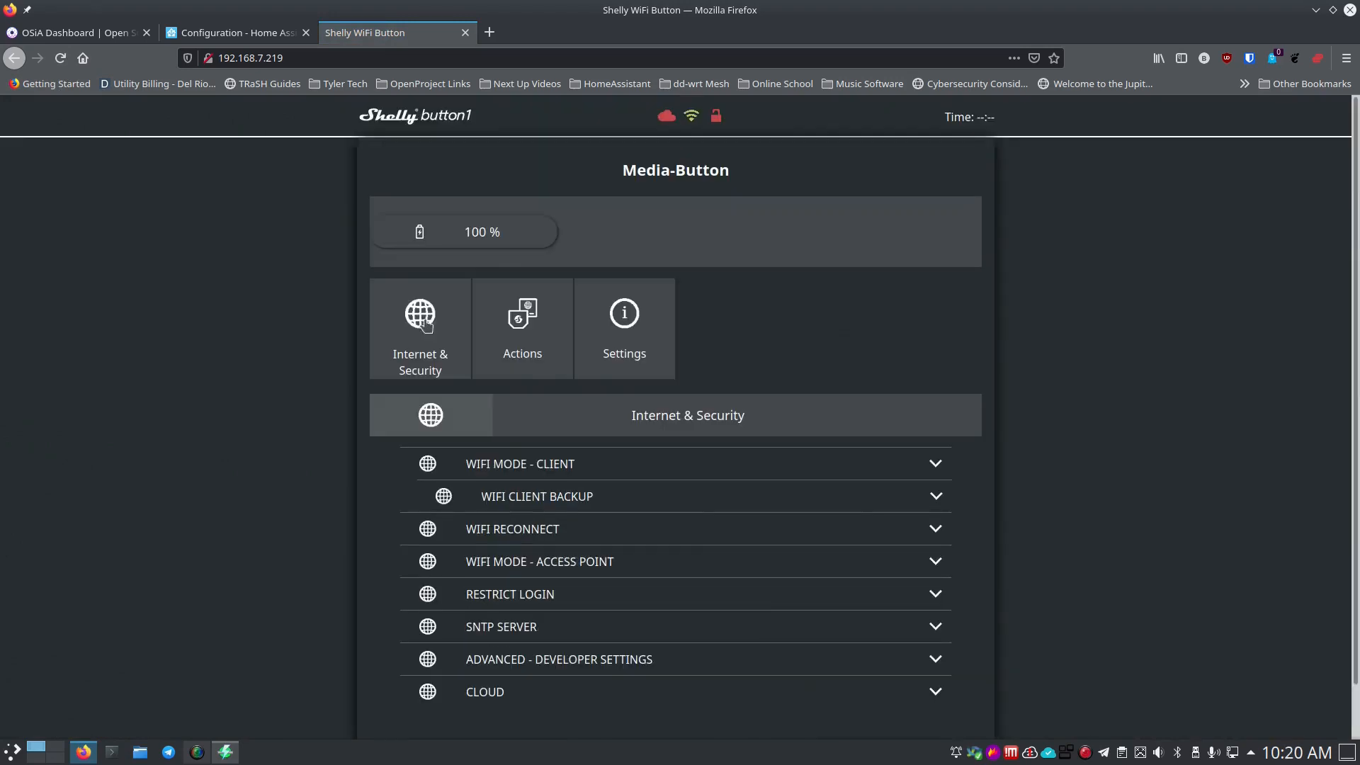
scroll(391, 517, "down", 1)
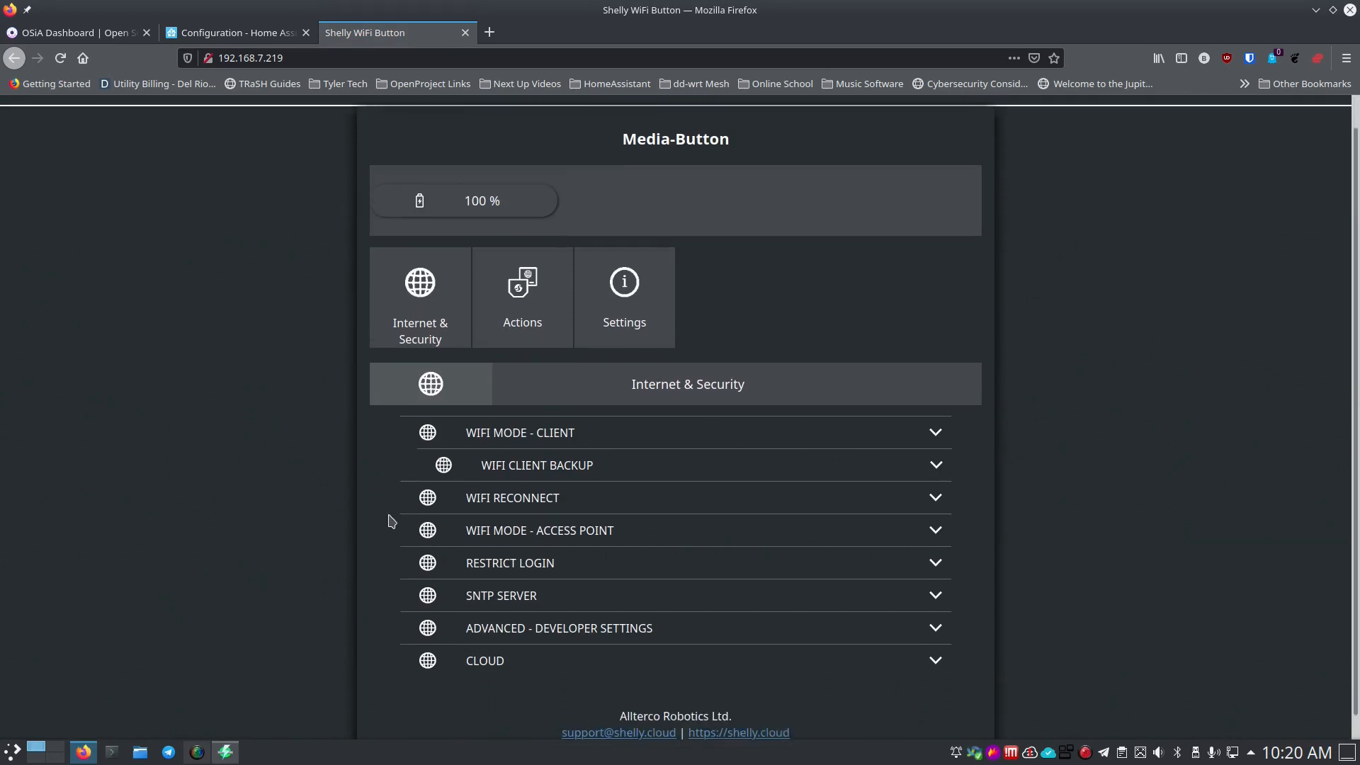
left_click(484, 604)
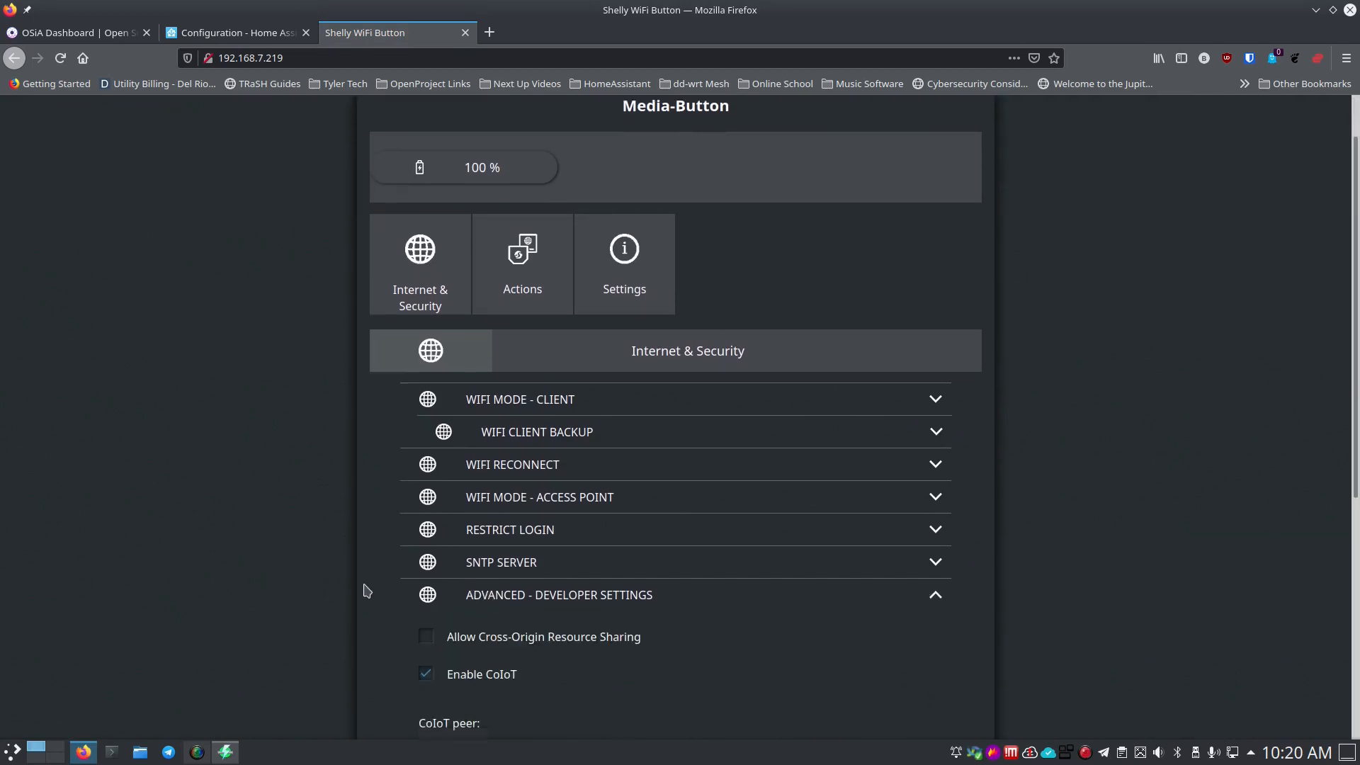
scroll(368, 580, "down", 6)
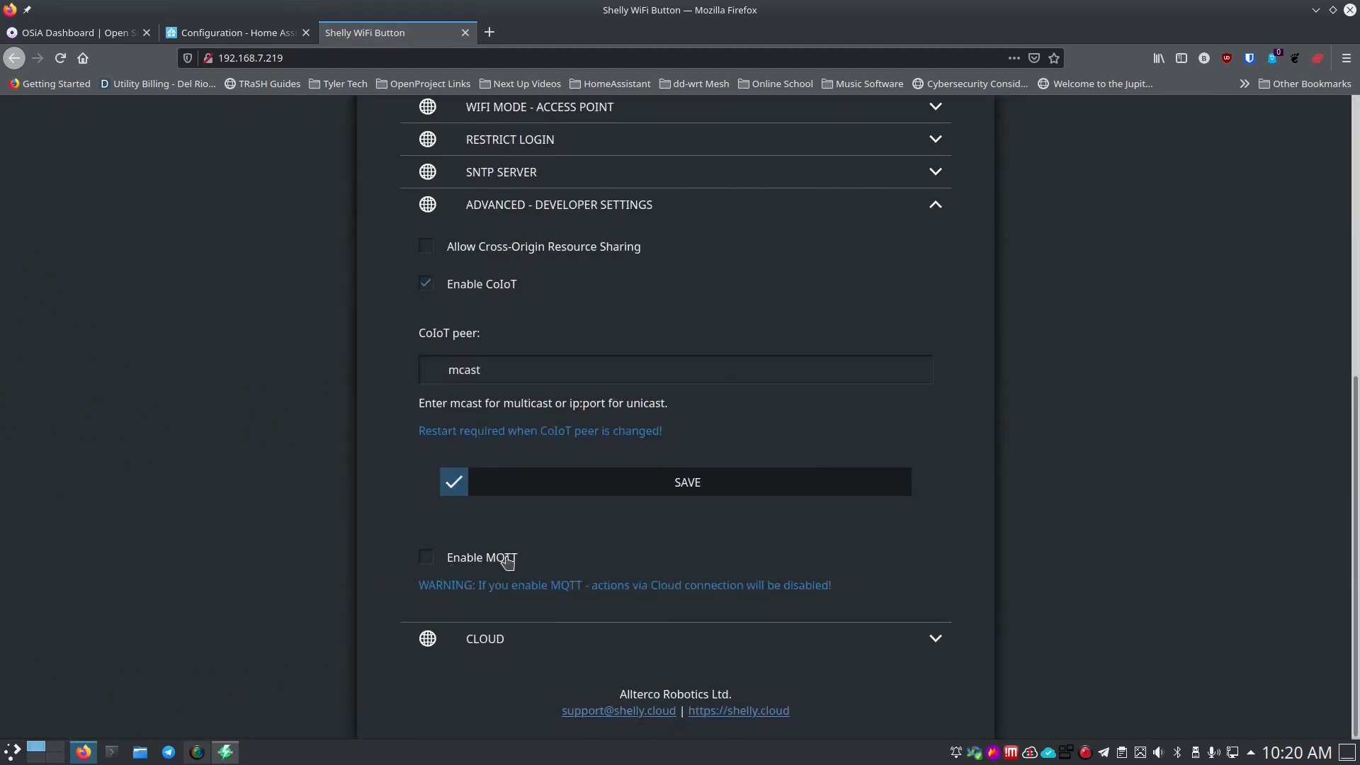
left_click(427, 562)
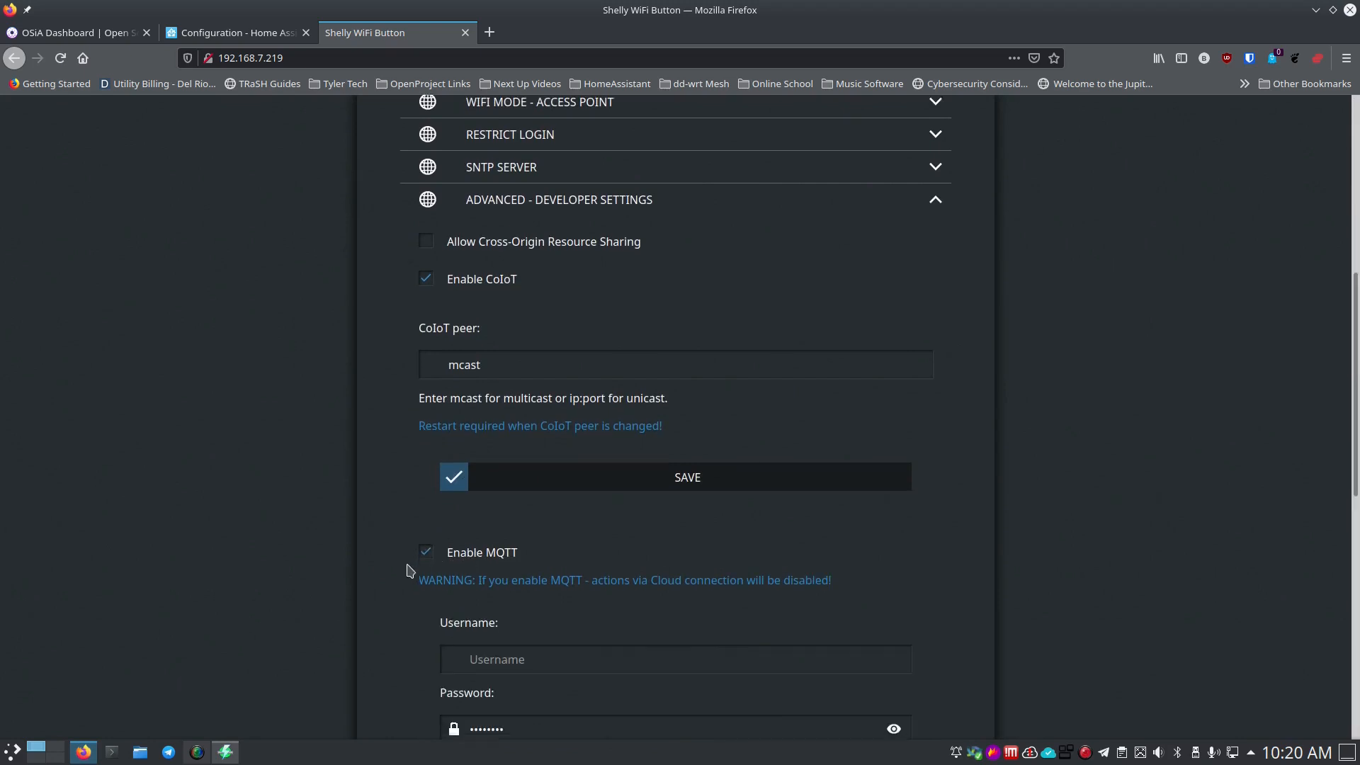
scroll(411, 552, "down", 4)
Enter mqttuser as the Shelly MQTT username and paste the user's password from Bitwarden.
left_click(546, 369)
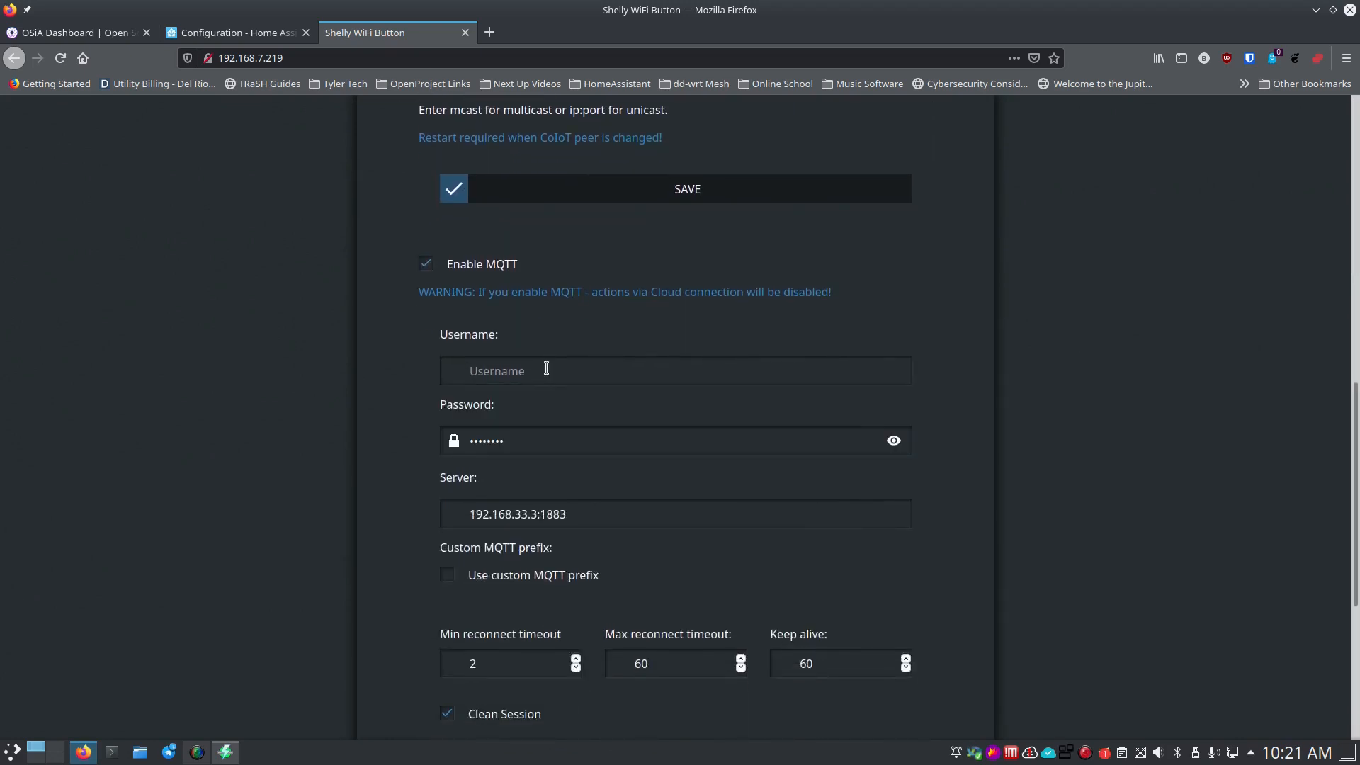
type("mqt")
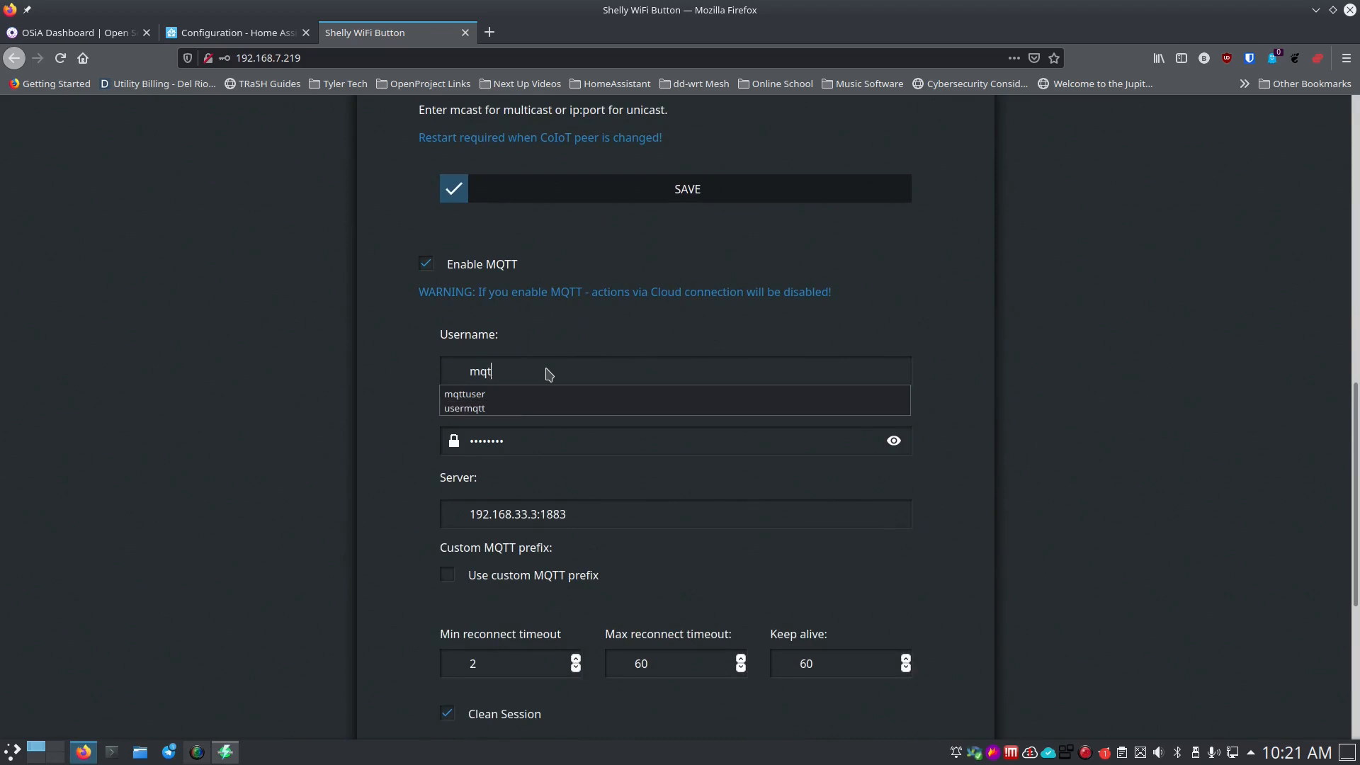
type("tuser")
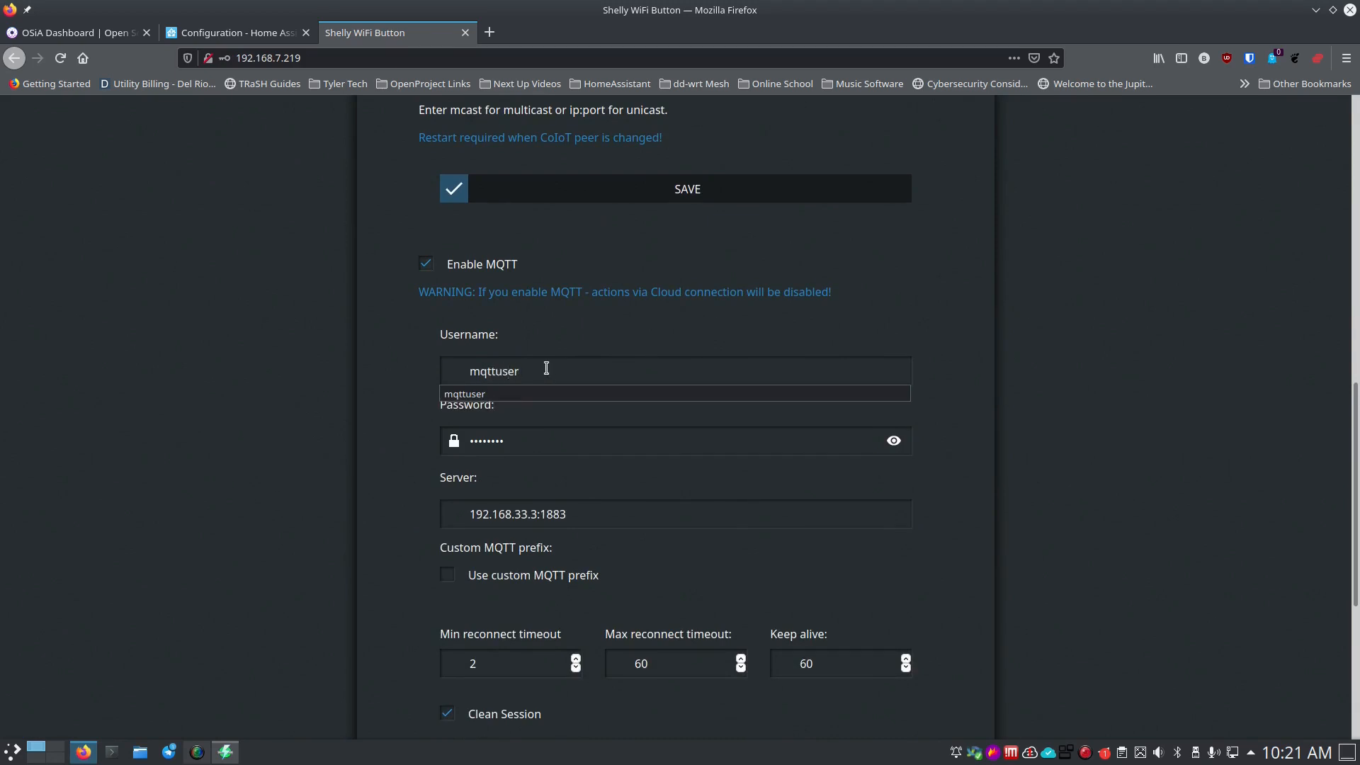
key("Tab")
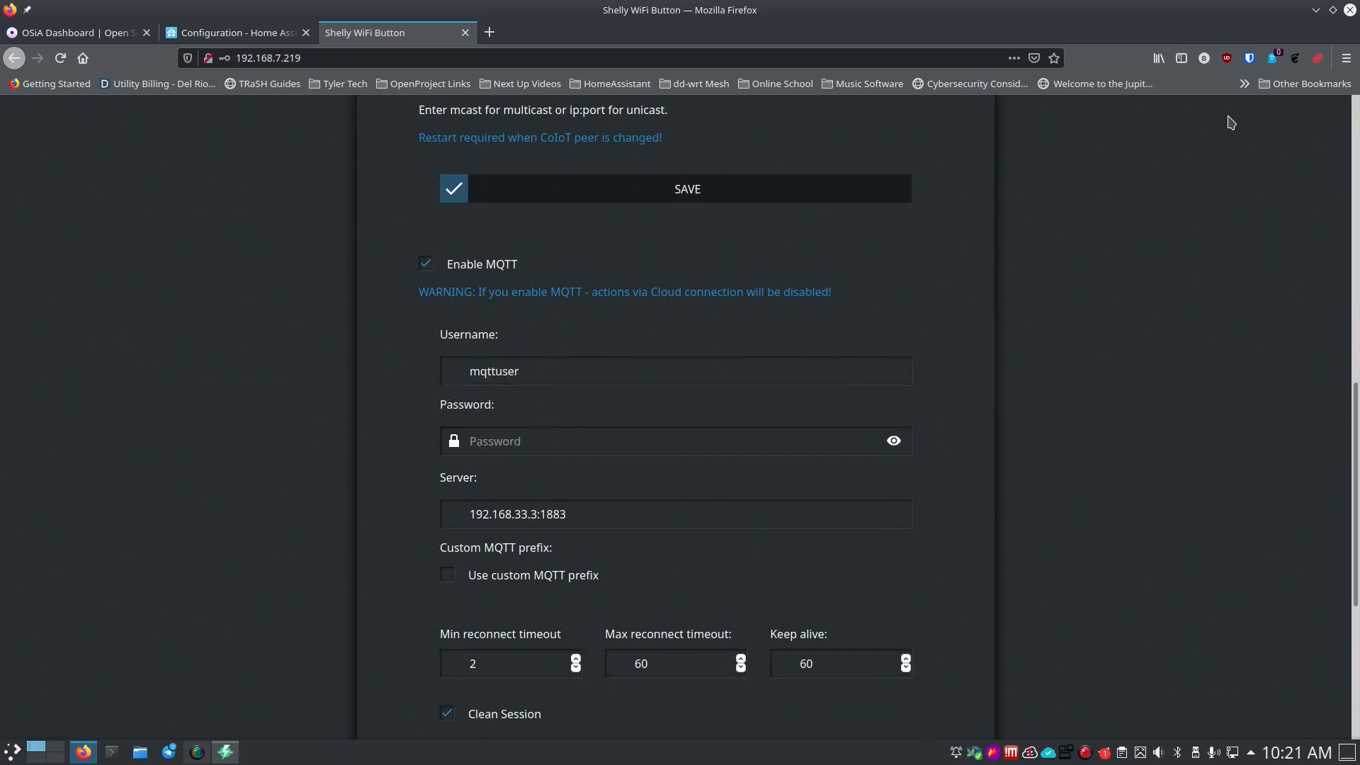
left_click(1250, 60)
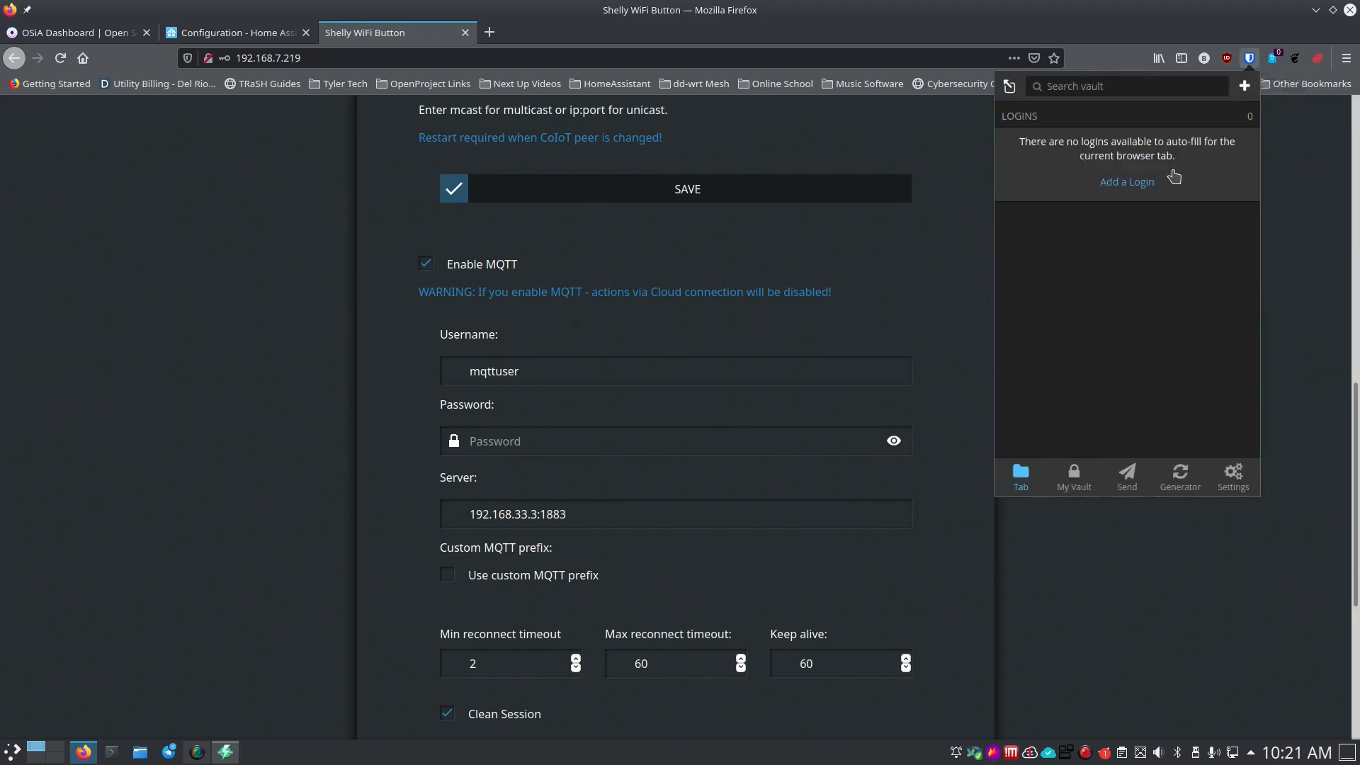
type("home as")
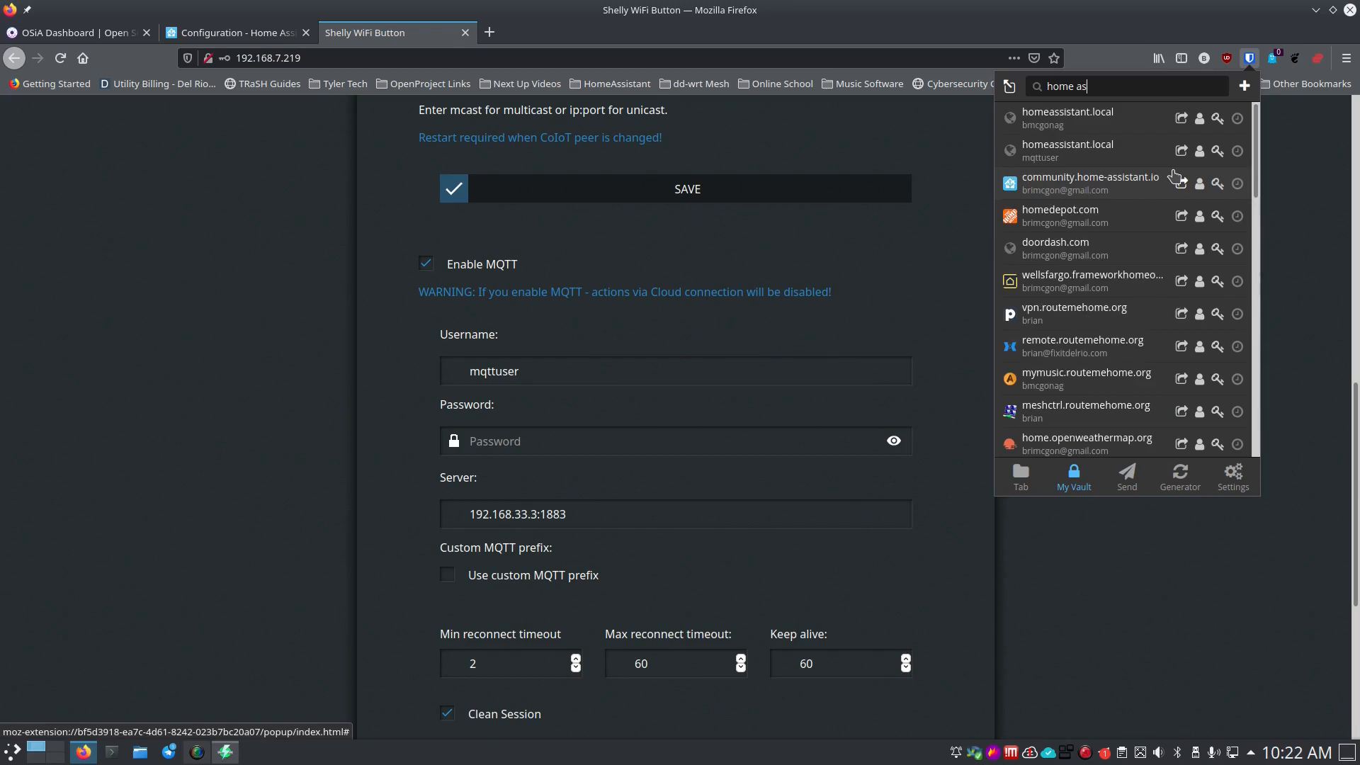
type("s")
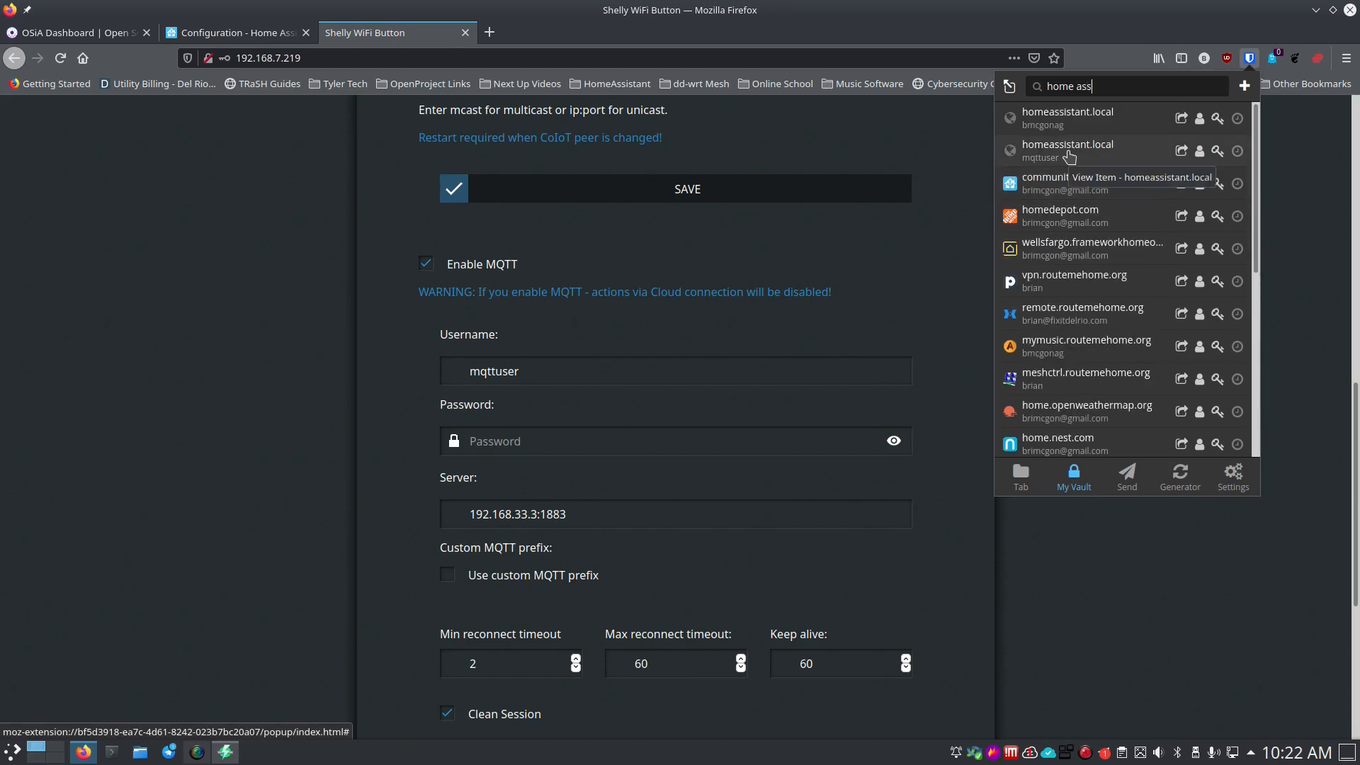
left_click(1218, 152)
left_click(557, 440)
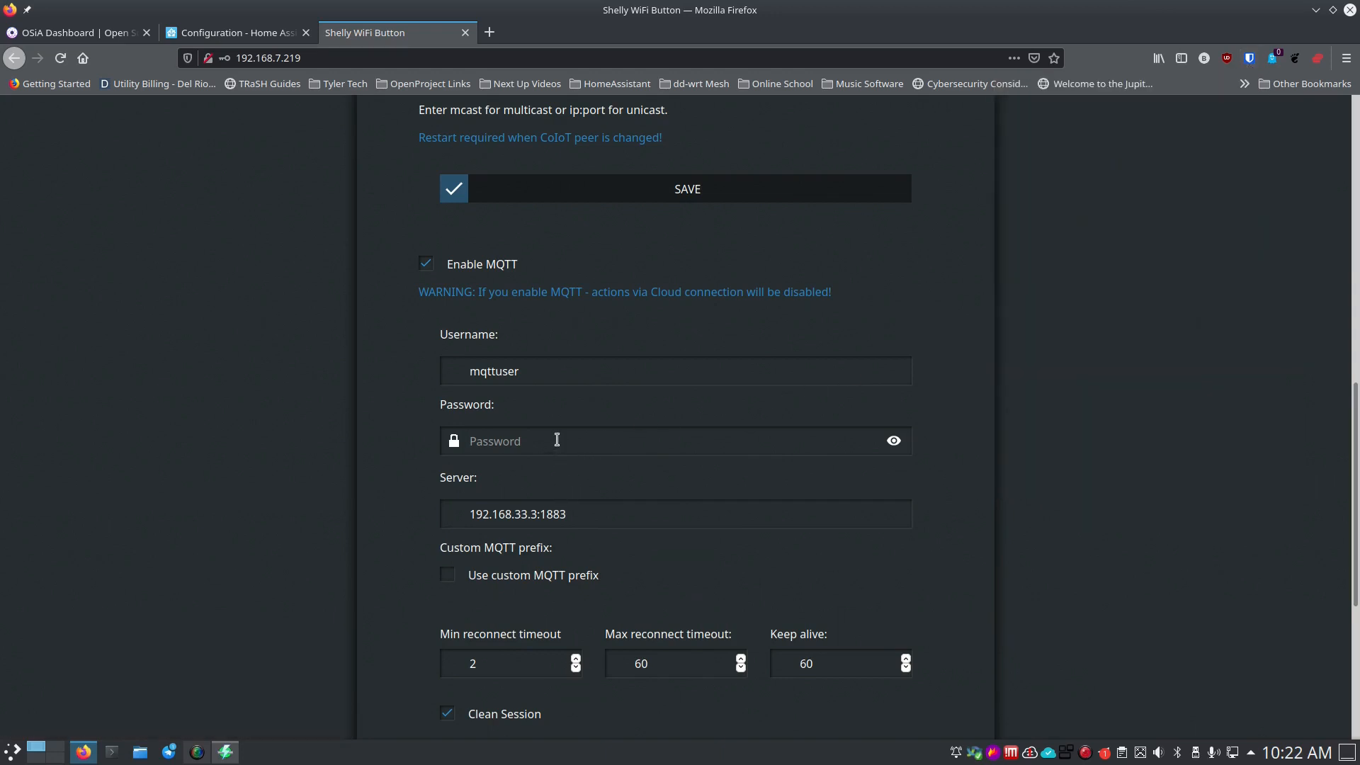
key("ctrl+v")
Change the server to homeassistnat.local:1883, save, and return to Home Assistant's Configuration tab.
left_click_drag(458, 515, 546, 516)
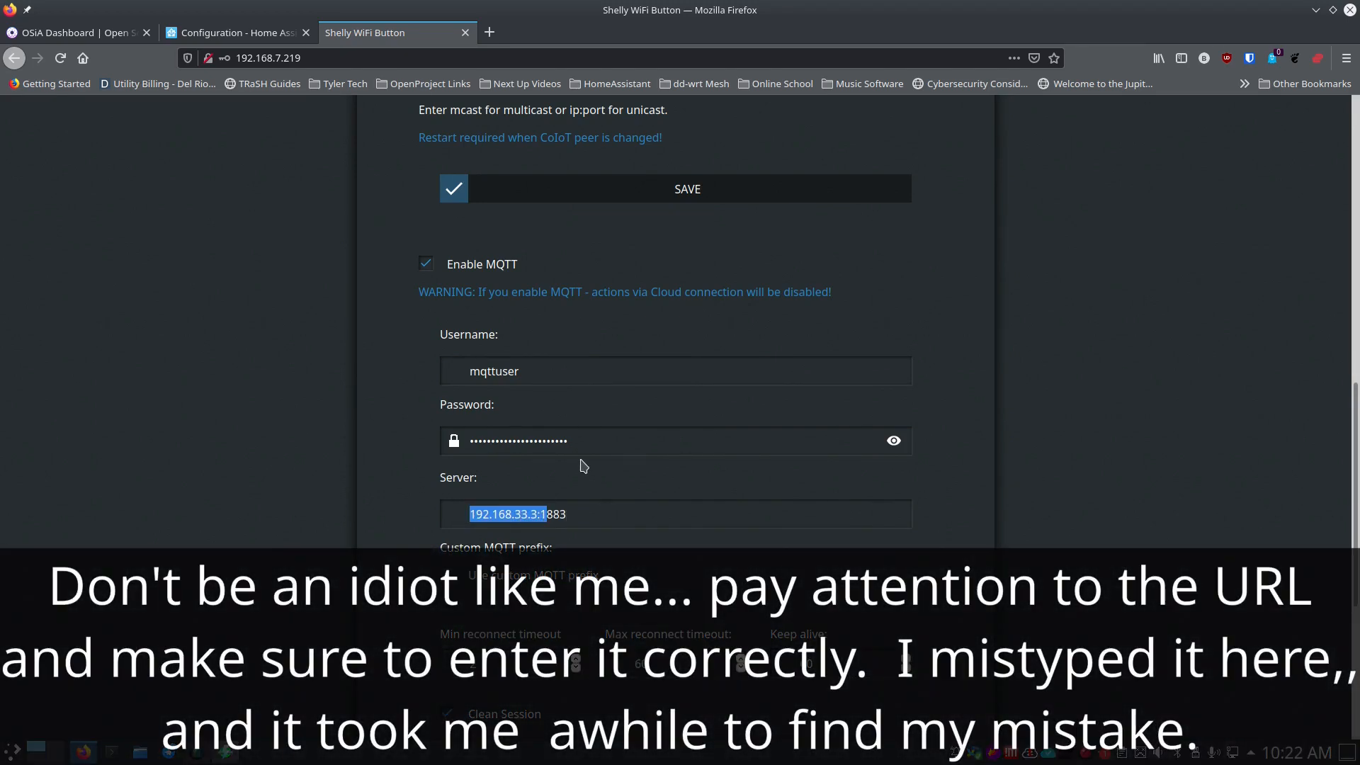
type("homeassistnat")
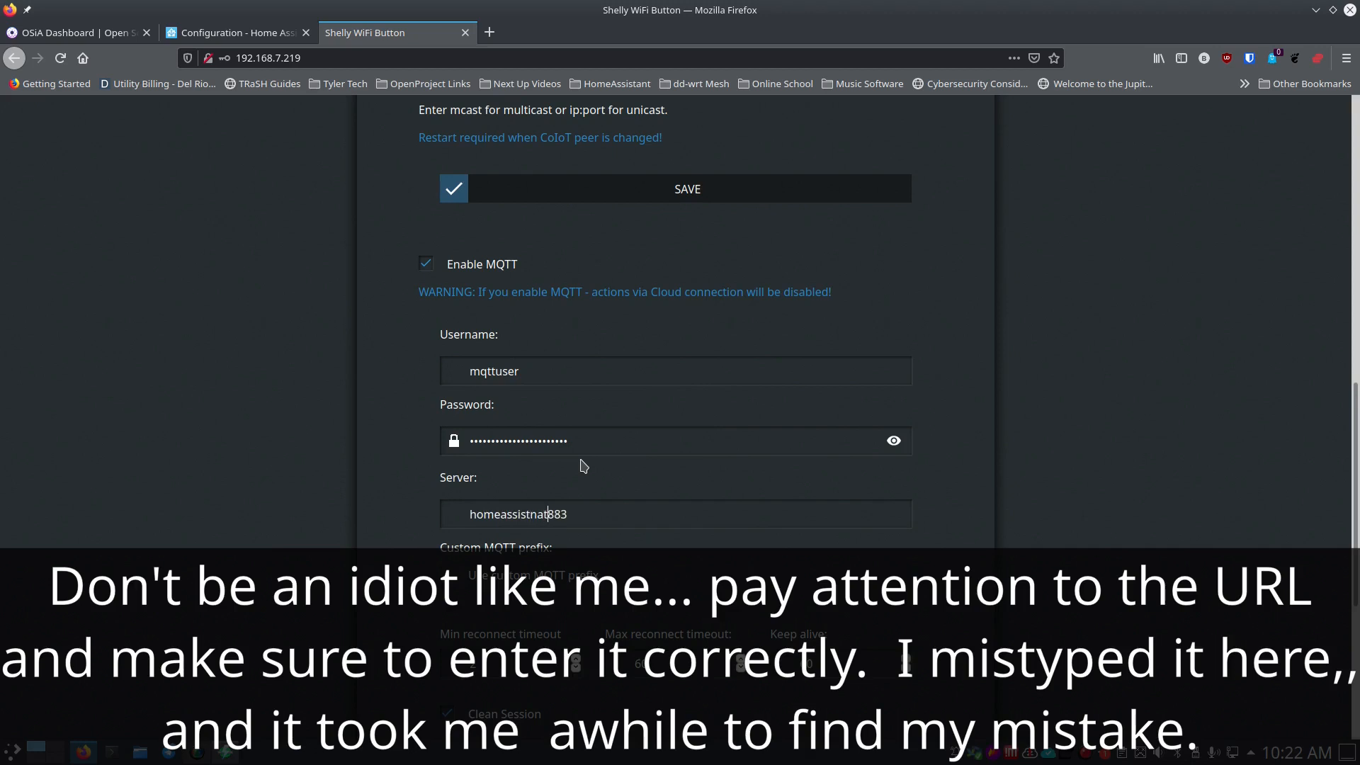
type(".local:1")
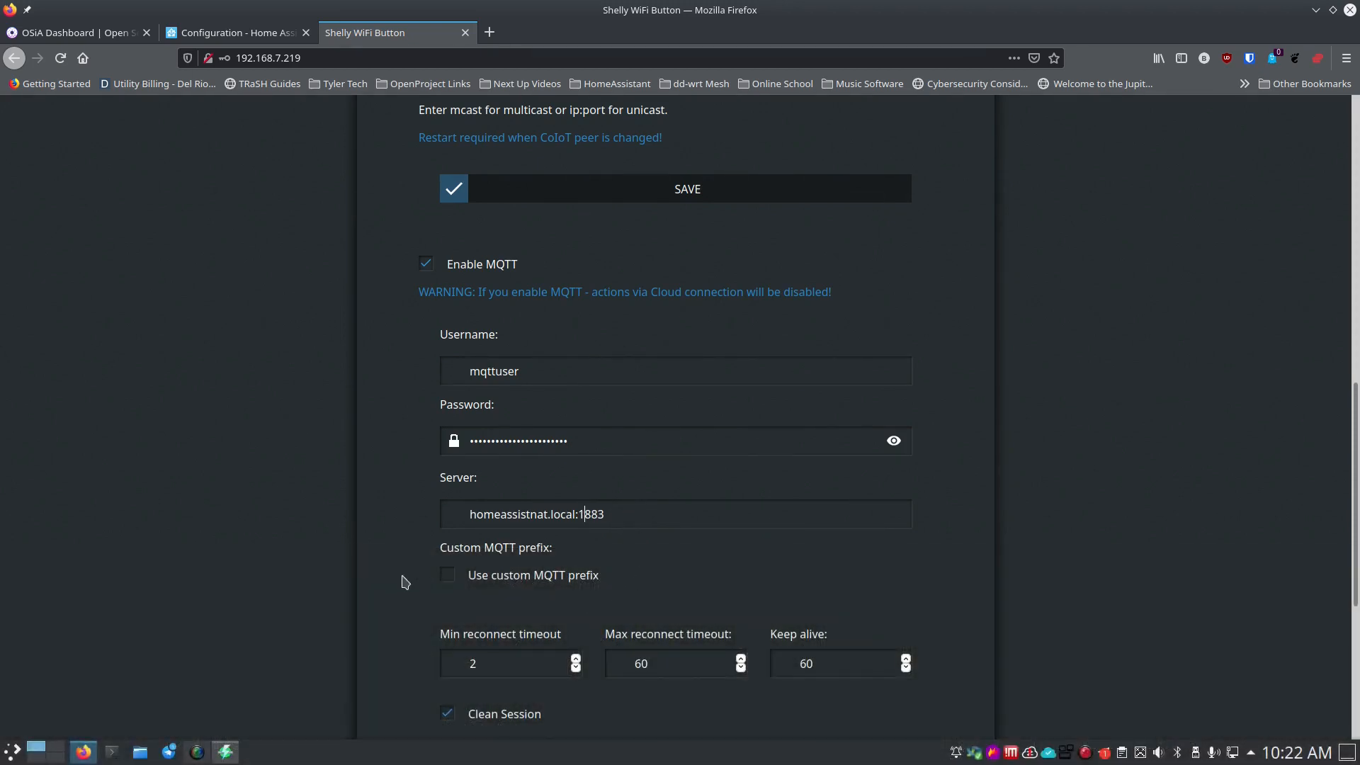
scroll(404, 576, "down", 4)
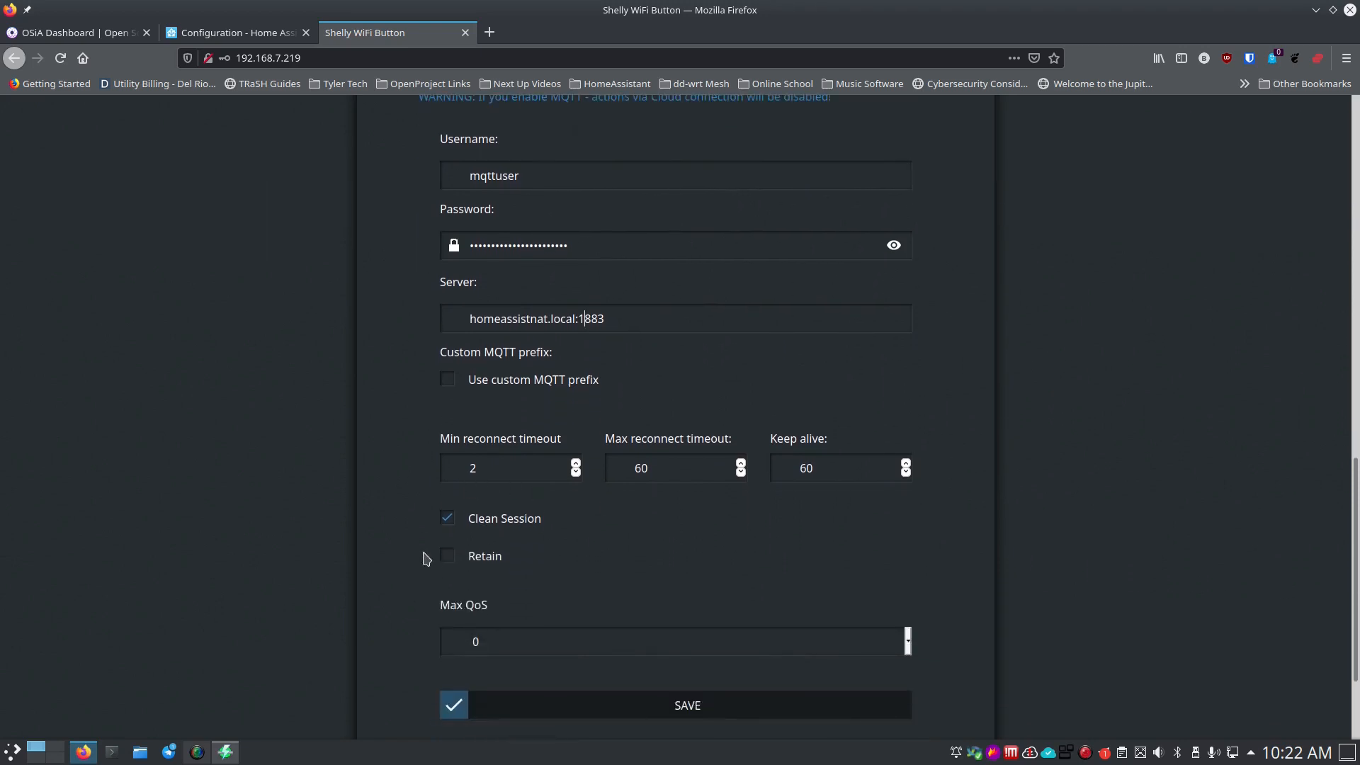
left_click(635, 706)
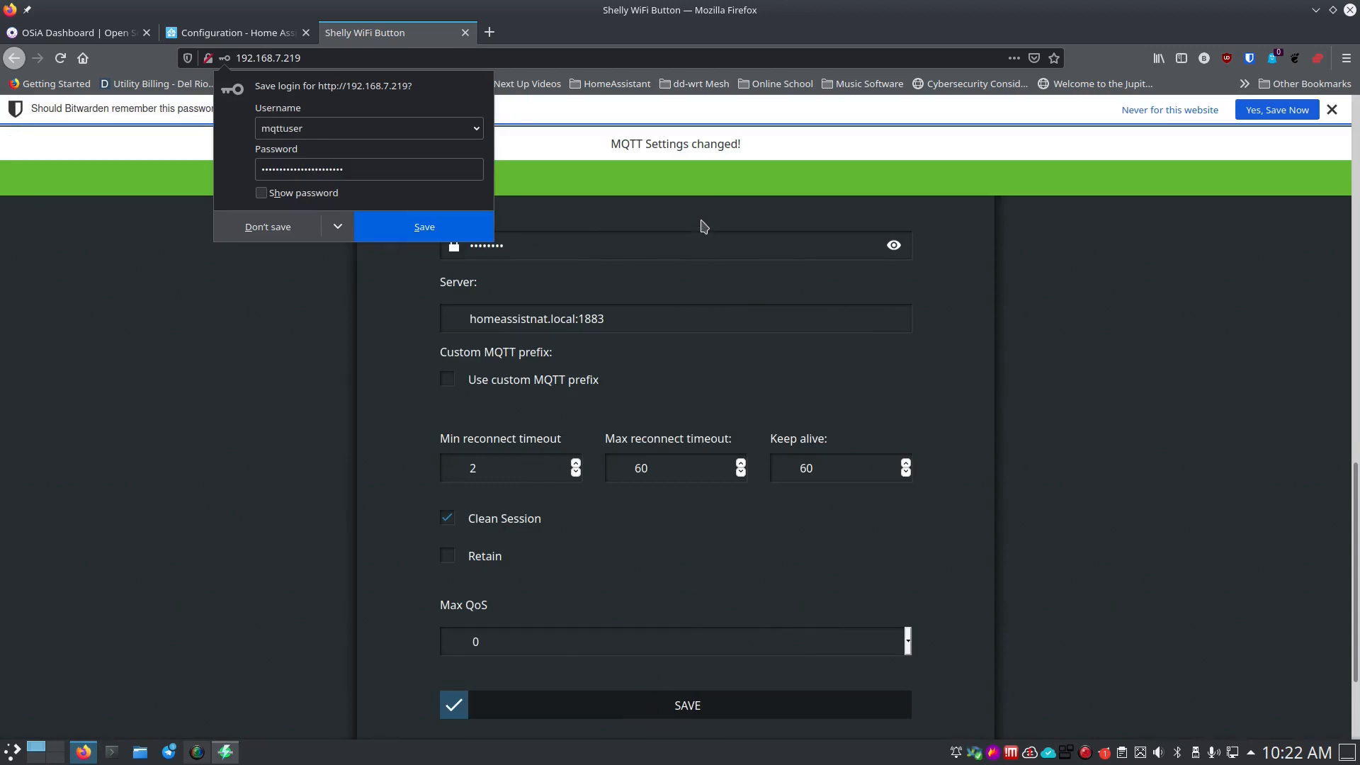
left_click(700, 190)
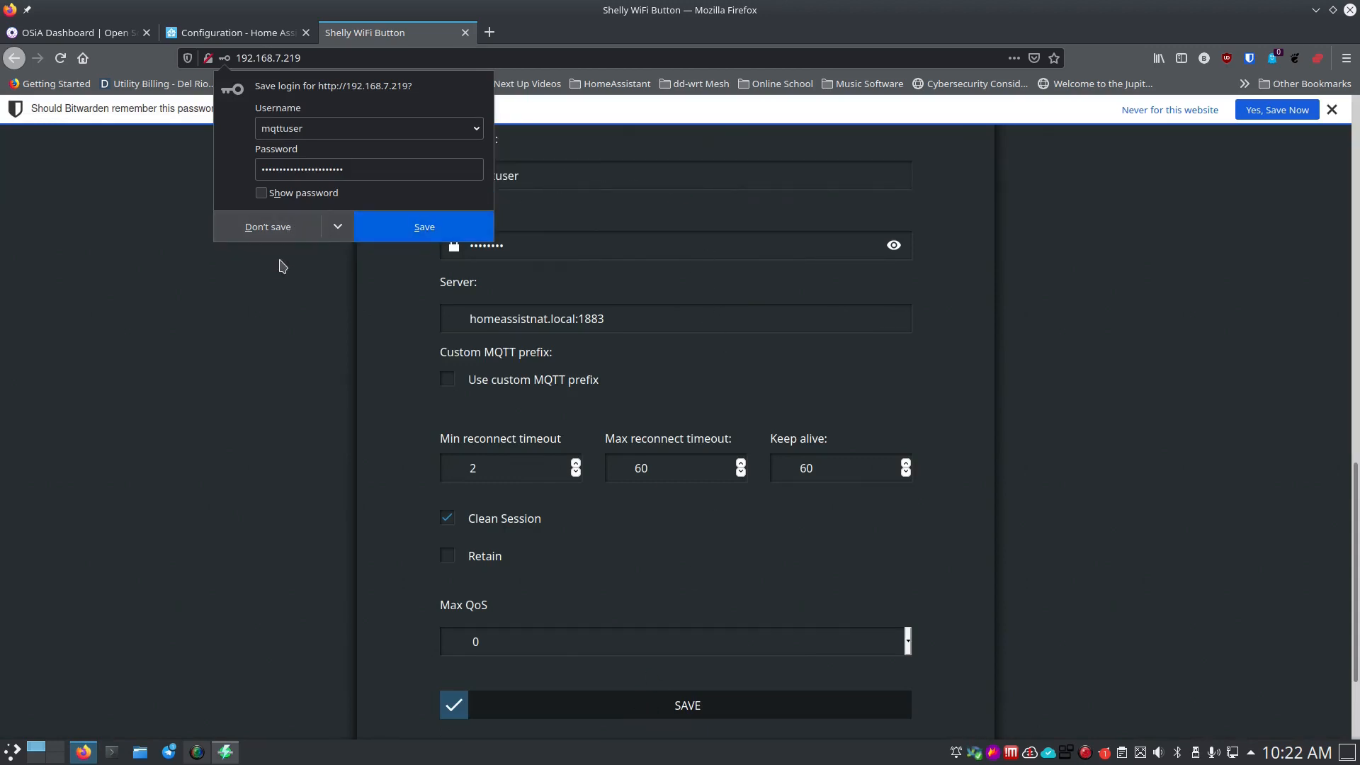
left_click(296, 235)
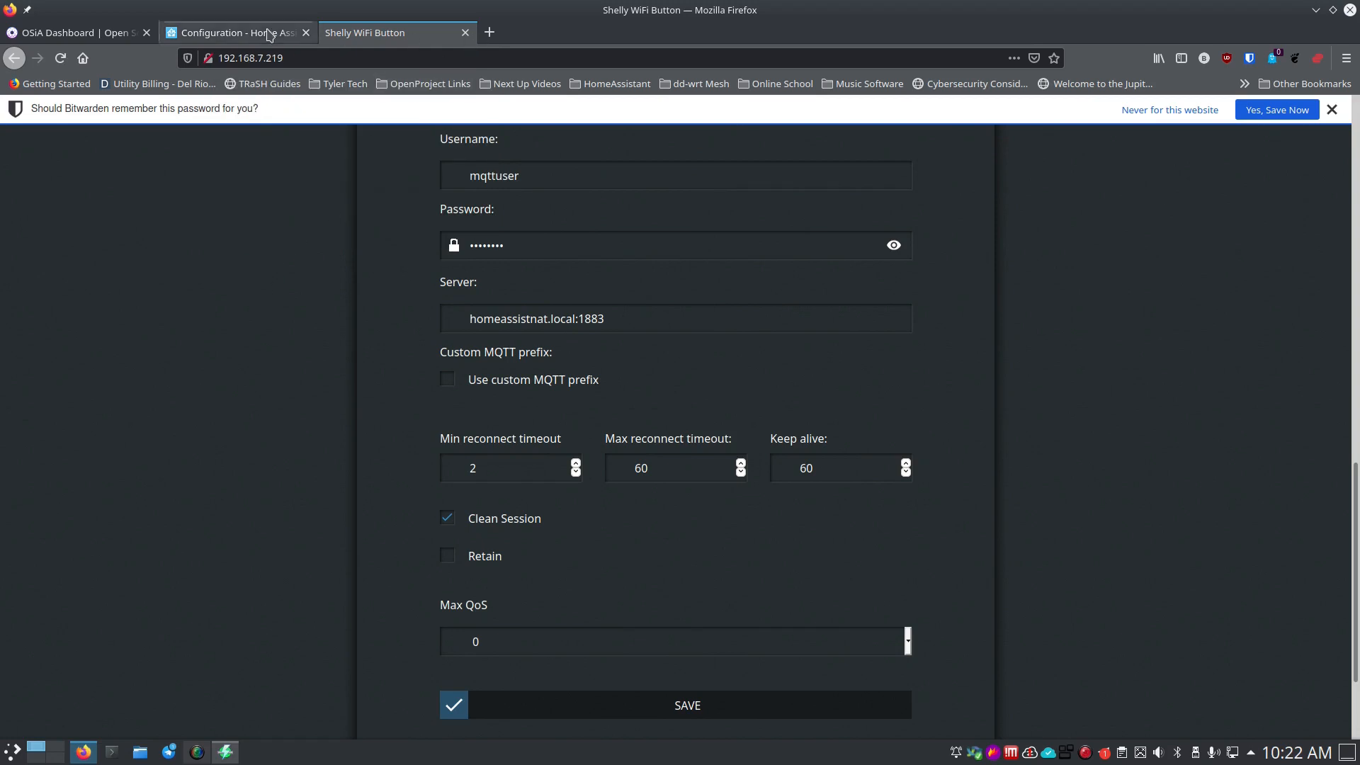
left_click(255, 34)
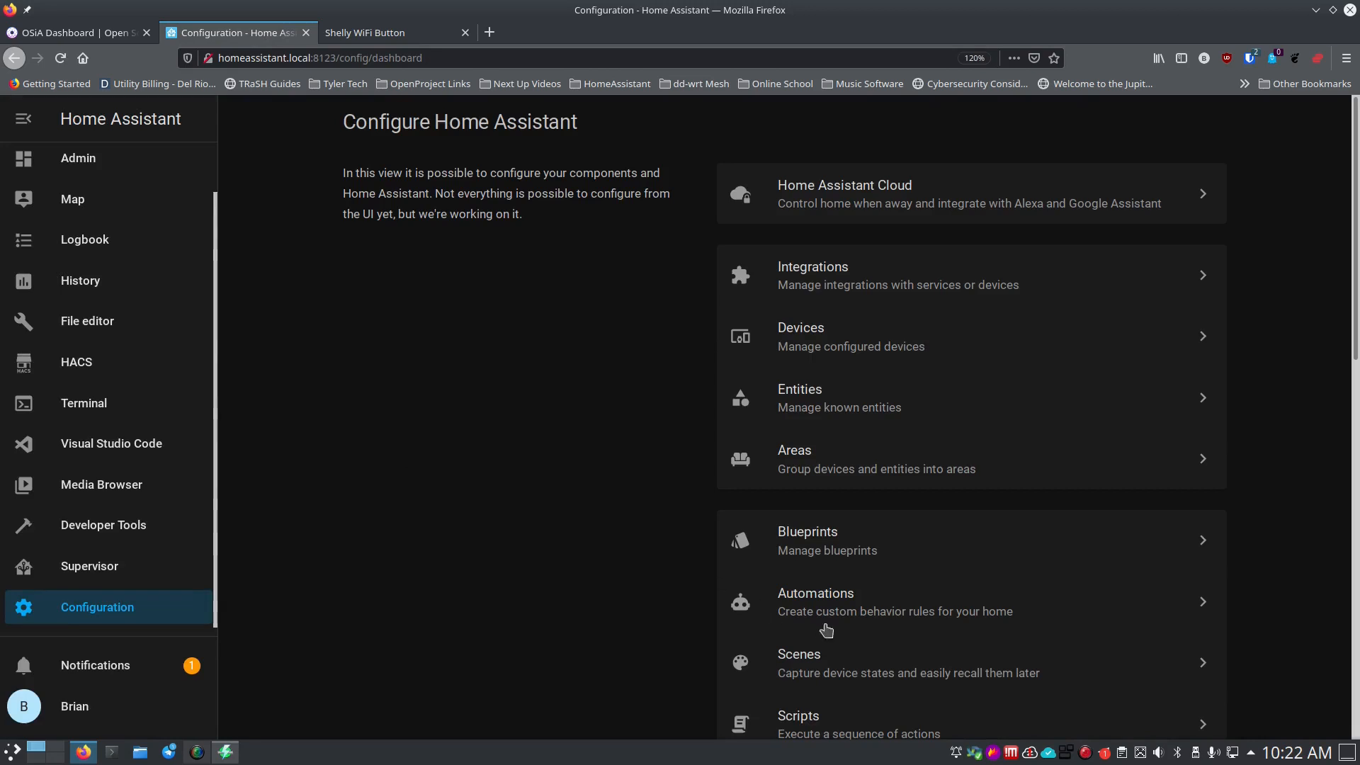
Open an existing automation from the Automations list and switch its trigger from Device to MQTT.
left_click(849, 604)
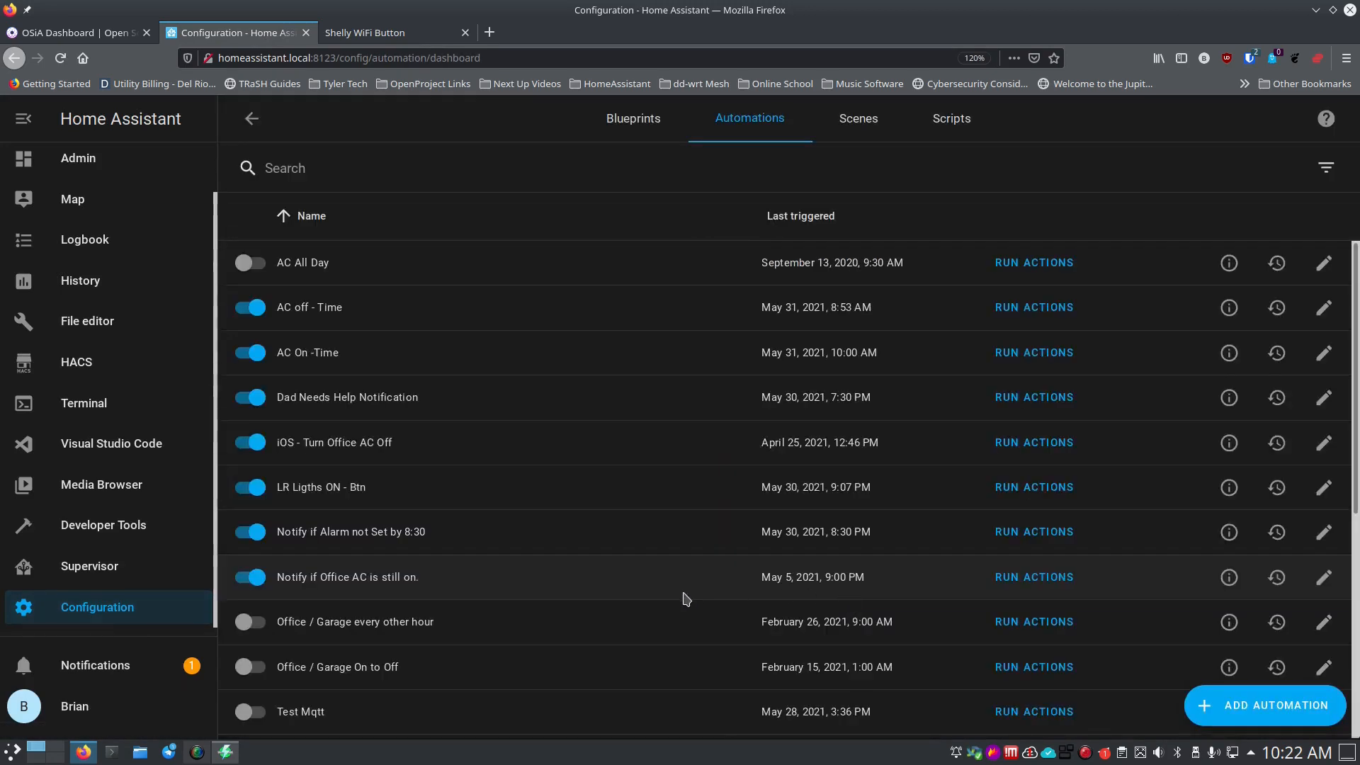
scroll(682, 599, "down", 5)
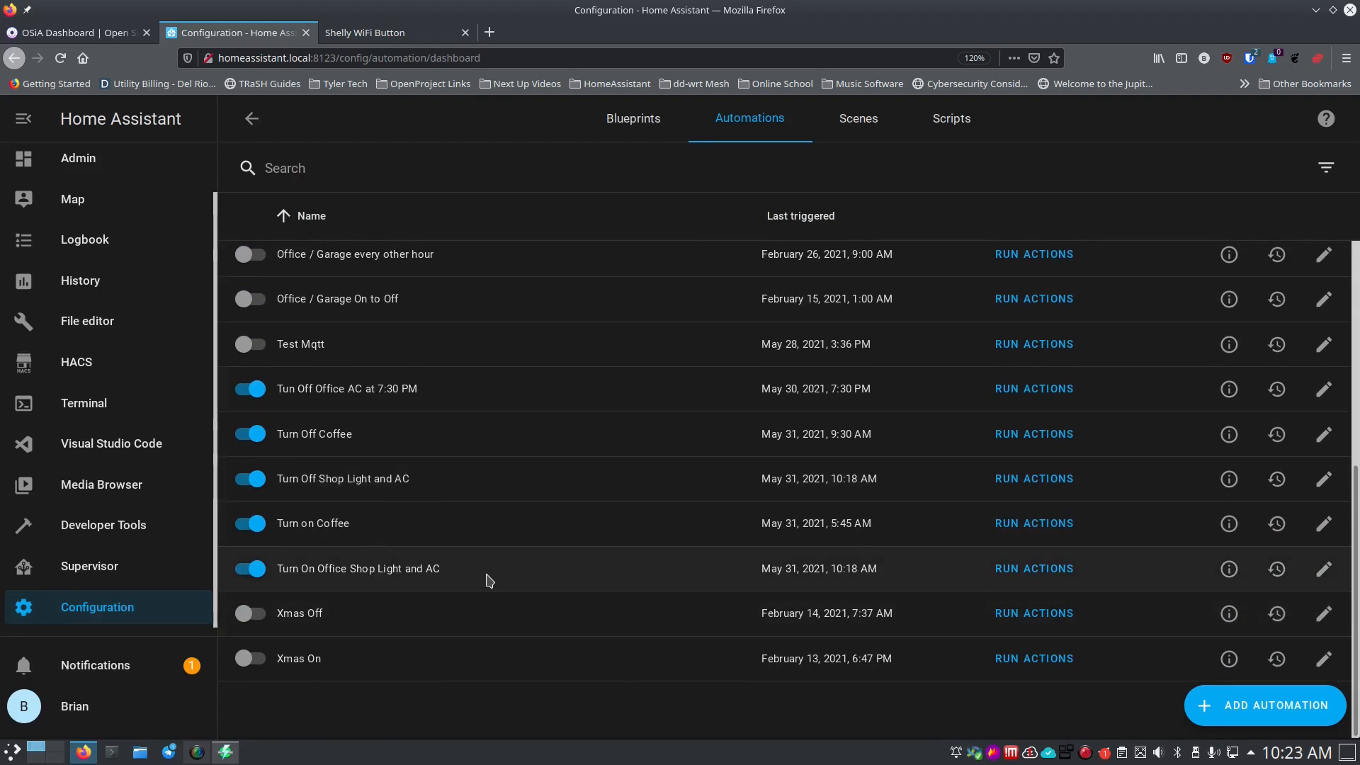
left_click(1323, 570)
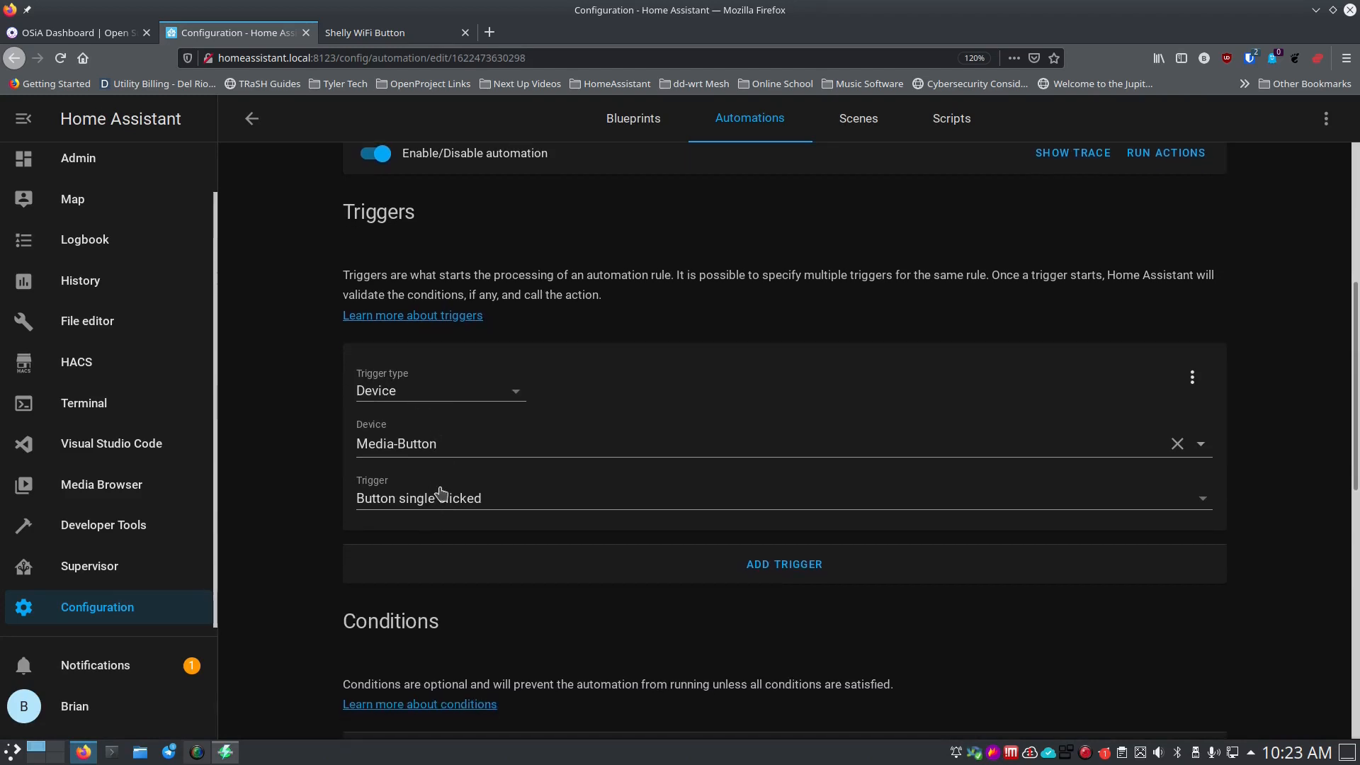
left_click(504, 393)
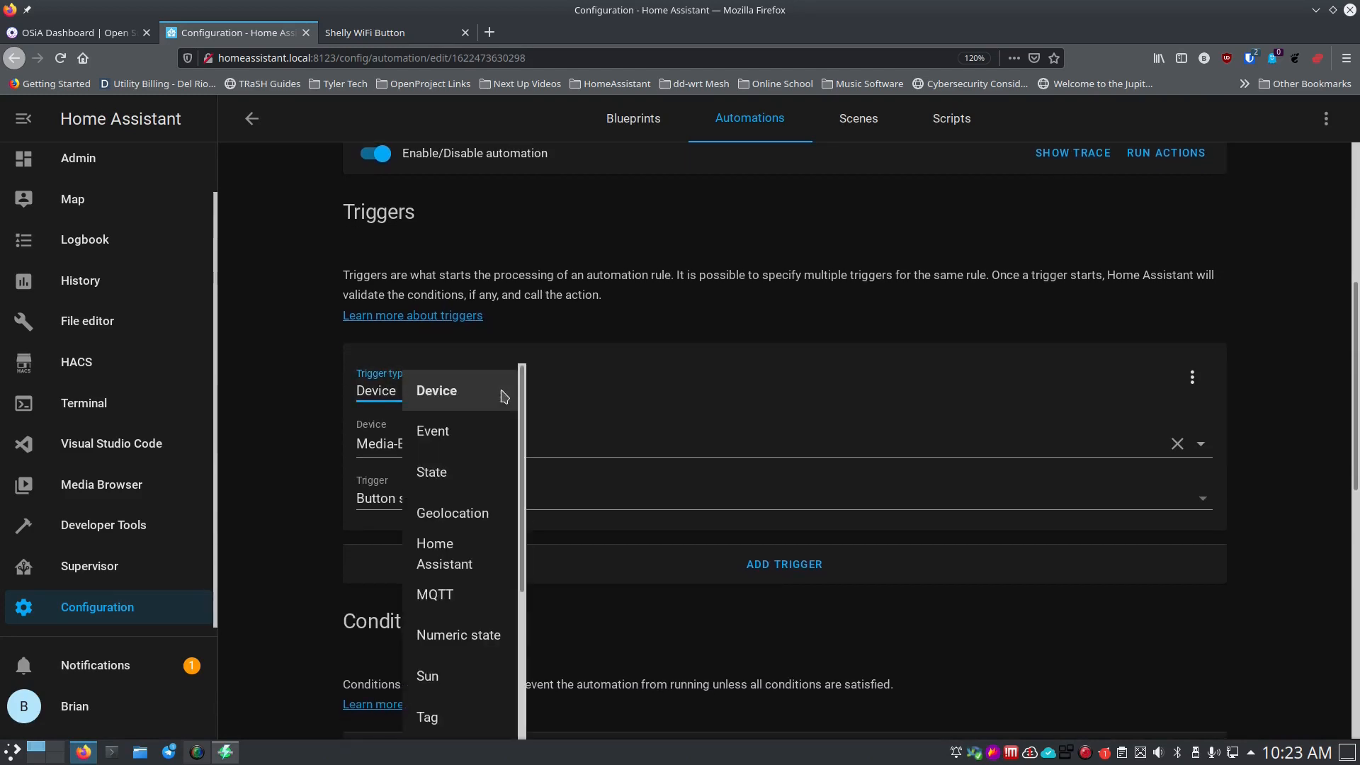
left_click(439, 596)
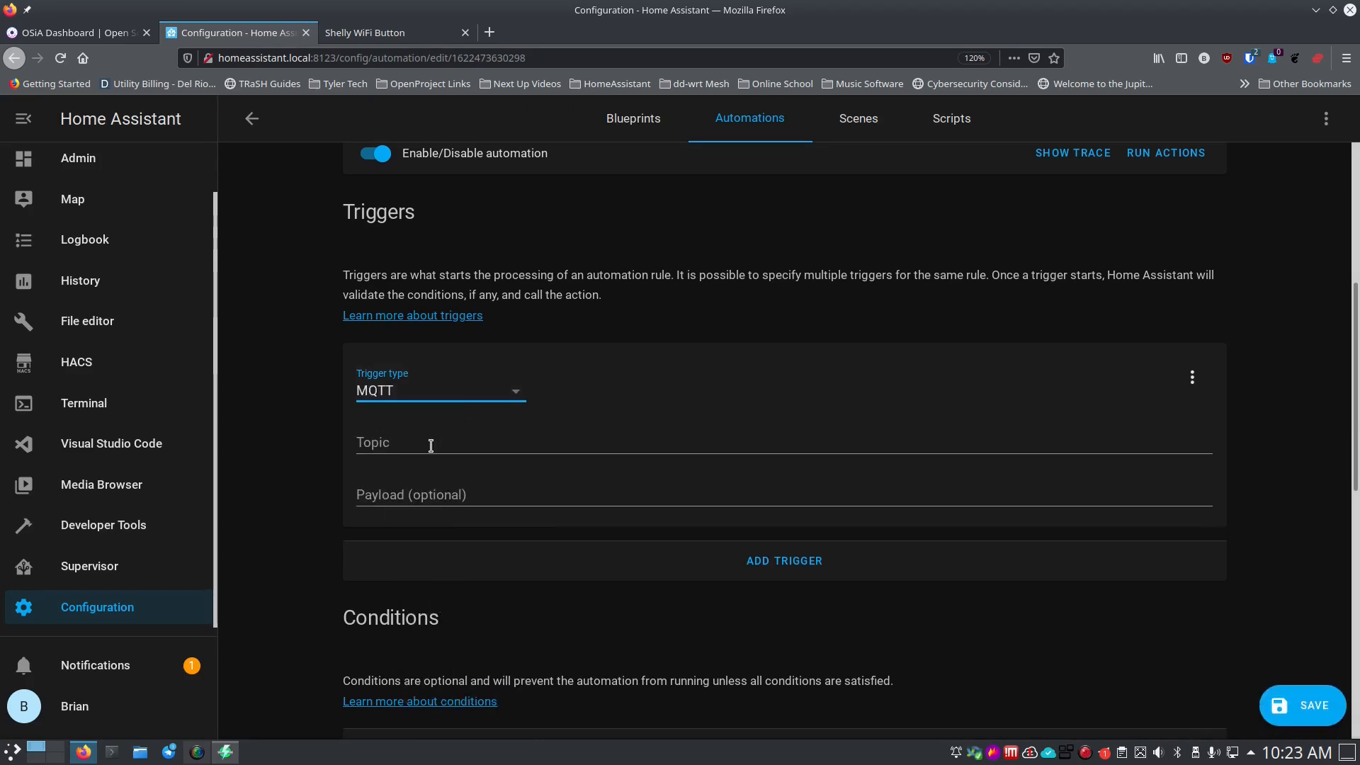
left_click(433, 443)
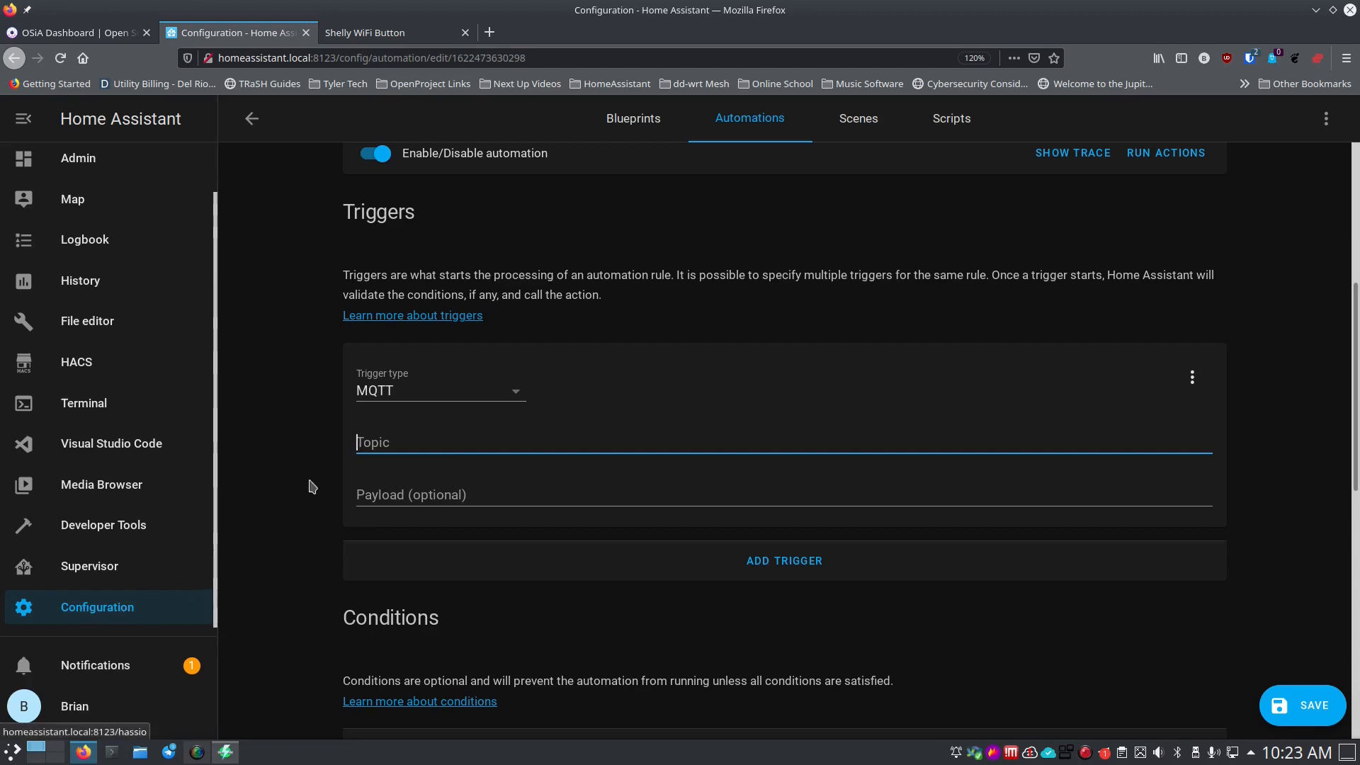
Open Configuration in a new tab and go to the Mosquitto broker's MQTT settings under Integrations.
right_click(131, 612)
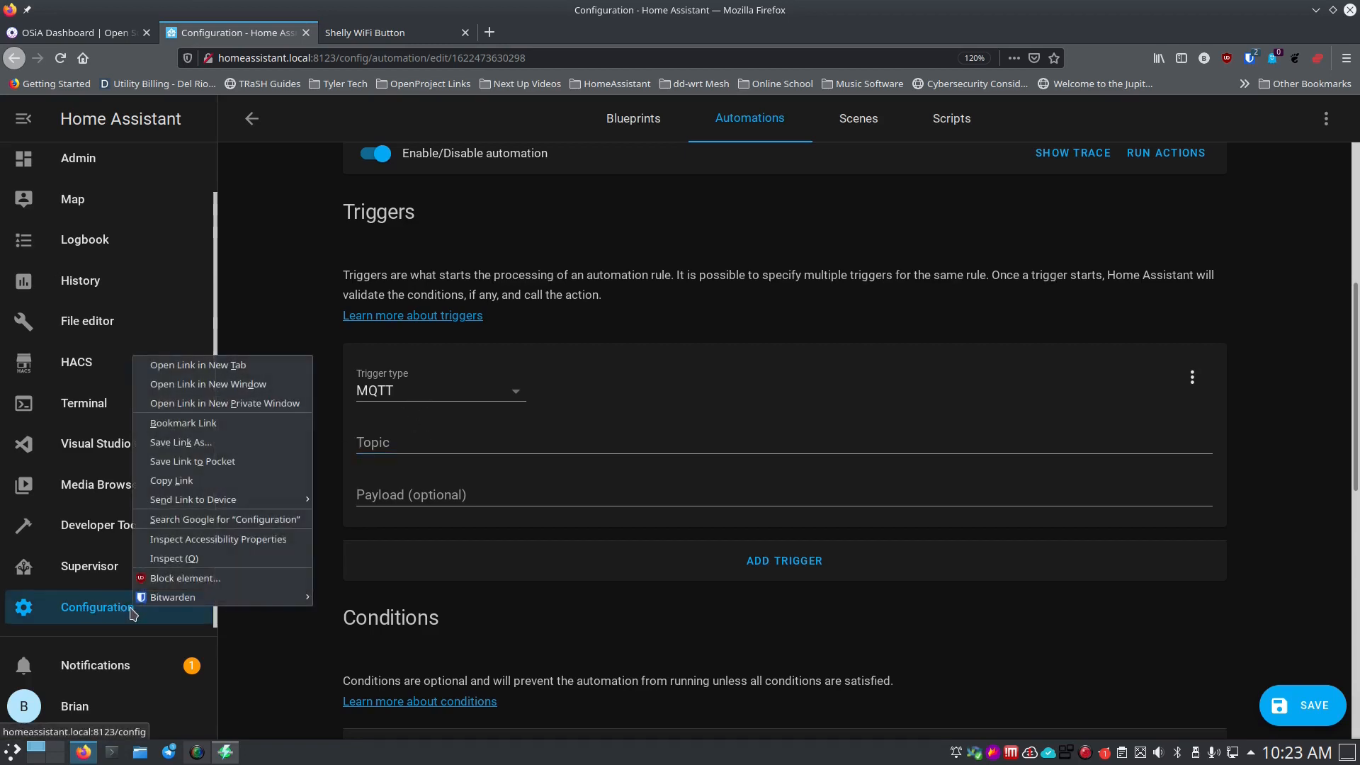
left_click(191, 365)
left_click(401, 38)
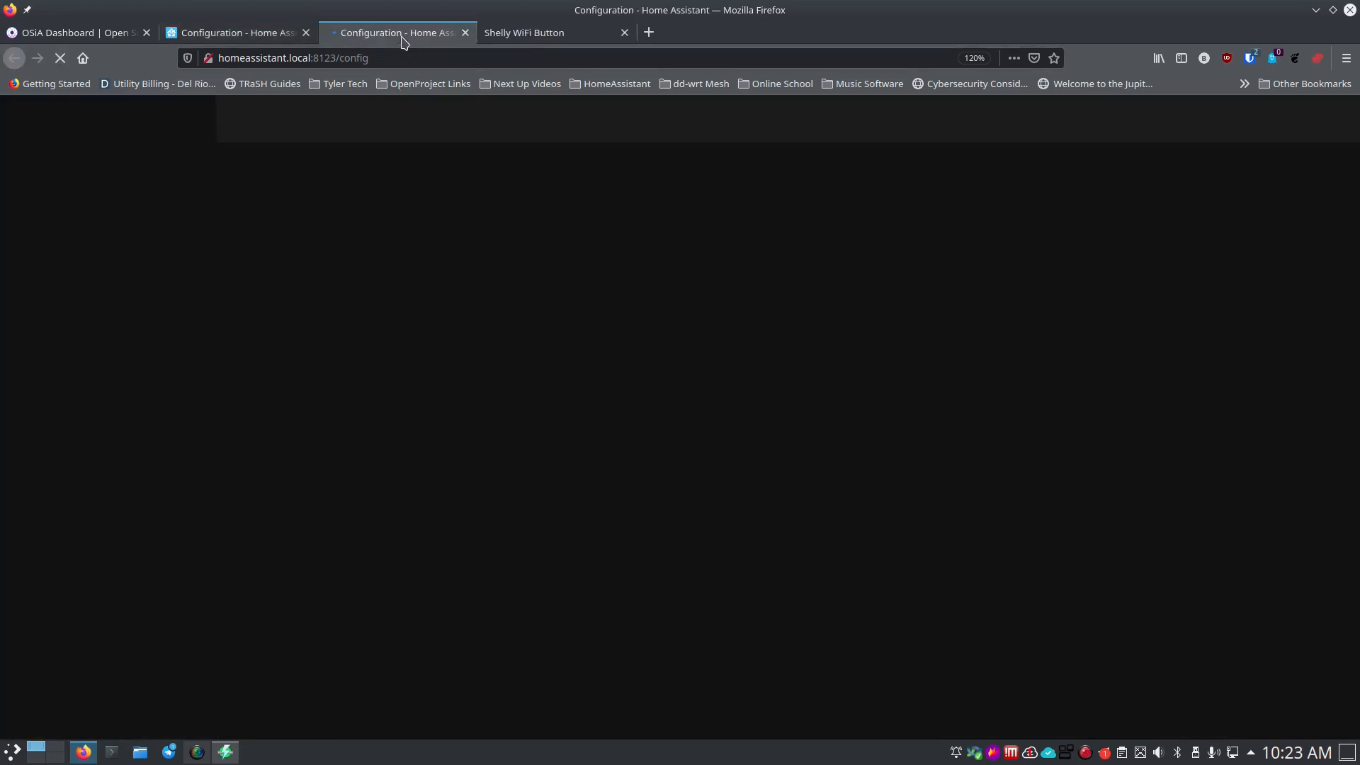
left_click(828, 286)
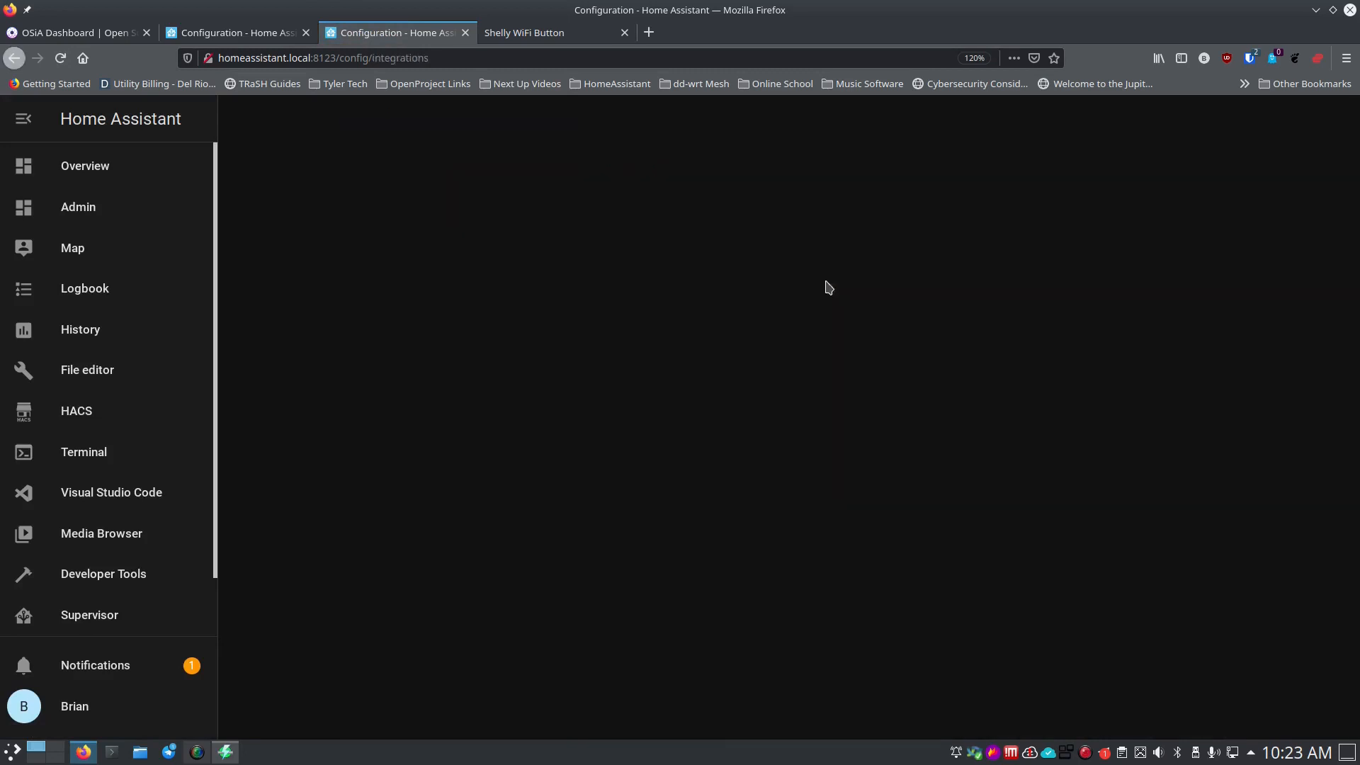
scroll(701, 545, "down", 2)
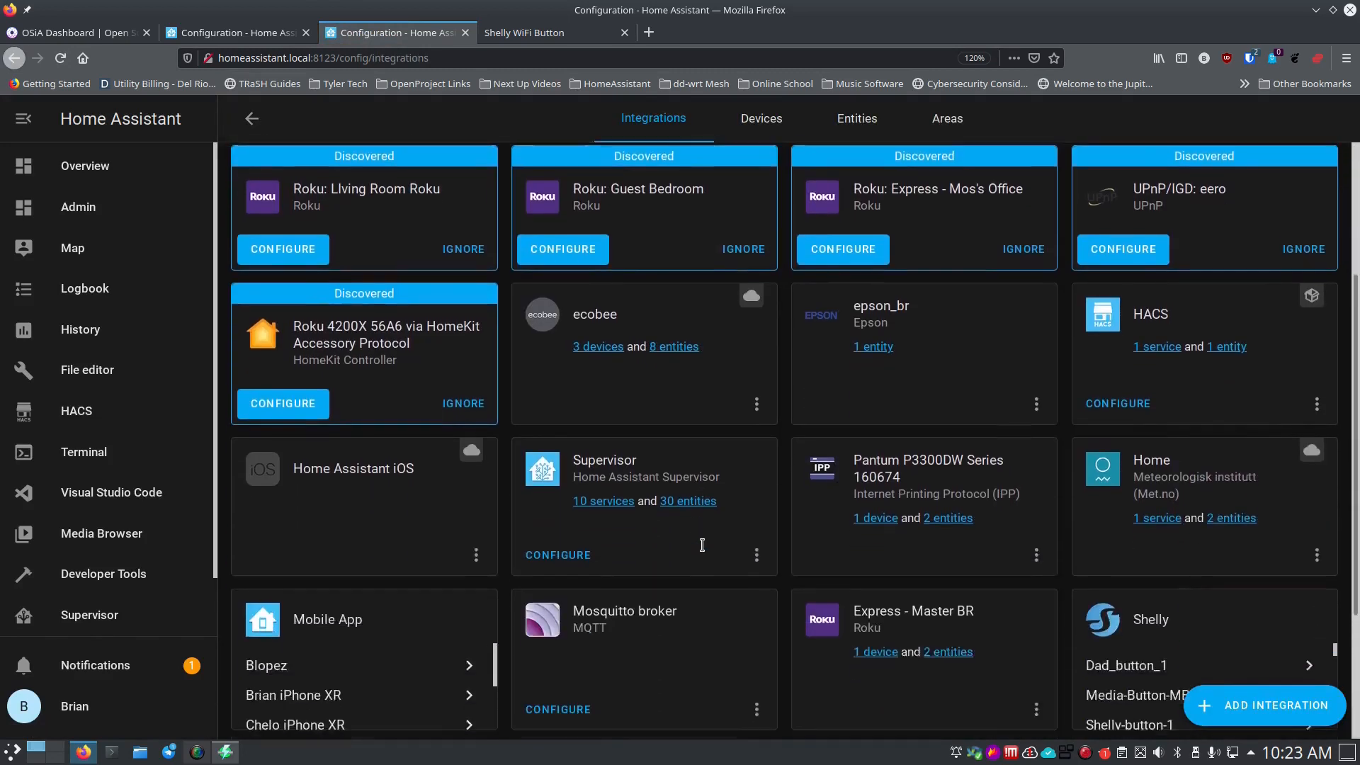
scroll(702, 545, "down", 3)
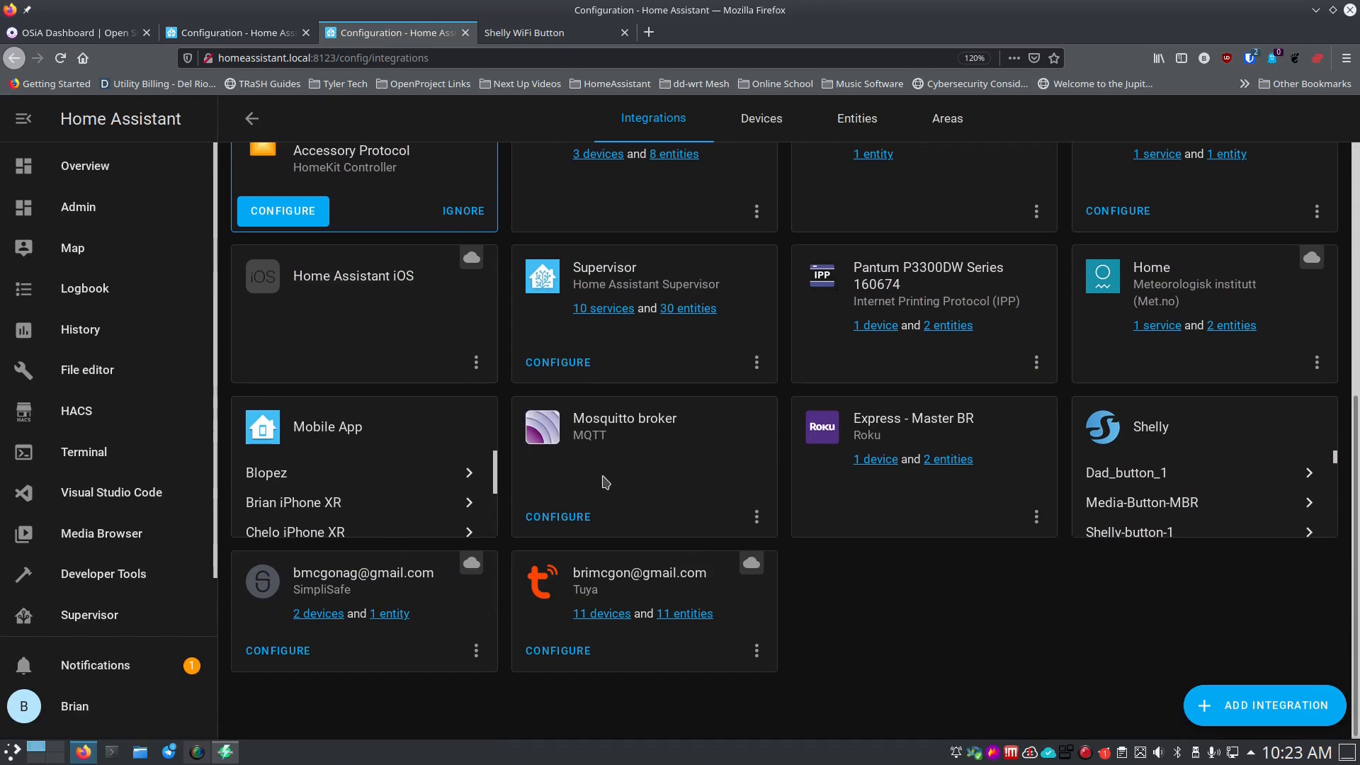
left_click(571, 528)
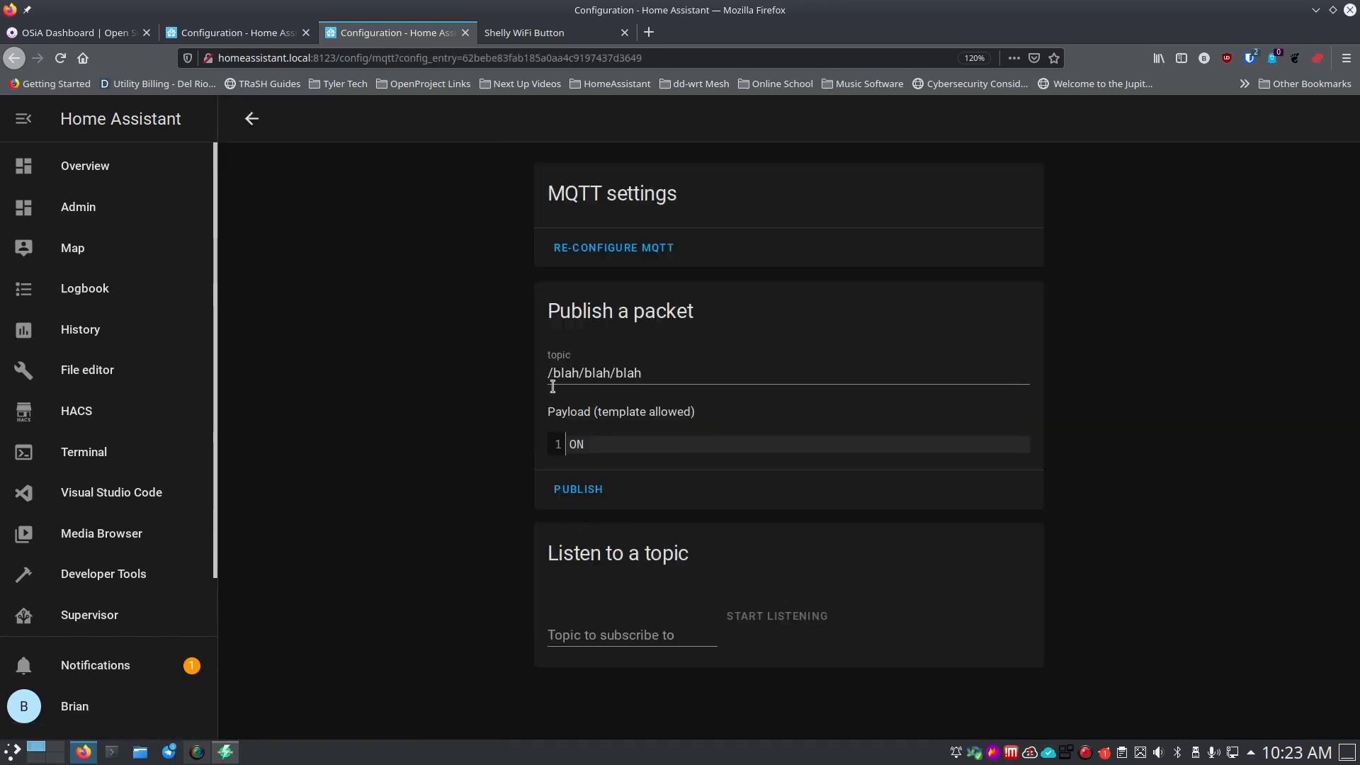
Clear the sample publish topic and payload, then listen to all topics with #.
left_click(663, 372)
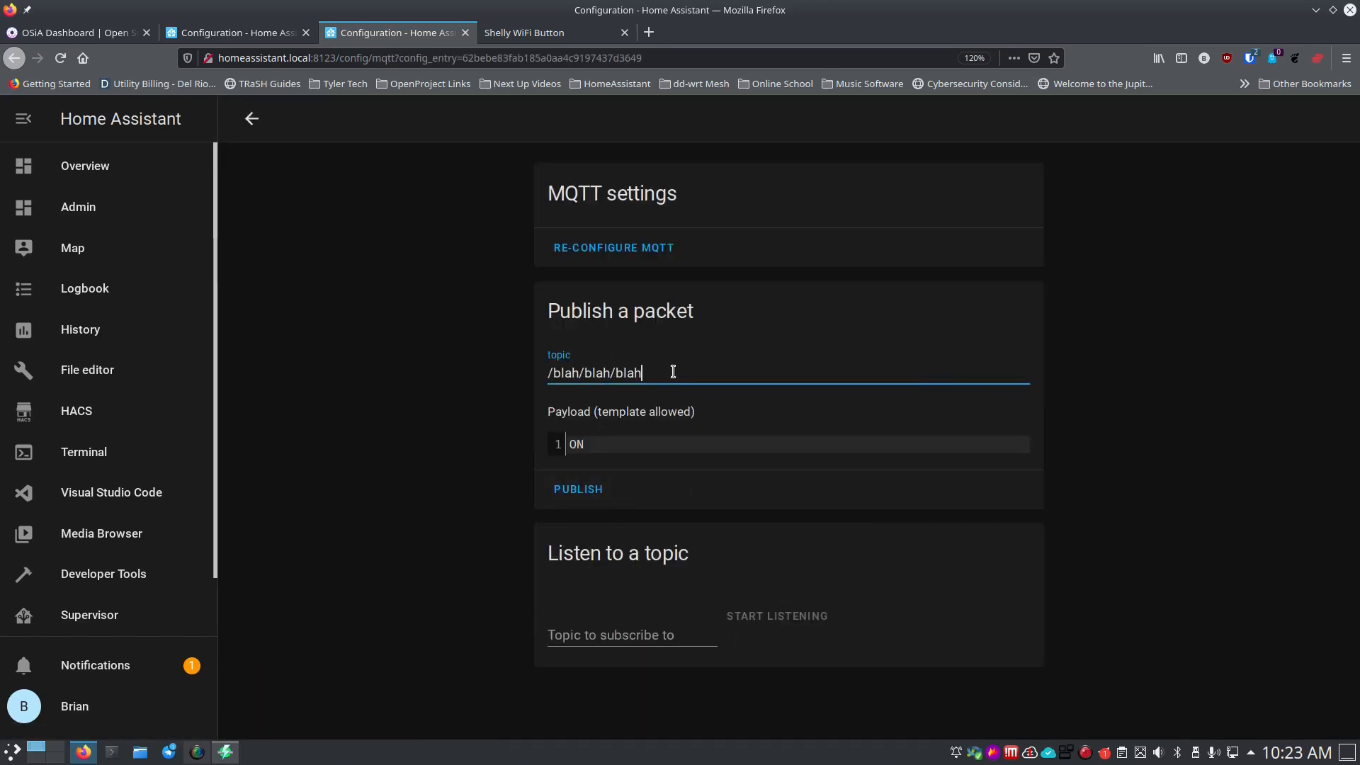
left_click_drag(674, 372, 546, 373)
key("BackSpace")
left_click(694, 632)
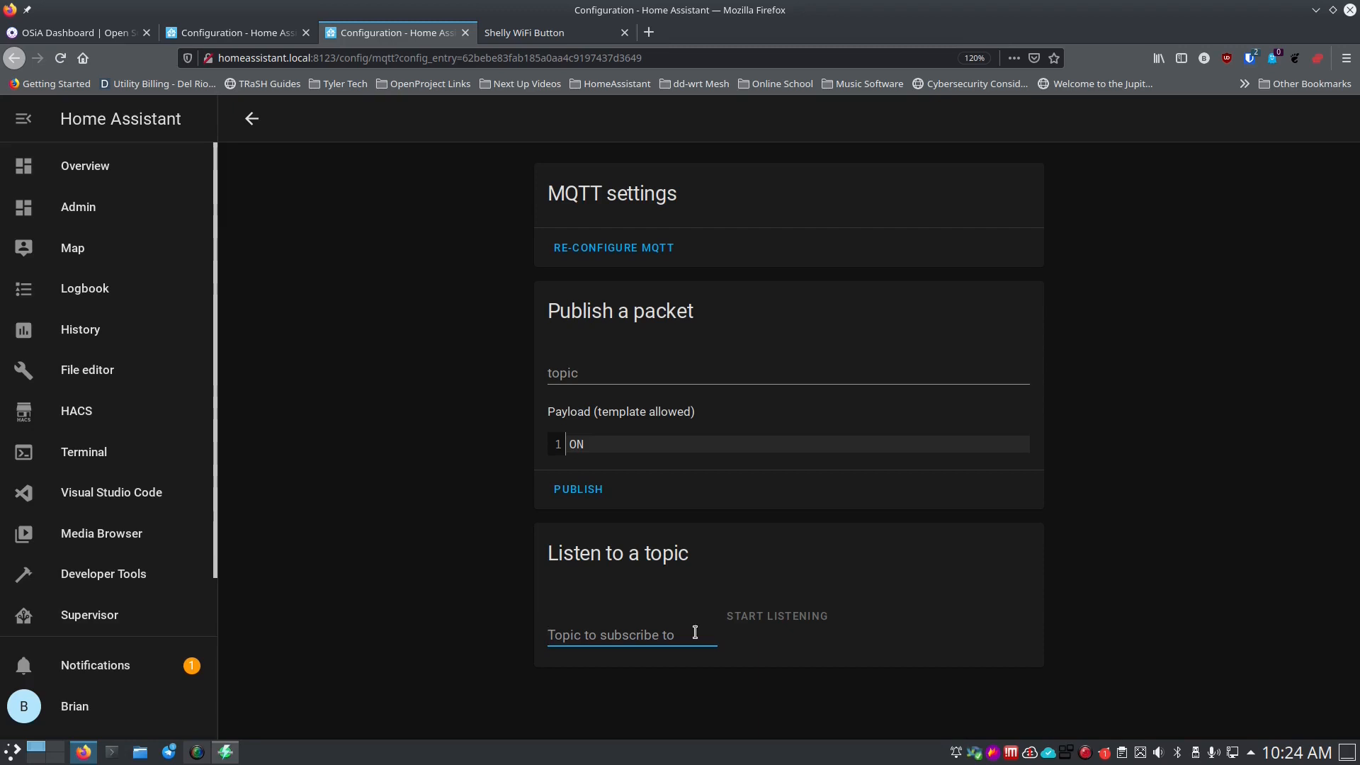
left_click(652, 451)
left_click(643, 625)
type("#")
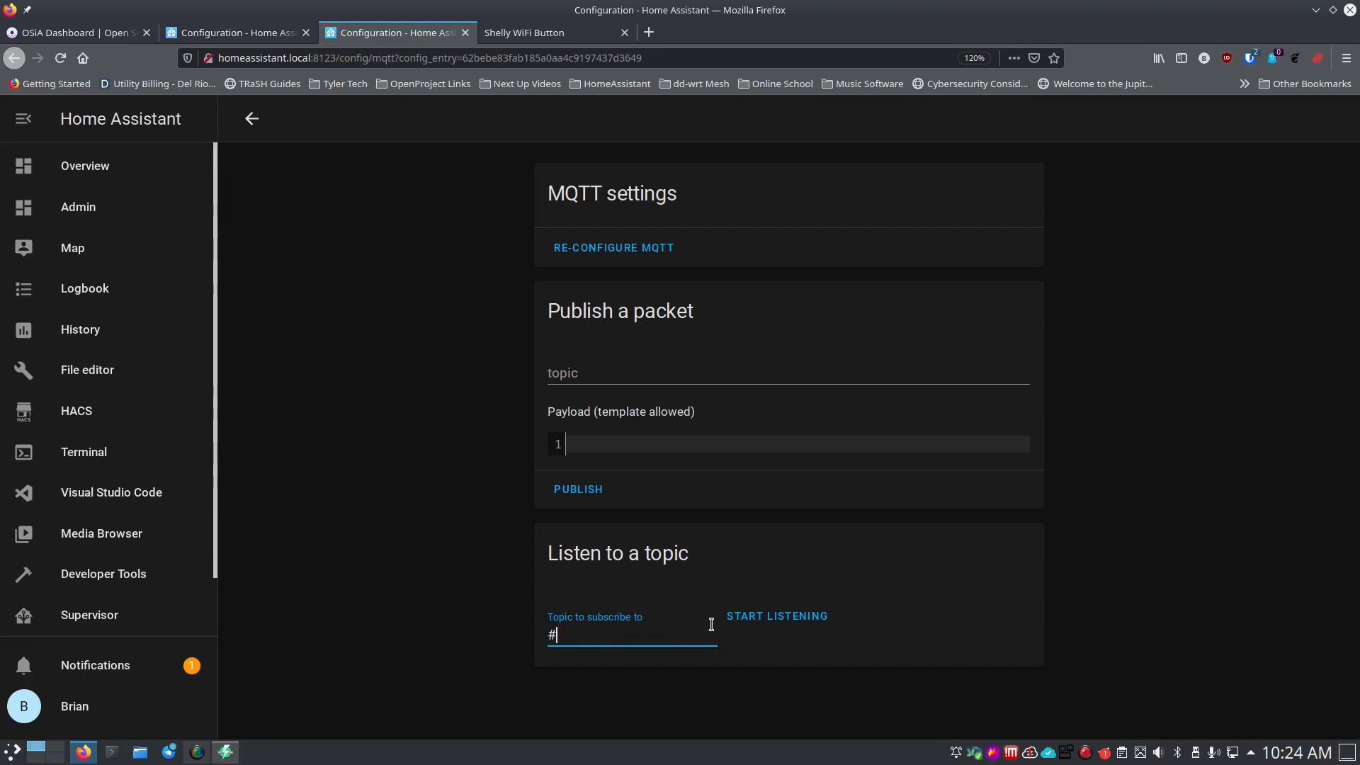
left_click(771, 619)
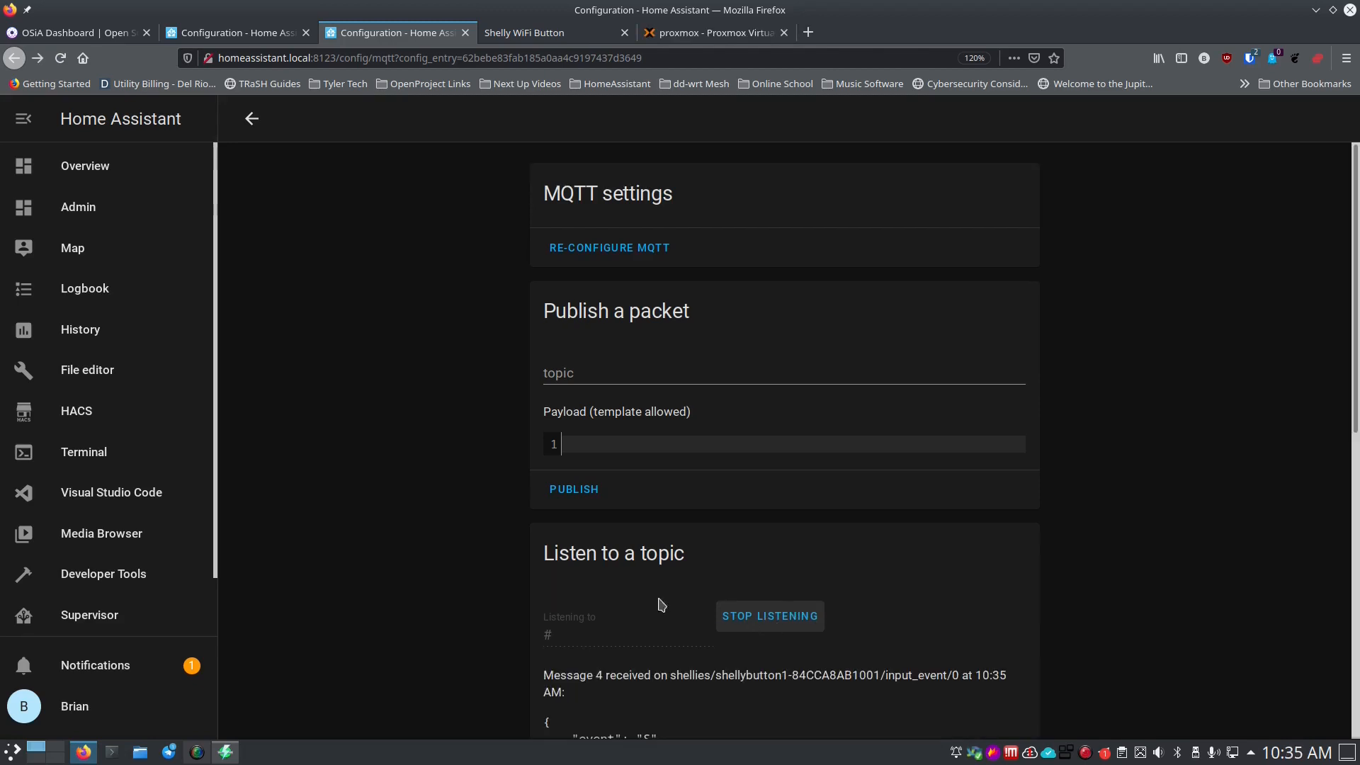
Copy Message 4's shellies/shellybutton1-84CCA8AB1001/input_event/0 topic and return to the automation editor tab.
scroll(498, 558, "down", 5)
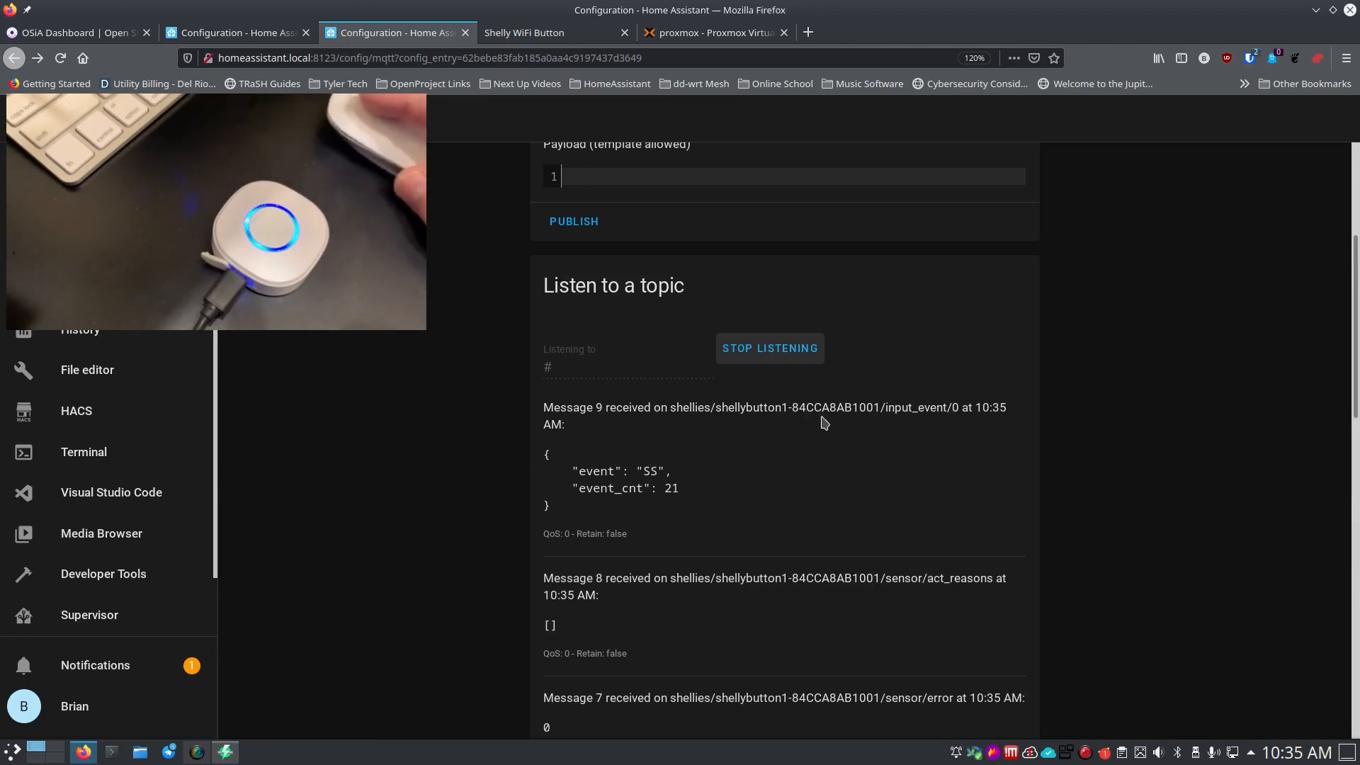
scroll(717, 479, "down", 1)
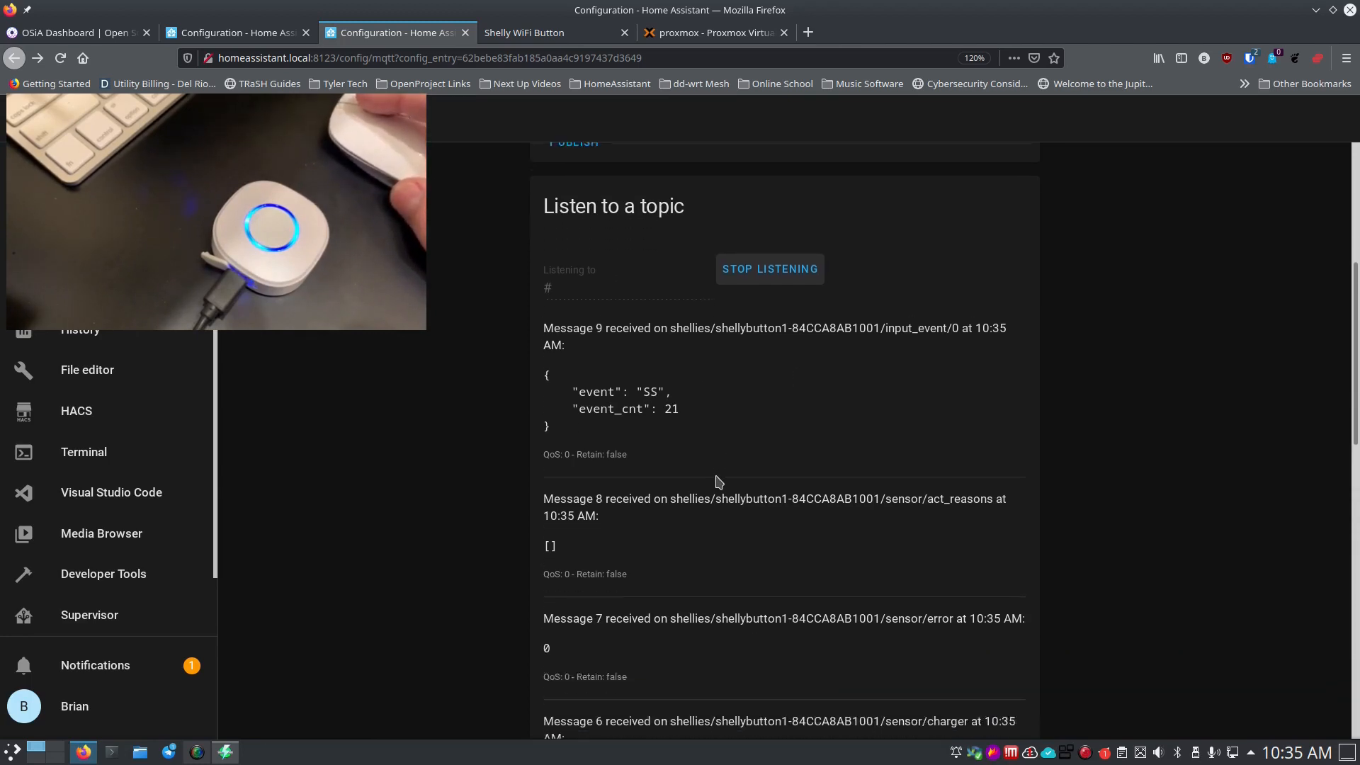
scroll(717, 482, "down", 1)
scroll(684, 516, "down", 5)
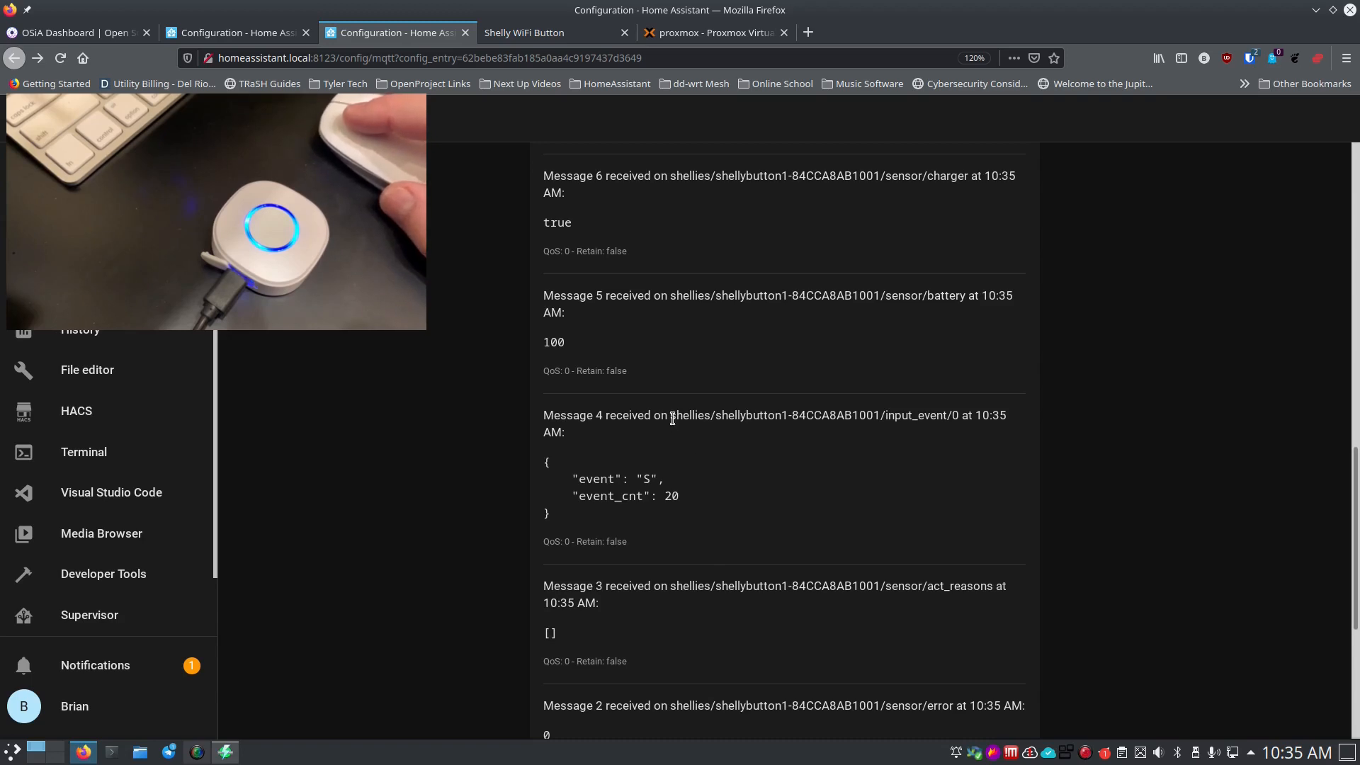
left_click_drag(670, 417, 956, 417)
key("ctrl+c")
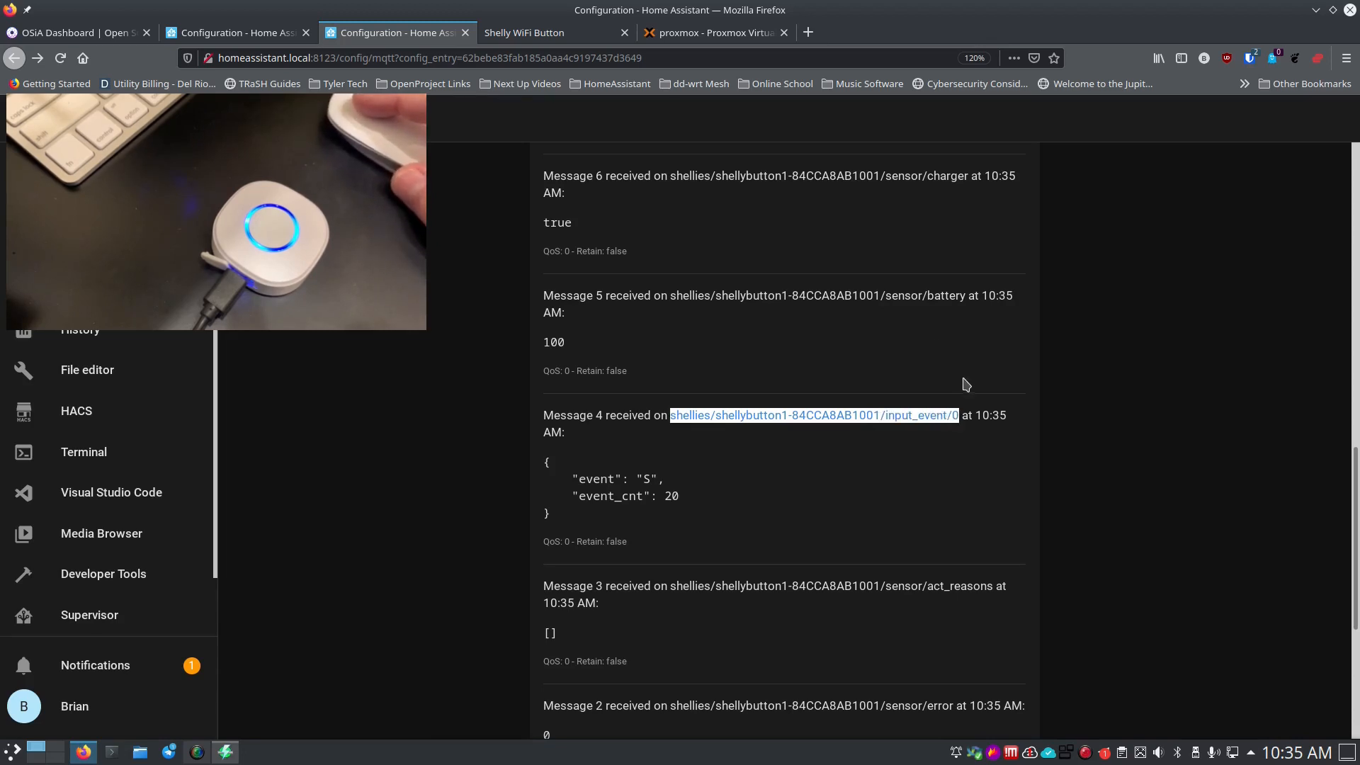
key("ctrl+Page_Up")
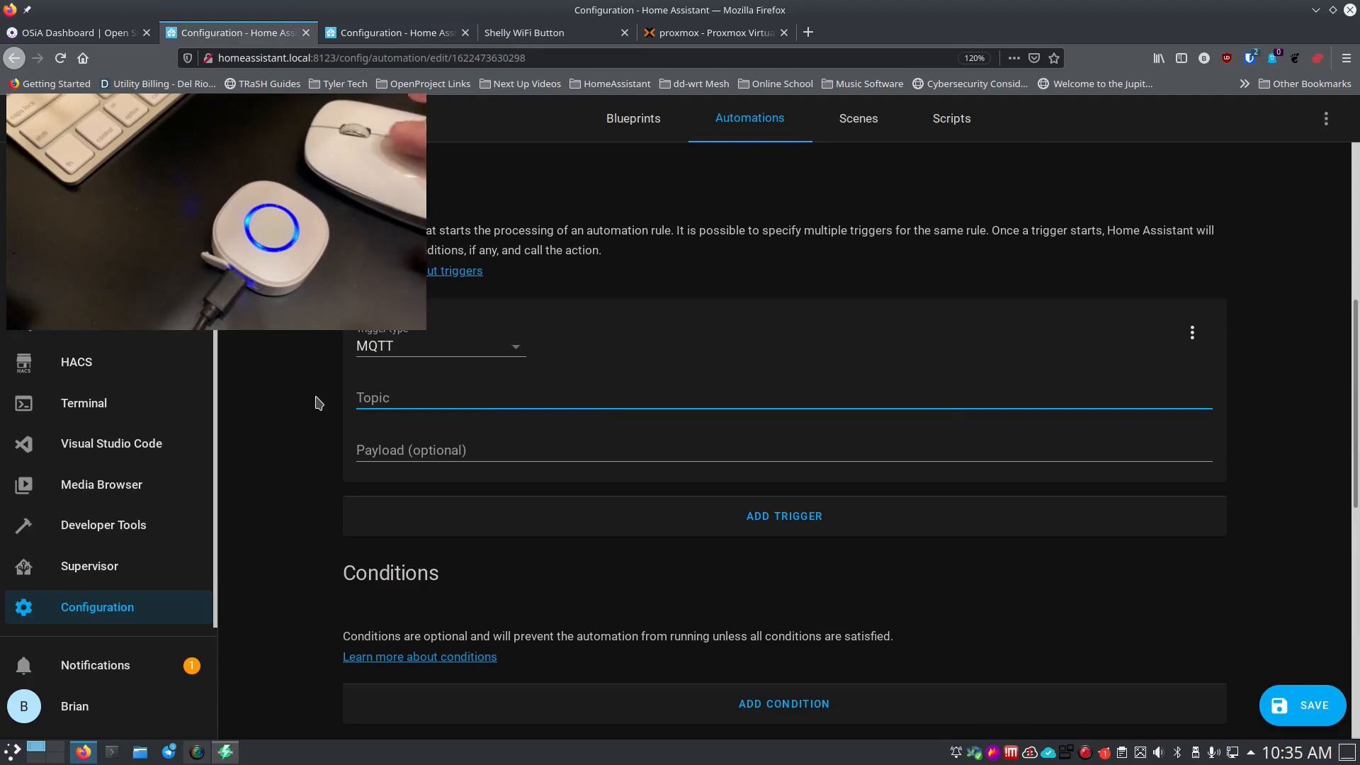
Paste the button's input_event/0 topic into the MQTT trigger's Topic and save the automation.
left_click(407, 400)
key("ctrl+v")
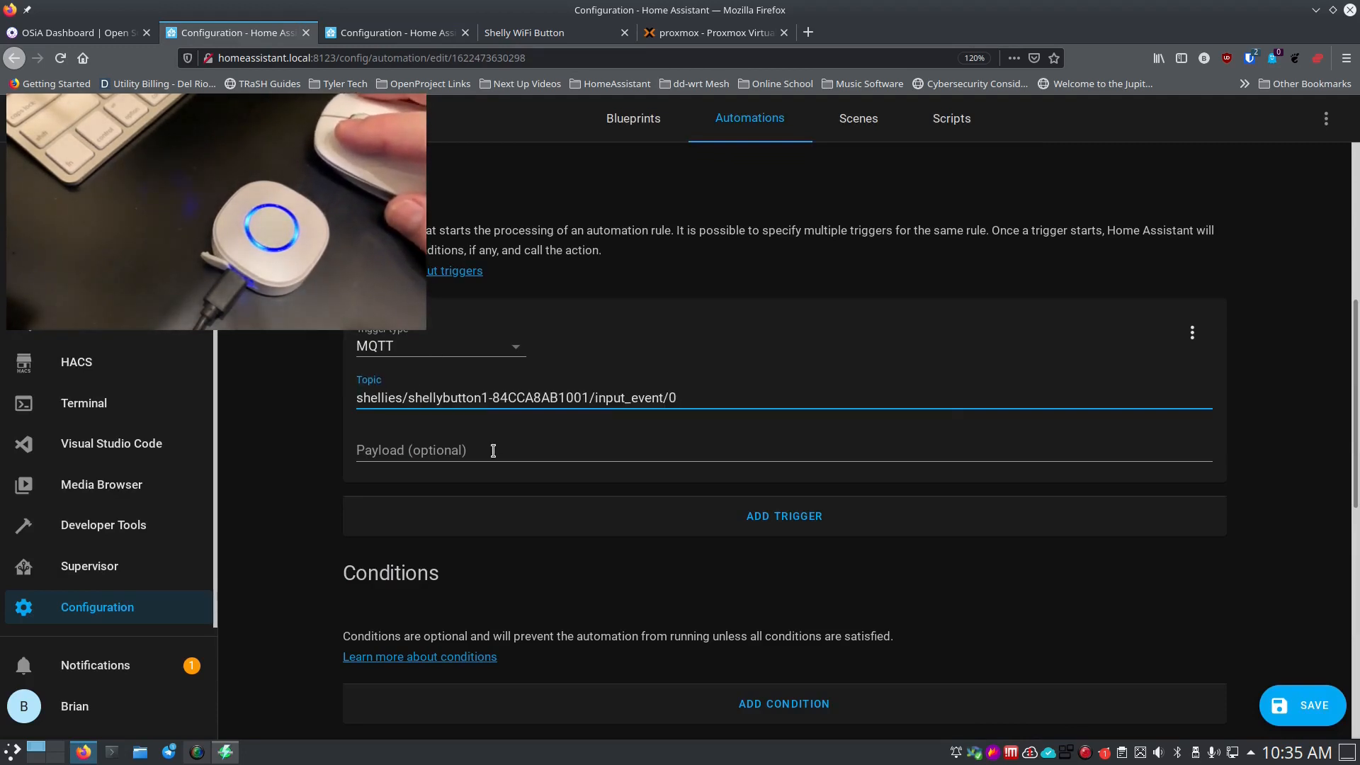
left_click(493, 451)
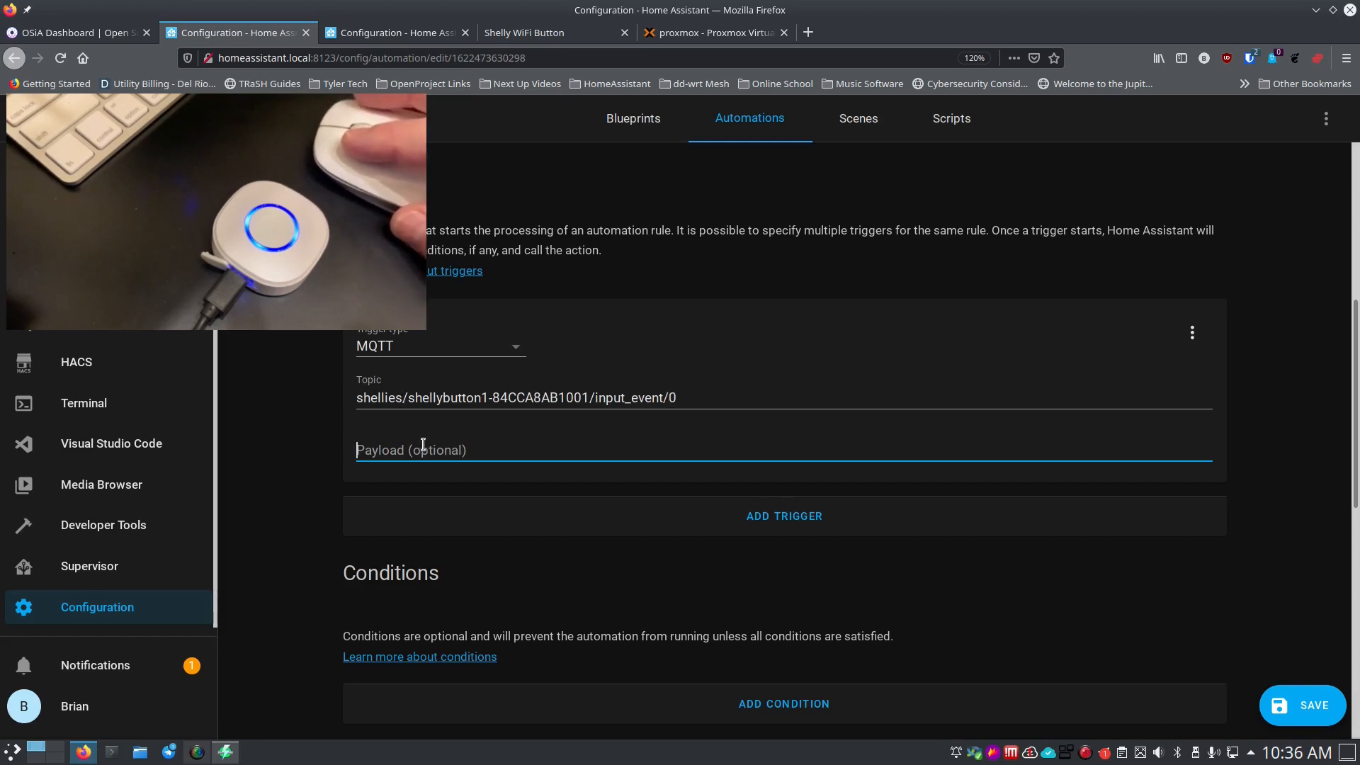
scroll(599, 602, "down", 5)
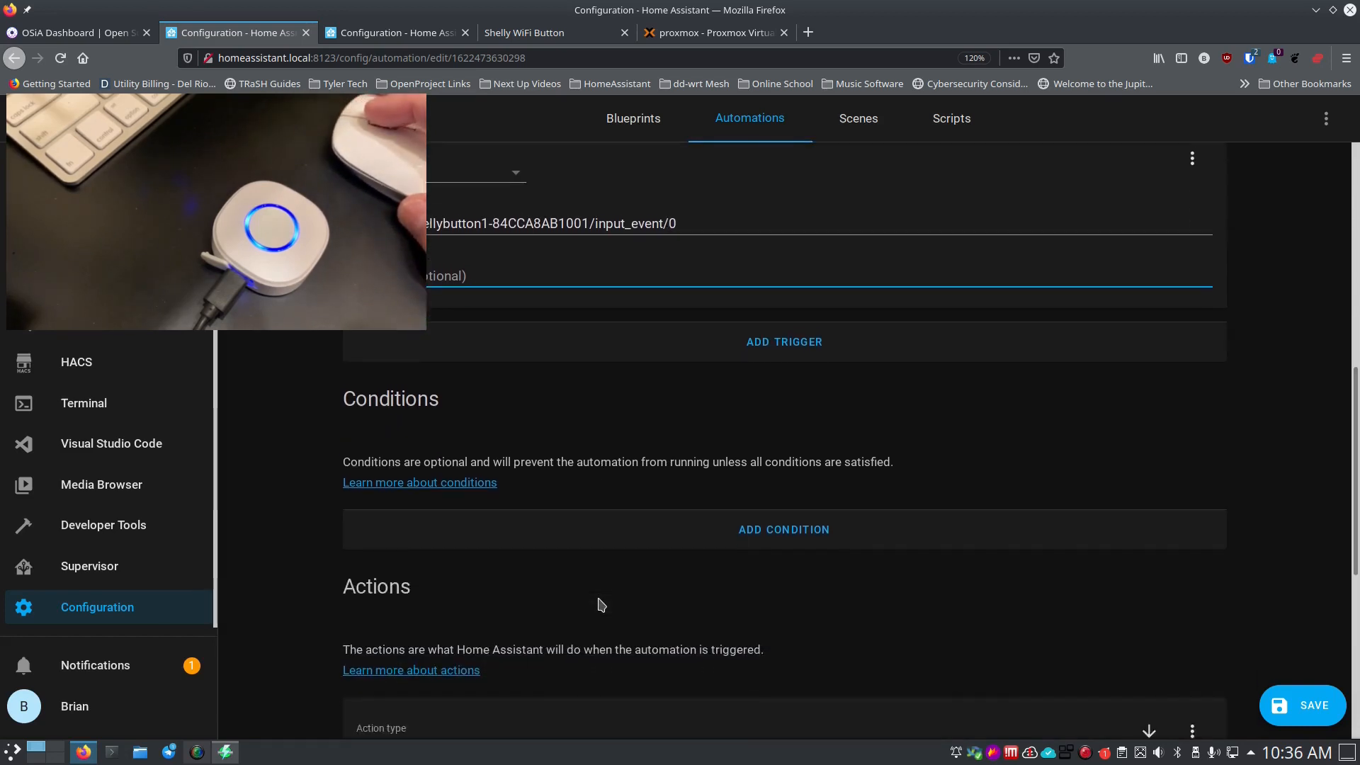
scroll(586, 579, "down", 3)
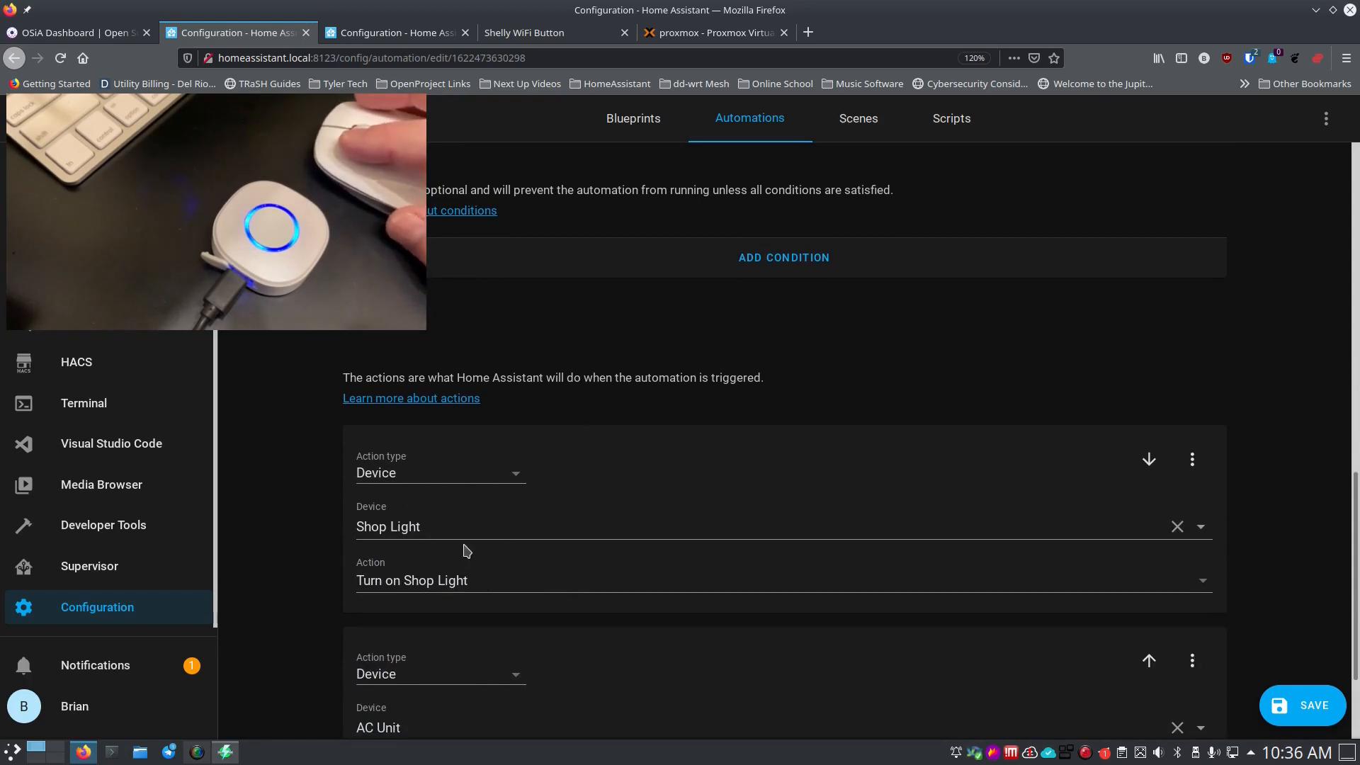
scroll(495, 642, "down", 2)
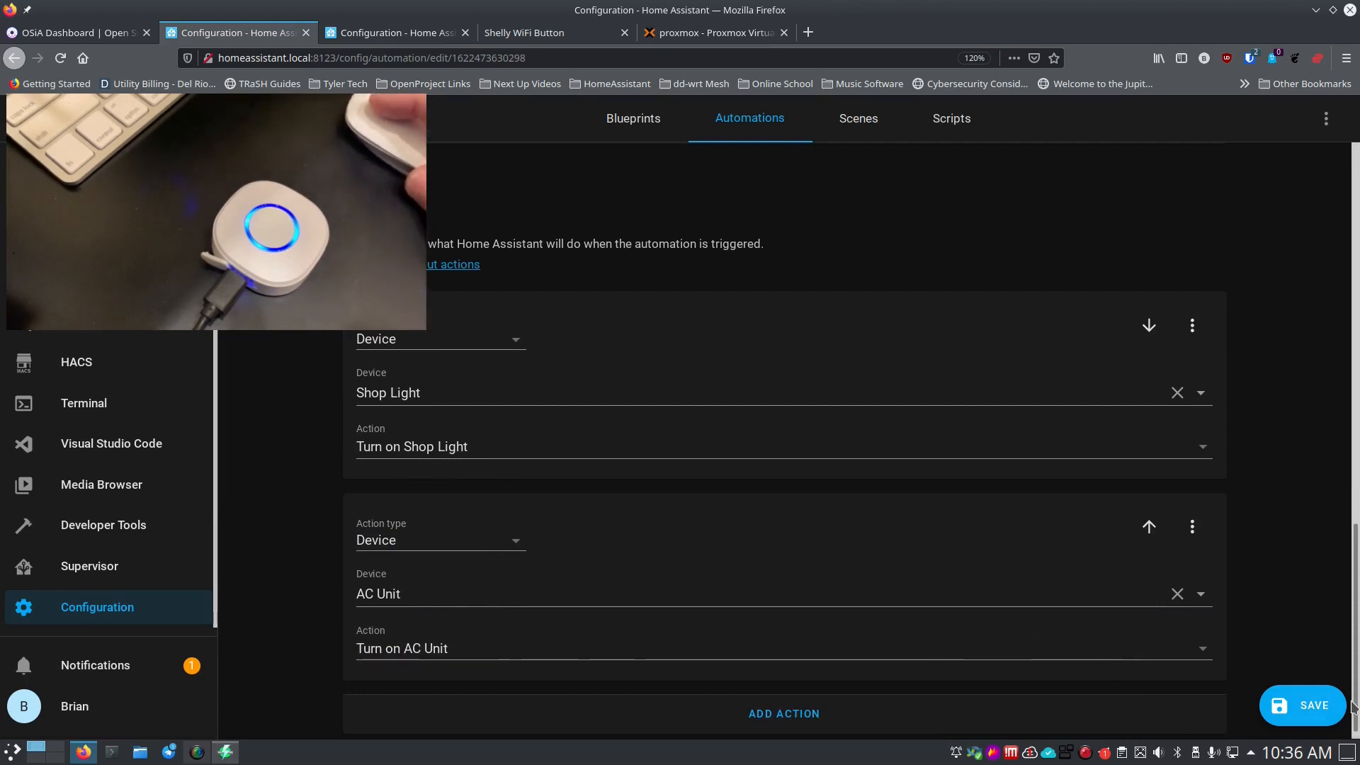
left_click(1315, 712)
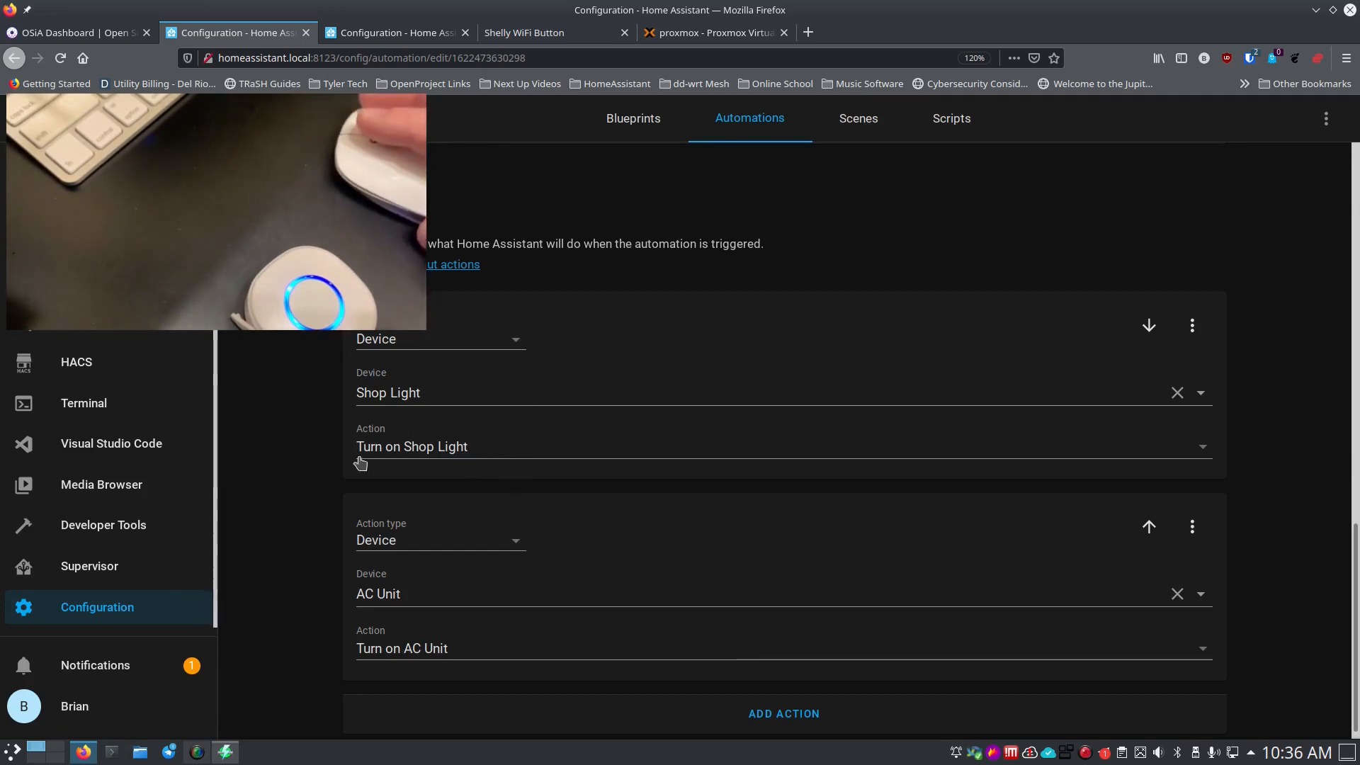
Change the two actions to Toggle AC Unit and Toggle Shop Light.
scroll(343, 482, "down", 1)
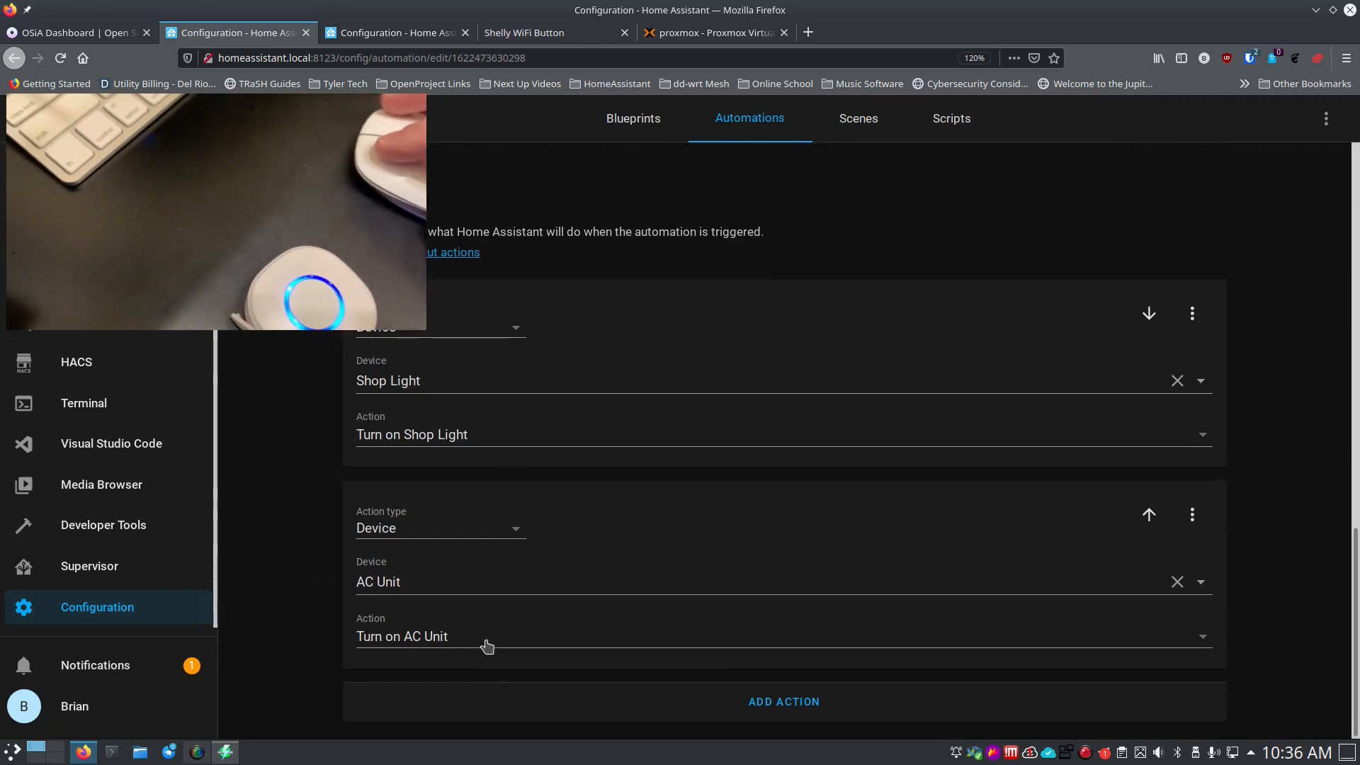
left_click(507, 641)
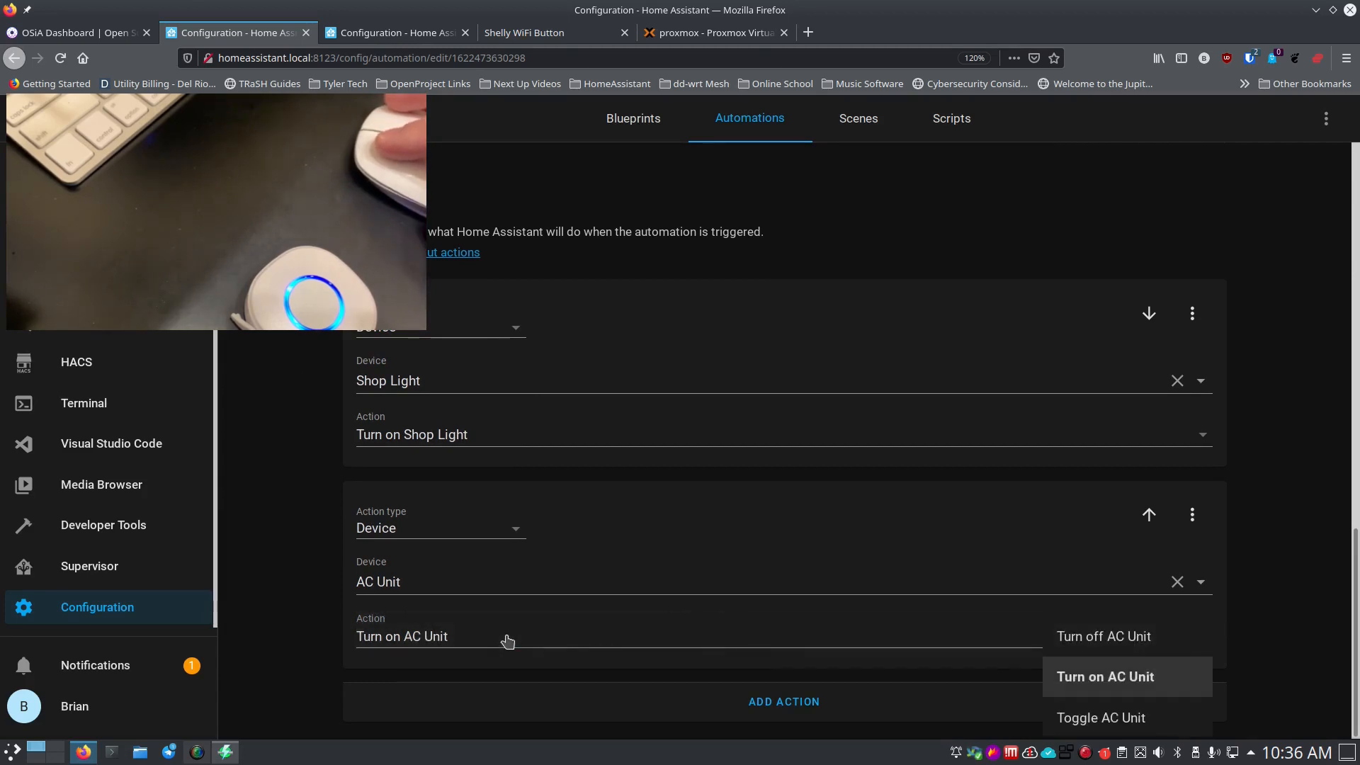
left_click(1060, 720)
left_click(811, 424)
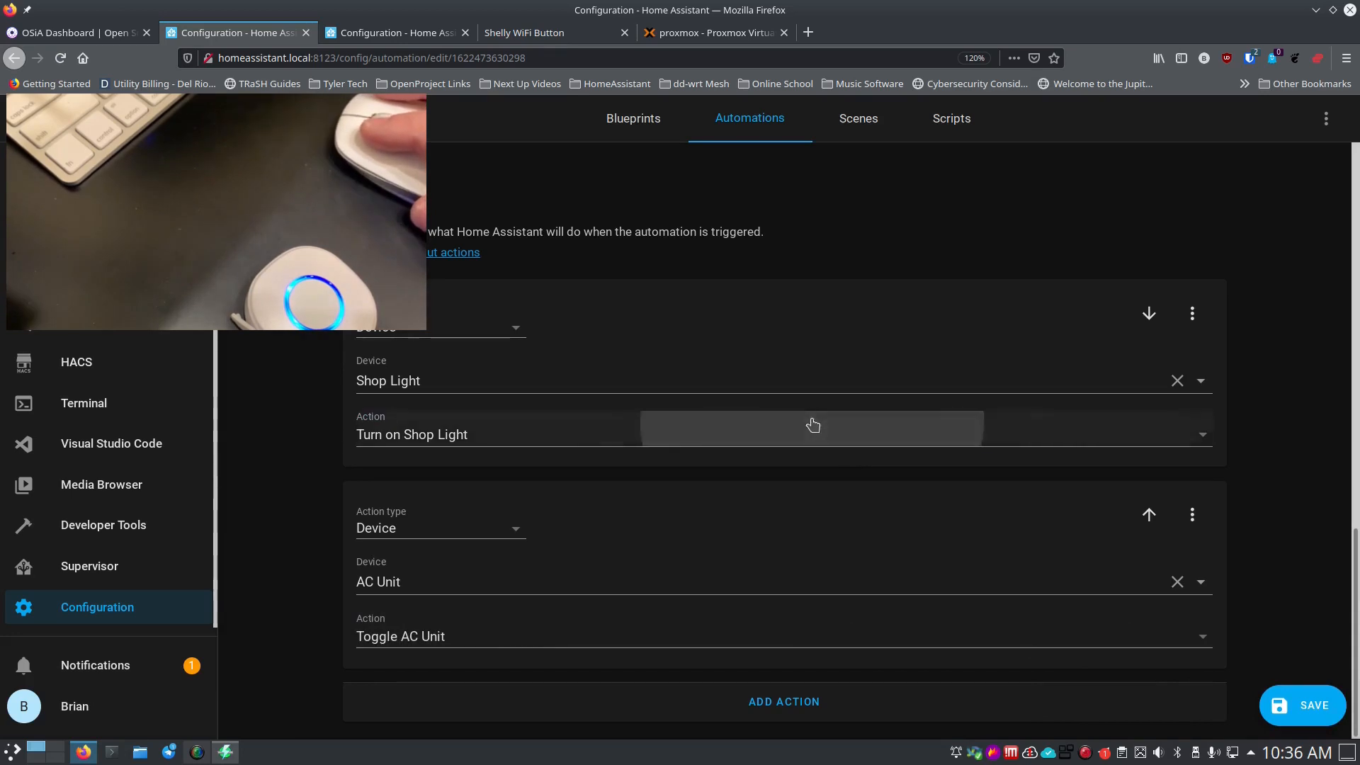
left_click(1105, 521)
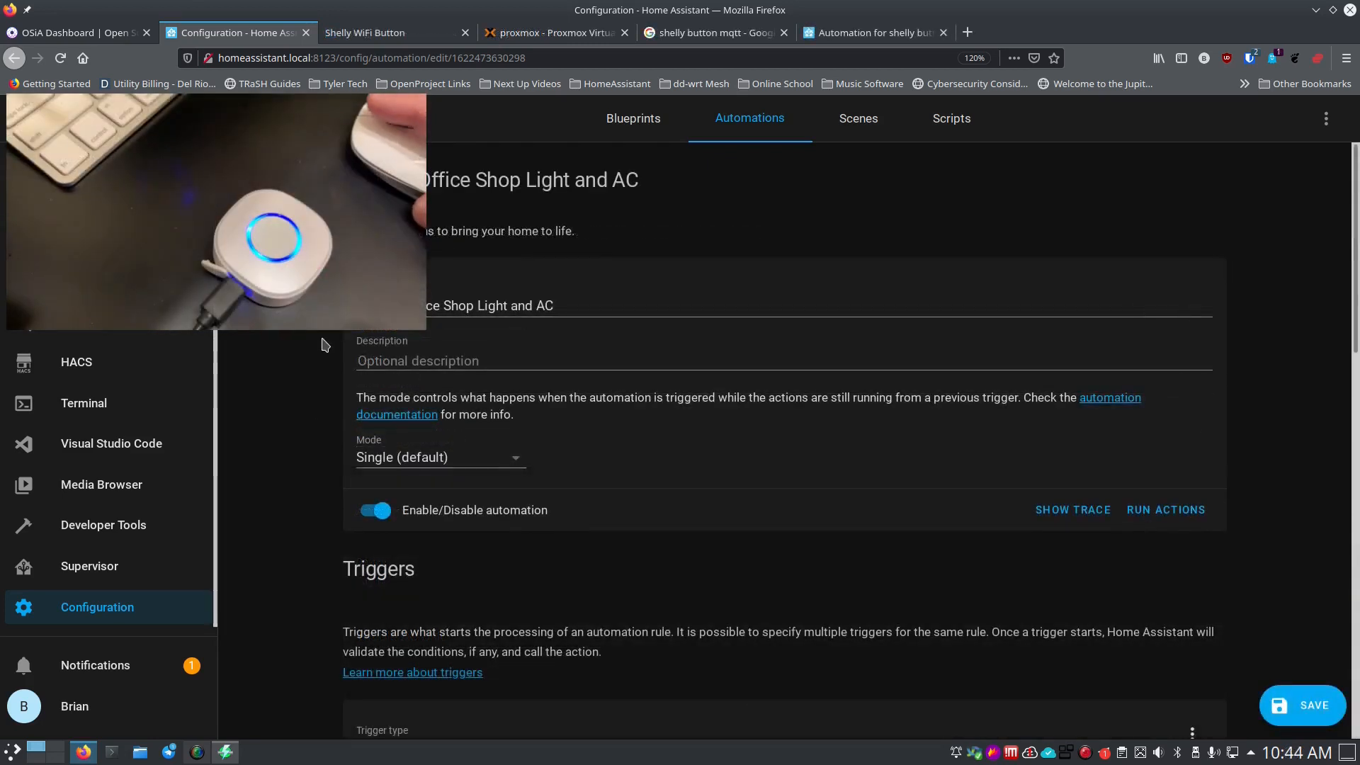
Add a Template condition with value template {{ trigger.payload_json.event == "S" }}.
scroll(322, 344, "down", 3)
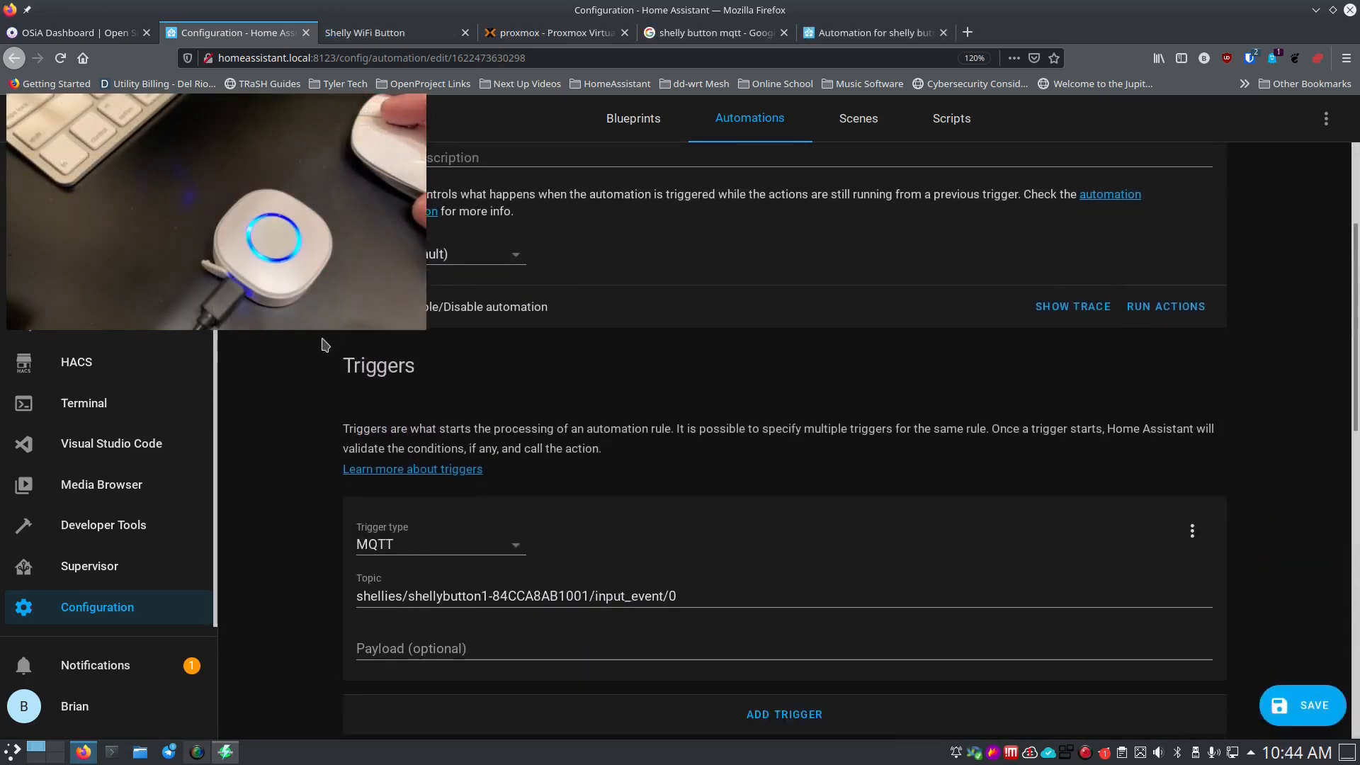
scroll(322, 345, "down", 3)
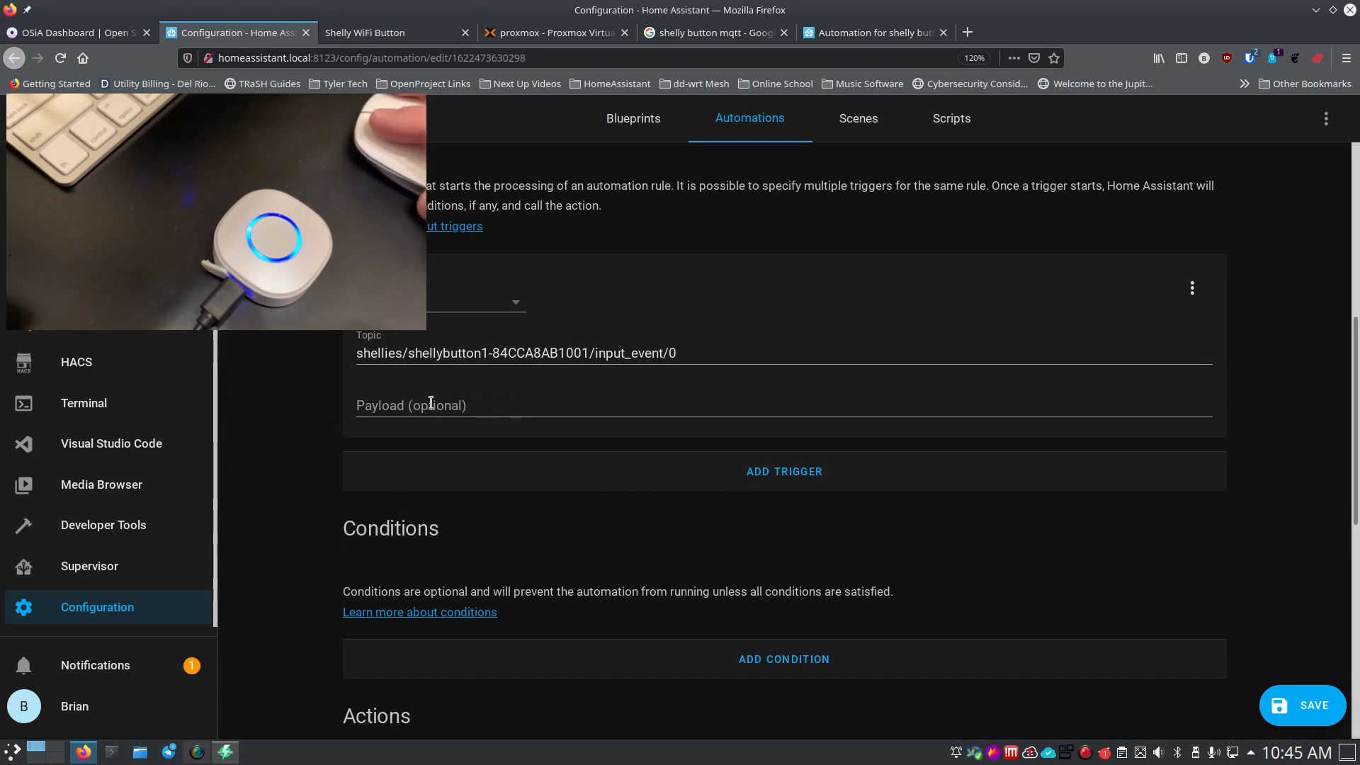
scroll(447, 543, "down", 3)
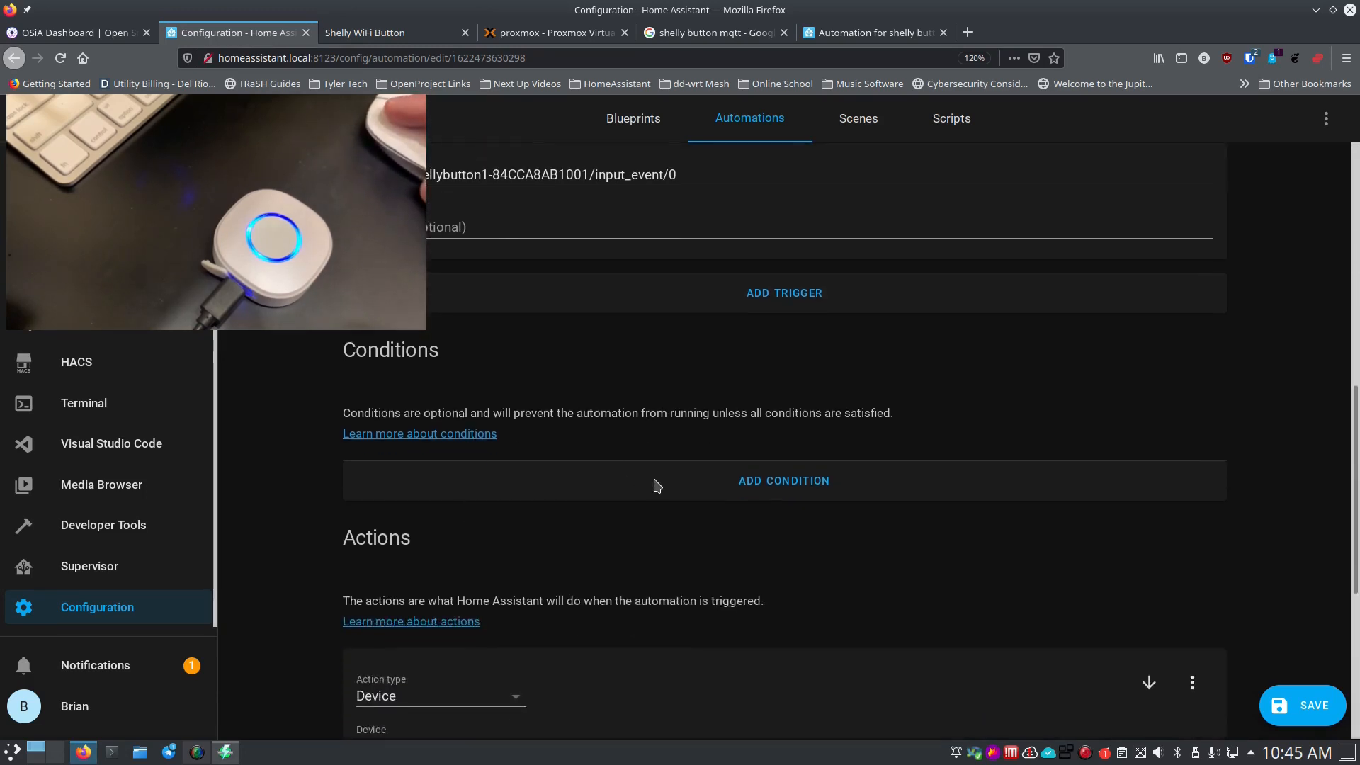
left_click(654, 481)
scroll(315, 506, "down", 2)
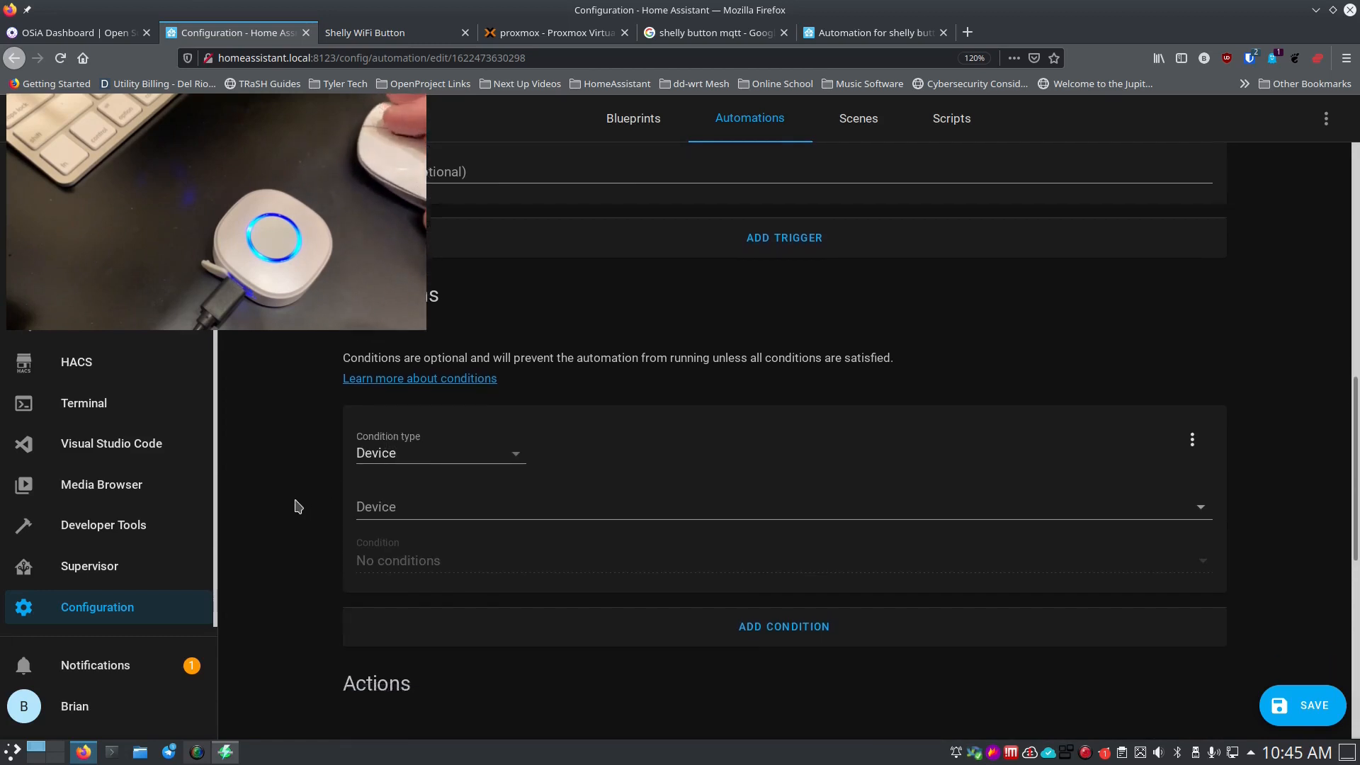
left_click(465, 377)
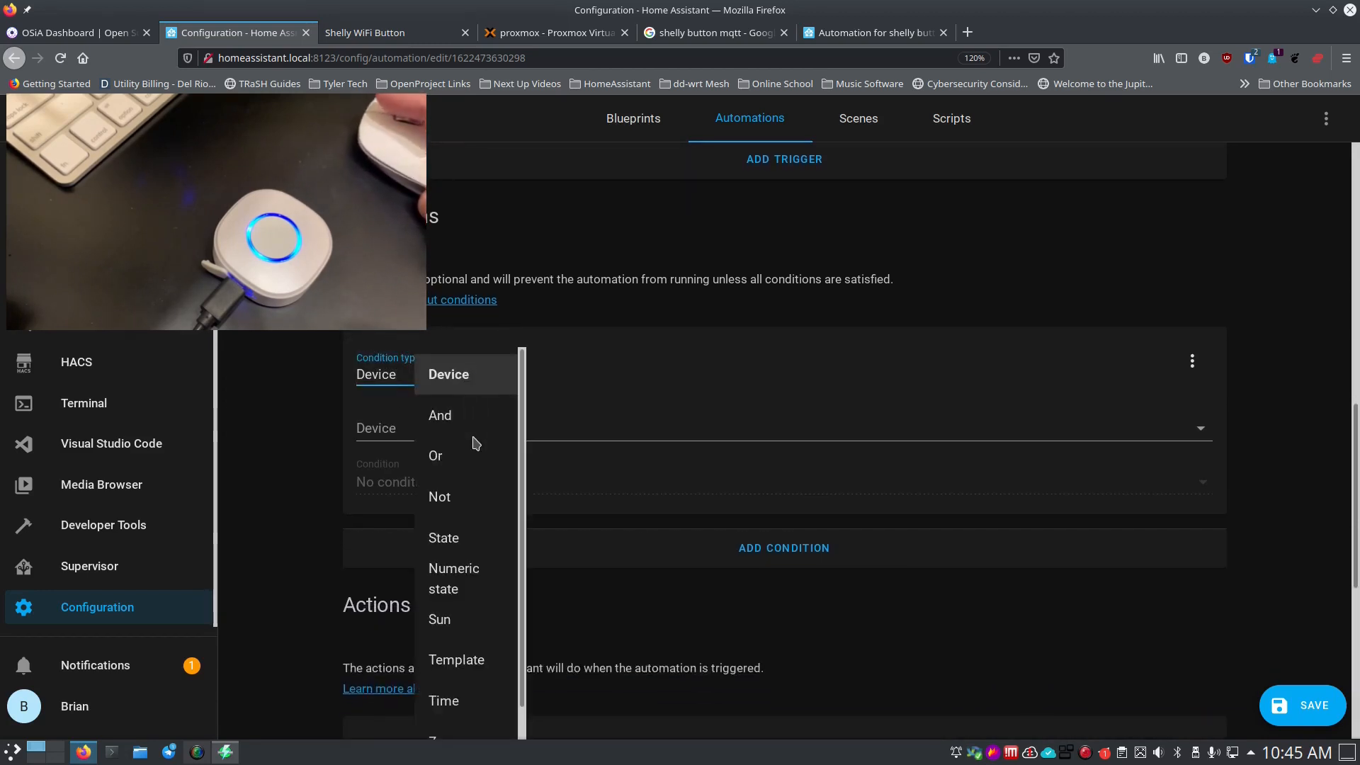
scroll(475, 461, "down", 1)
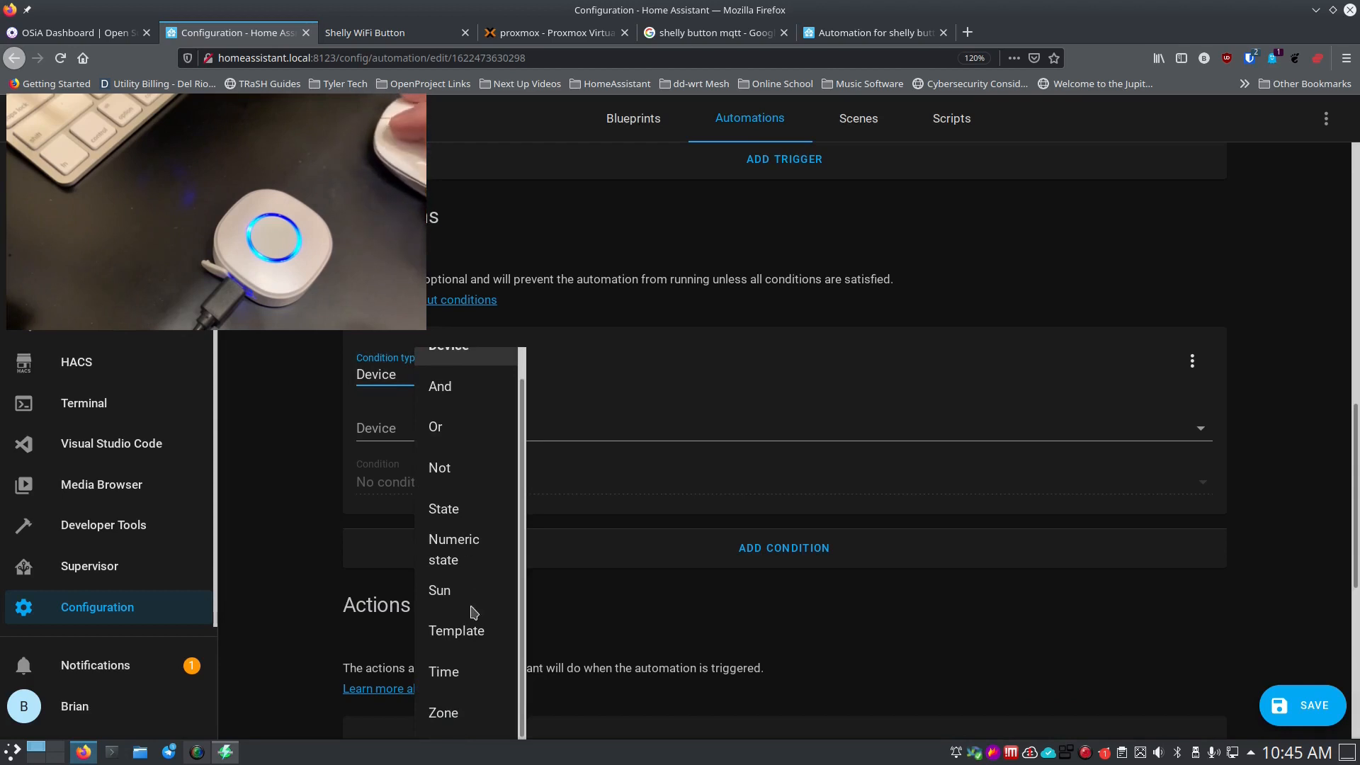
left_click(454, 632)
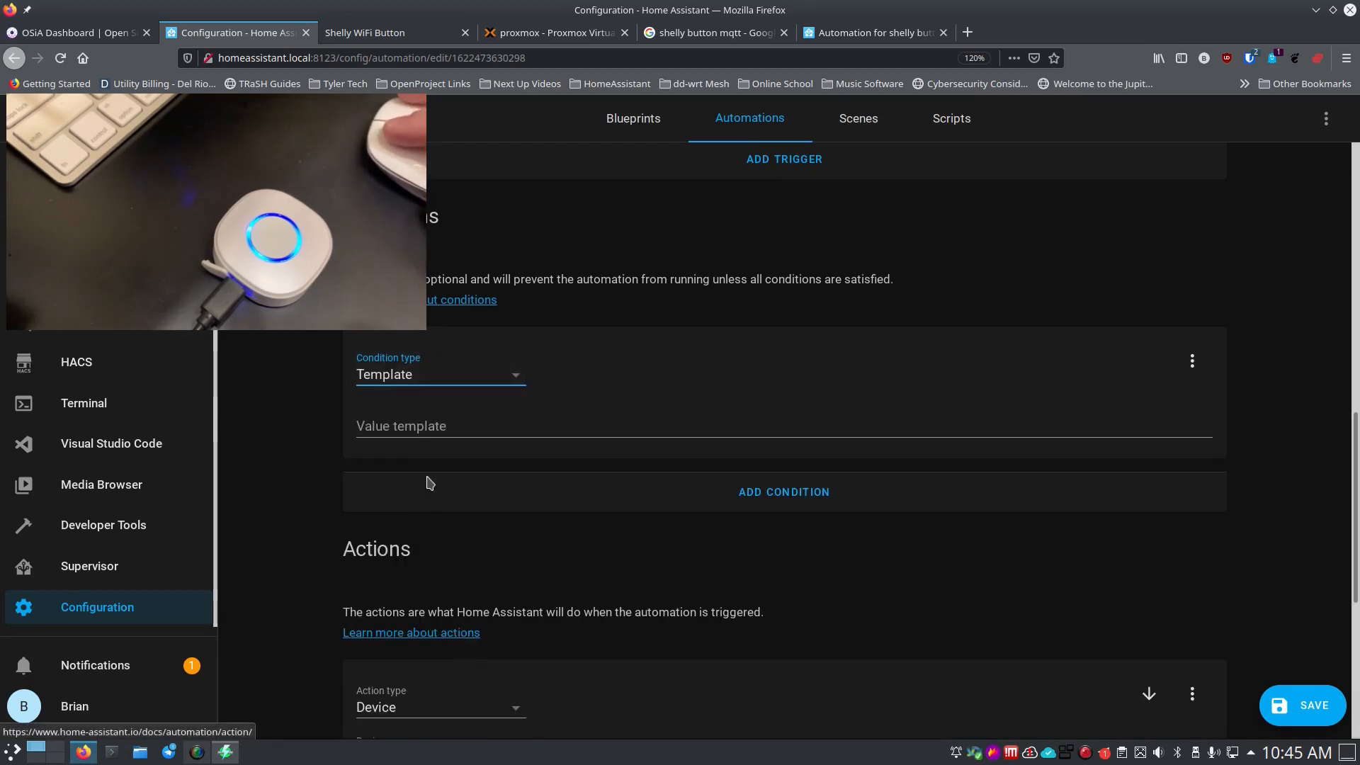
left_click(486, 424)
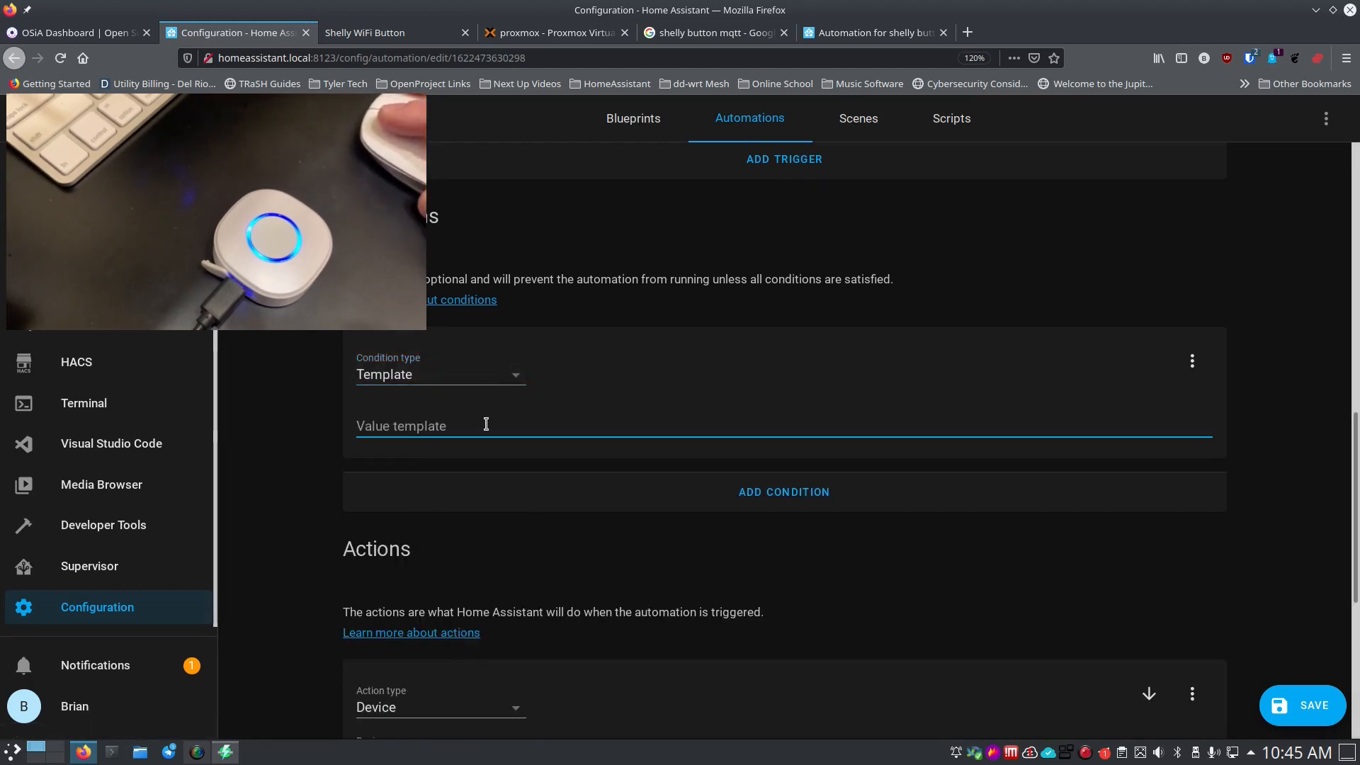
type("{{ trigger.payload_json.event == \"S\" }}")
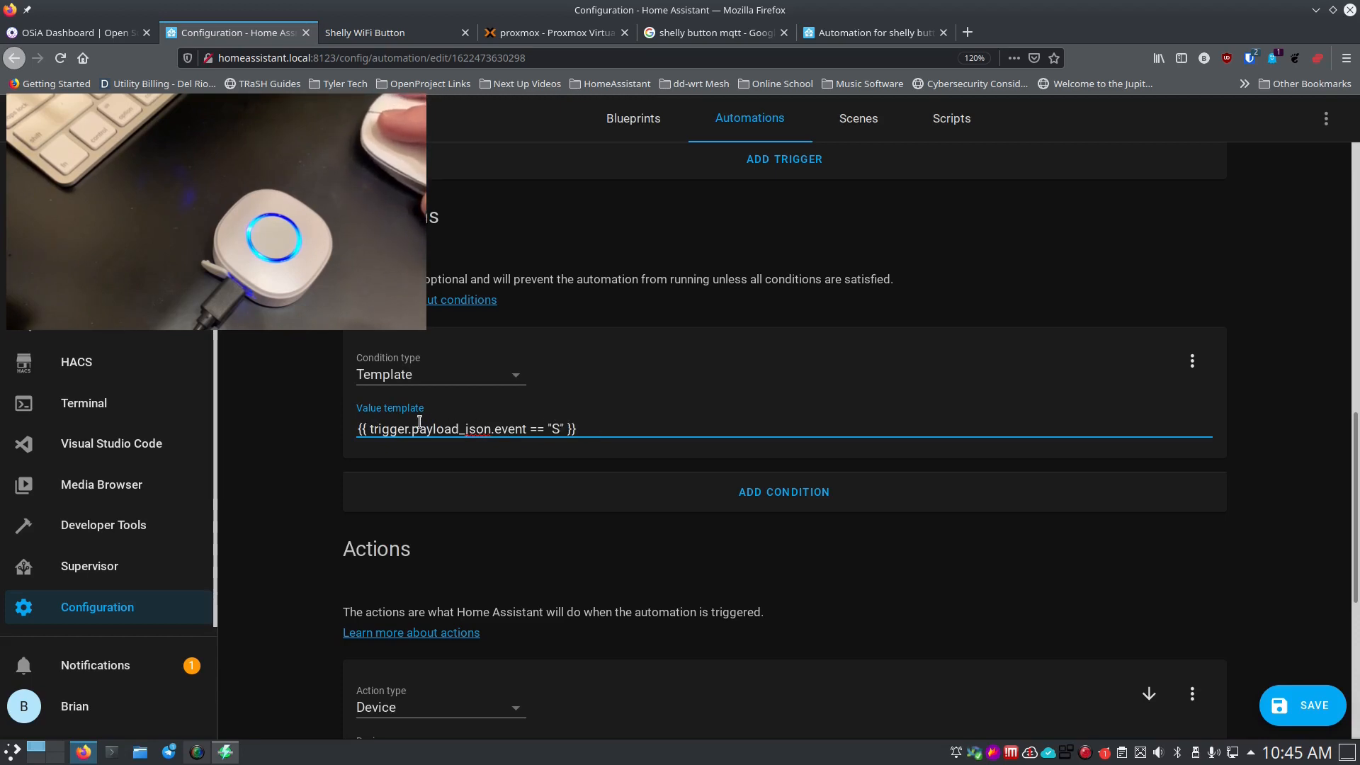
left_click(312, 440)
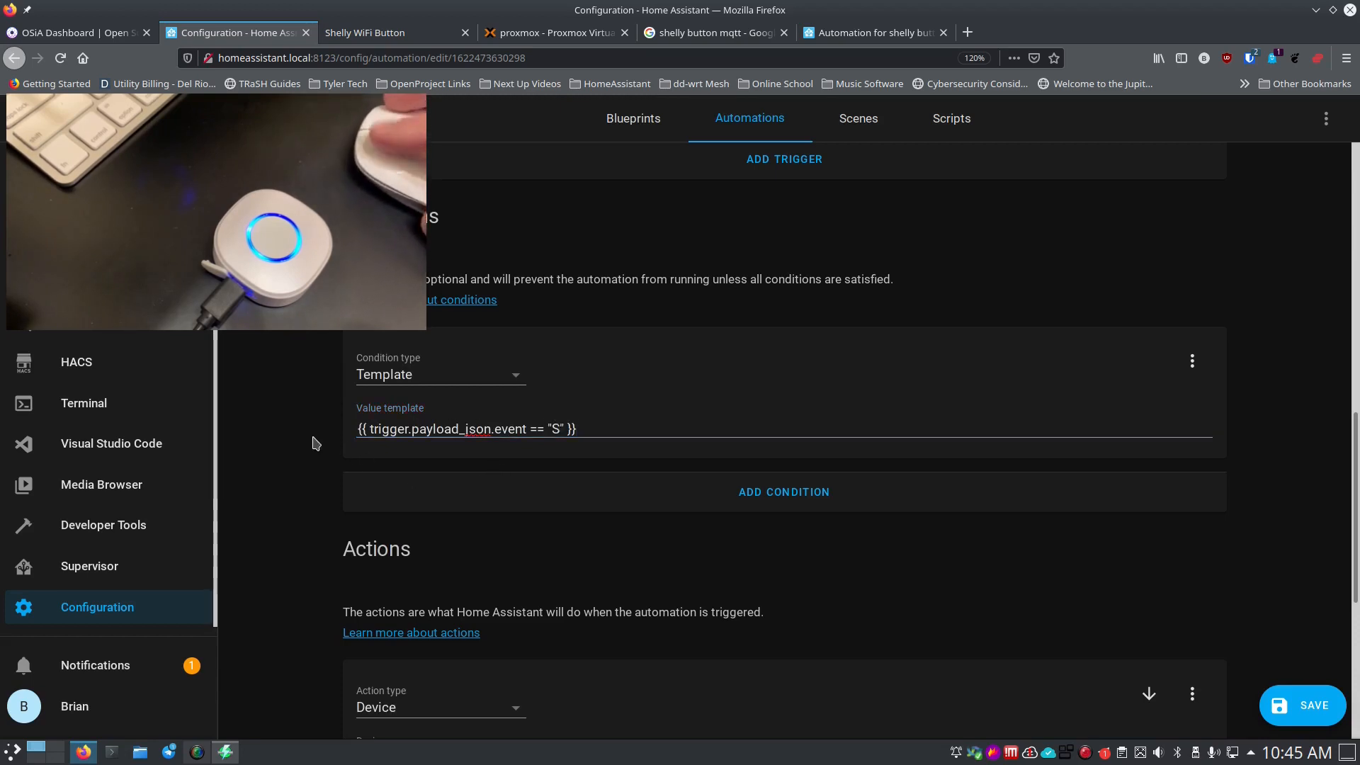
scroll(312, 443, "down", 5)
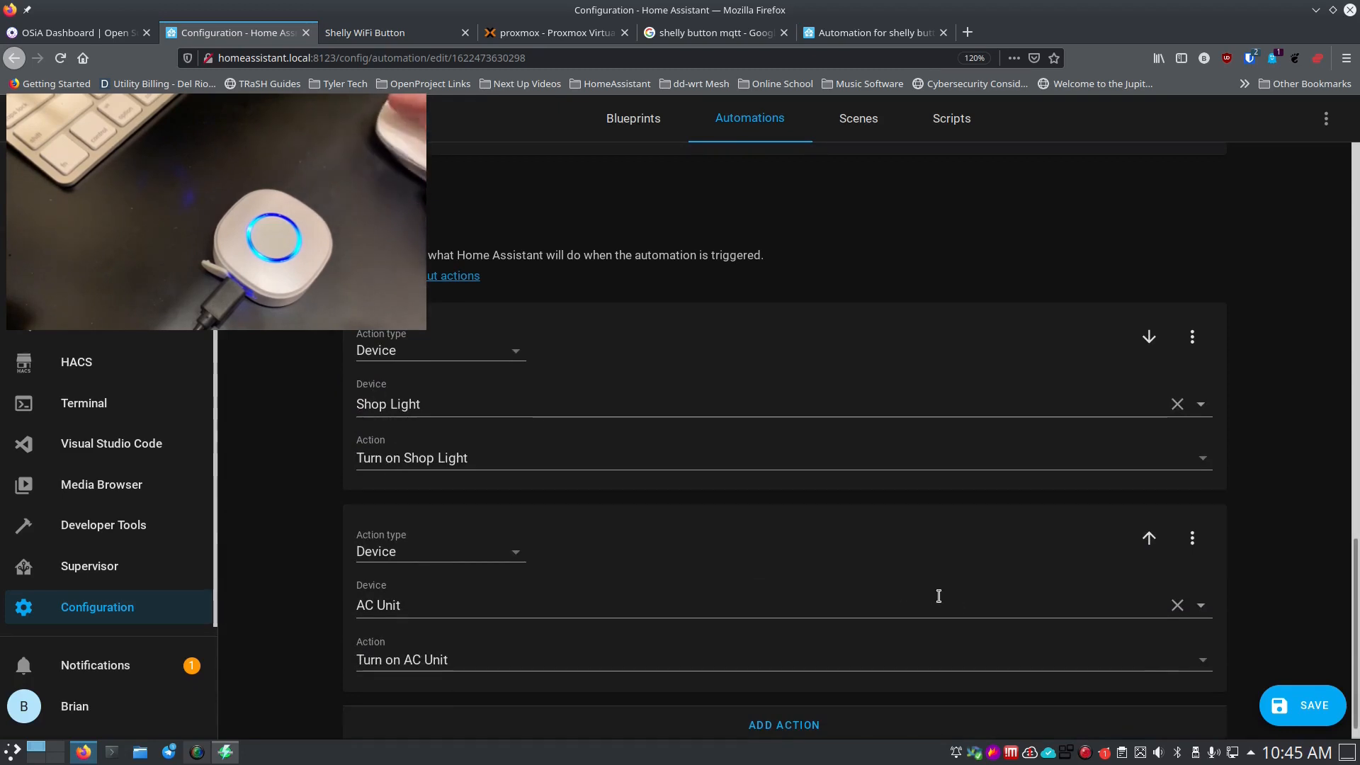
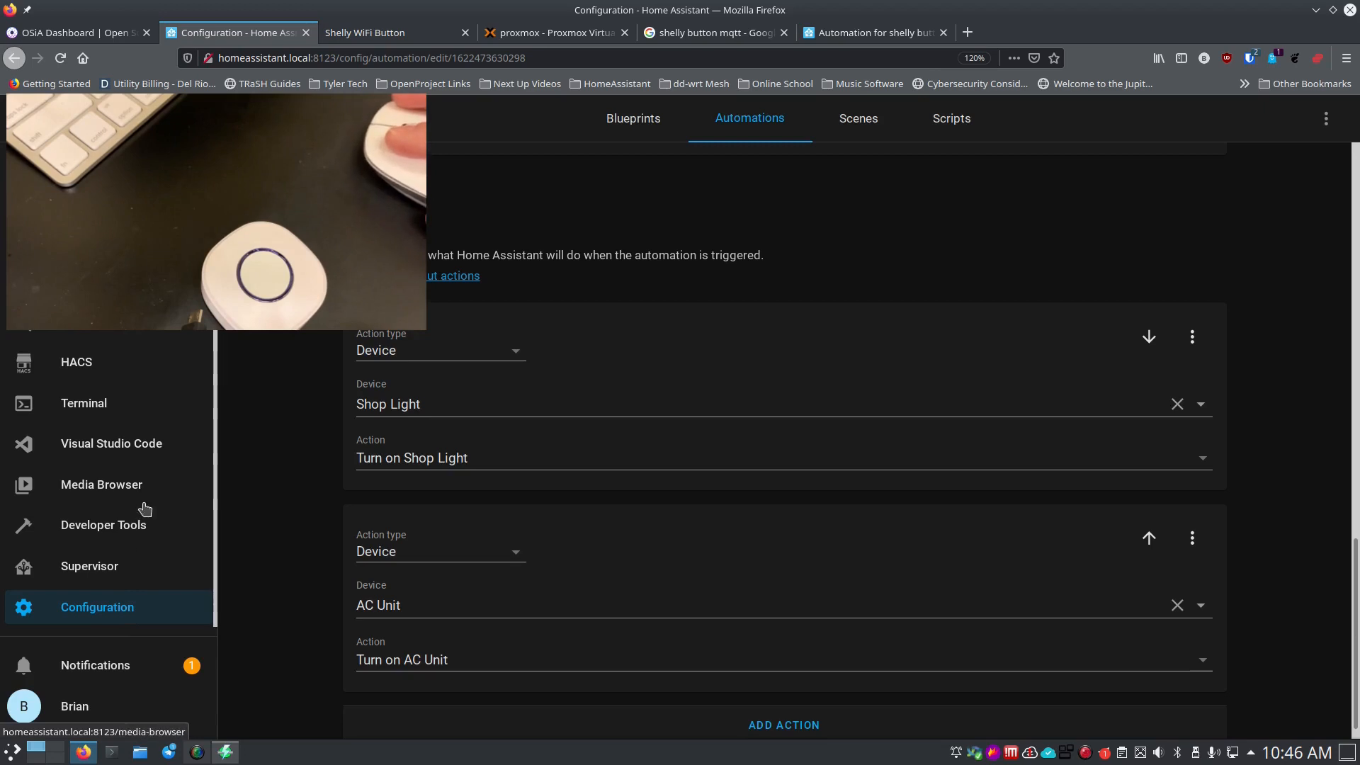
Open the Configuration area from the sidebar.
scroll(42, 290, "up", 1)
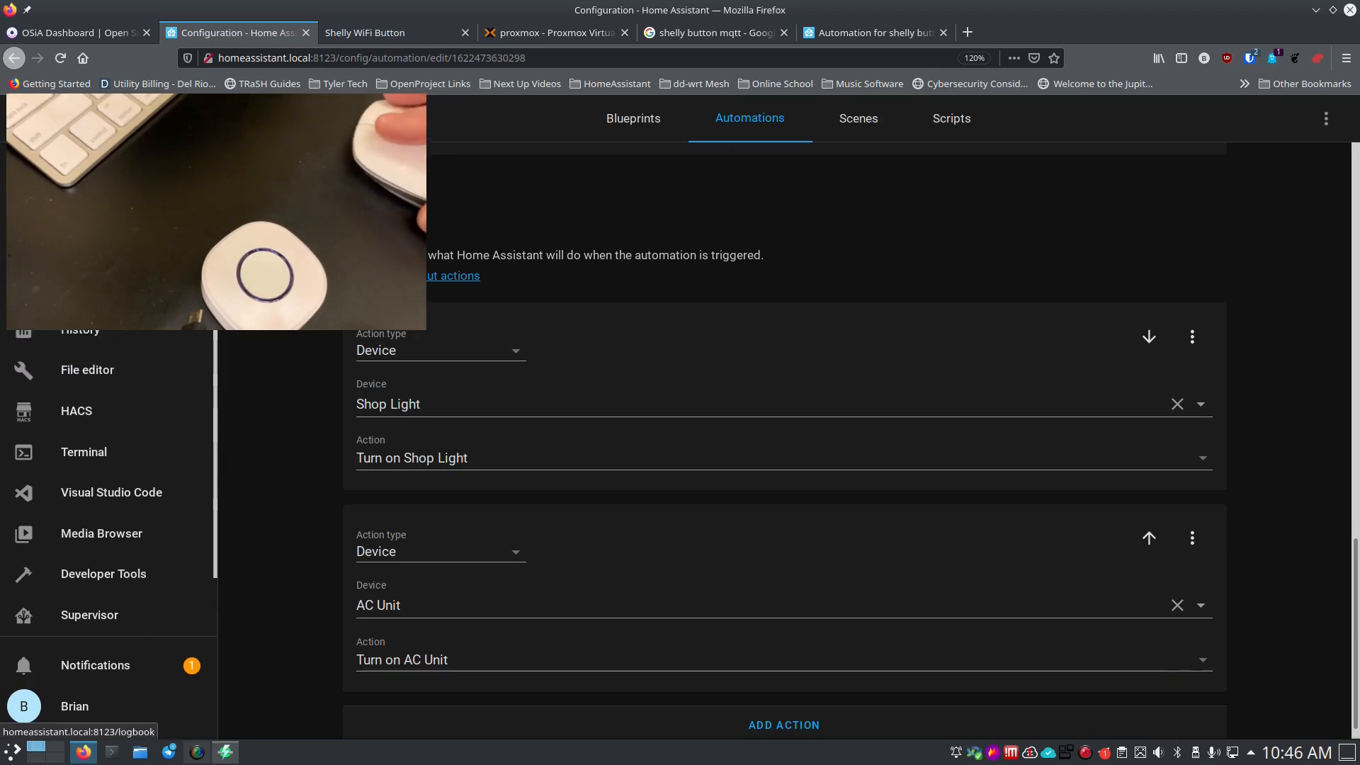
scroll(151, 493, "down", 1)
left_click(130, 608)
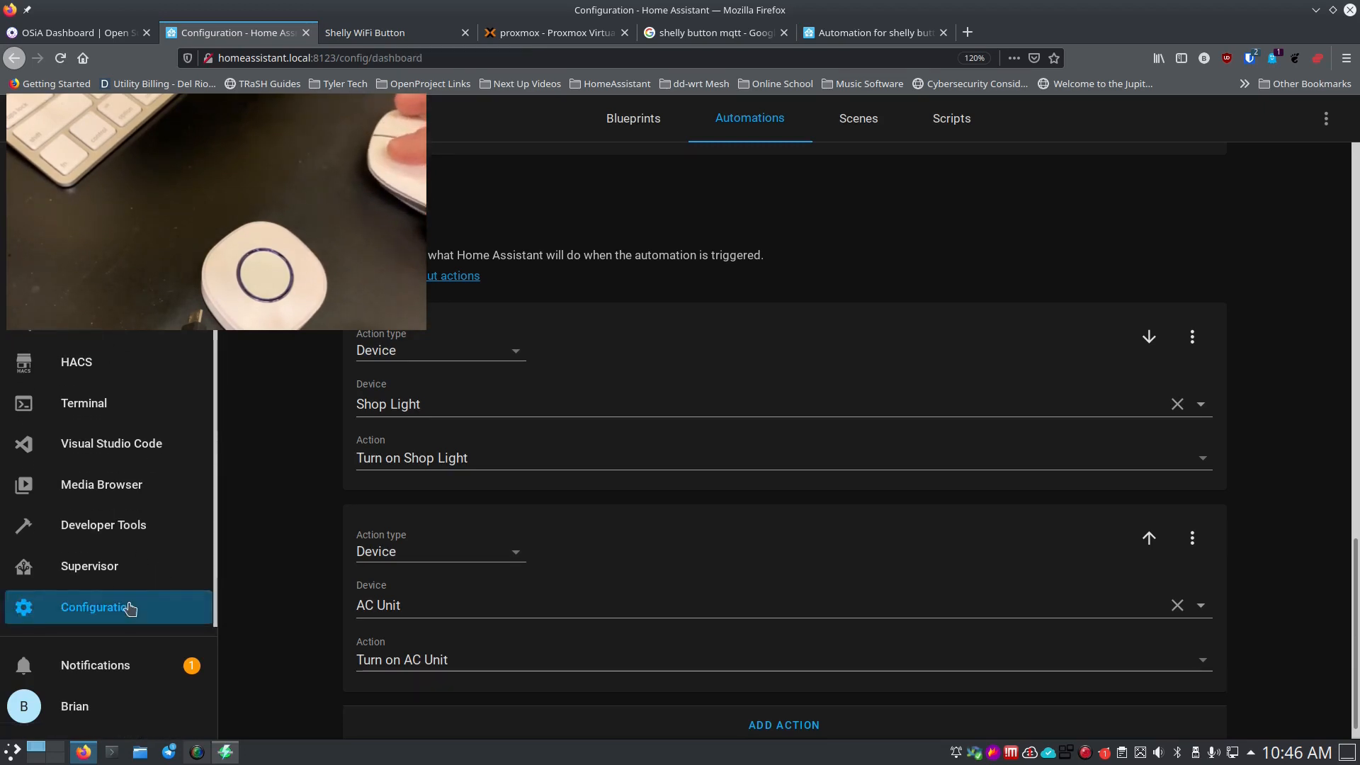
Edit the Turn Off Shop Light and AC automation and change its trigger type to MQTT.
left_click(790, 575)
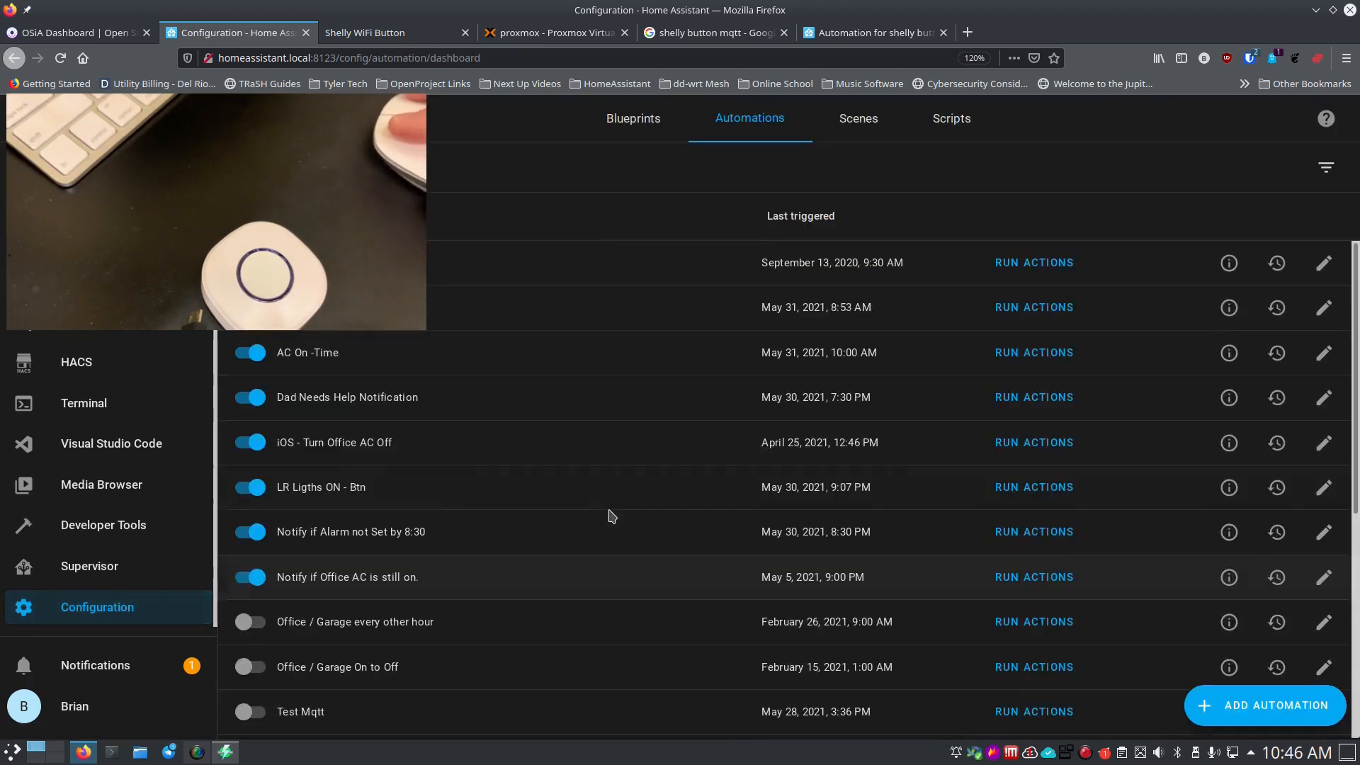
scroll(595, 509, "down", 5)
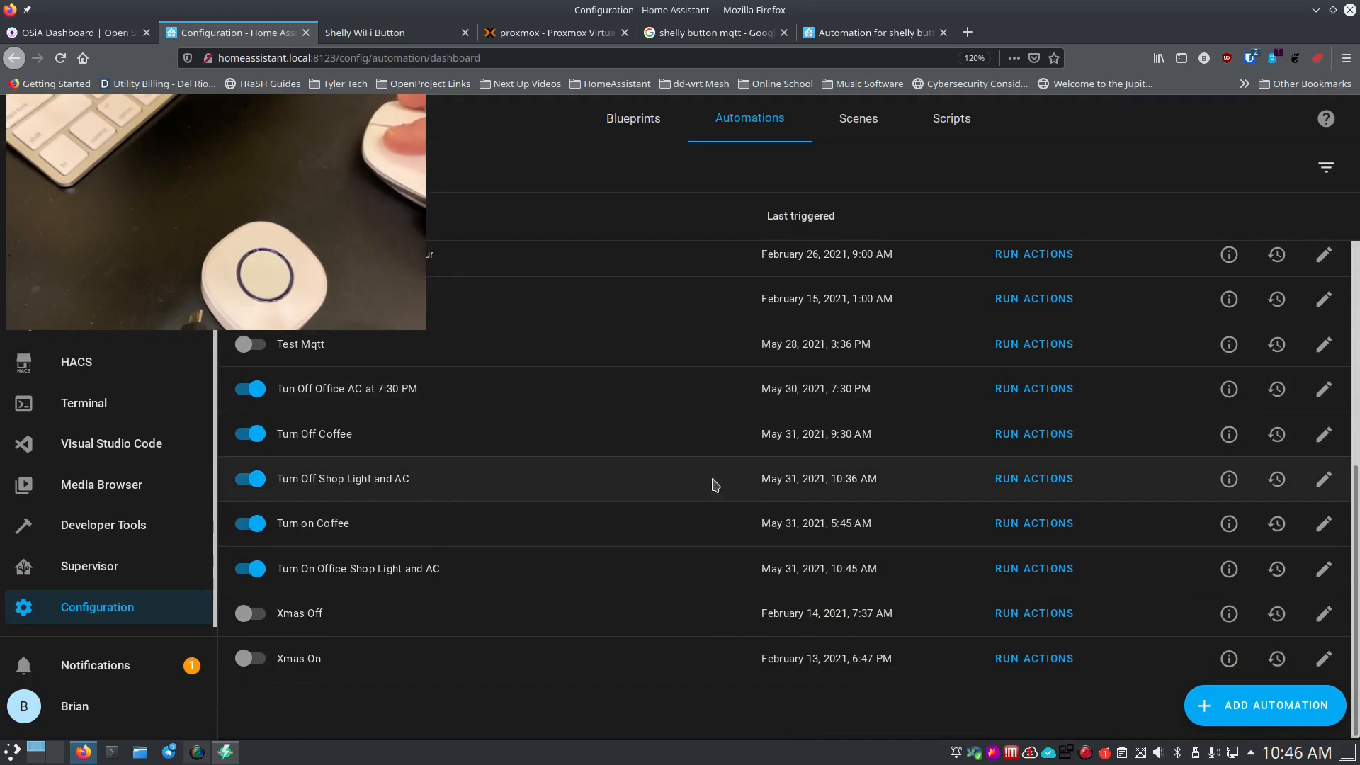
left_click(1321, 480)
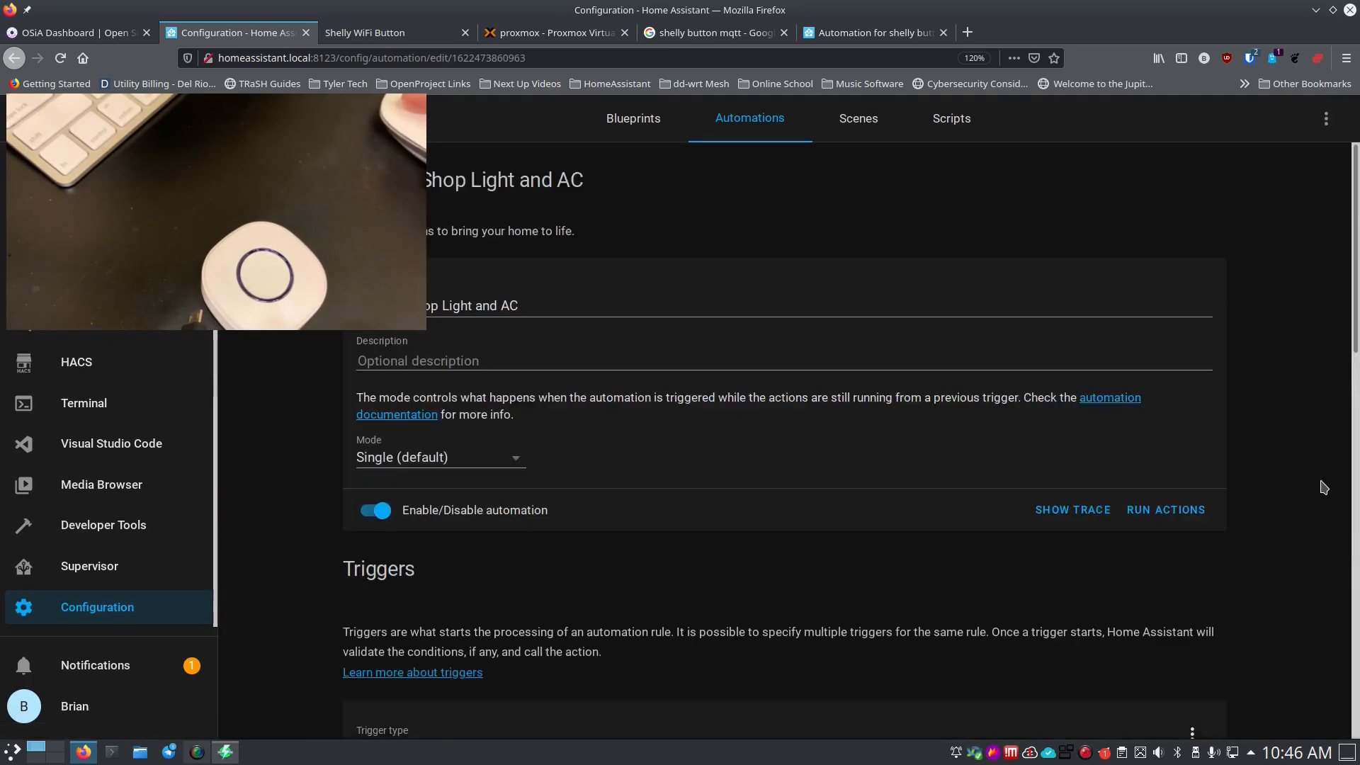
scroll(318, 493, "down", 4)
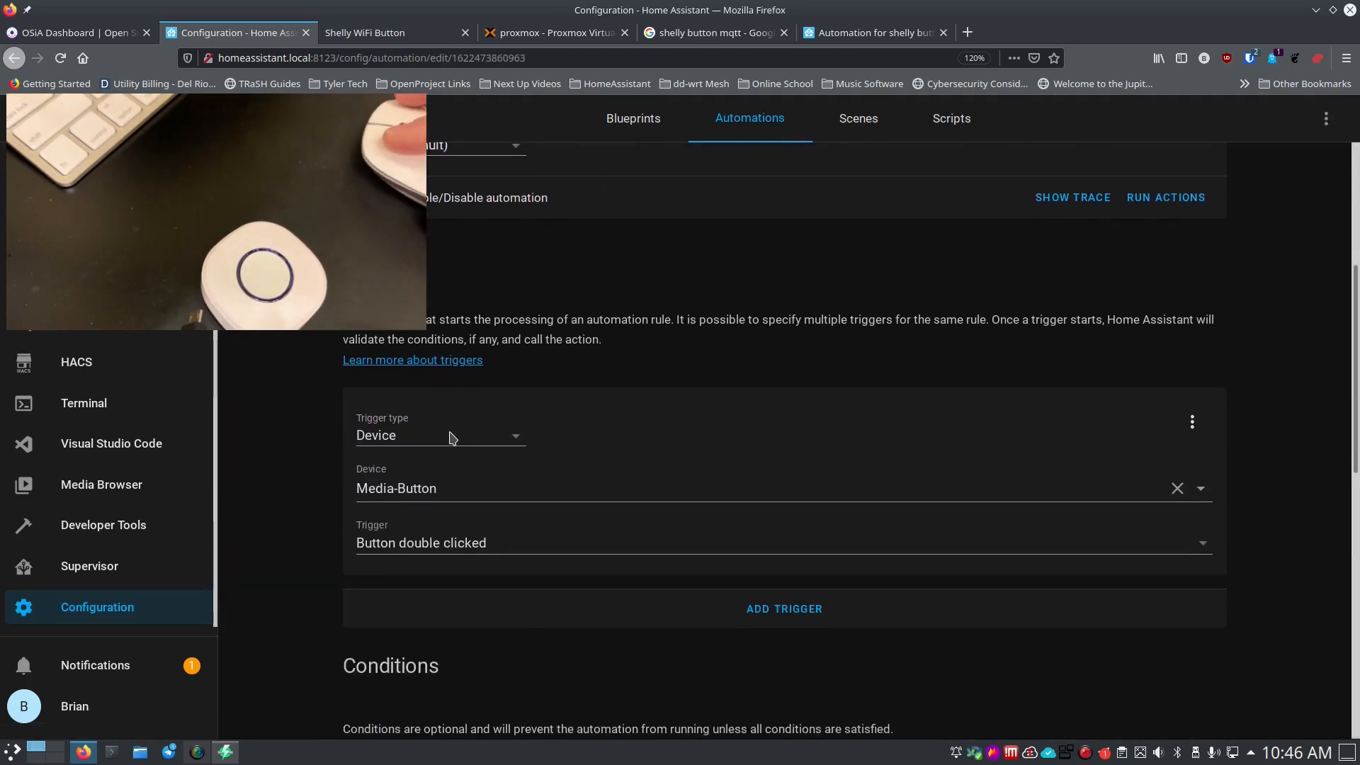
left_click(452, 437)
left_click(455, 641)
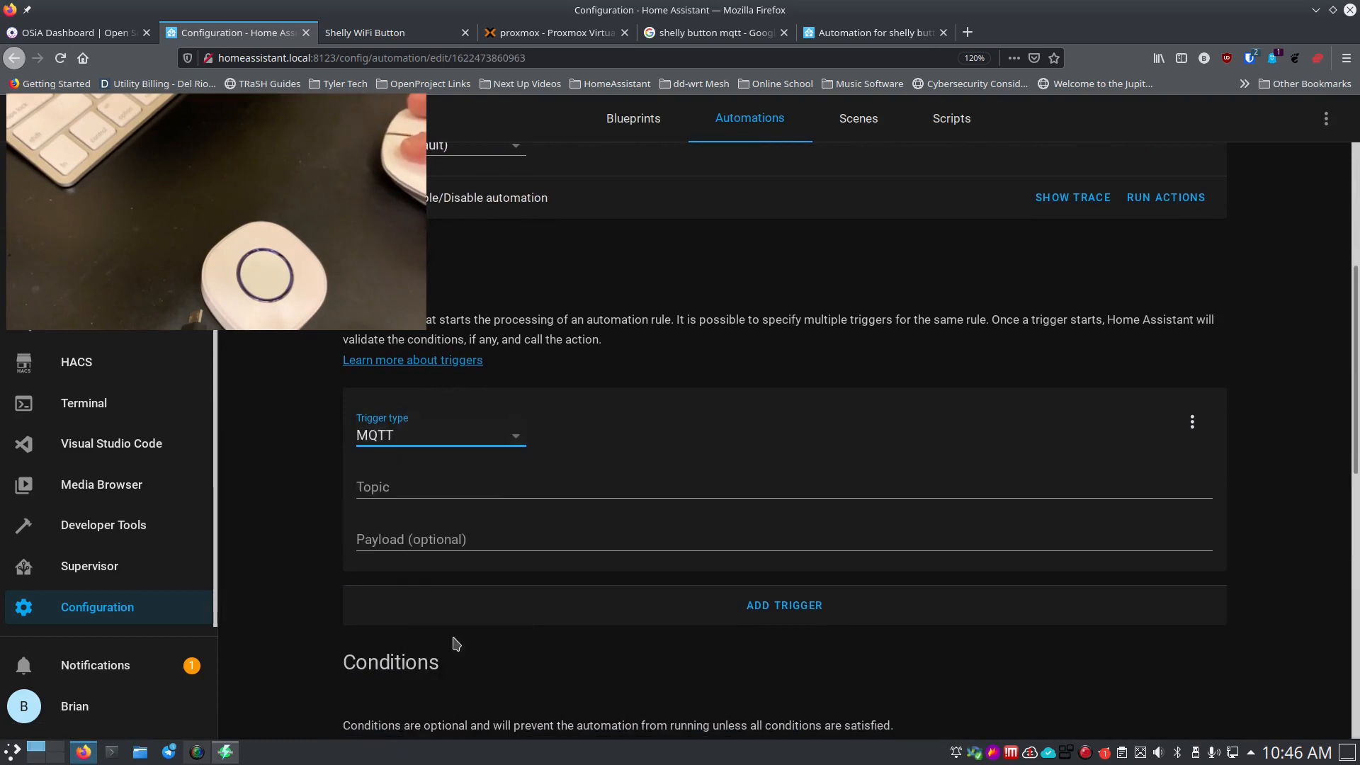
left_click(422, 483)
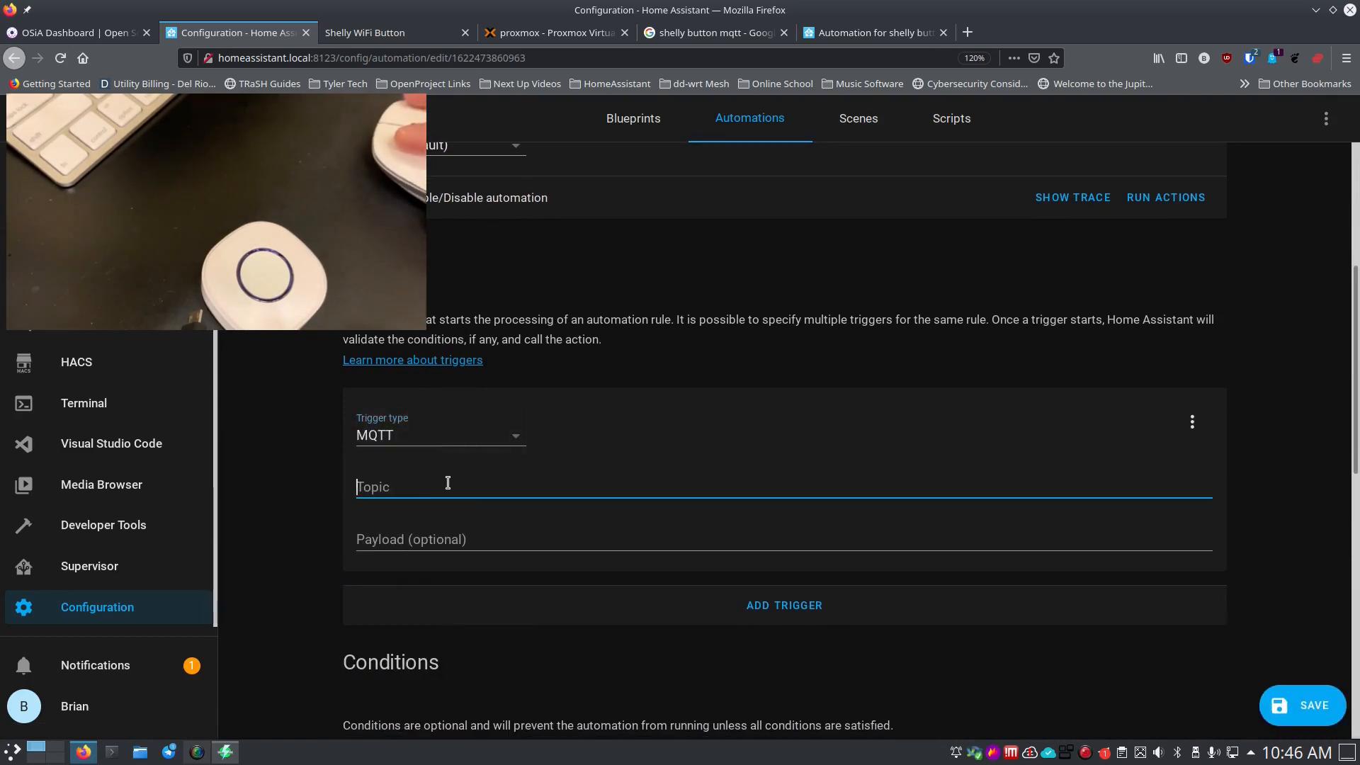
Check the Shelly button's device page, return to the editor, and bring up Configuration's link options.
left_click(422, 41)
left_click(310, 38)
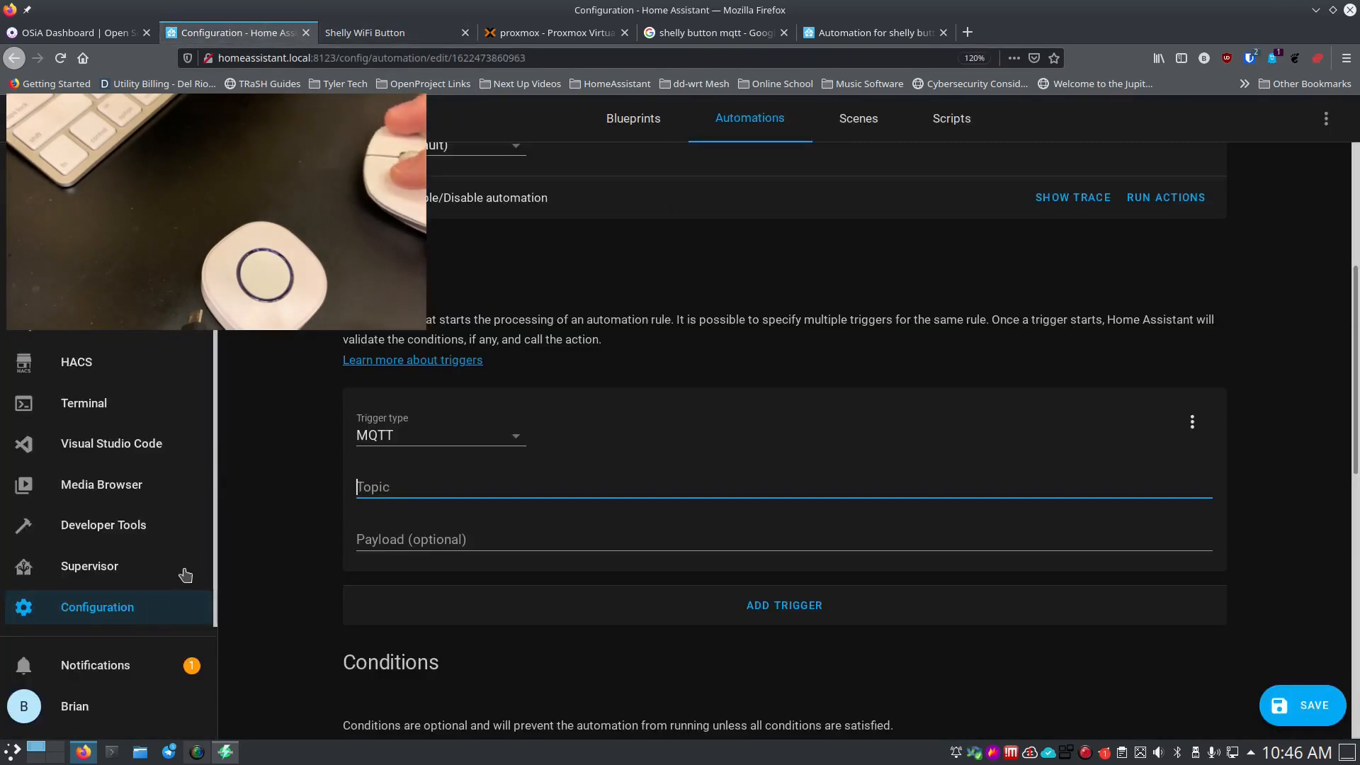
right_click(121, 607)
Open Configuration in a new tab and go to the Mosquitto broker's MQTT settings.
left_click(185, 361)
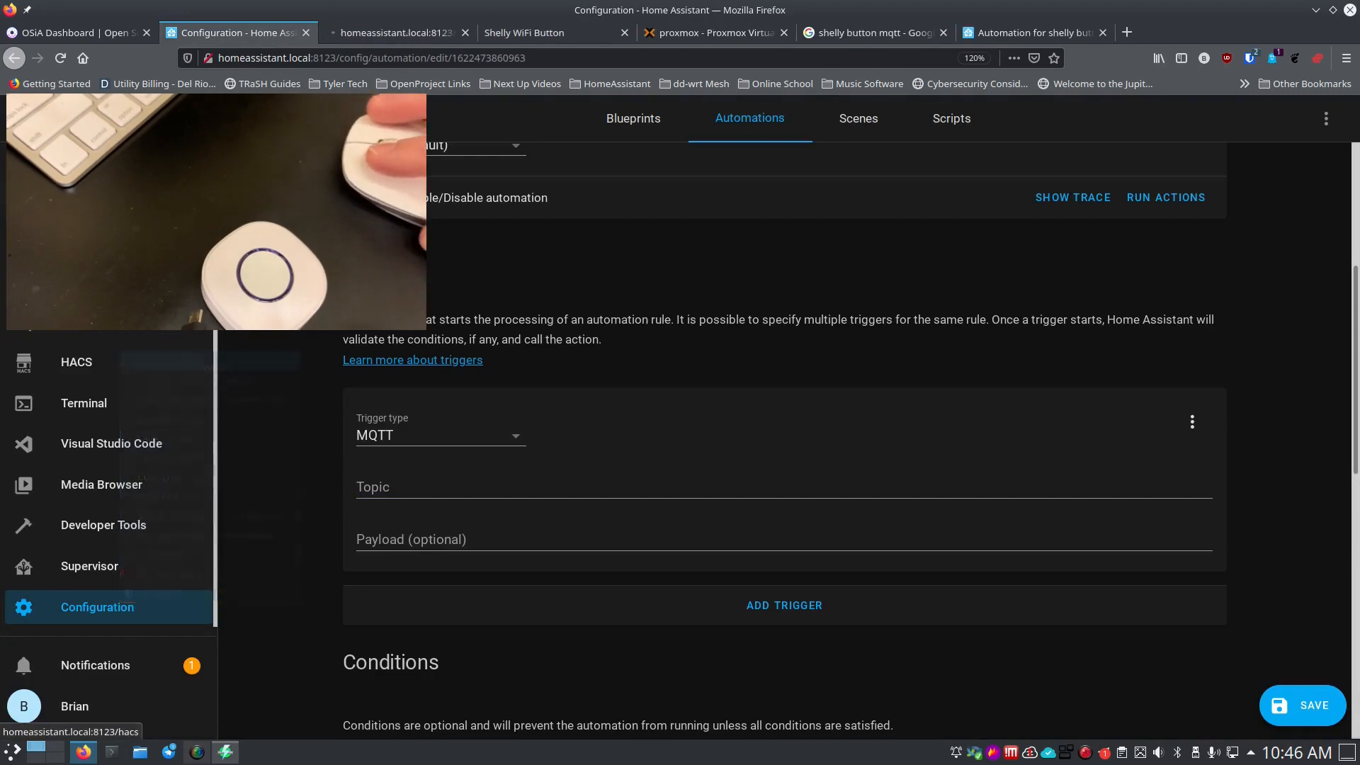
left_click(397, 33)
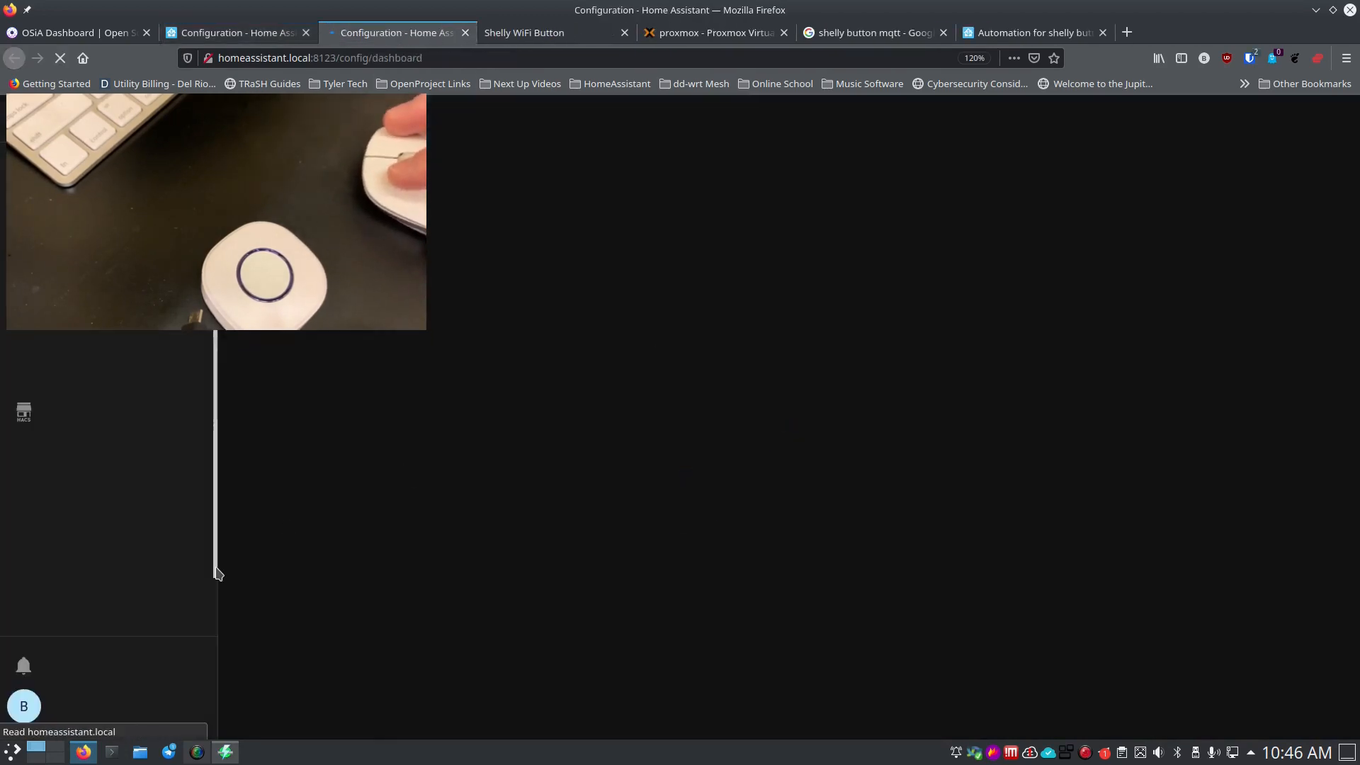
left_click(807, 279)
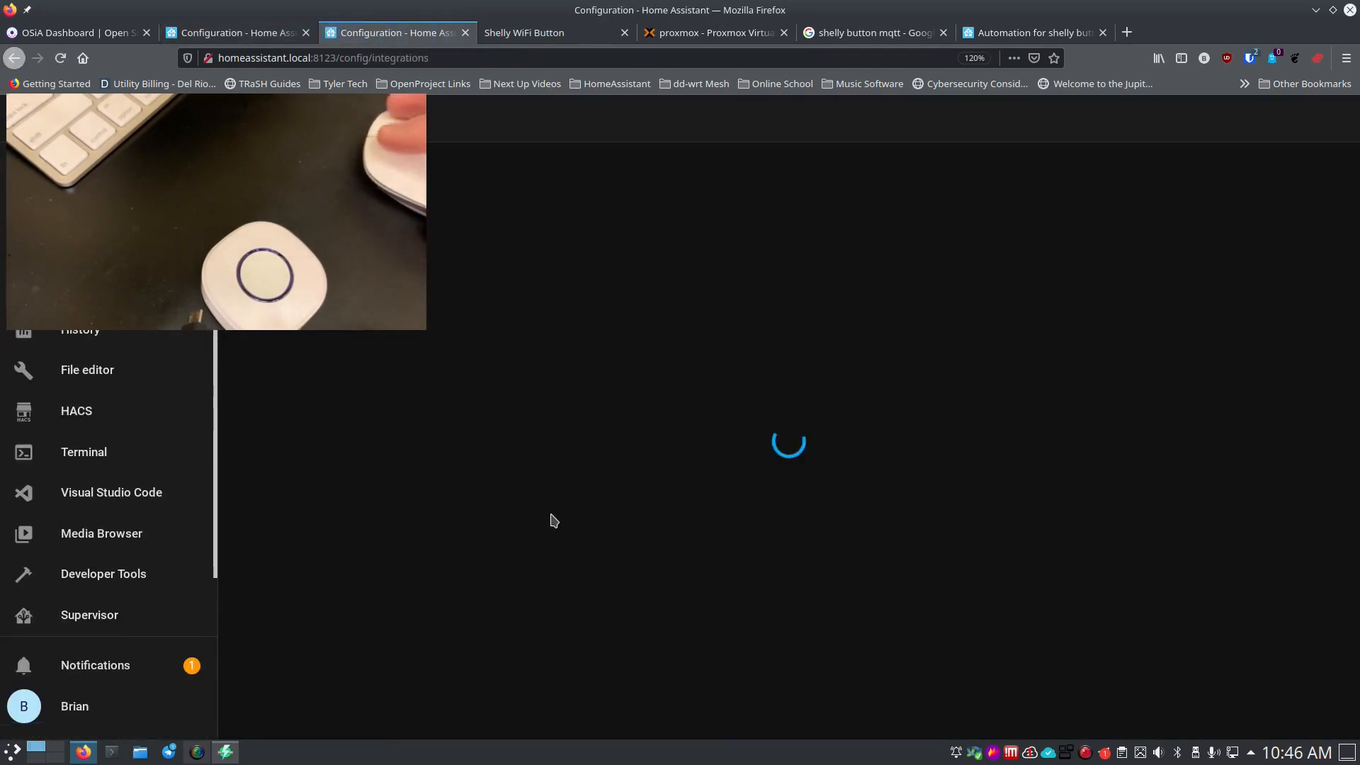
scroll(551, 521, "down", 5)
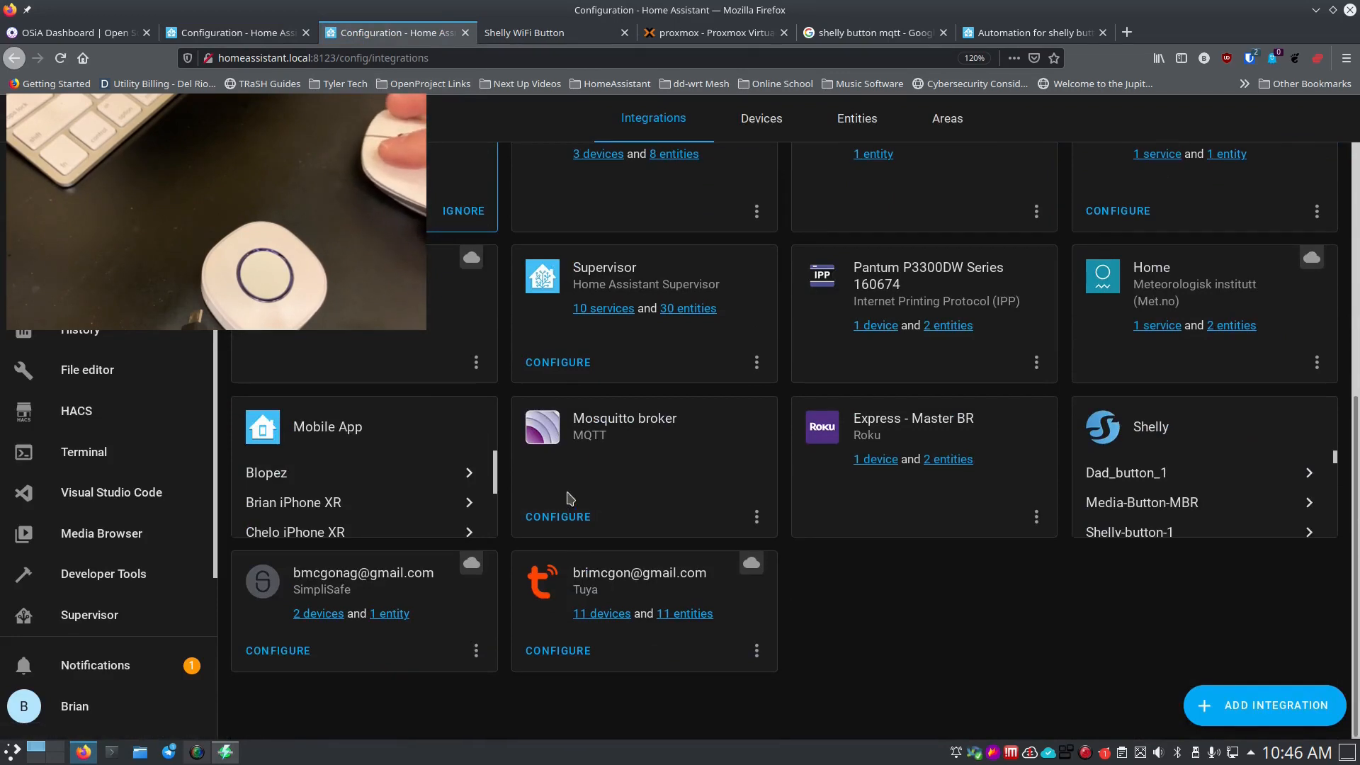
left_click(561, 518)
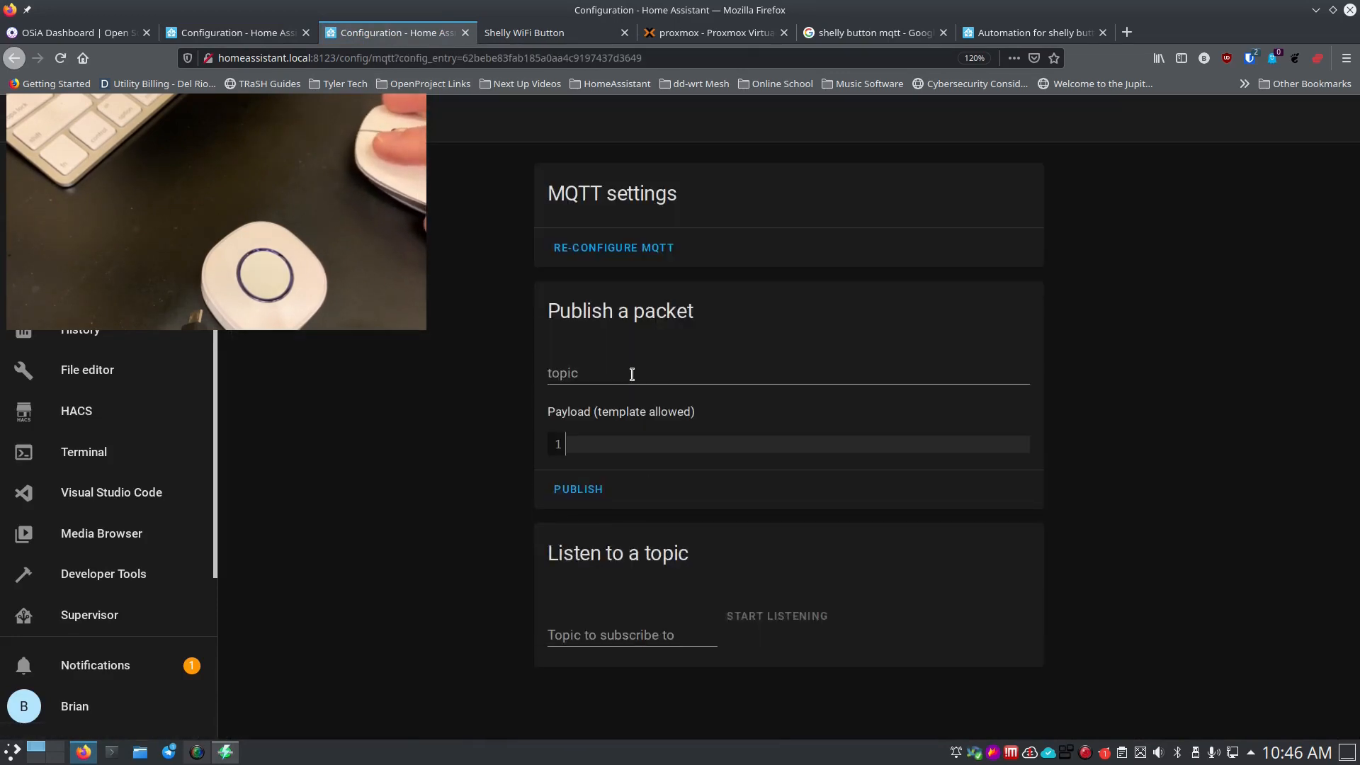
Listen on topic '#', select the Shelly button's input_event topic, and return to the automation editor.
left_click(592, 635)
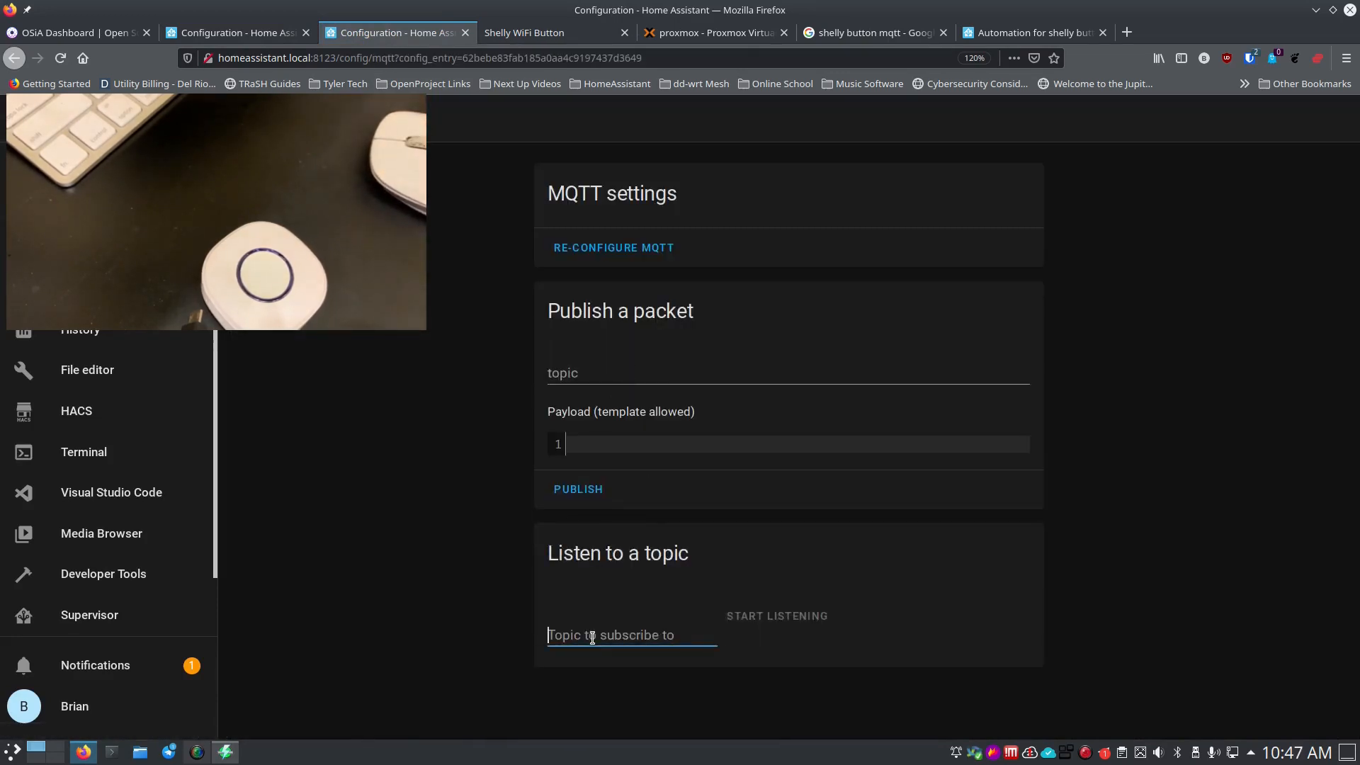
type("#")
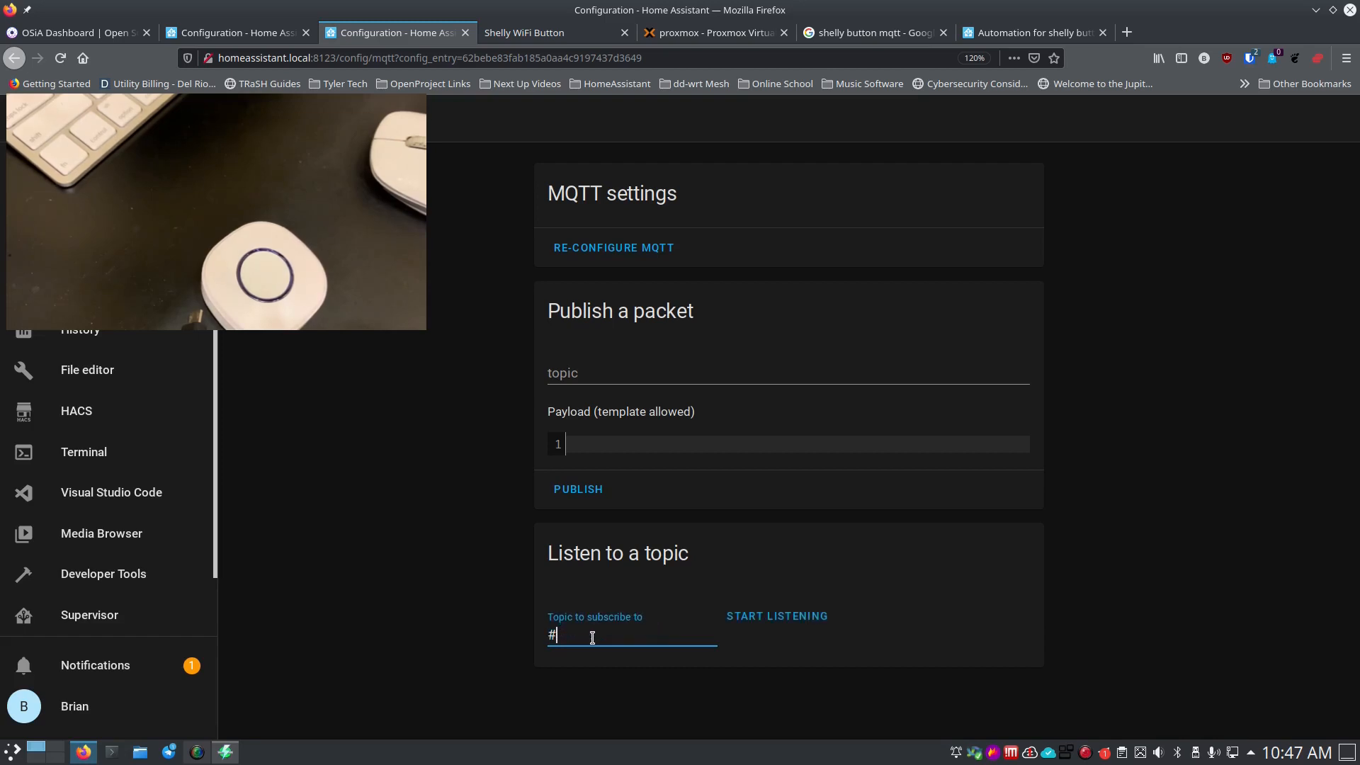
left_click(810, 633)
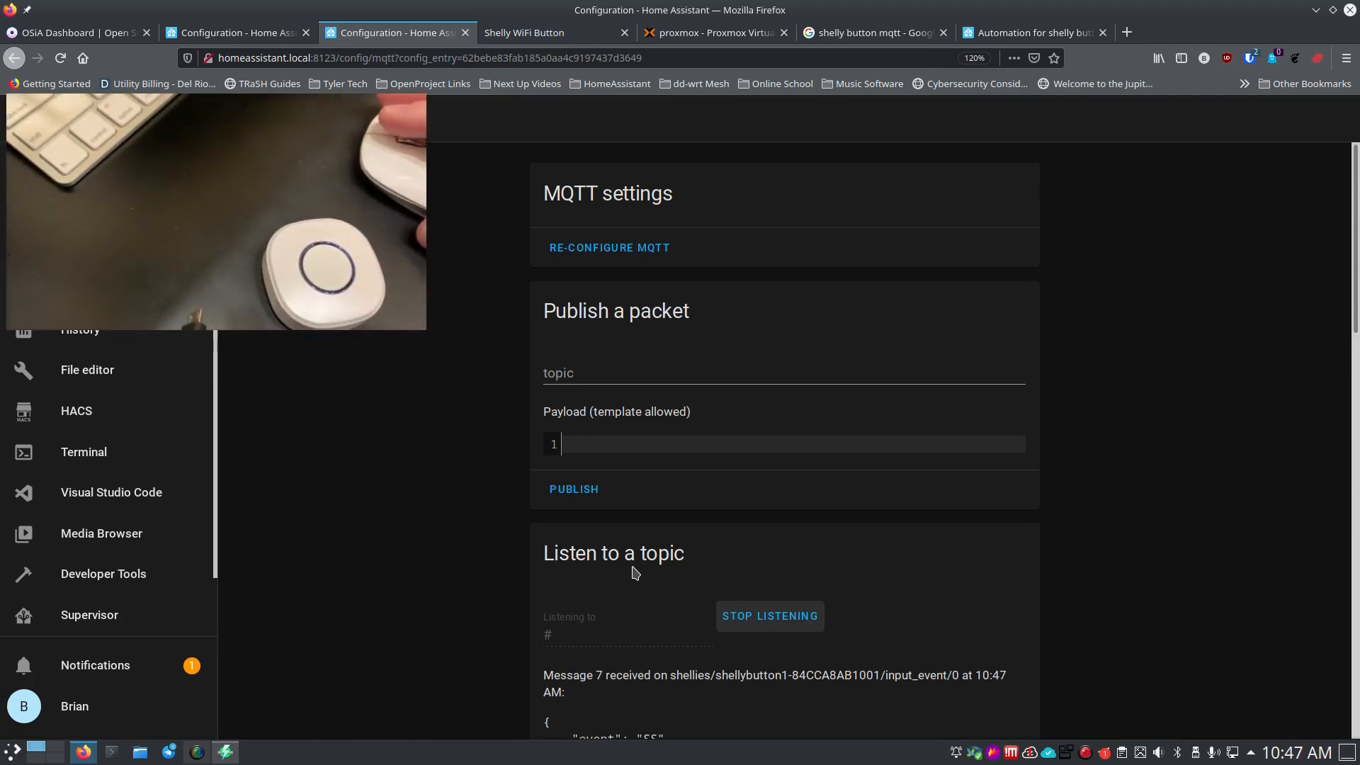
scroll(536, 563, "down", 3)
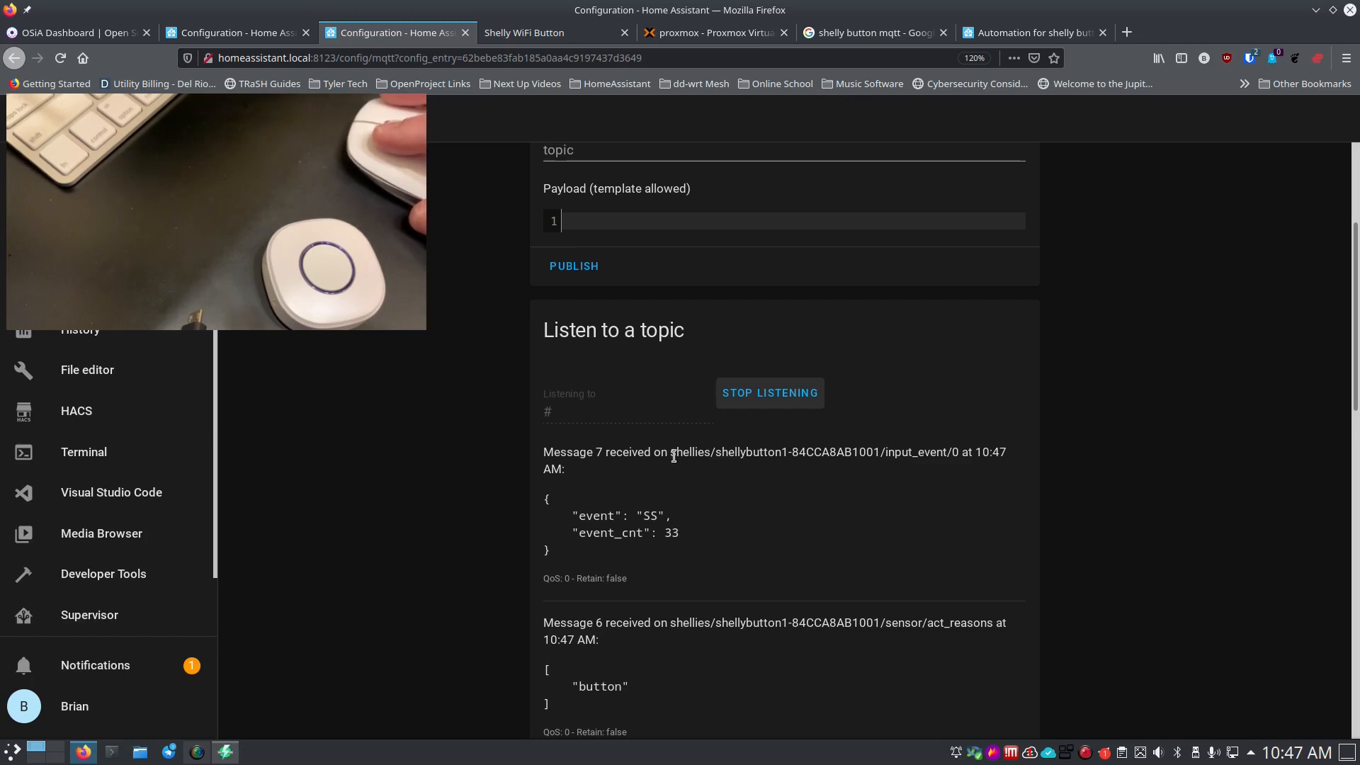
left_click_drag(672, 454, 947, 454)
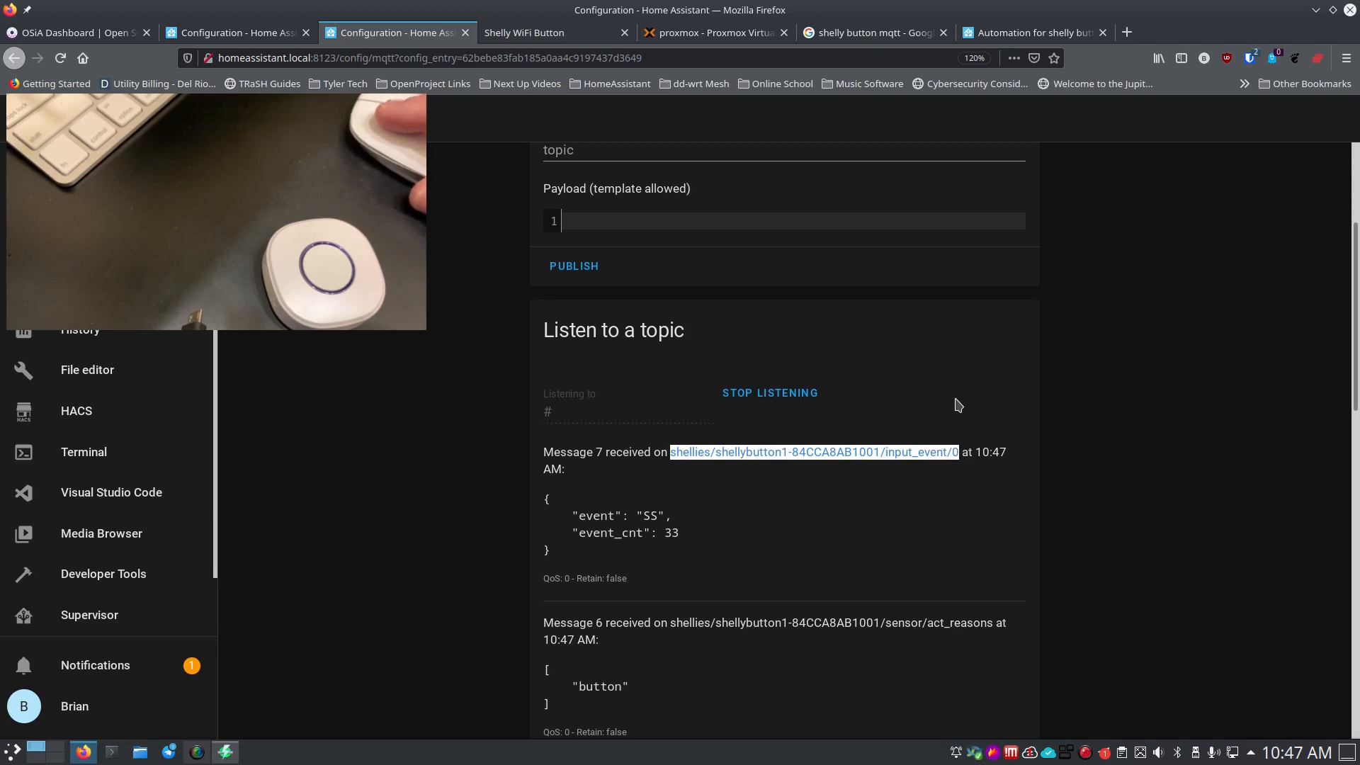
left_click(262, 35)
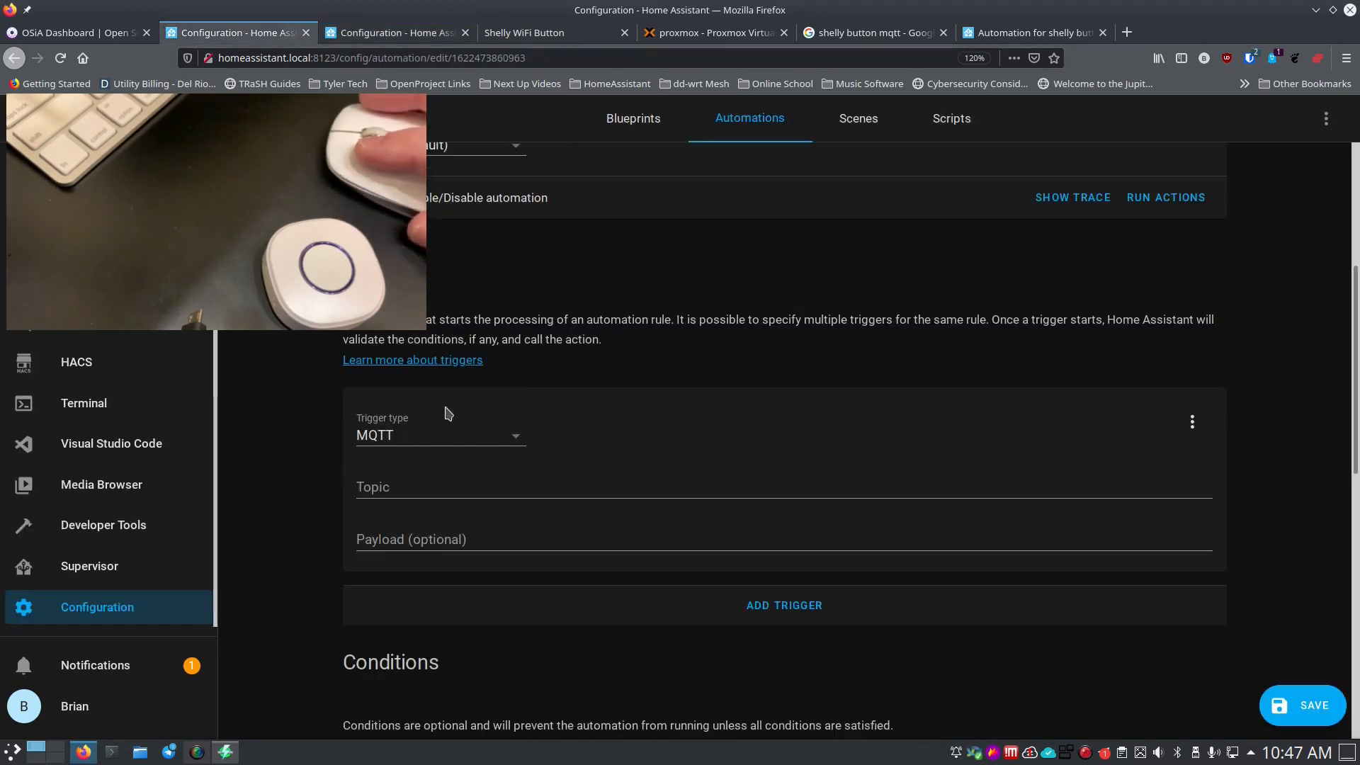
Paste the Shelly button's input_event/0 topic into the MQTT trigger's Topic.
left_click(493, 489)
type("shellies/shellybutton1-84CCA8AB1001/input_event/0")
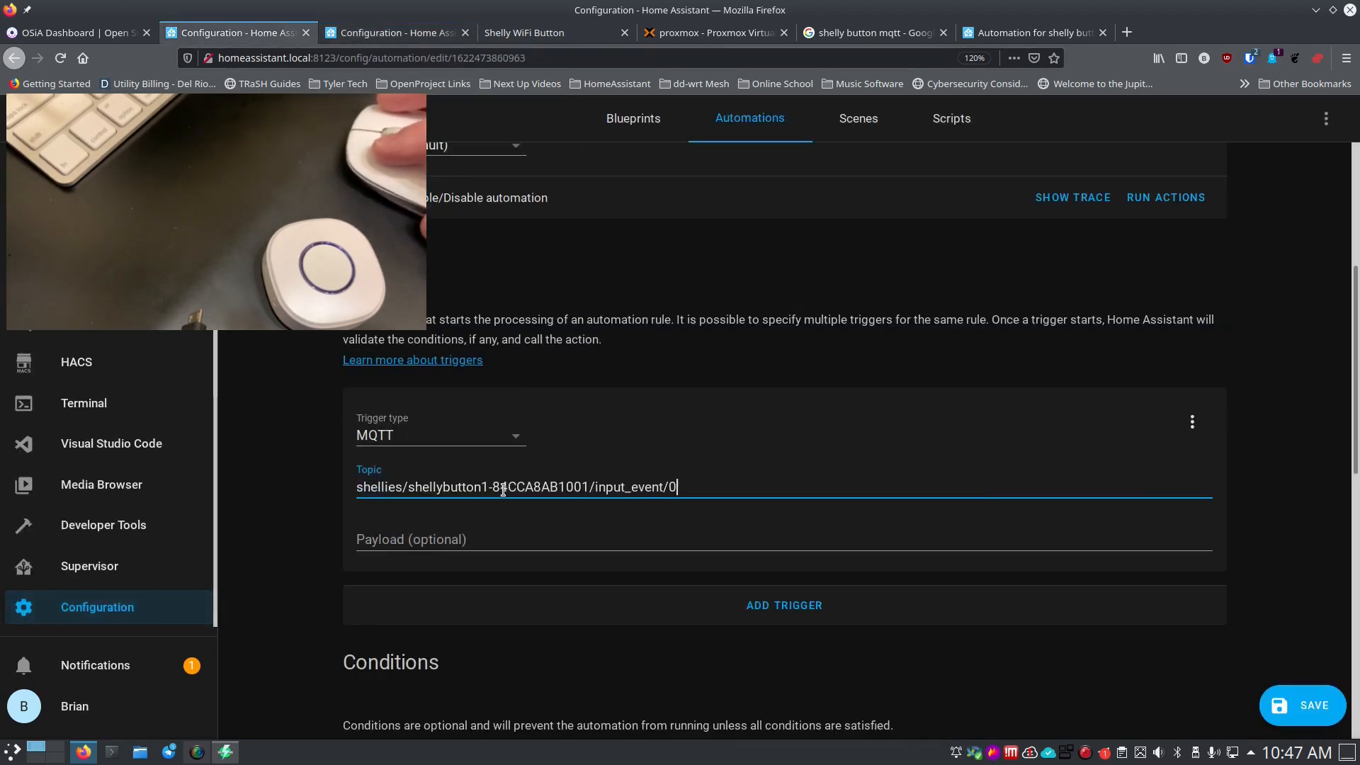
scroll(328, 516, "down", 3)
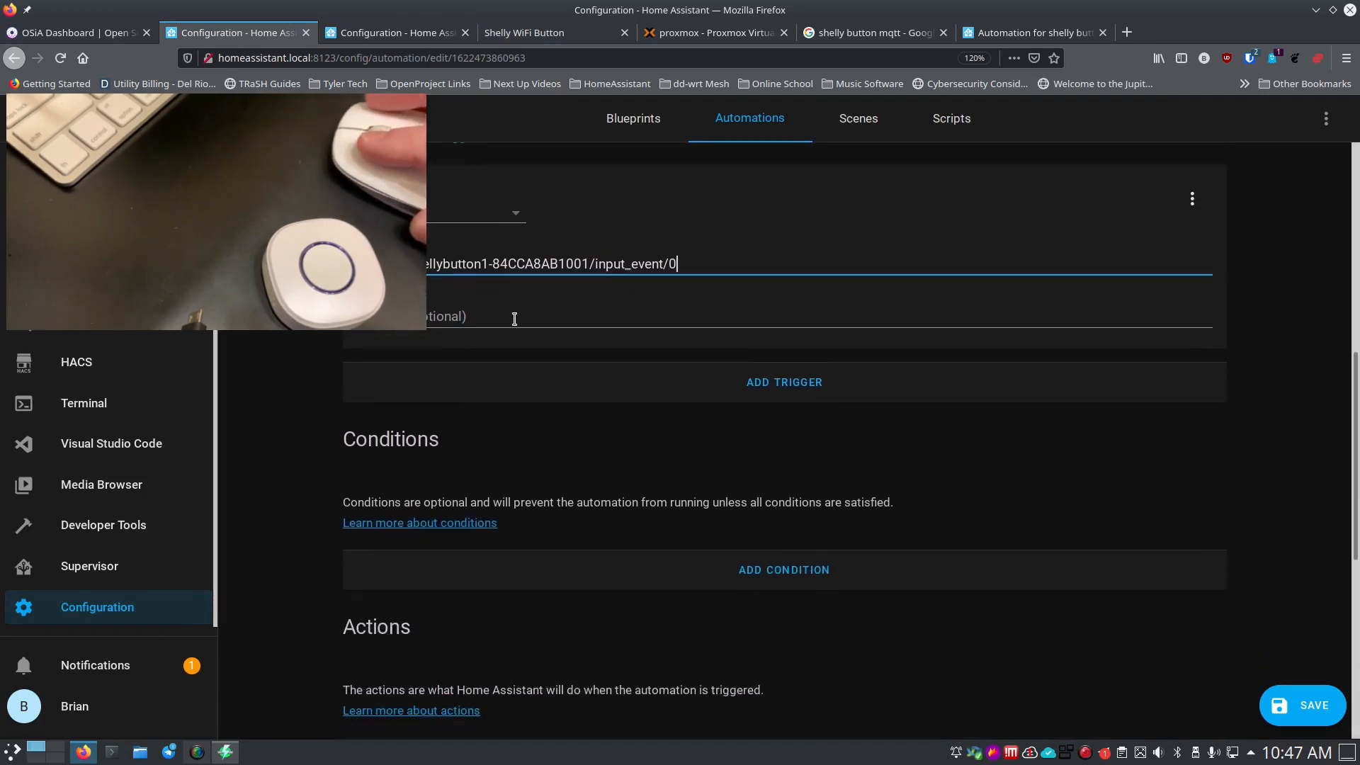
Add a Template condition with value template {{ trigger.payload_json.event == "SS" }}.
left_click(611, 577)
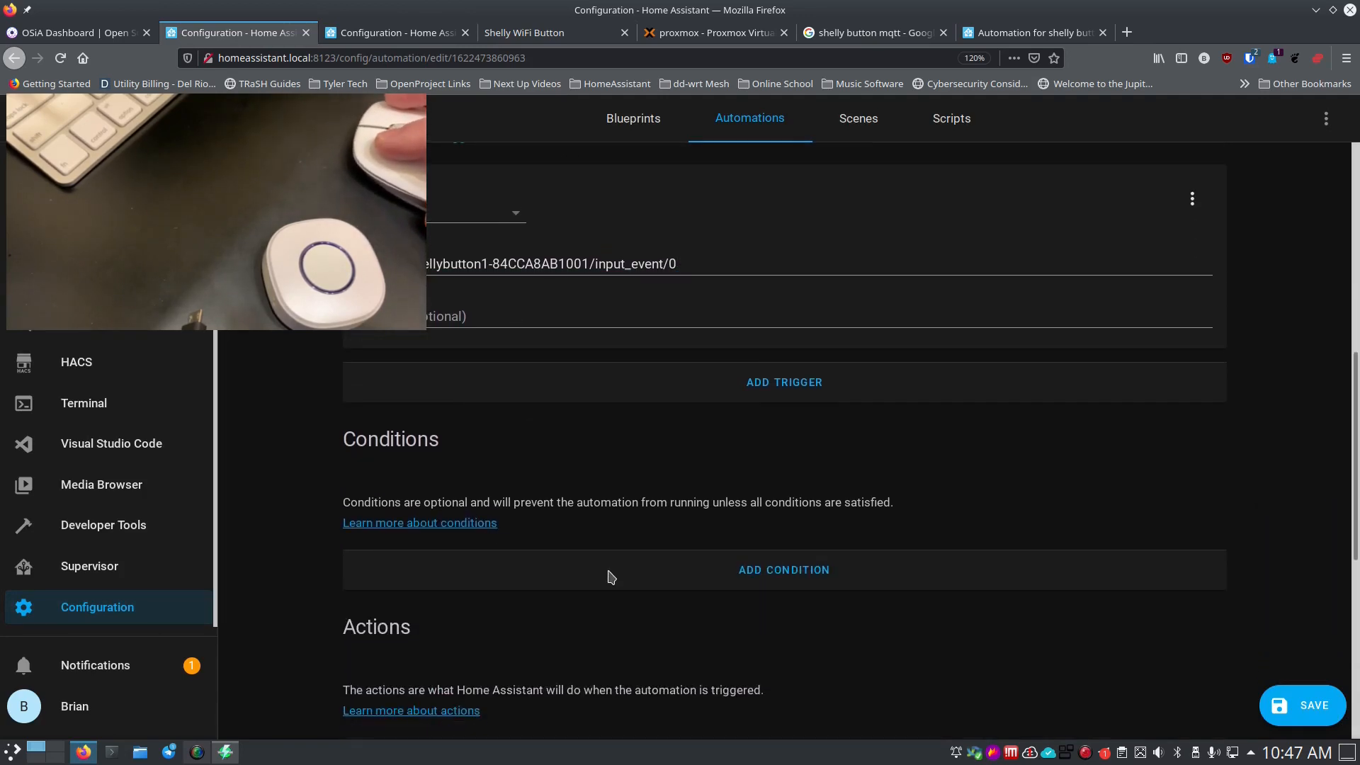
left_click(489, 601)
scroll(468, 623, "down", 3)
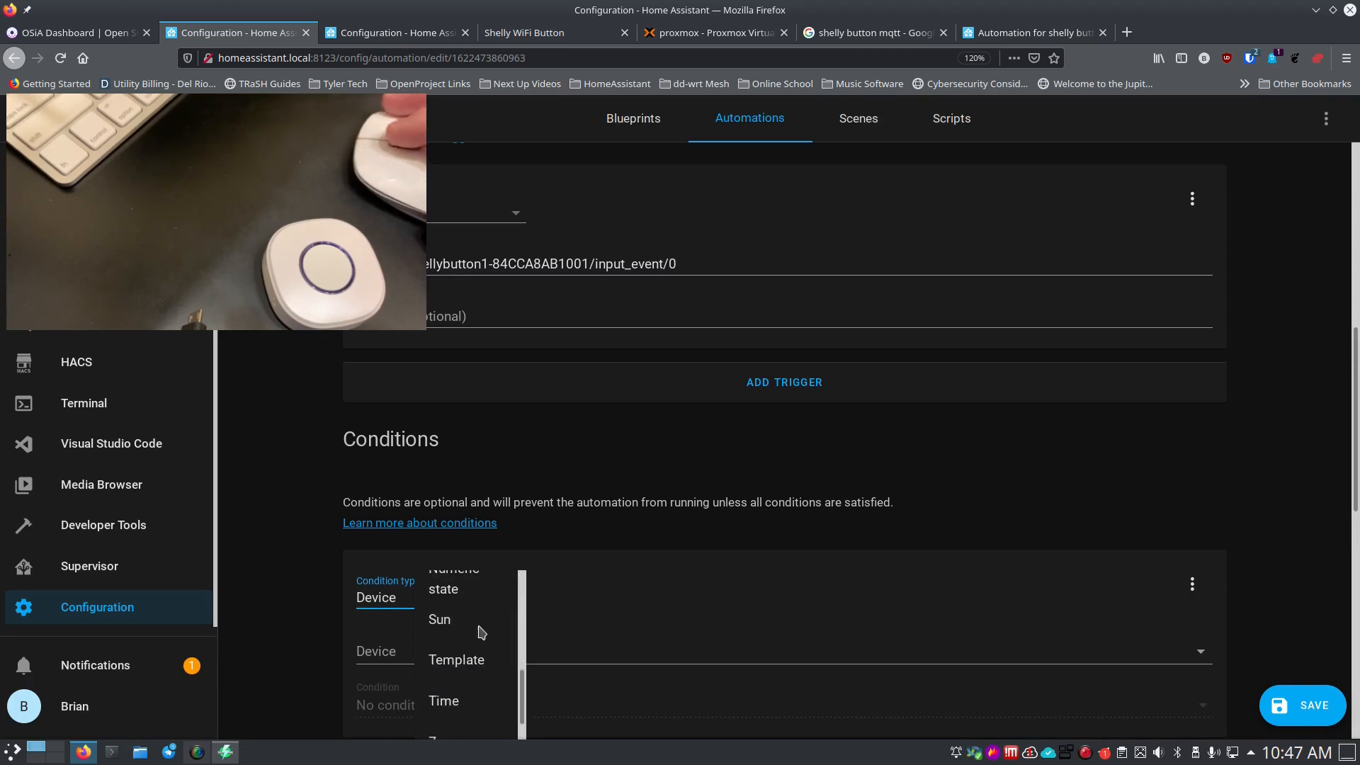
left_click(473, 662)
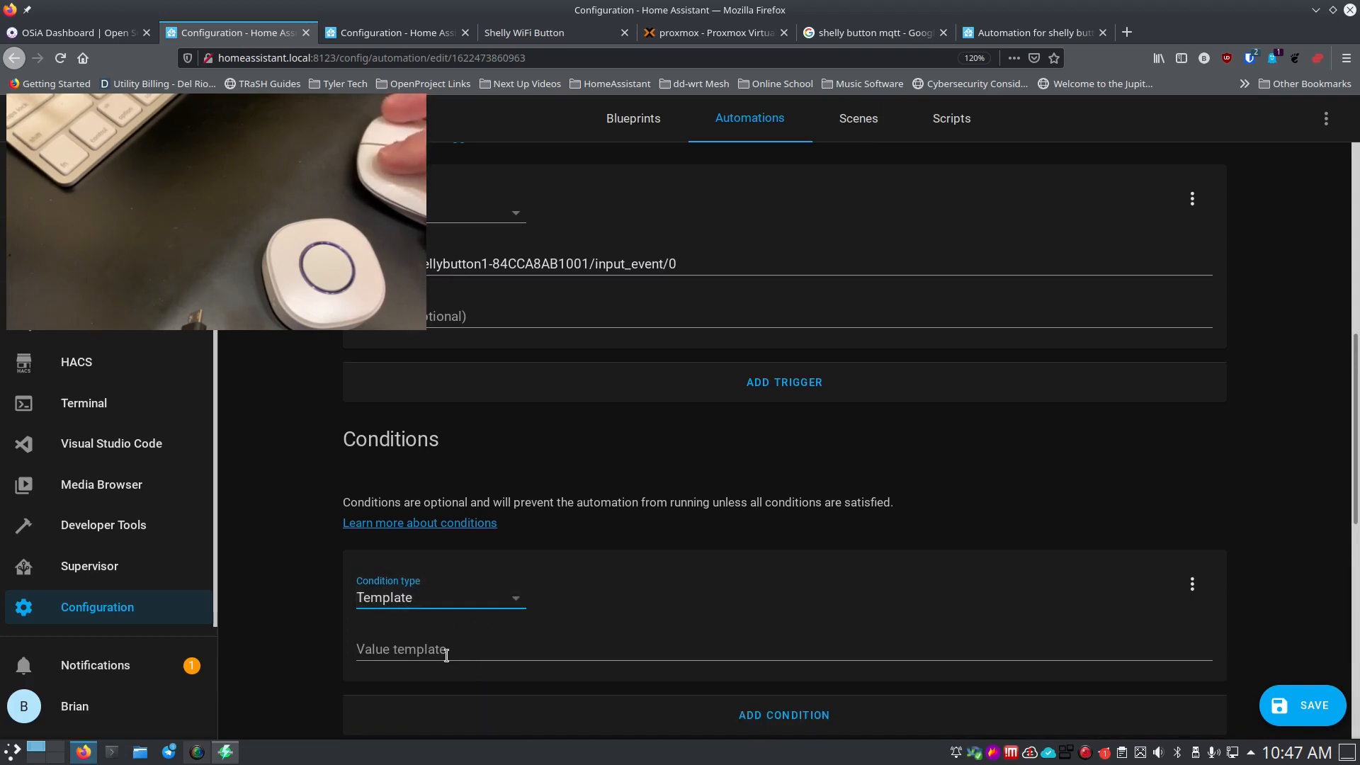
left_click(453, 649)
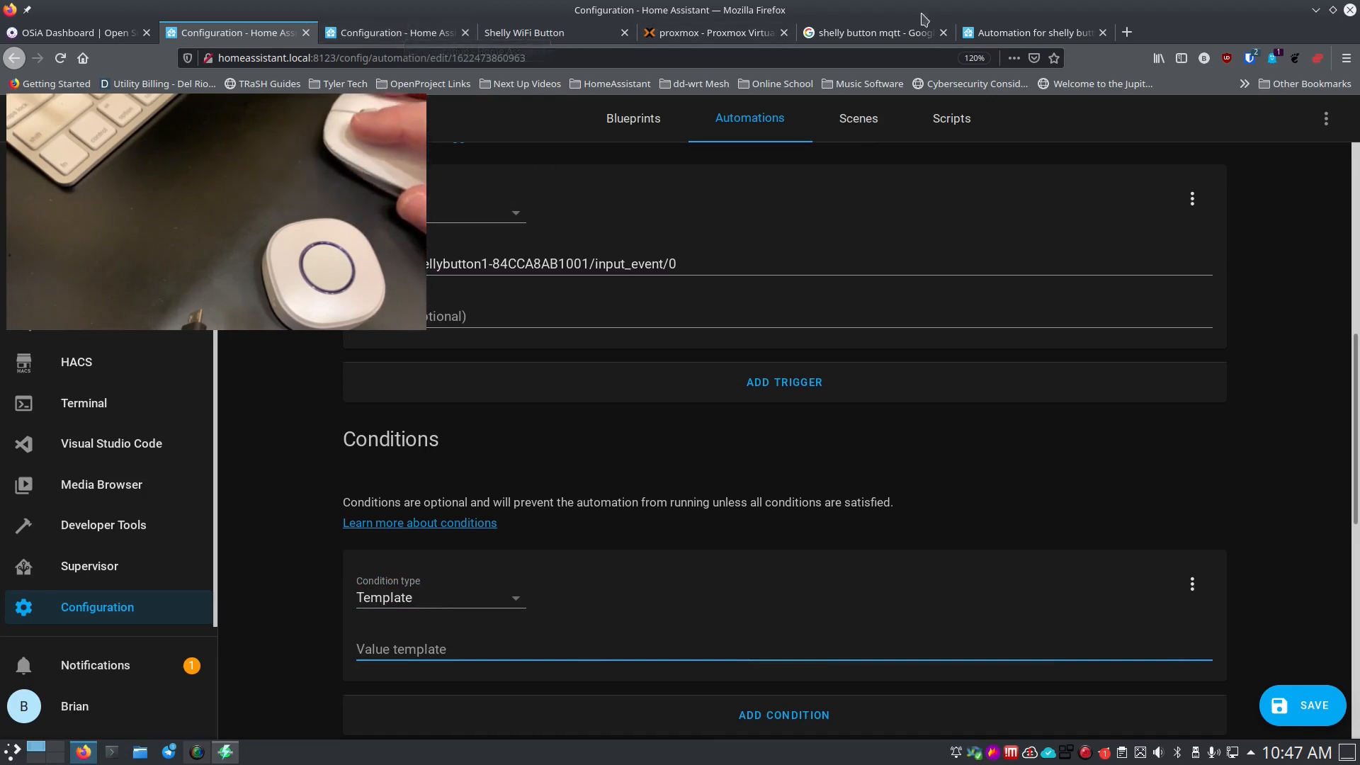
type("{{ trigger.payload_json.event == \"S\" }}")
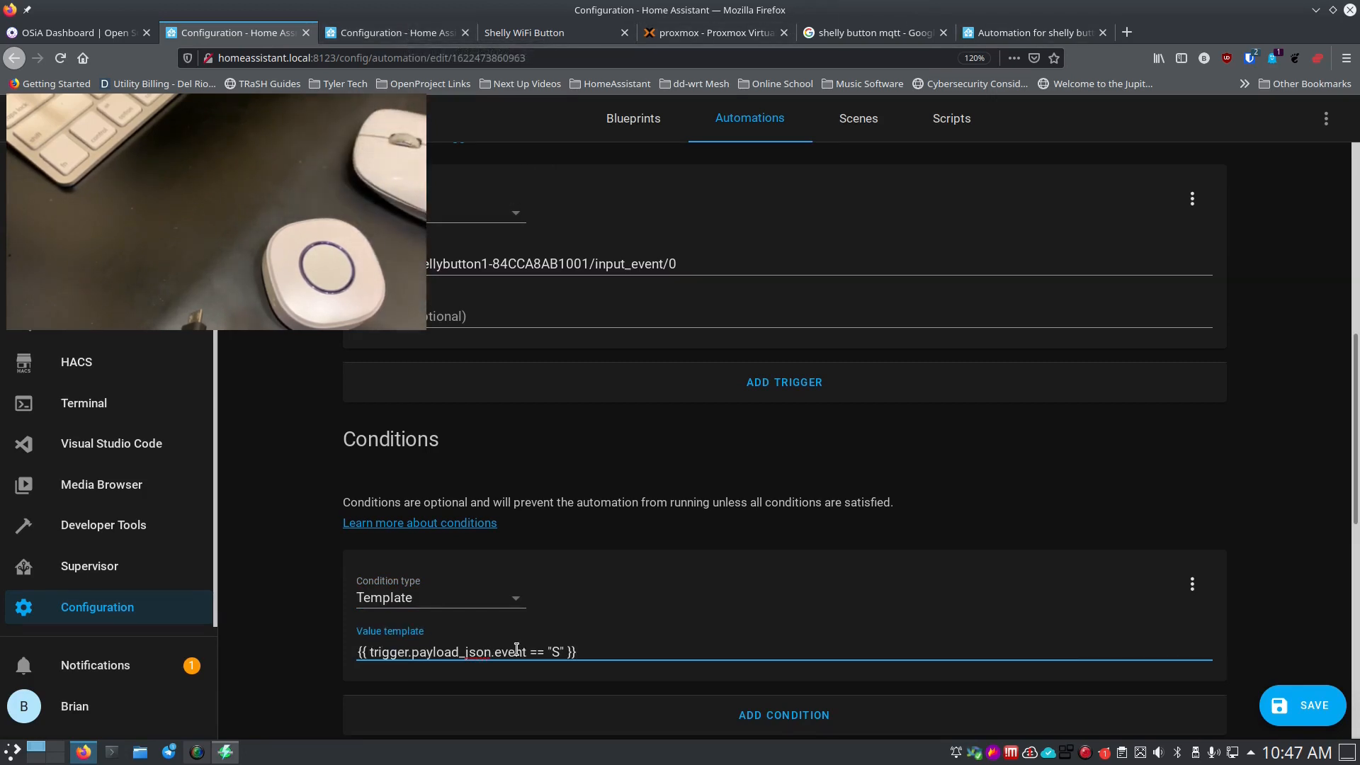
type("S")
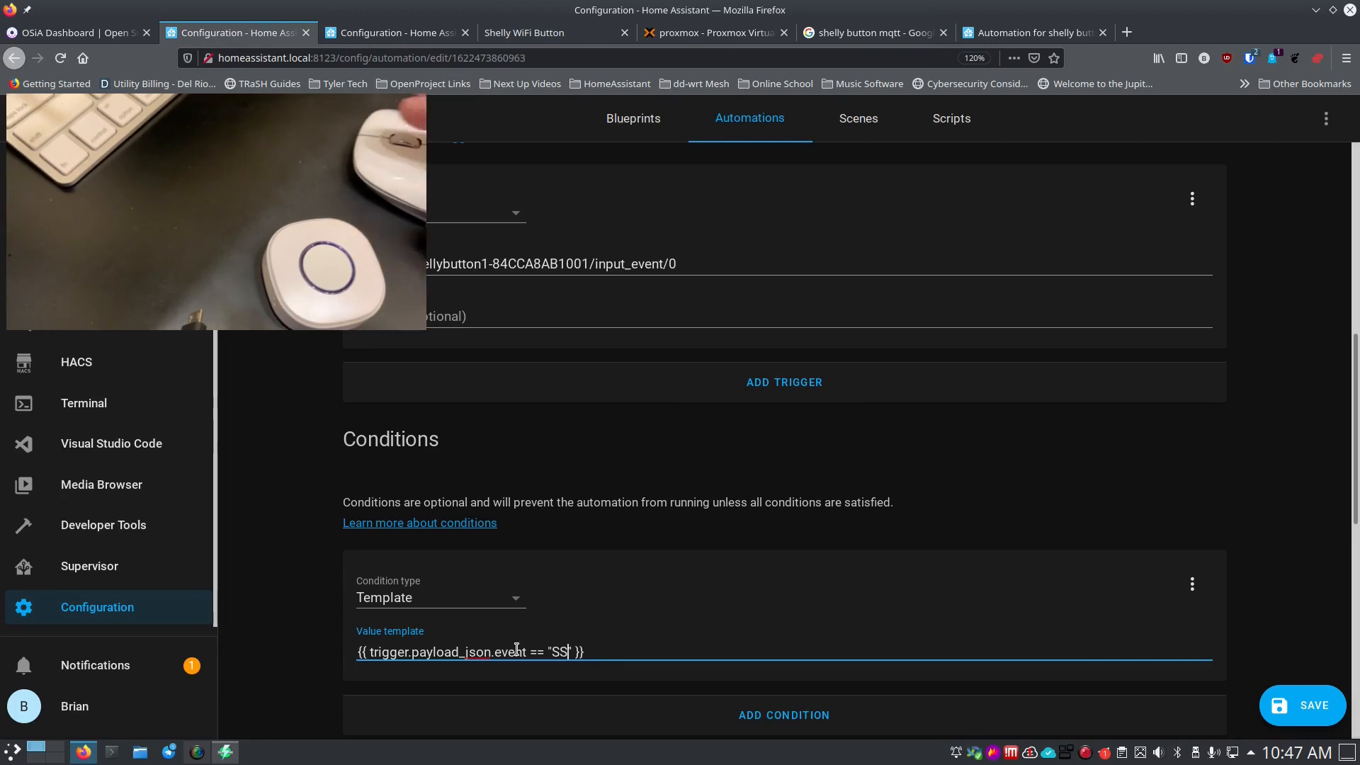
left_click(326, 544)
scroll(327, 544, "down", 3)
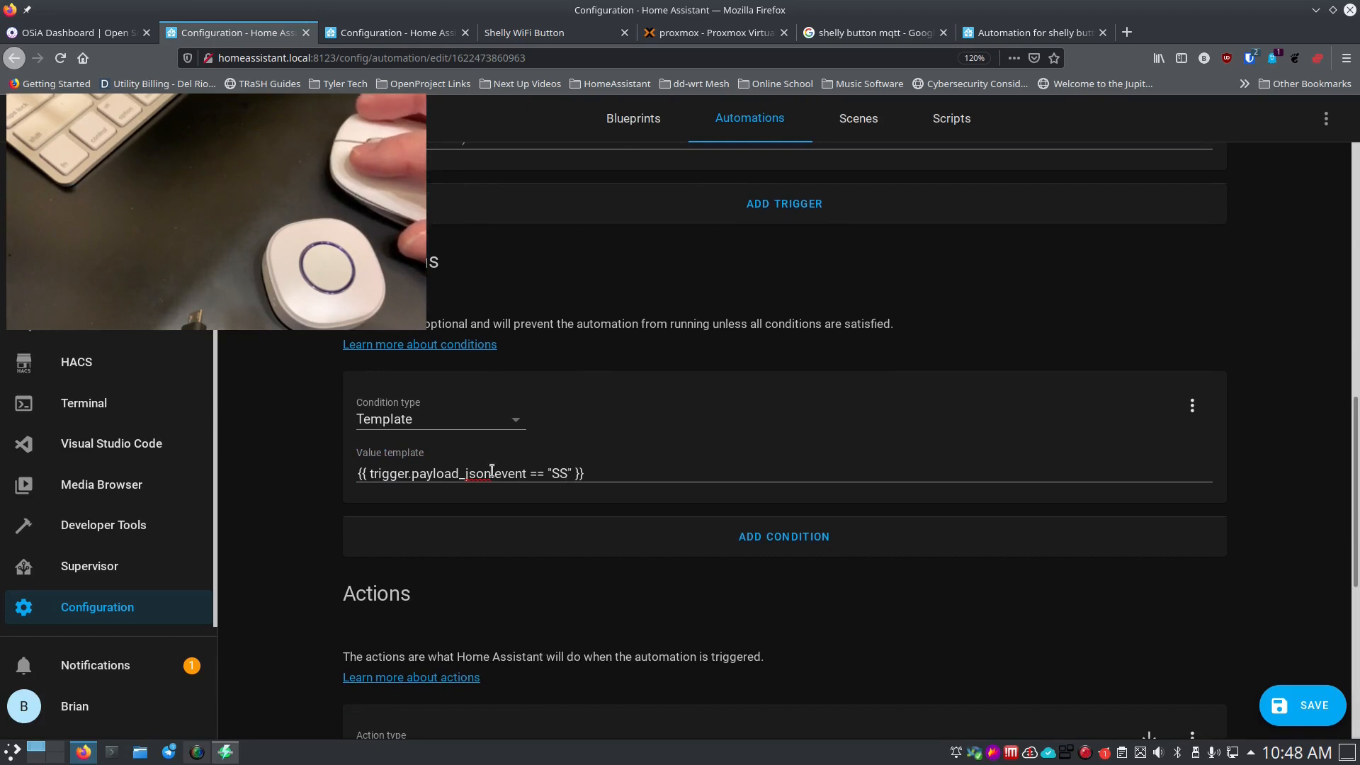
Review the AC Unit and Shop Light actions and save the automation.
scroll(568, 582, "down", 4)
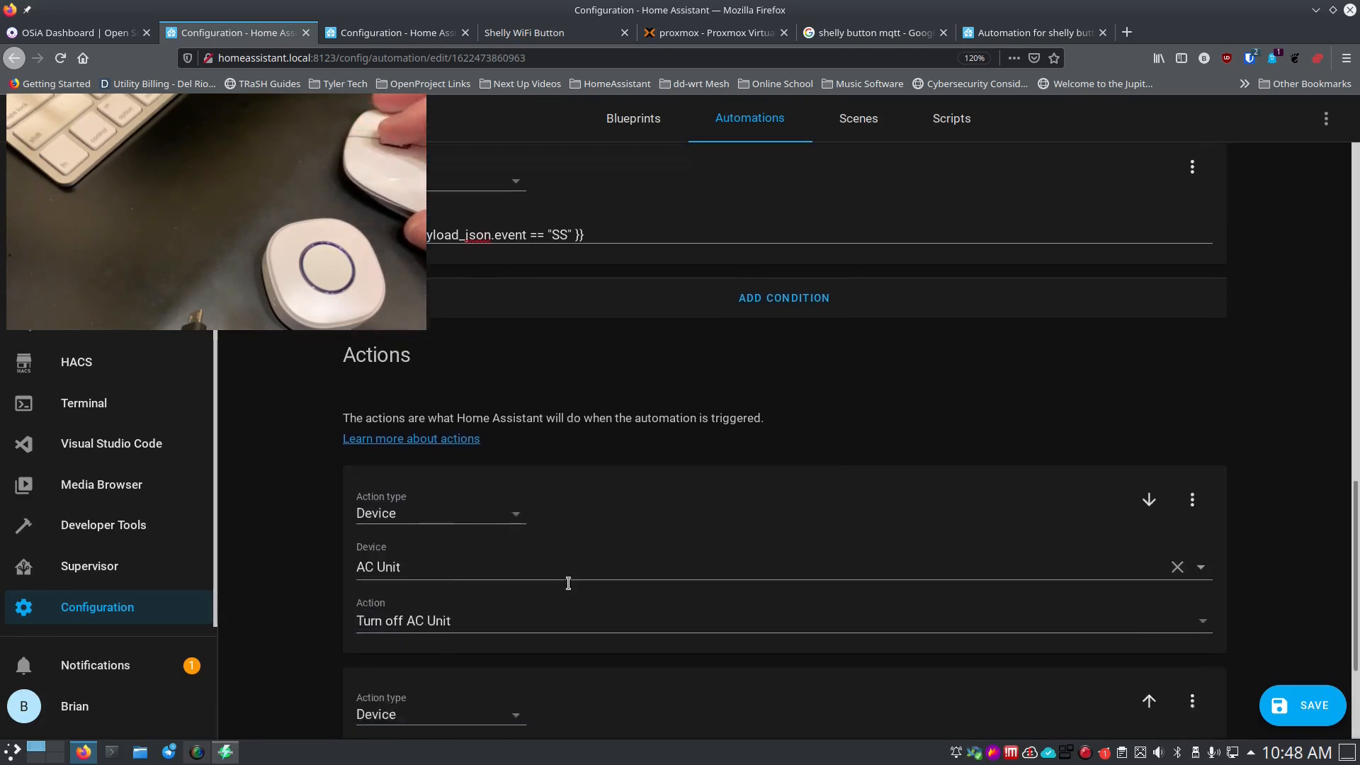
scroll(568, 584, "down", 2)
scroll(552, 591, "down", 2)
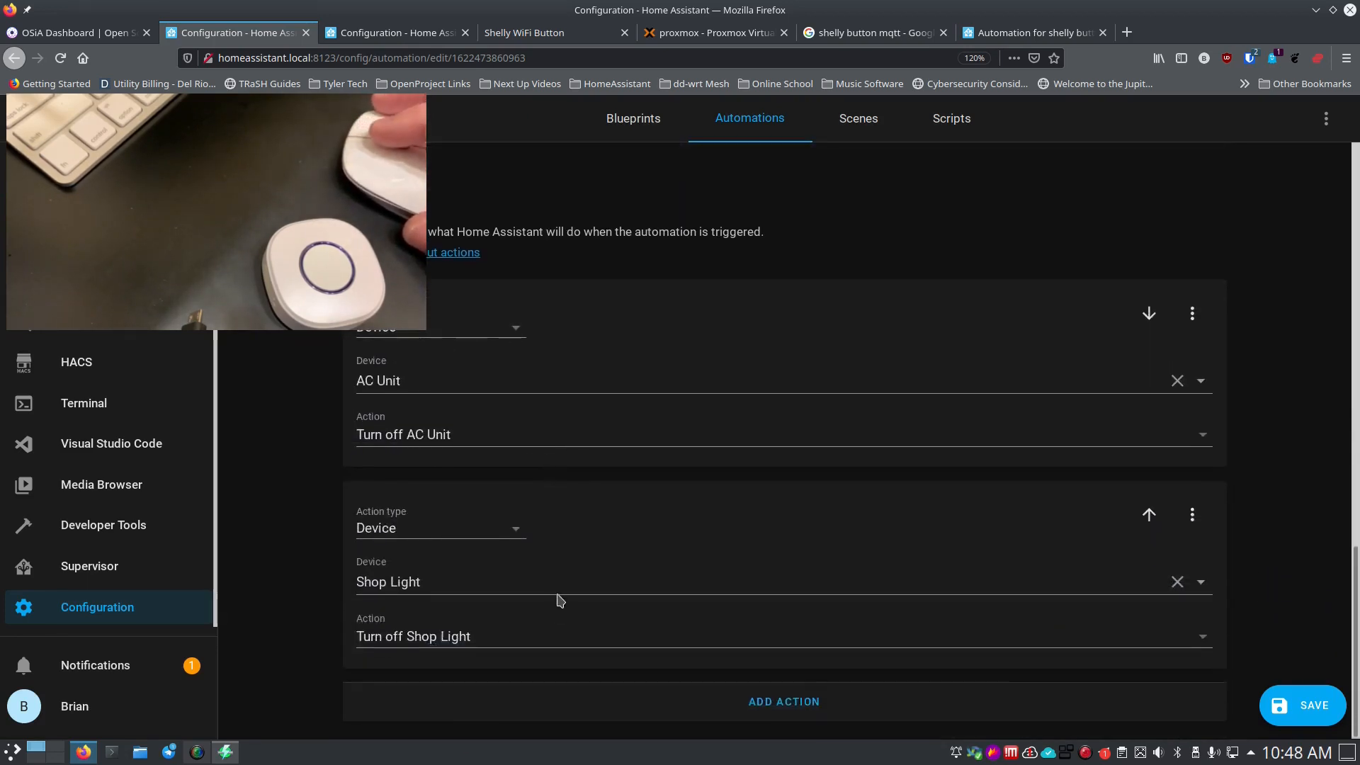
left_click(1316, 704)
scroll(333, 452, "up", 2)
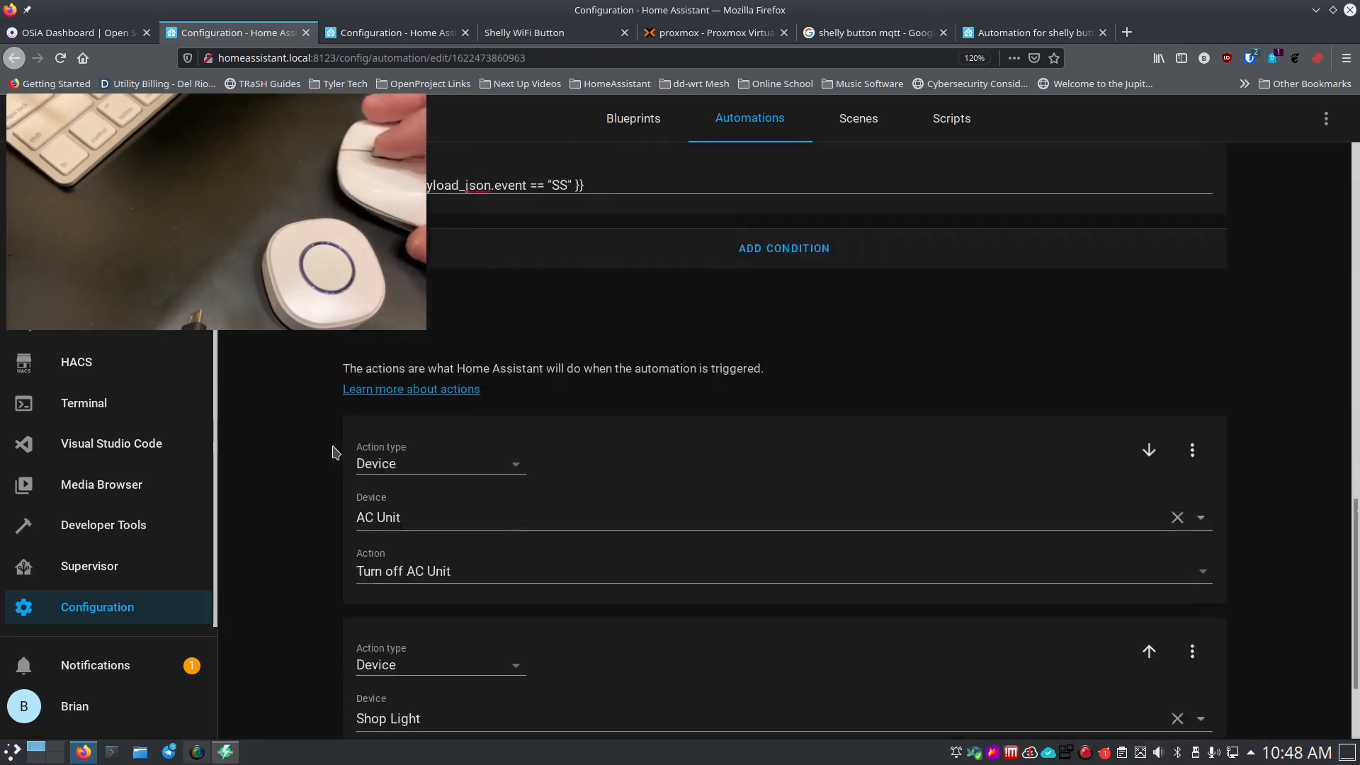
scroll(335, 452, "up", 8)
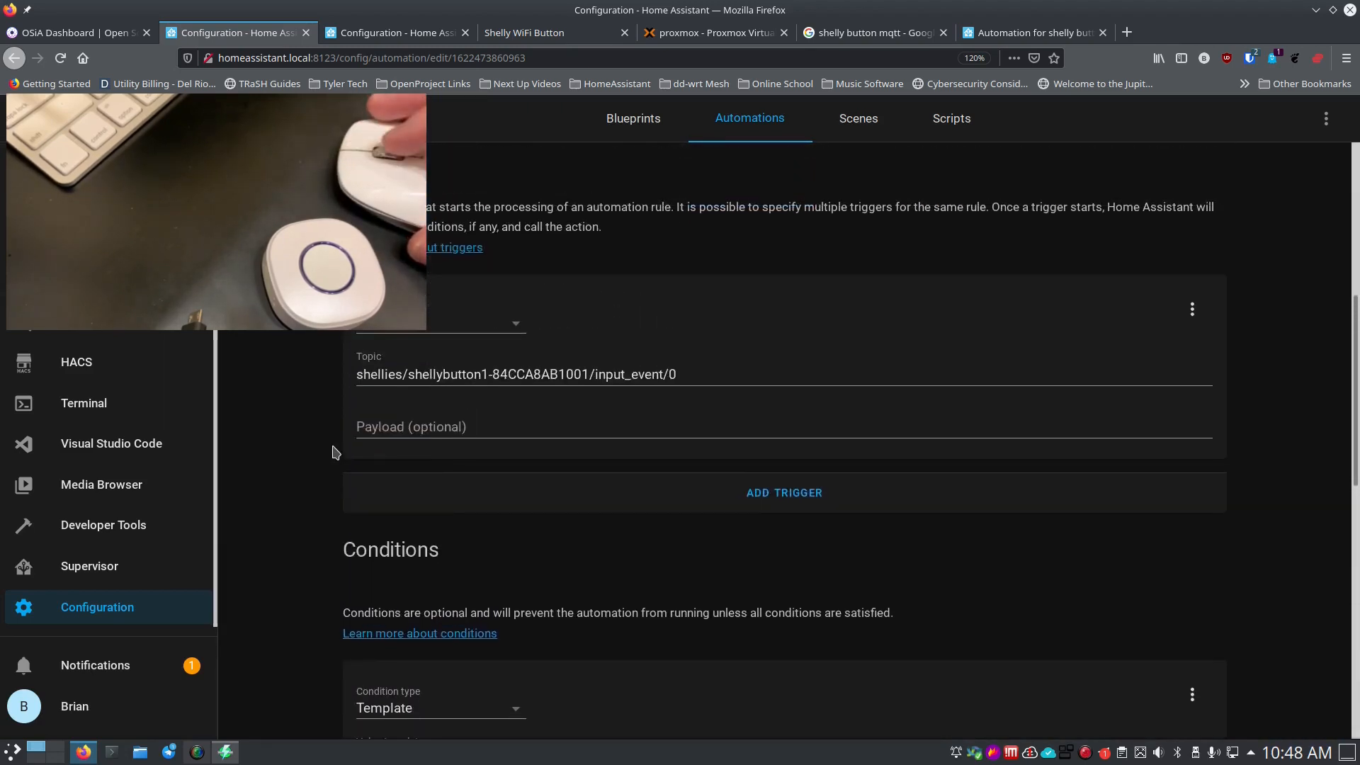
scroll(335, 452, "up", 6)
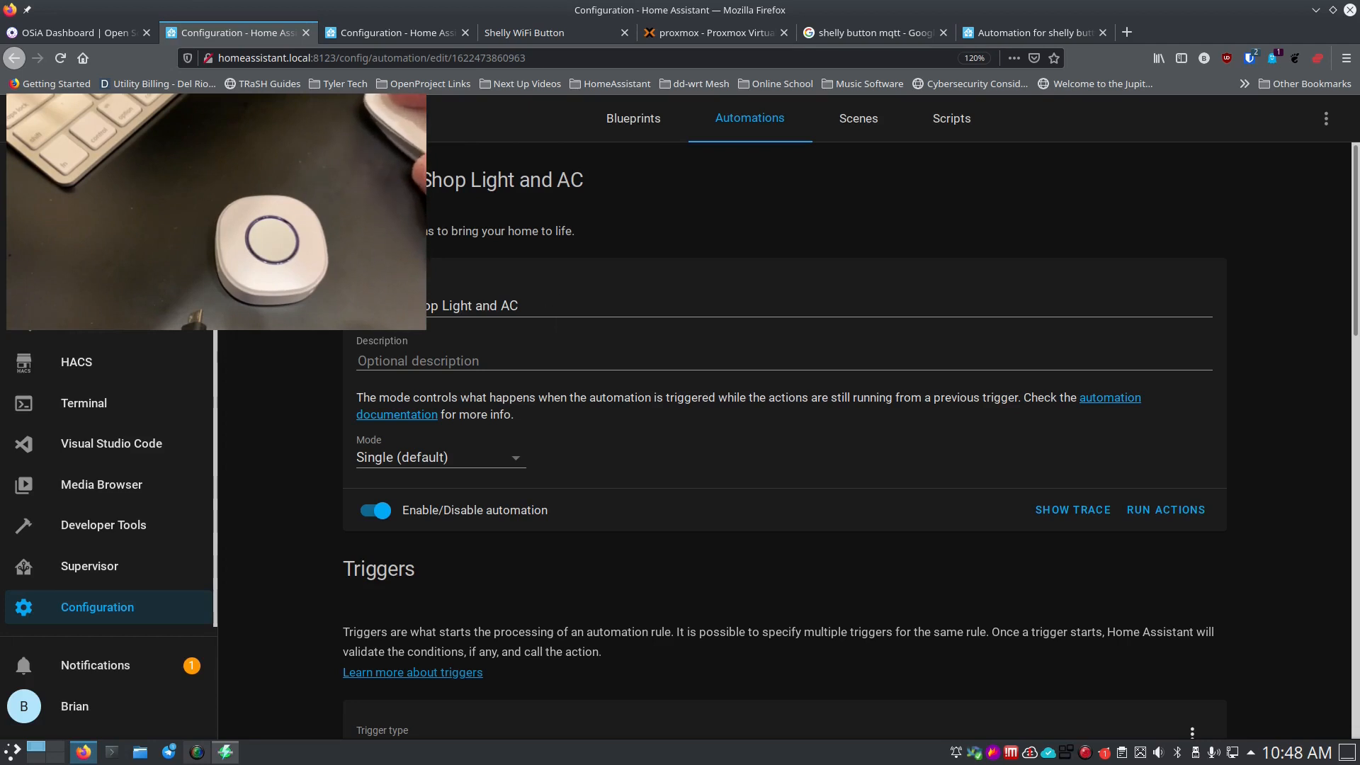
scroll(304, 598, "down", 5)
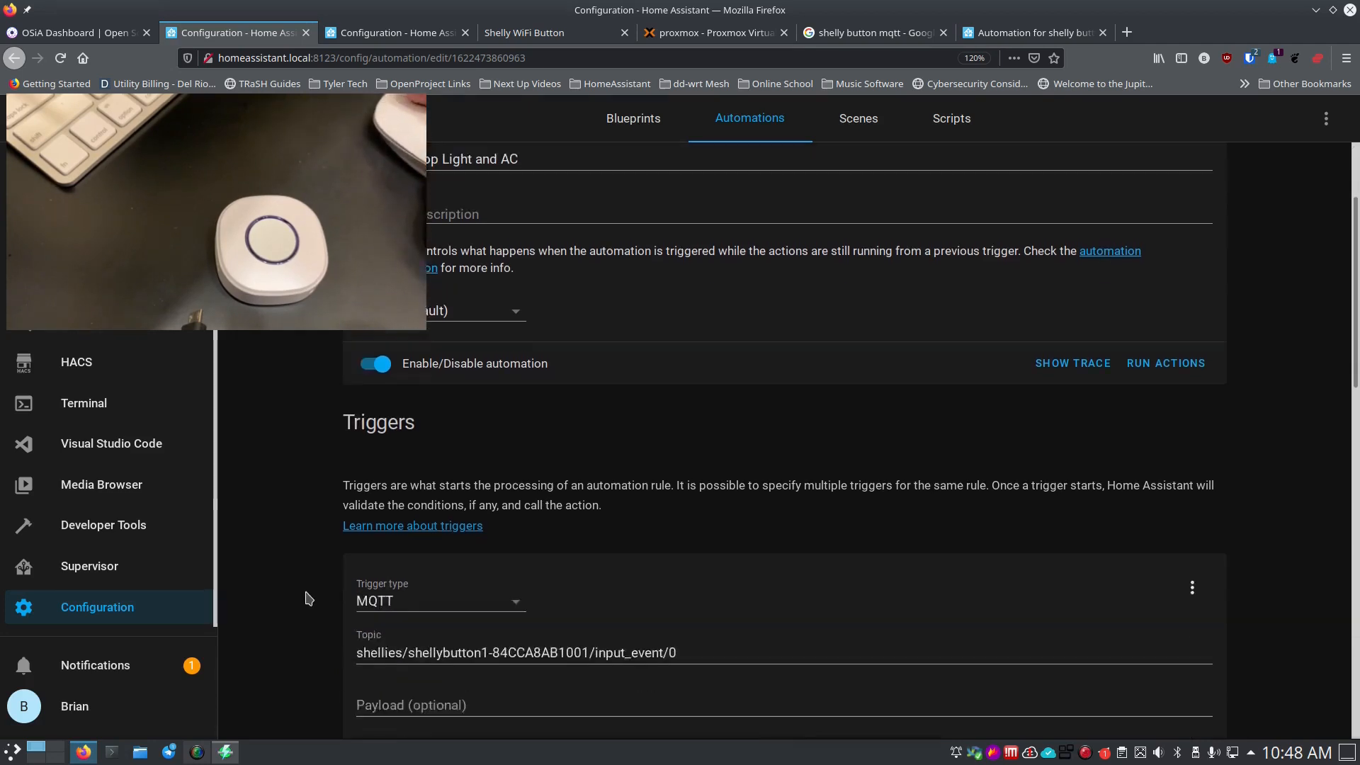
scroll(308, 598, "down", 3)
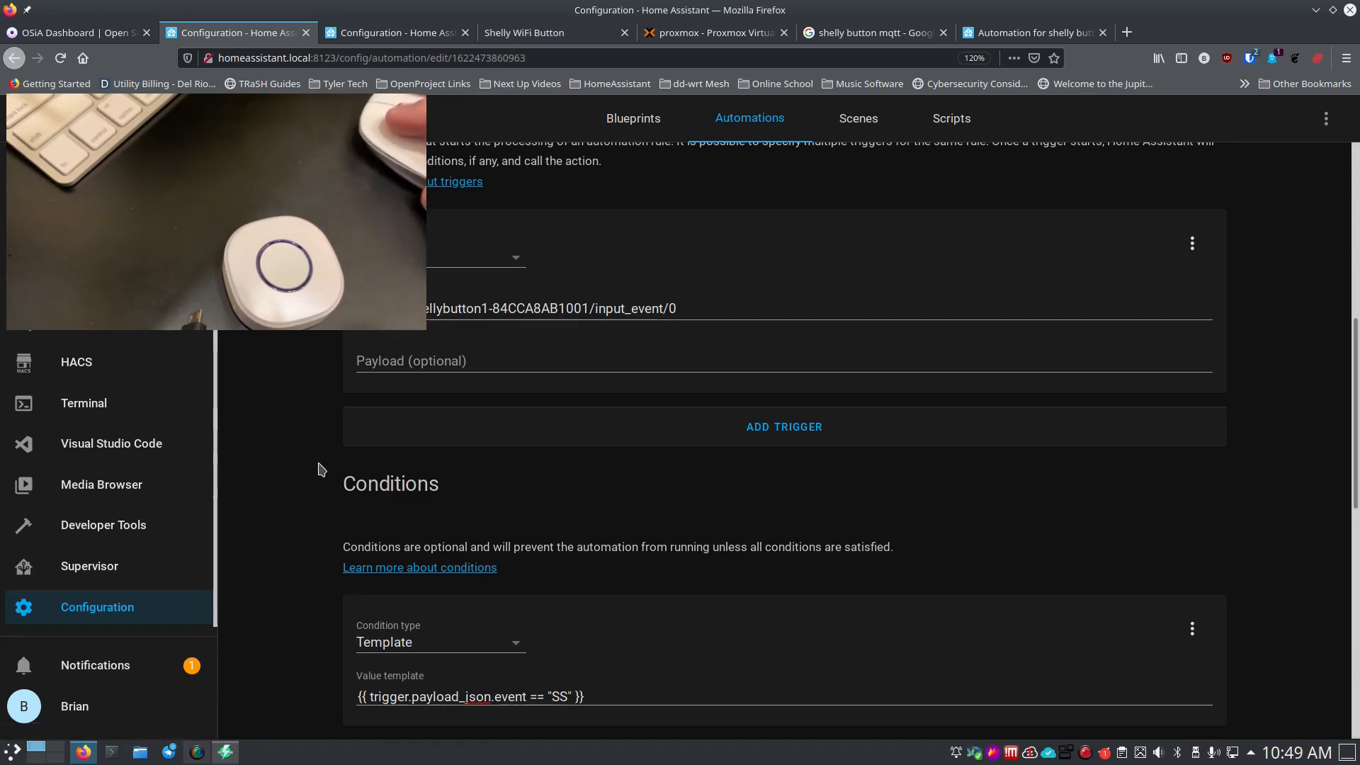
scroll(303, 479, "up", 1)
scroll(303, 479, "up", 5)
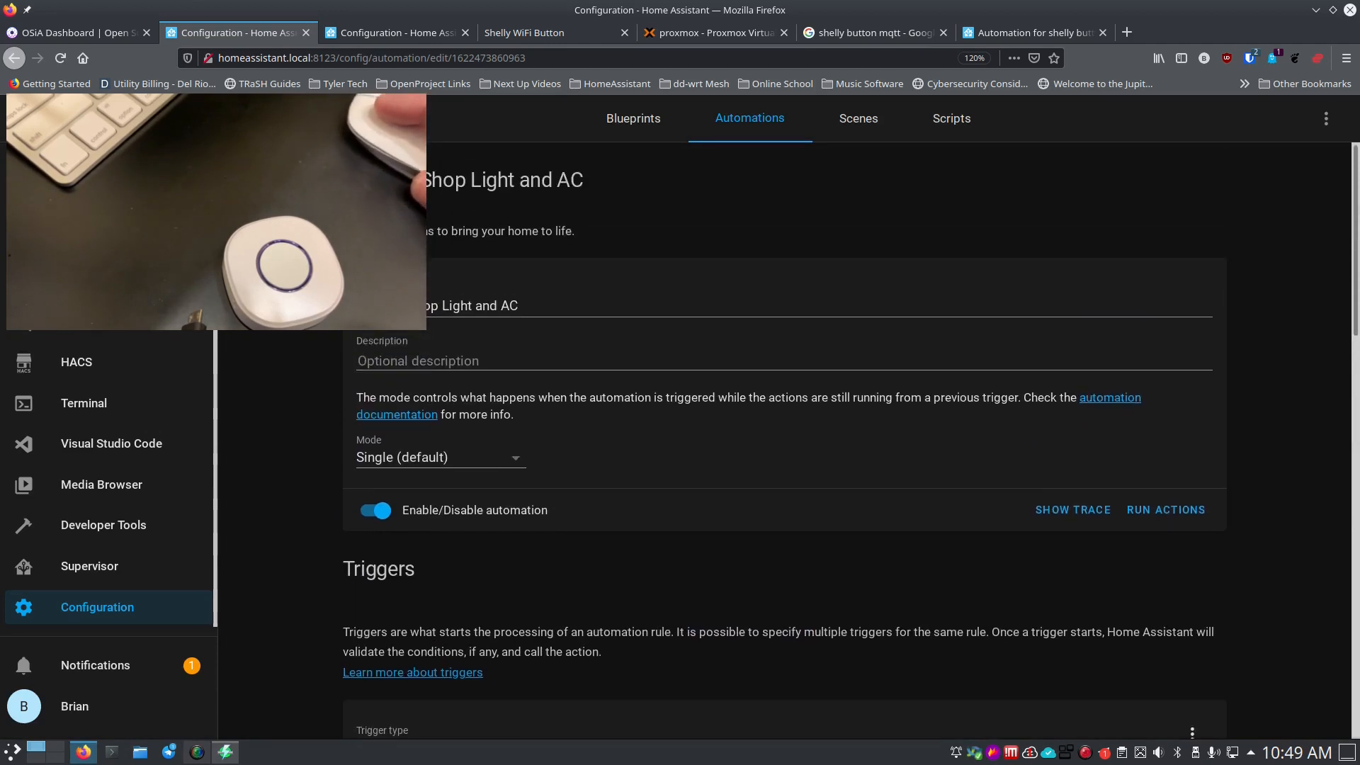
scroll(298, 412, "down", 3)
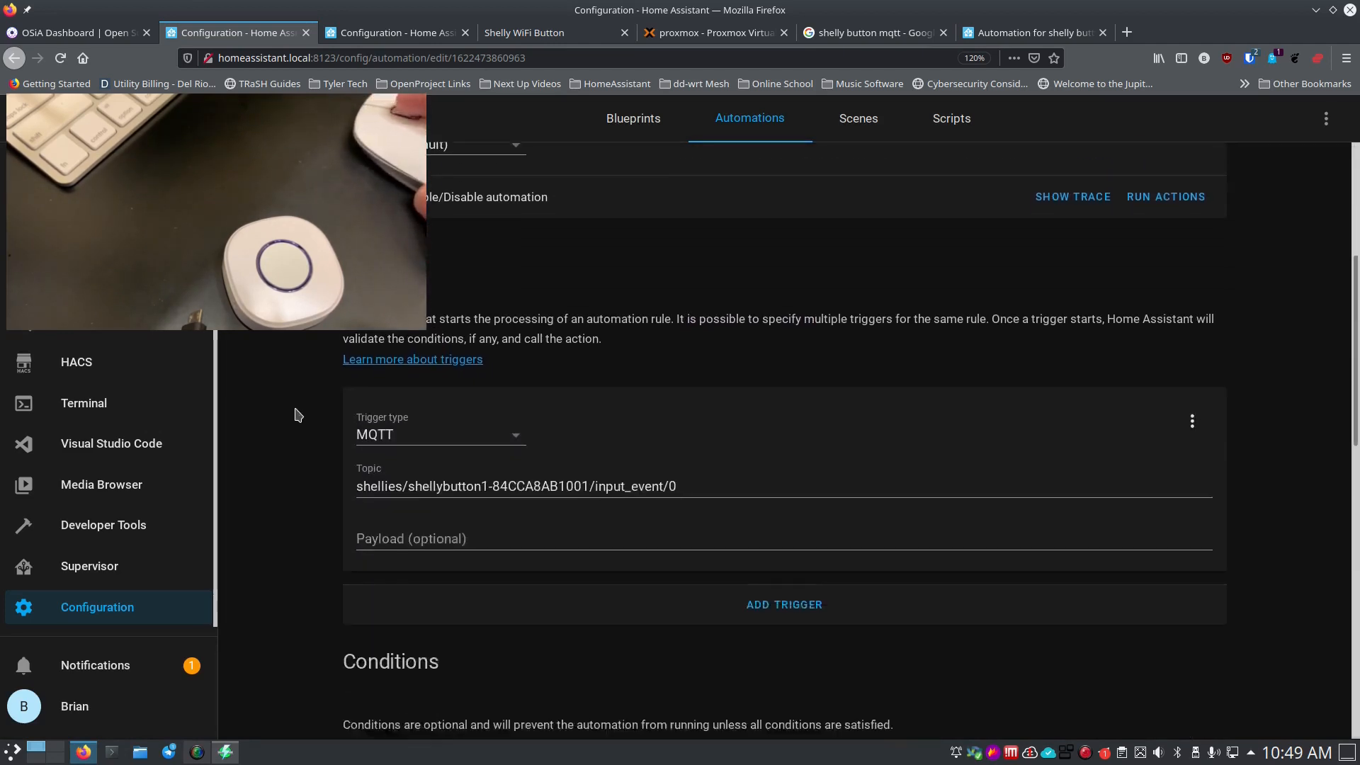
scroll(297, 414, "down", 4)
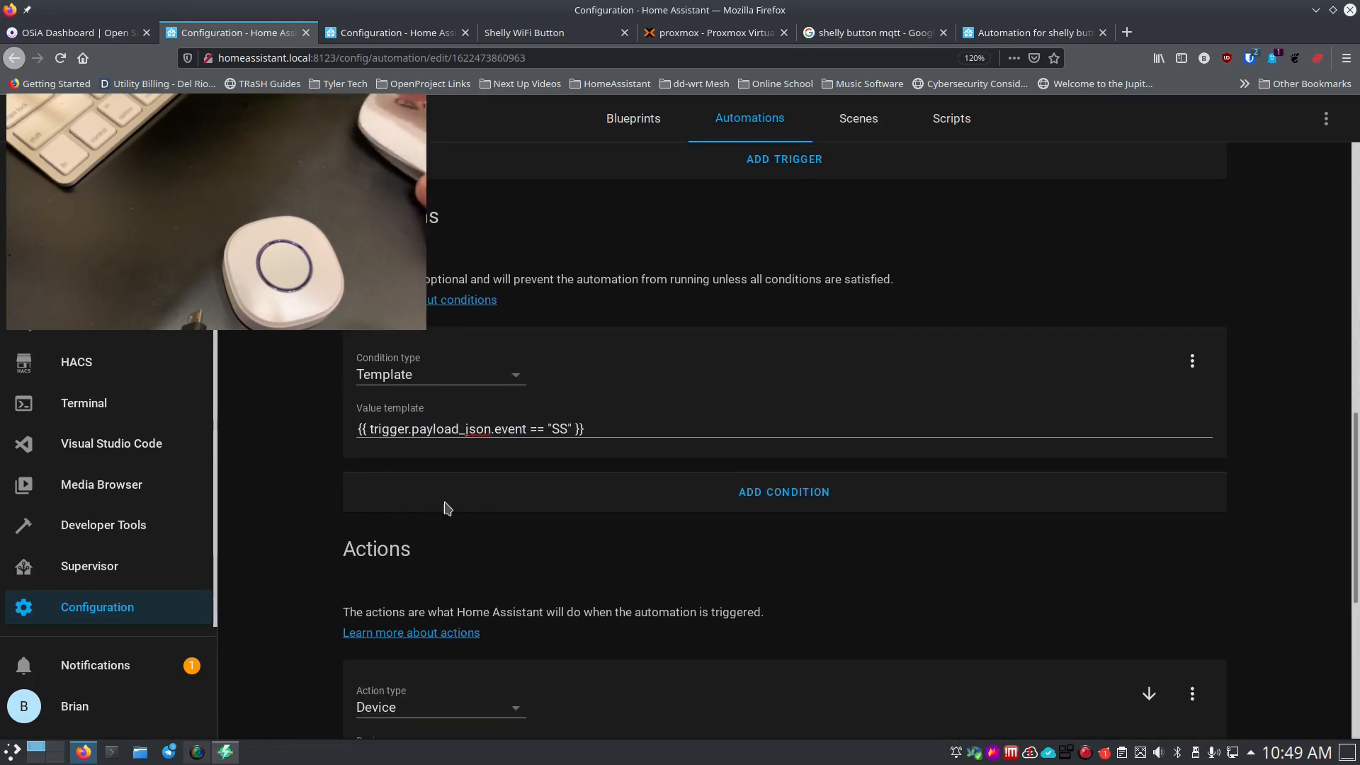
scroll(500, 559, "down", 3)
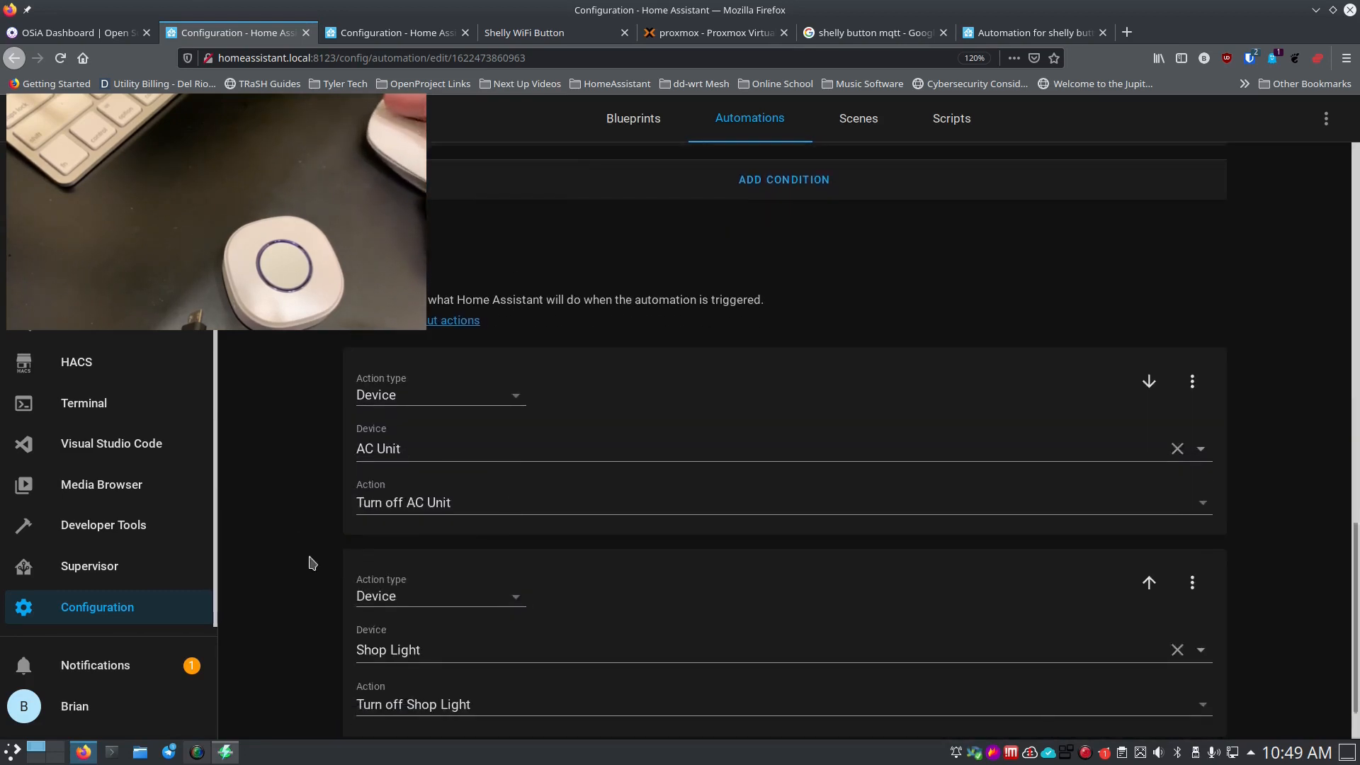
scroll(310, 557, "down", 1)
scroll(309, 545, "up", 9)
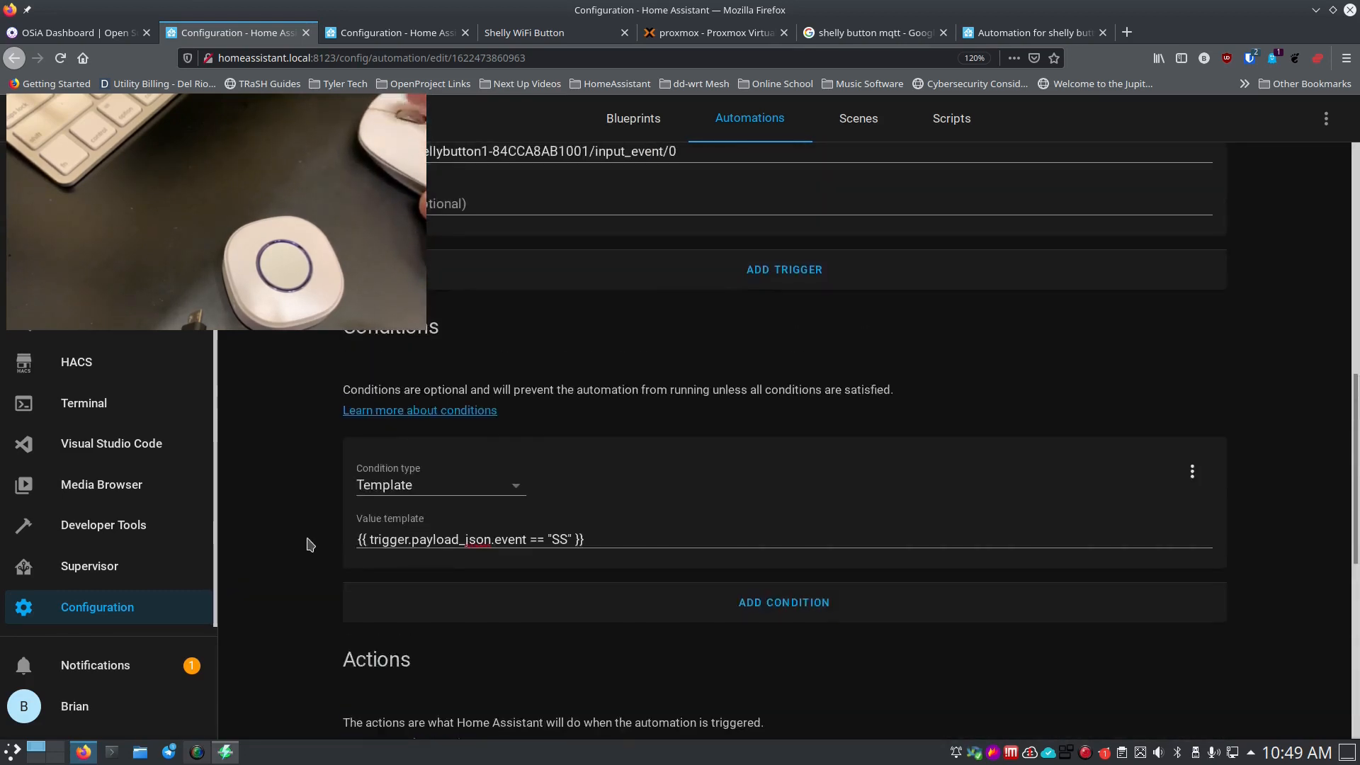